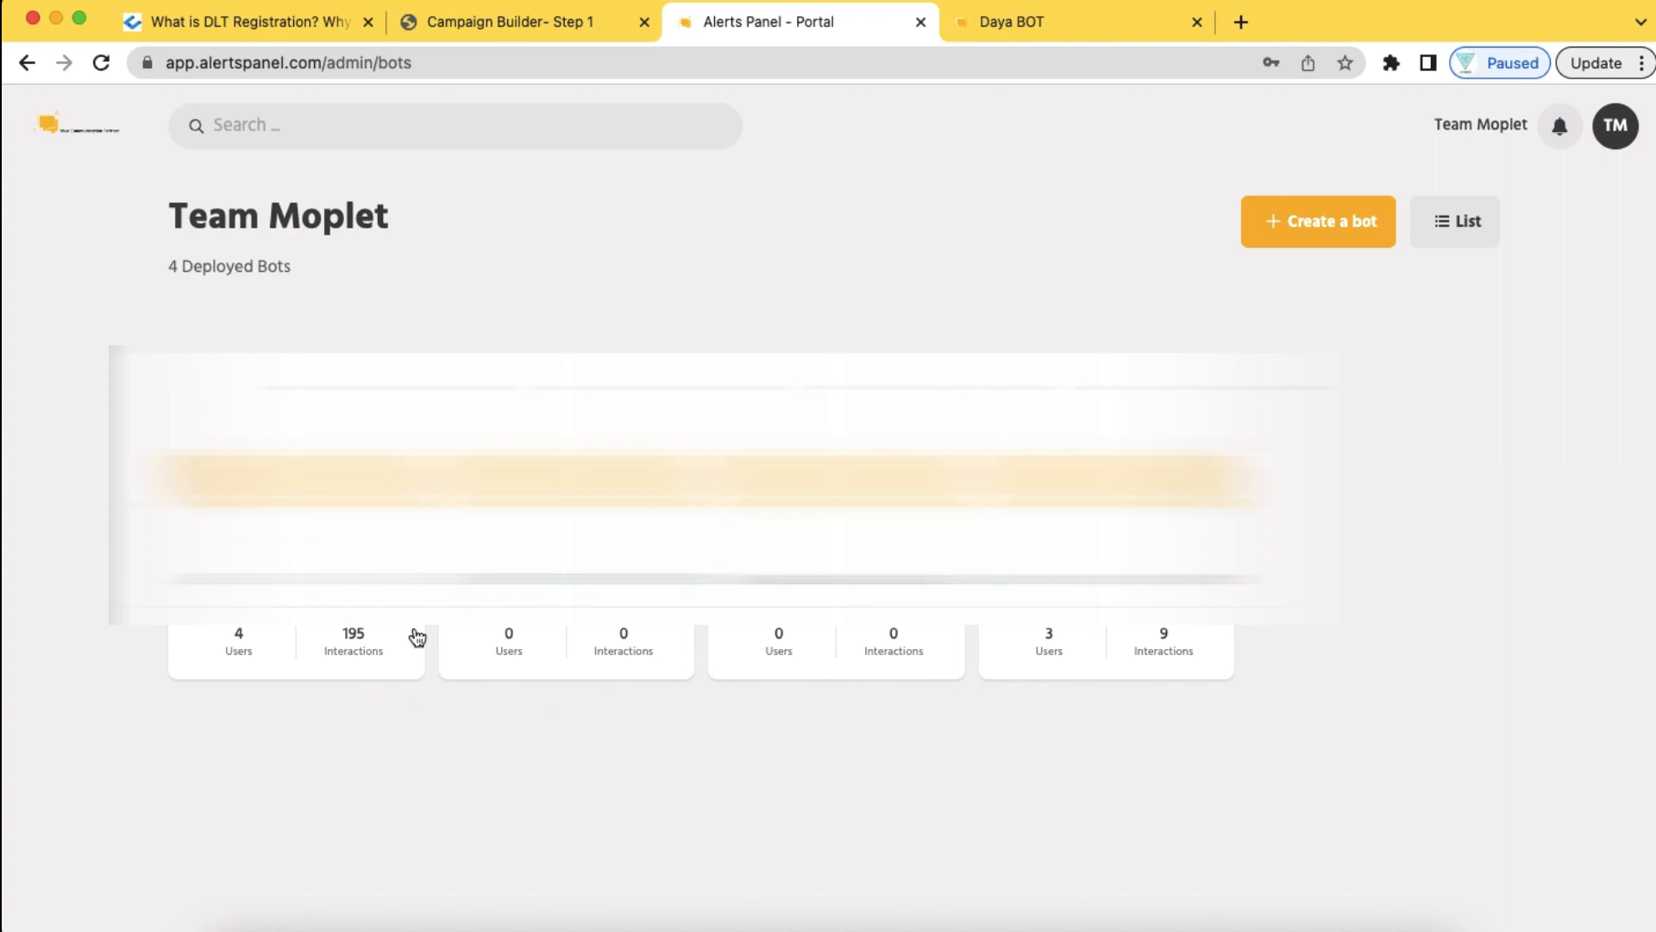
# Create a new test bot with the entered name, starting from the Blank Bot Canvas template
pyautogui.click(1315, 239)
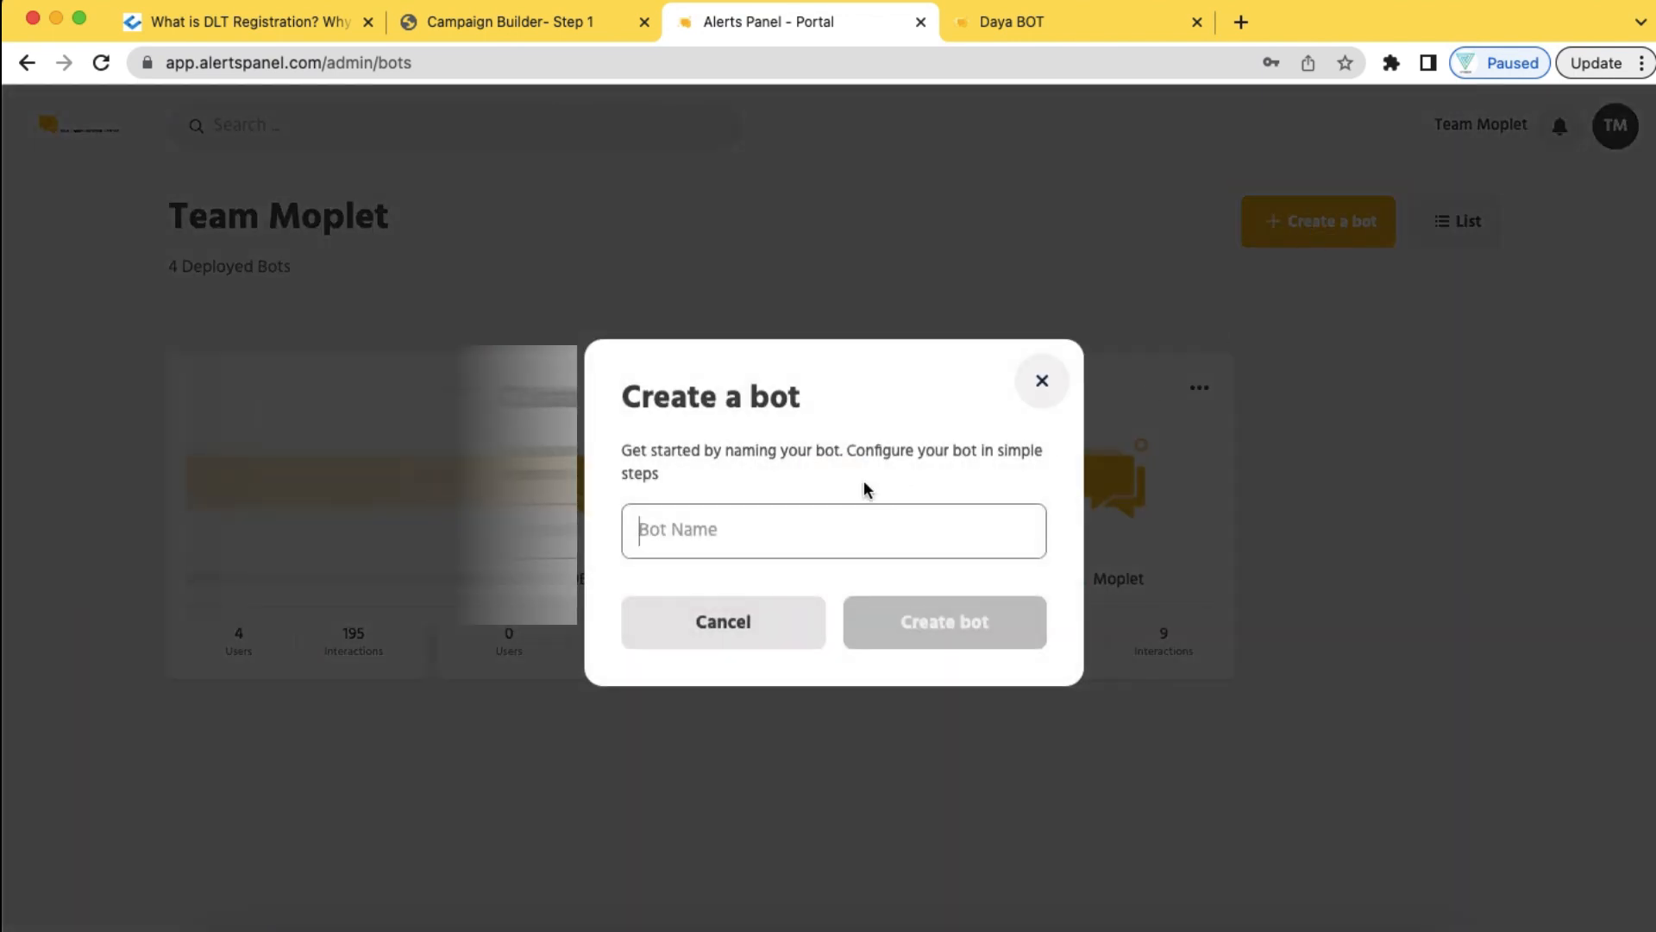
pyautogui.click(783, 539)
pyautogui.write('T')
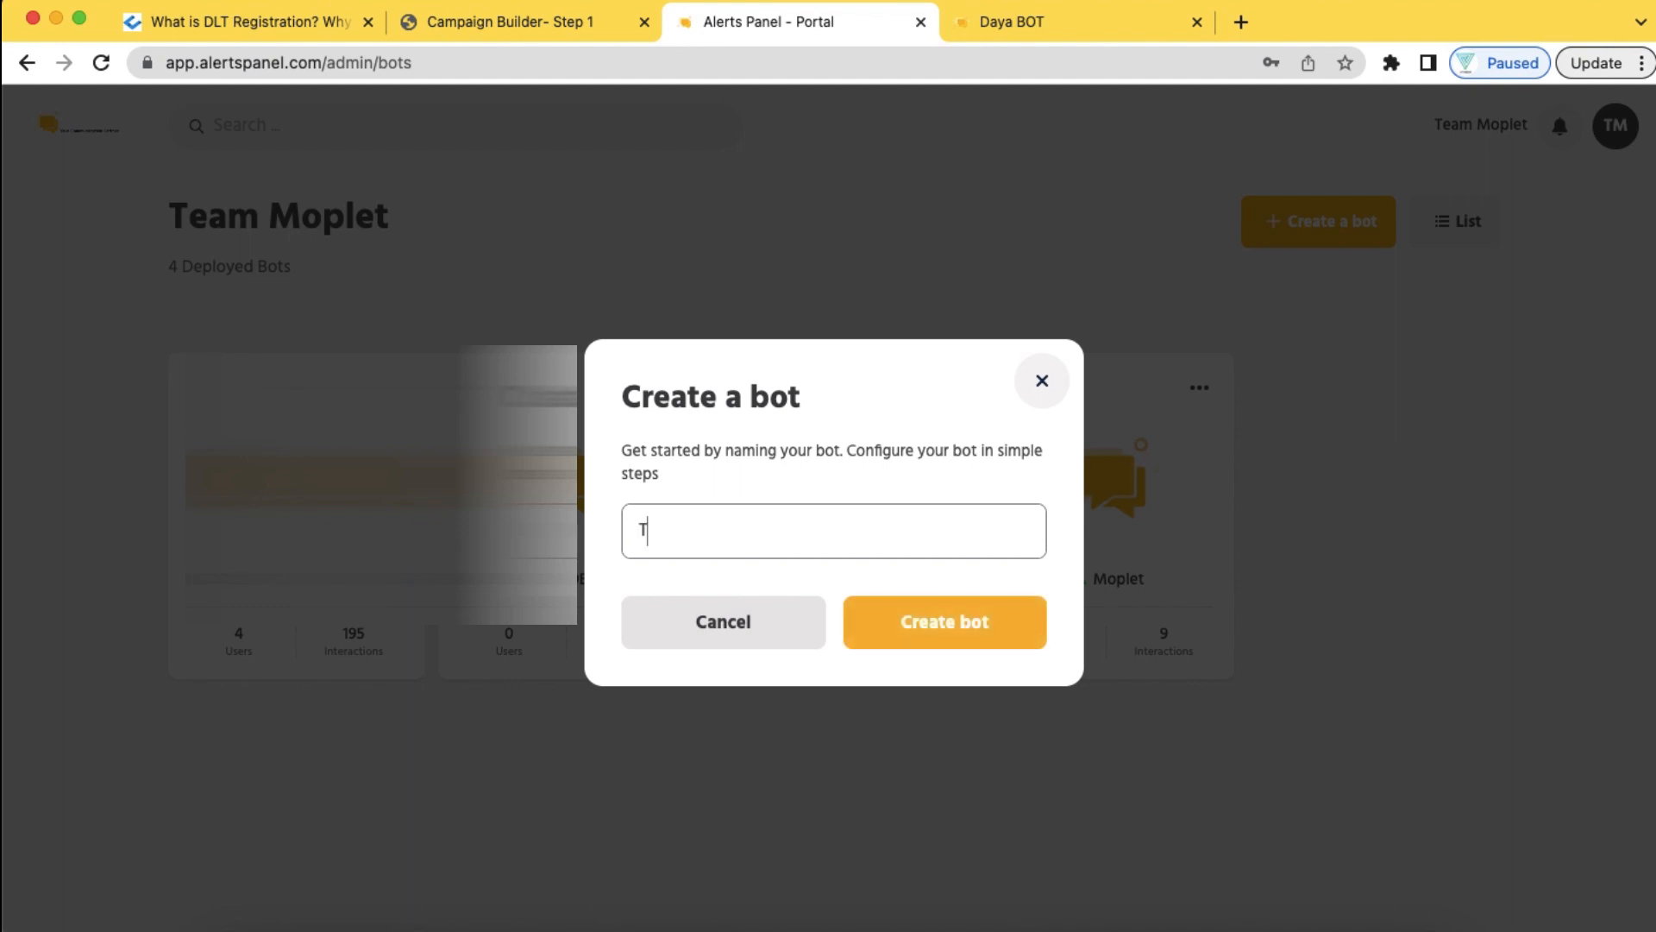
pyautogui.write('est Bot Vishnu')
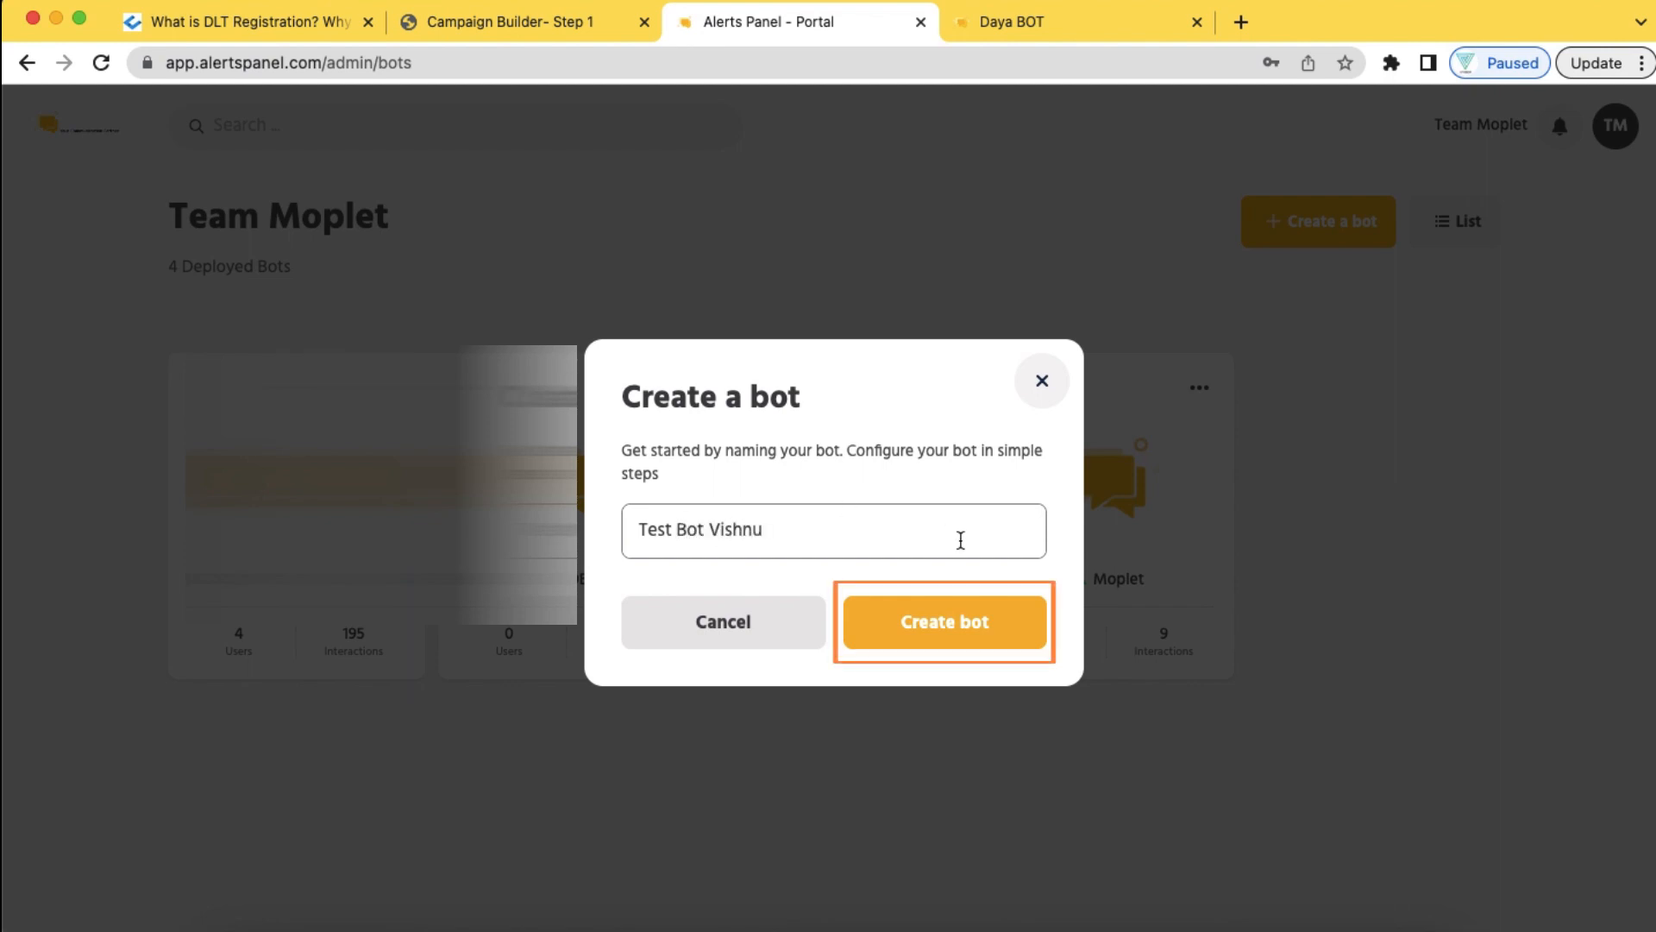
pyautogui.click(957, 621)
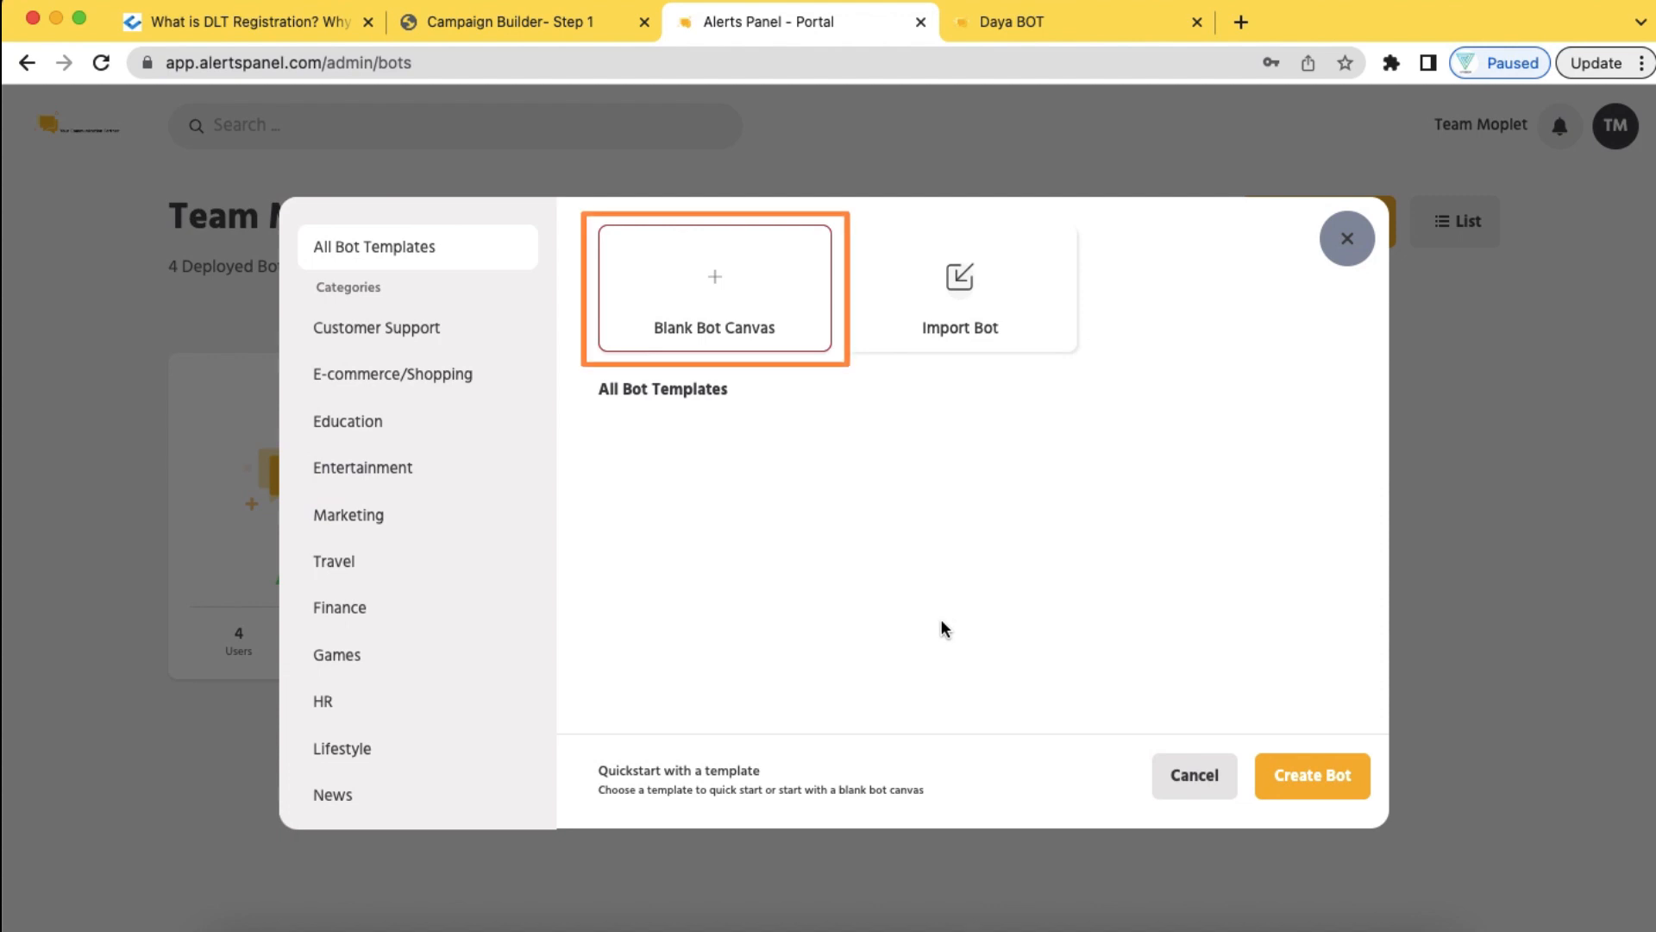
pyautogui.click(750, 324)
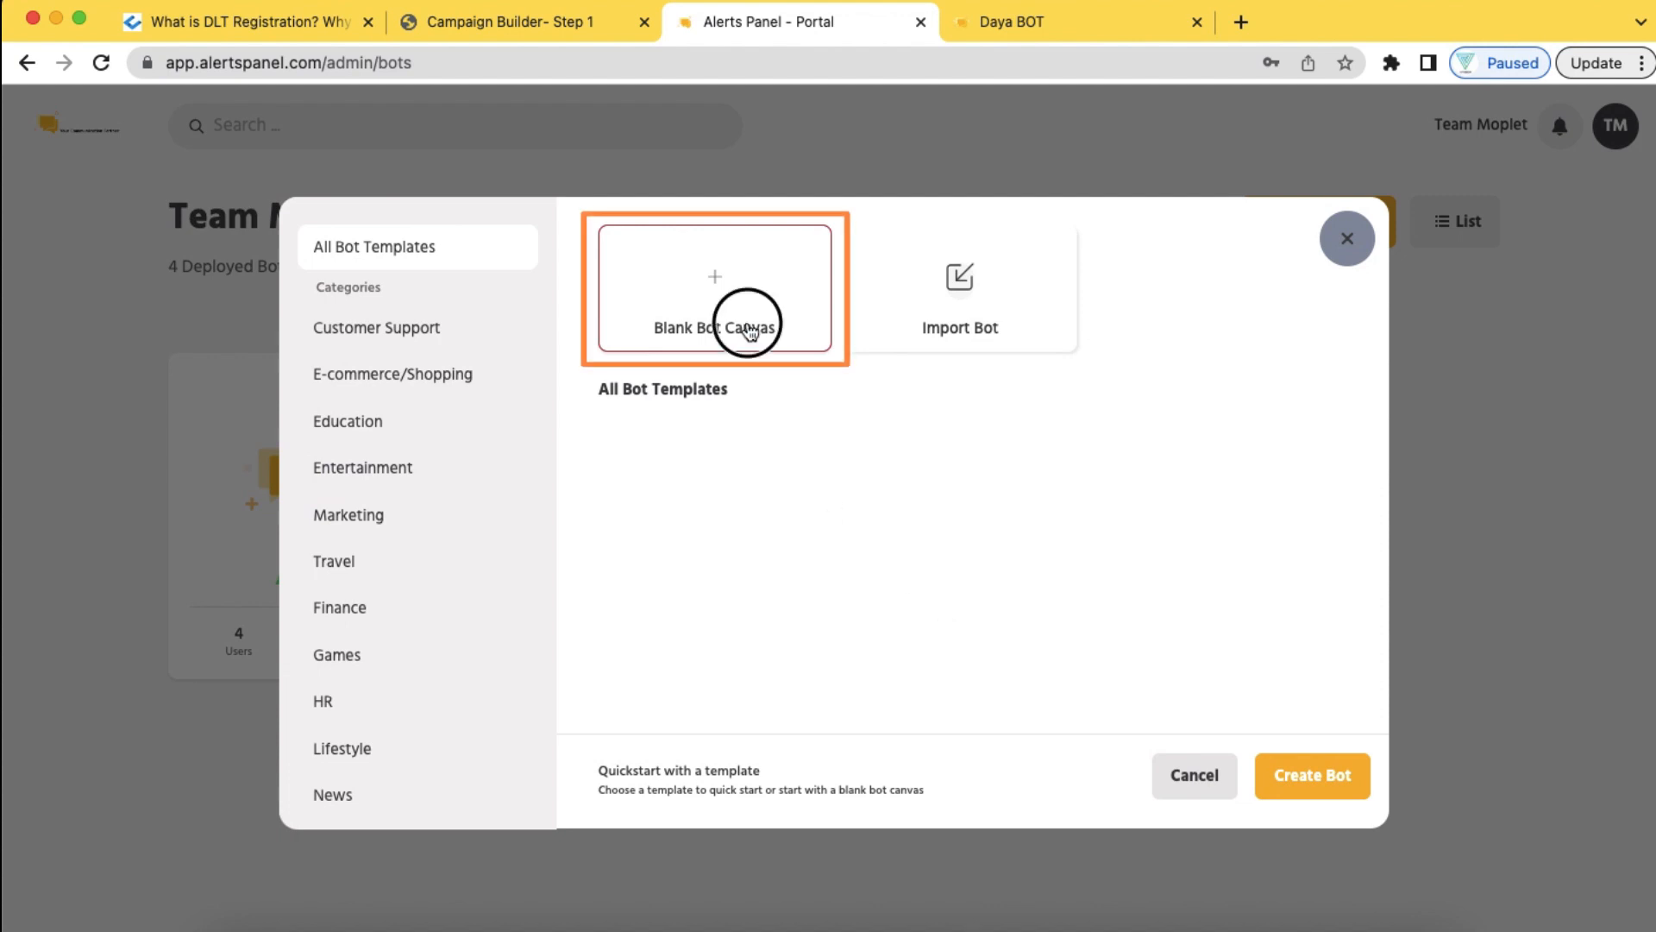
pyautogui.click(1338, 799)
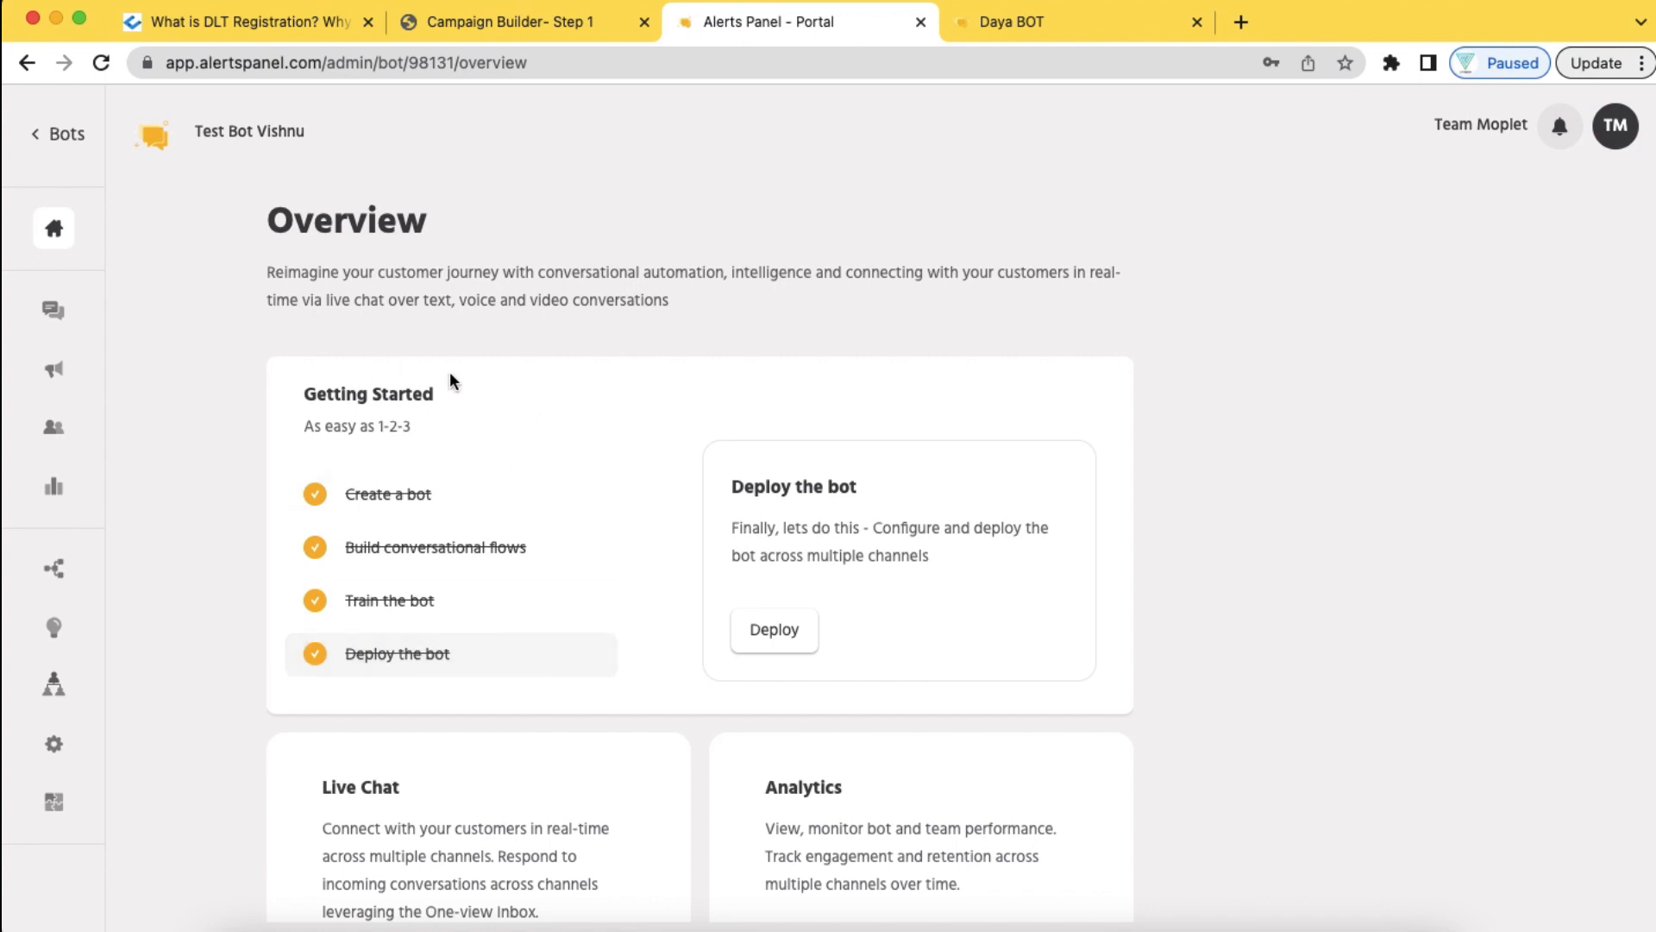
# In the Builder, delete the Transfer to Agent and Welcome Message nodes so only Start remains
pyautogui.click(67, 575)
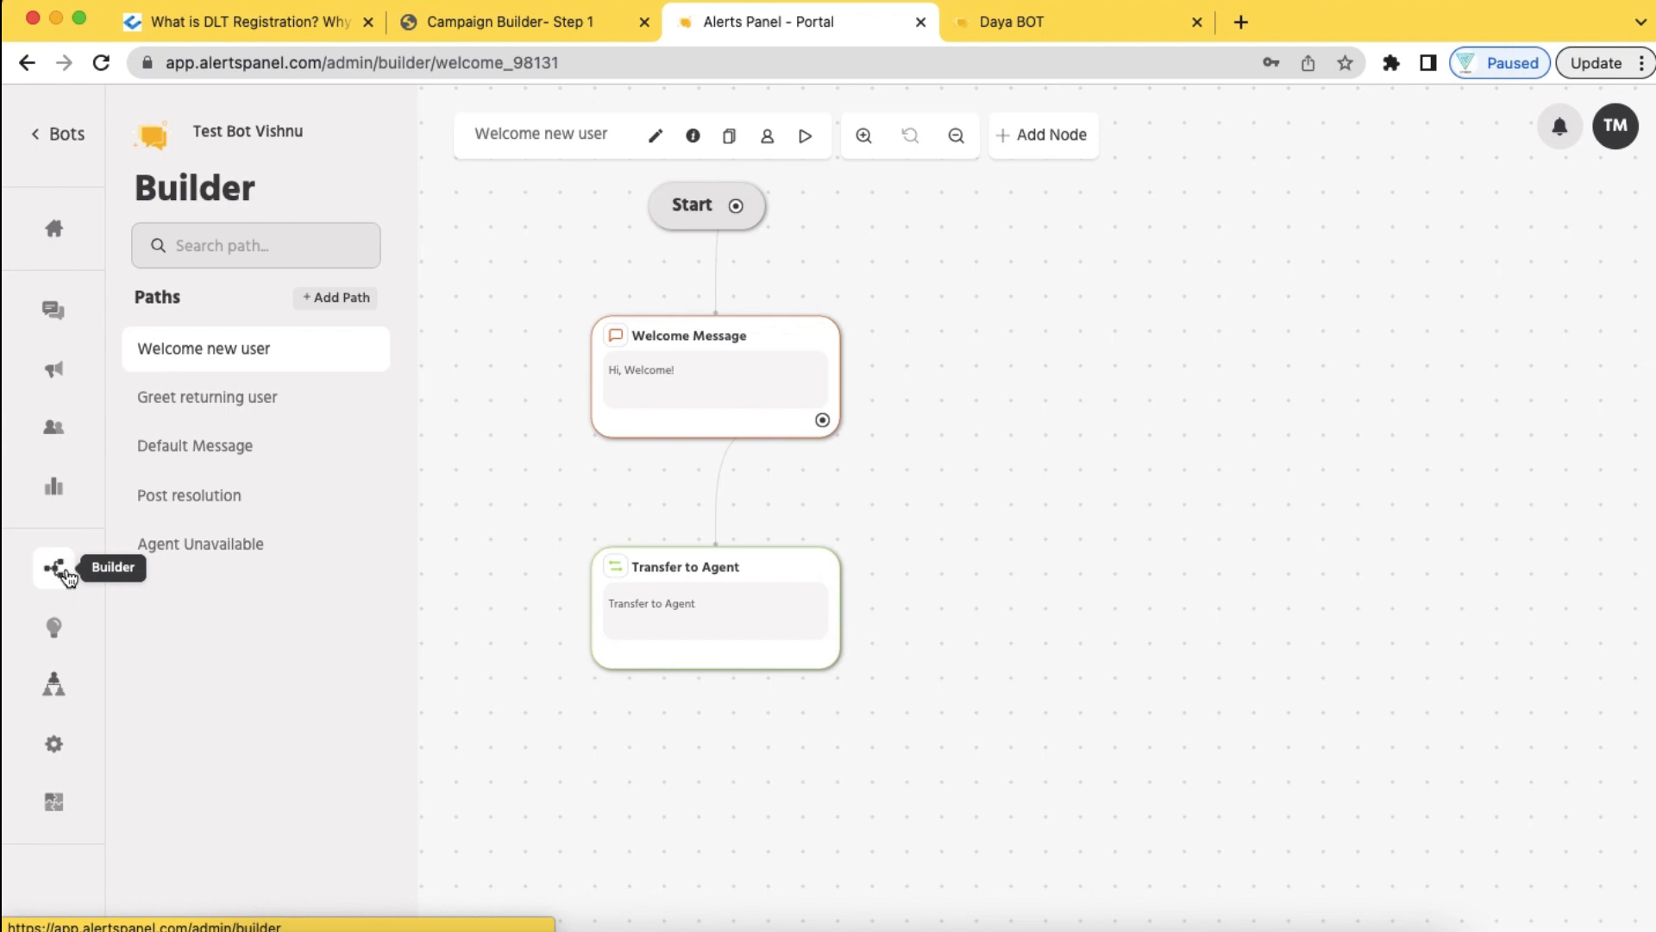
pyautogui.moveTo(877, 438)
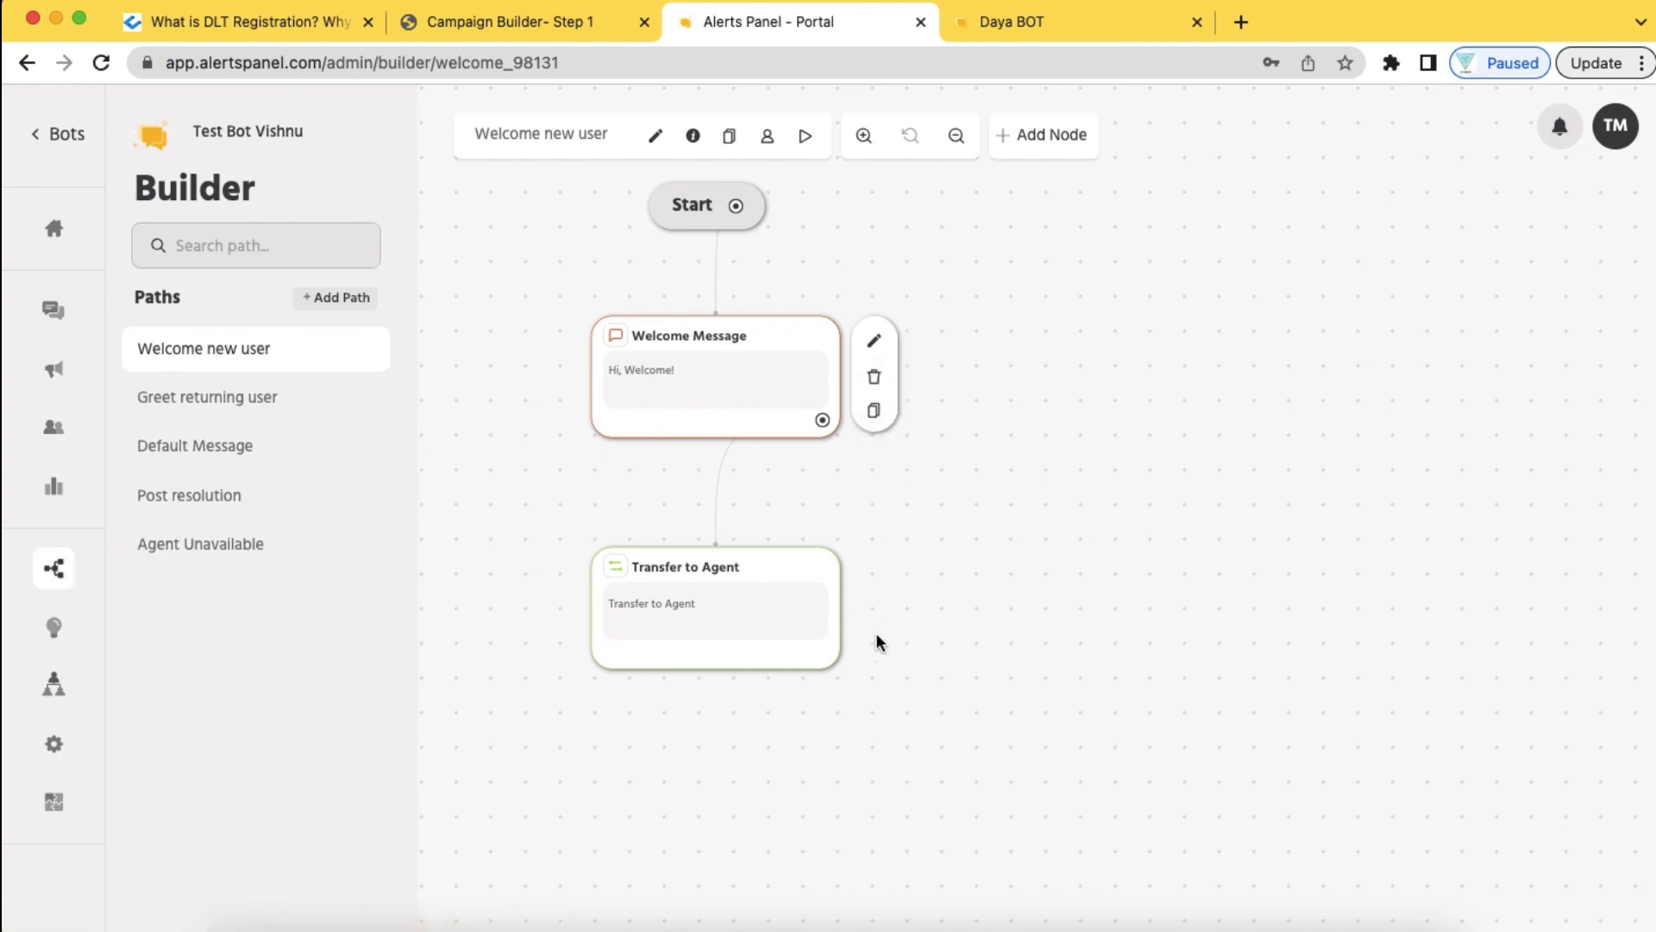
pyautogui.moveTo(823, 616)
pyautogui.moveTo(782, 431)
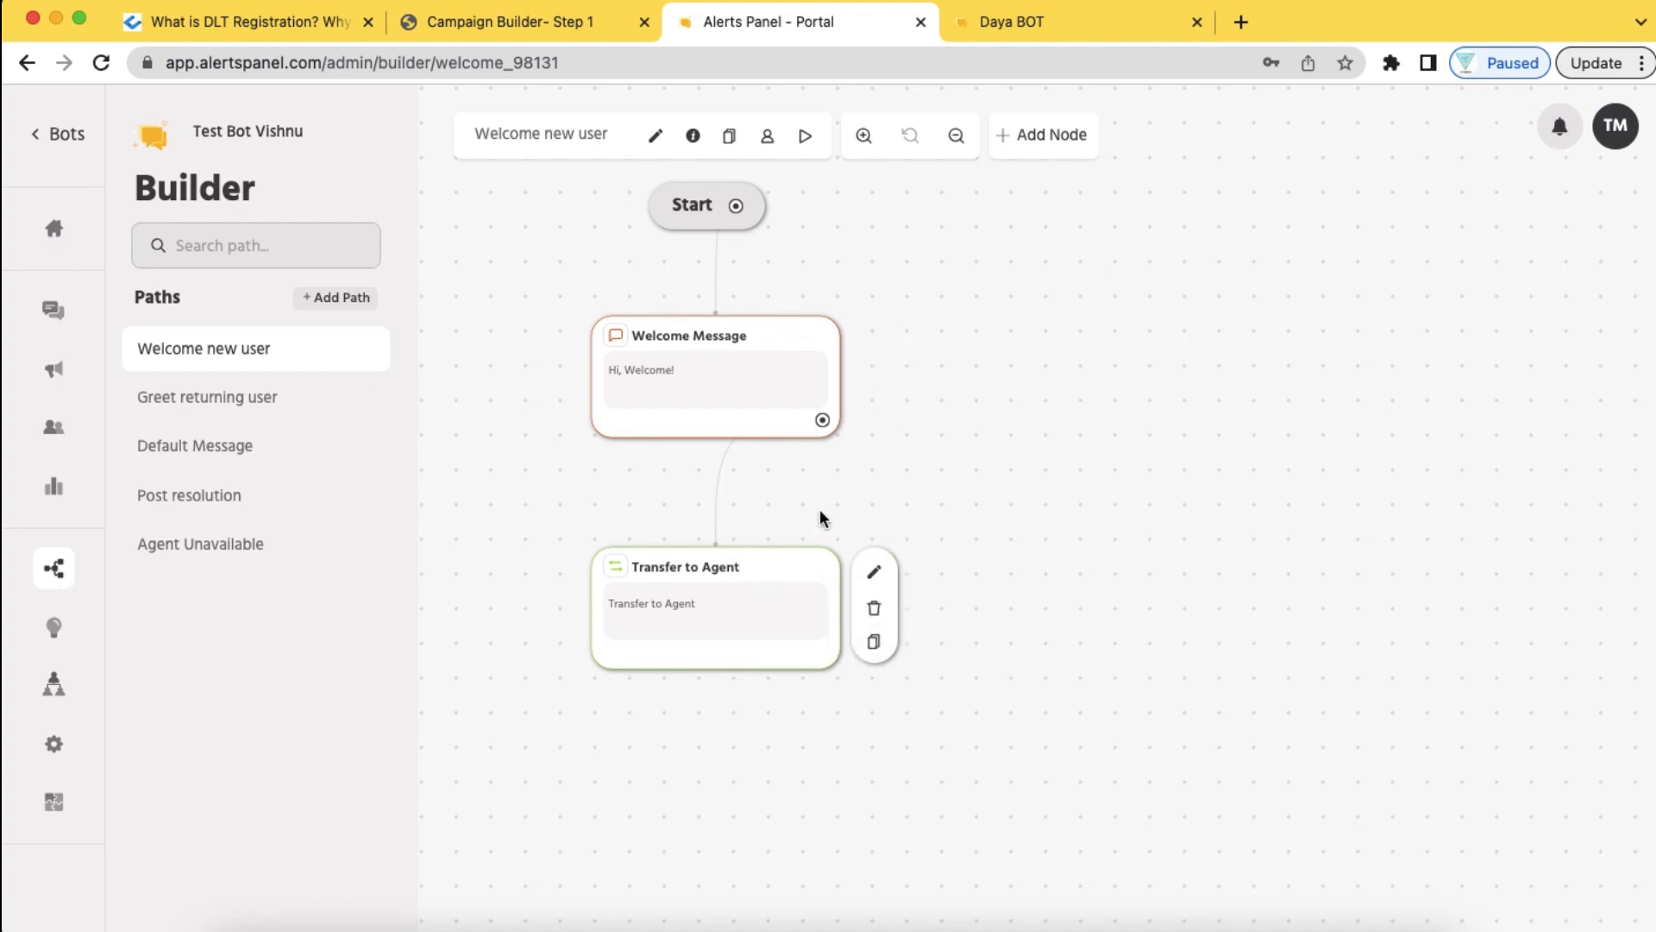
pyautogui.moveTo(796, 380)
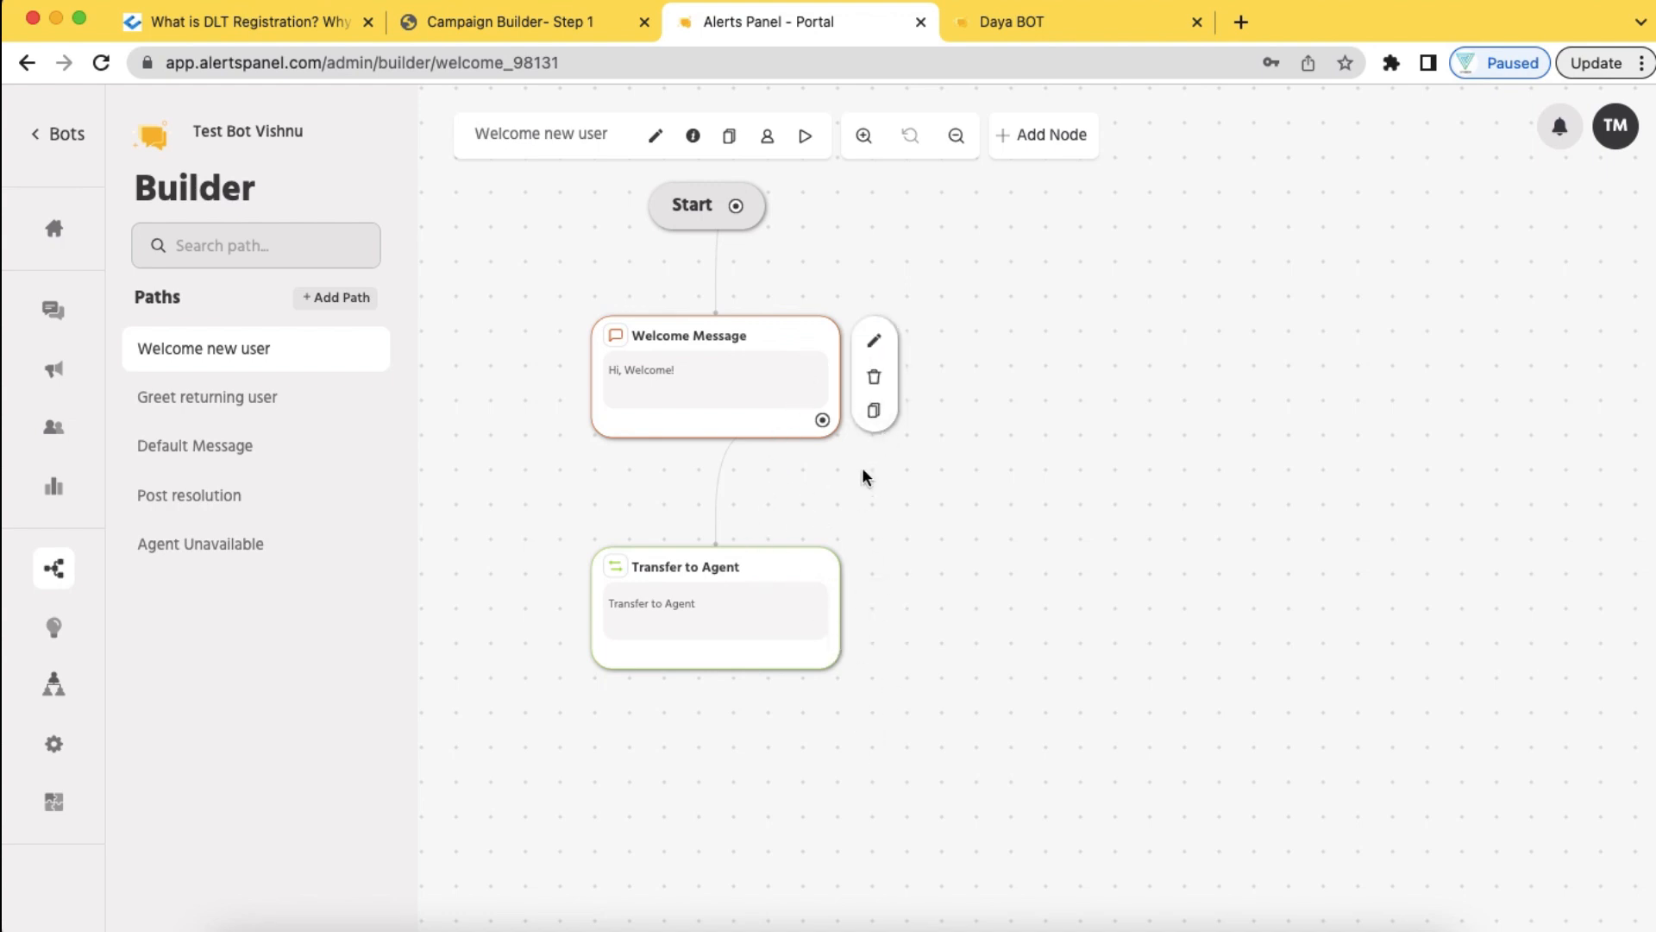
pyautogui.click(875, 610)
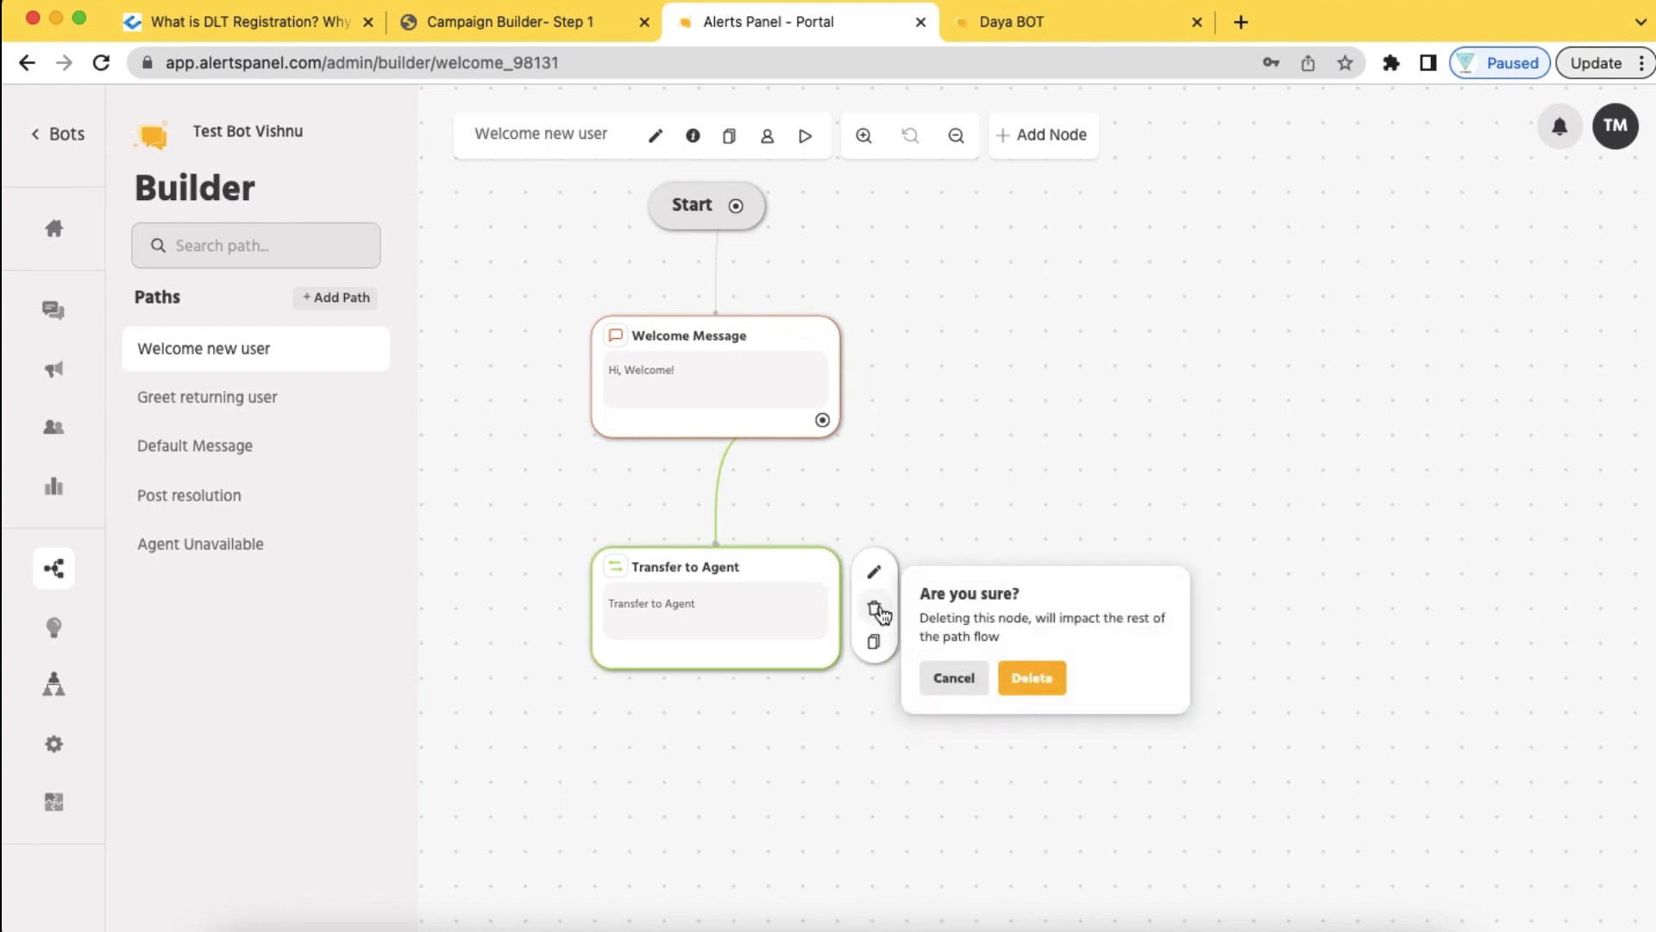
pyautogui.click(1025, 682)
pyautogui.moveTo(833, 398)
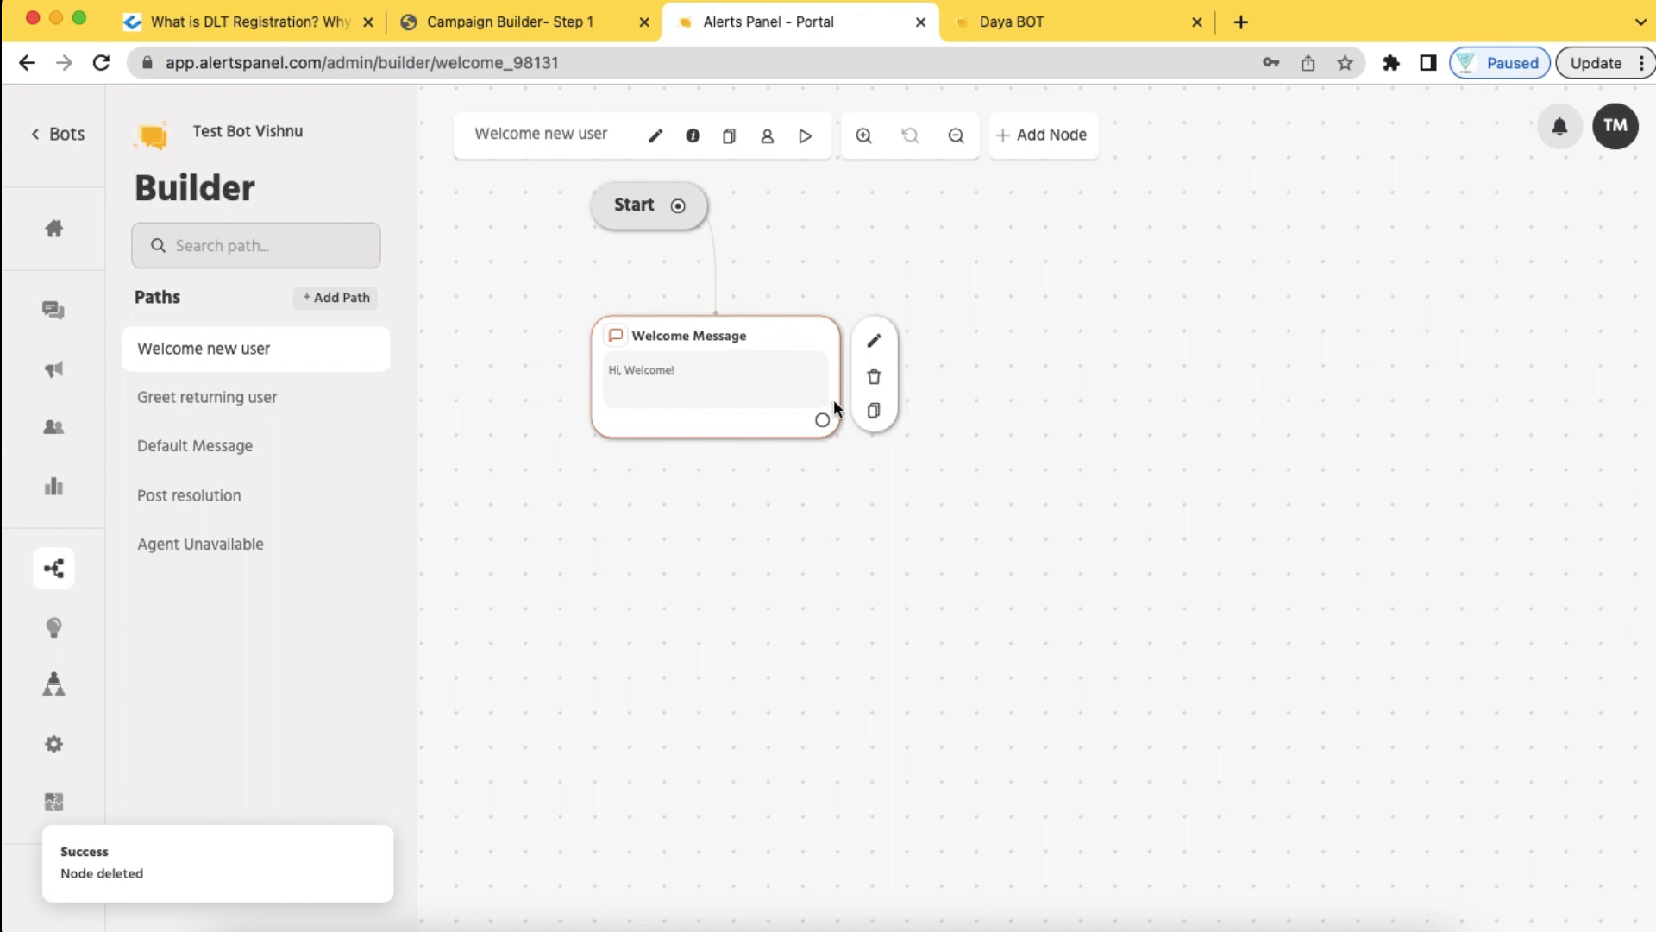
pyautogui.click(874, 377)
pyautogui.click(1011, 455)
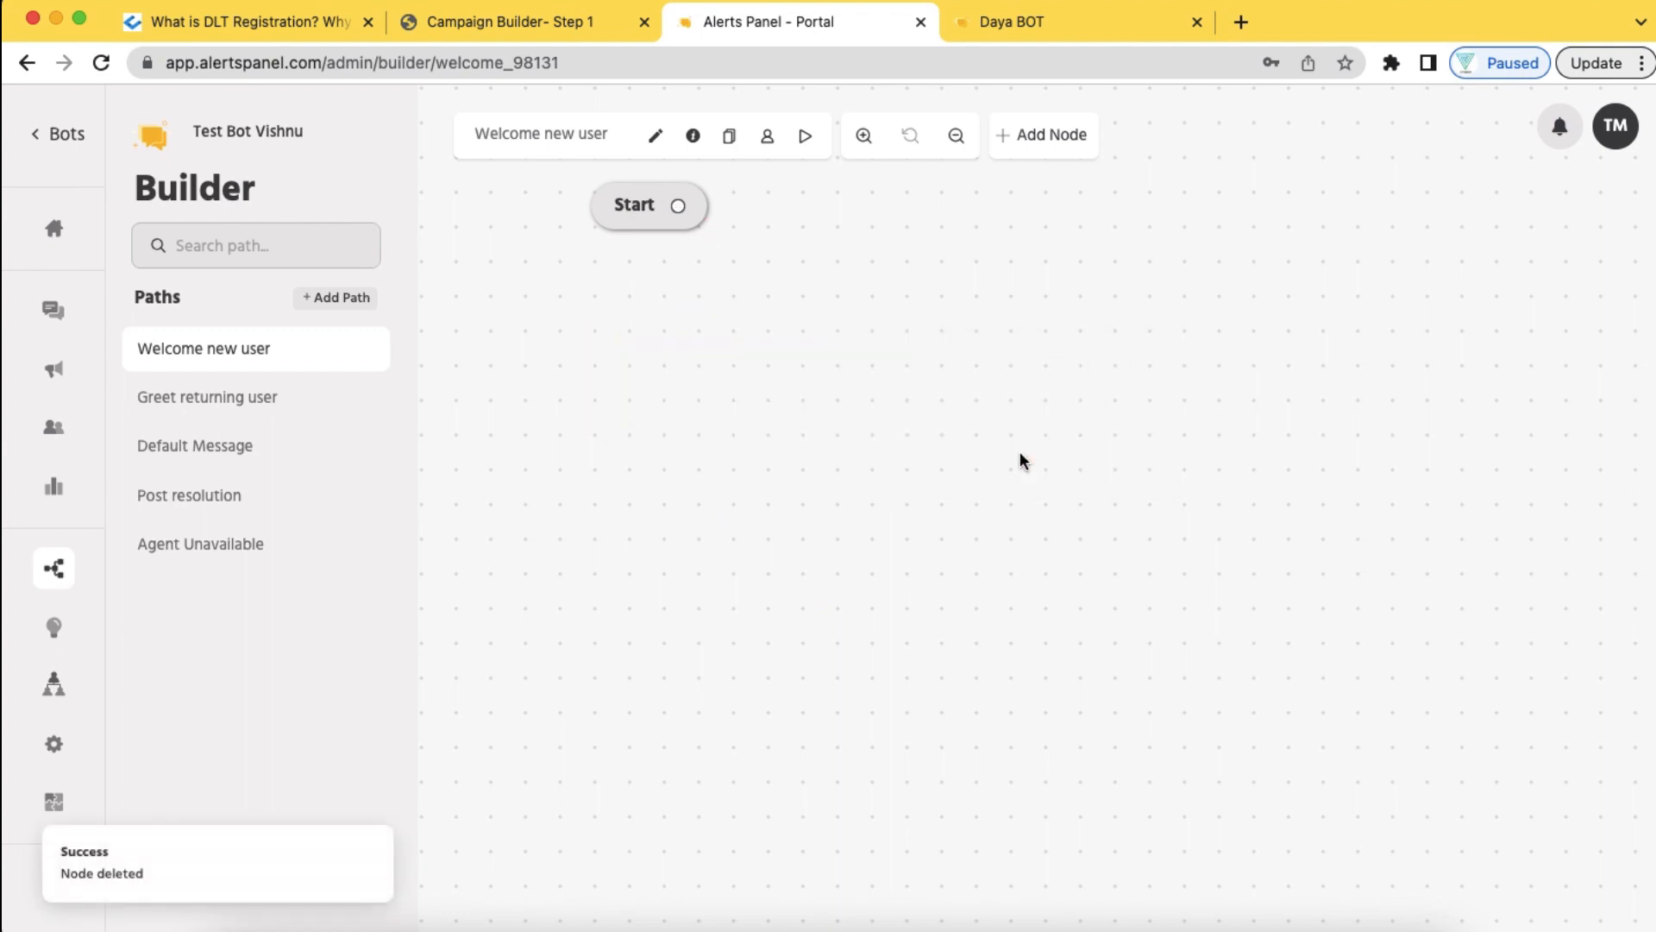
# Add a Send Message node saying 'Hi Welcome to Vishnu Digital Marketing Company' and place it under Start
pyautogui.click(1038, 136)
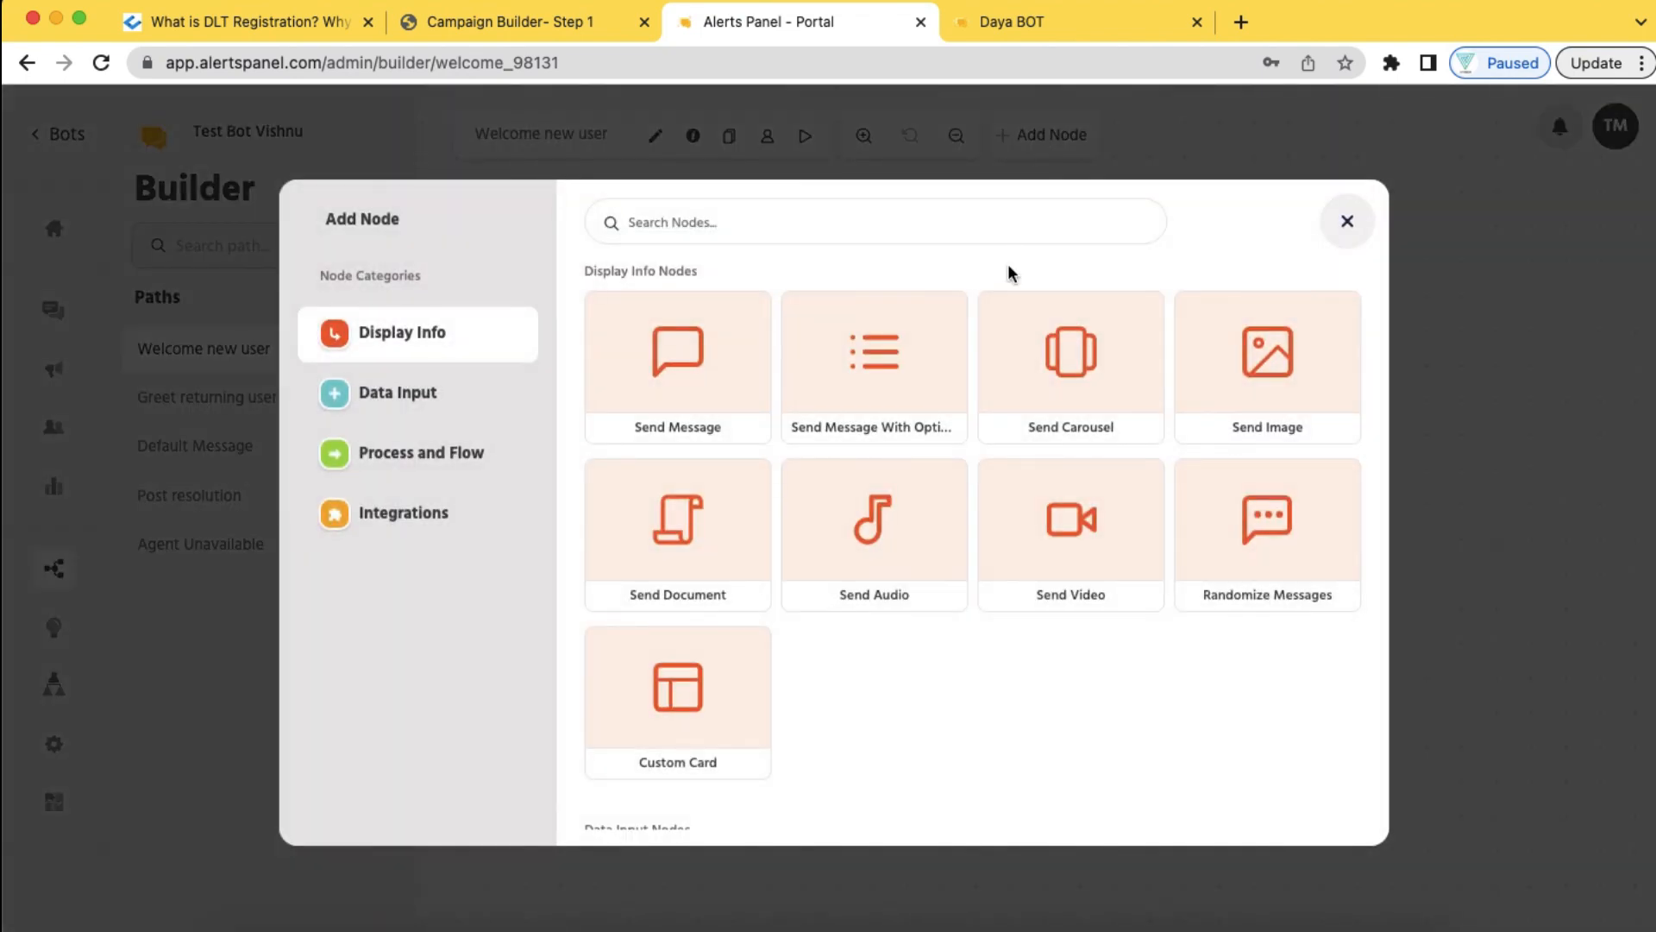
pyautogui.click(714, 412)
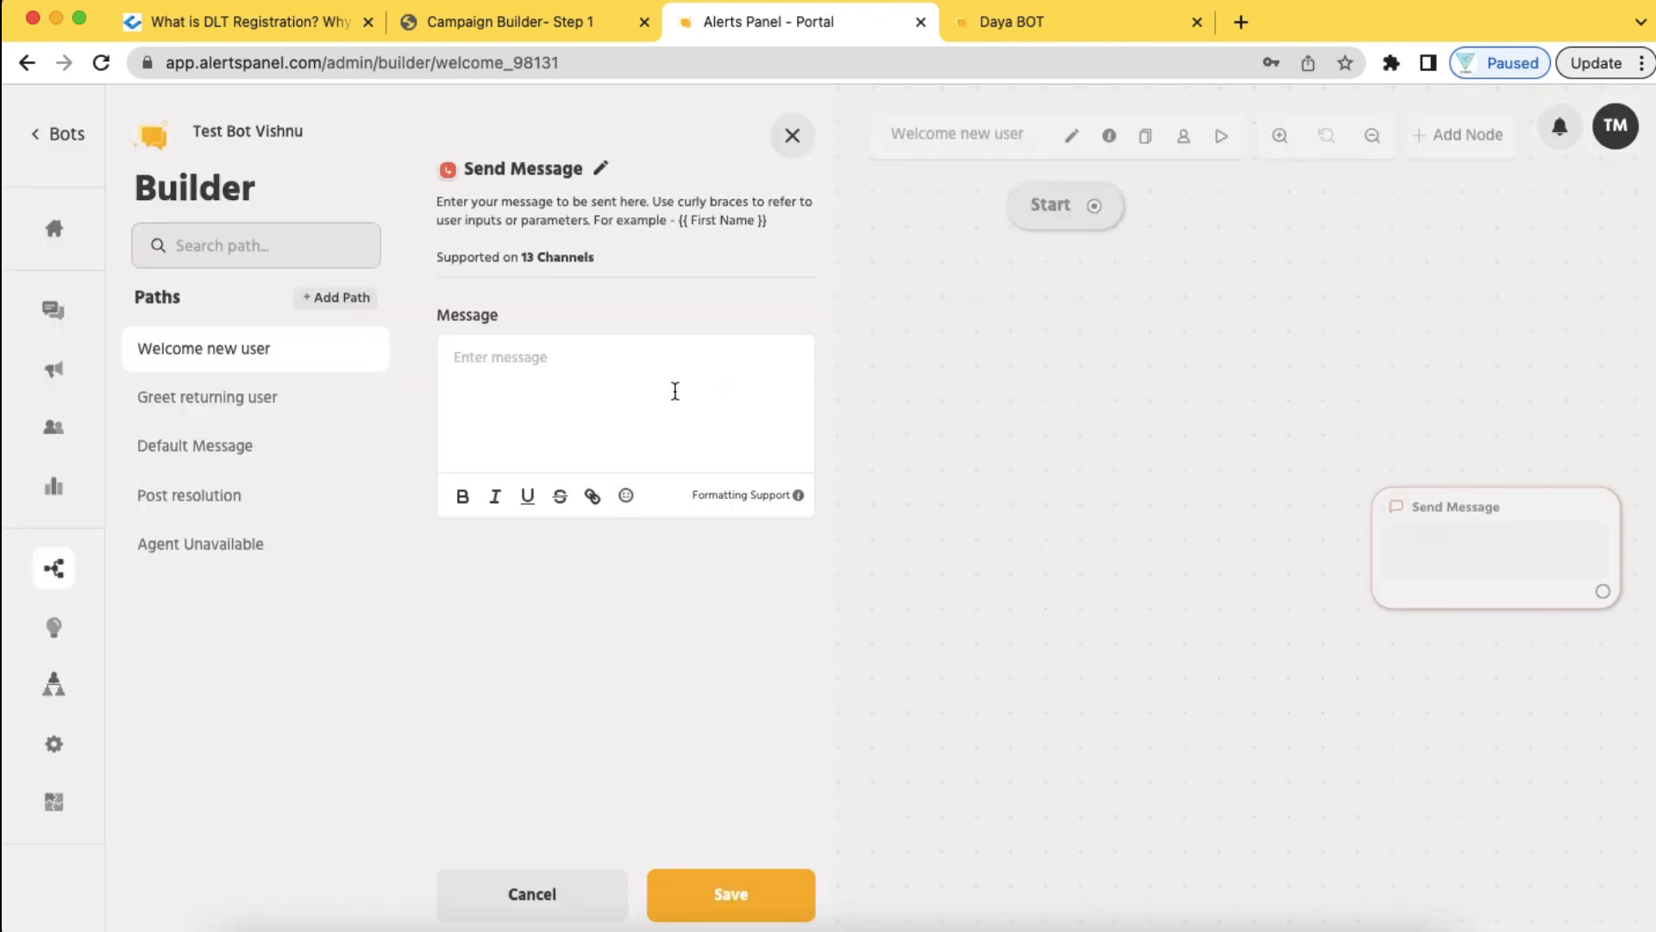
pyautogui.click(556, 367)
pyautogui.write('Hi ')
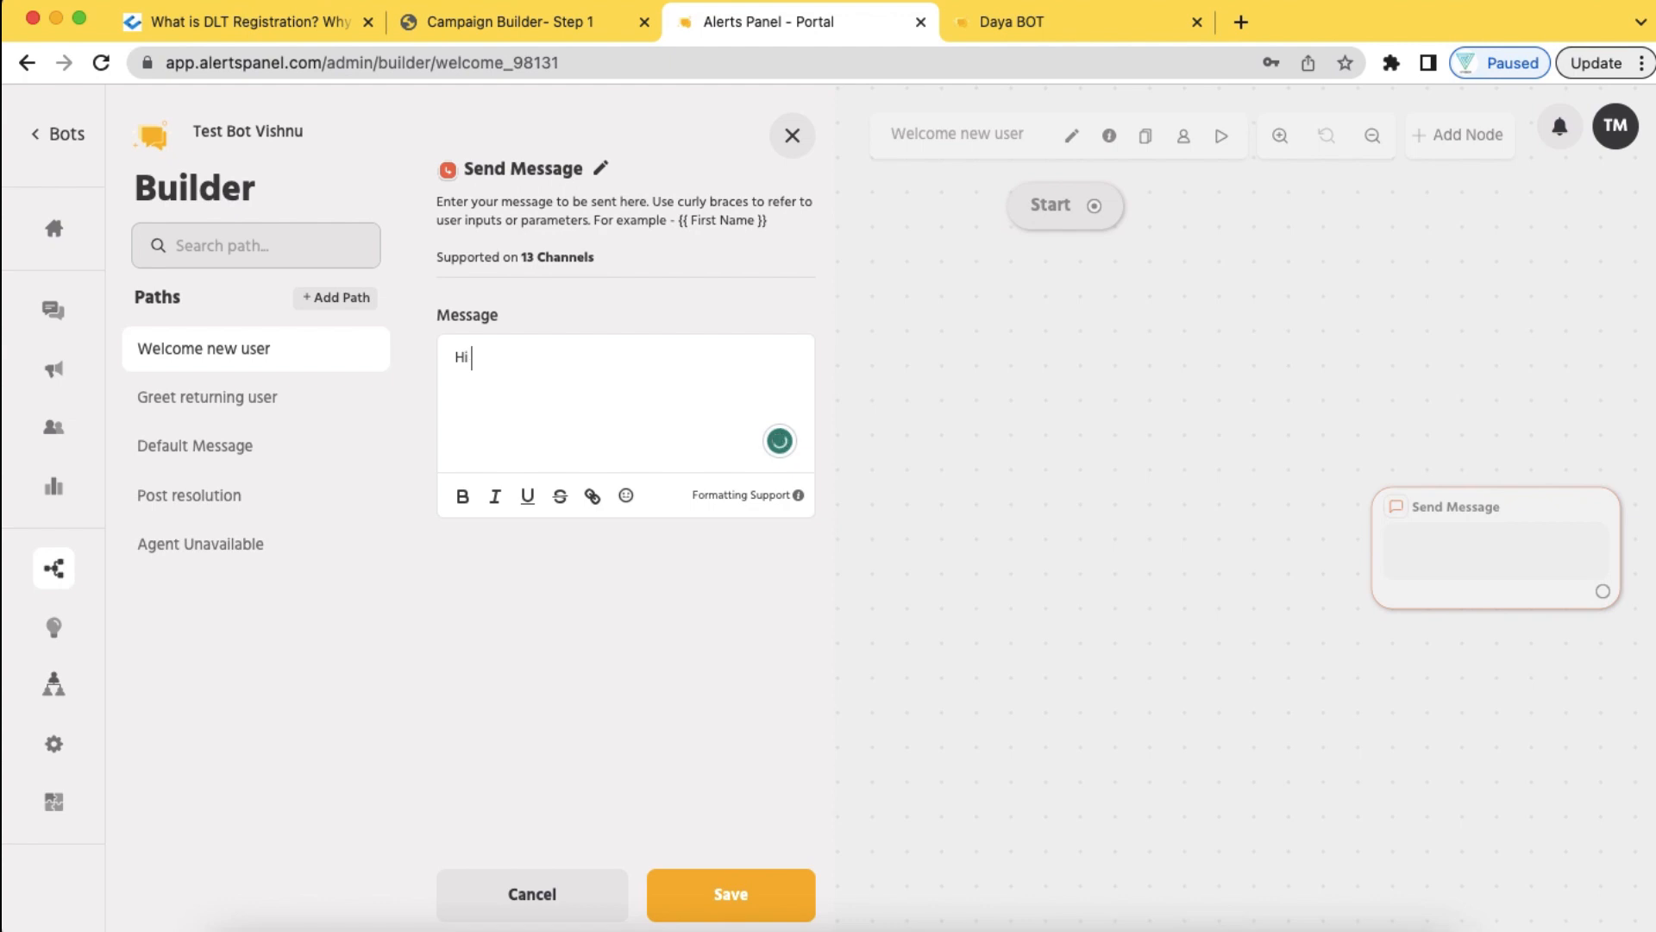
pyautogui.write('Welcome to Vishnu Digital Ma')
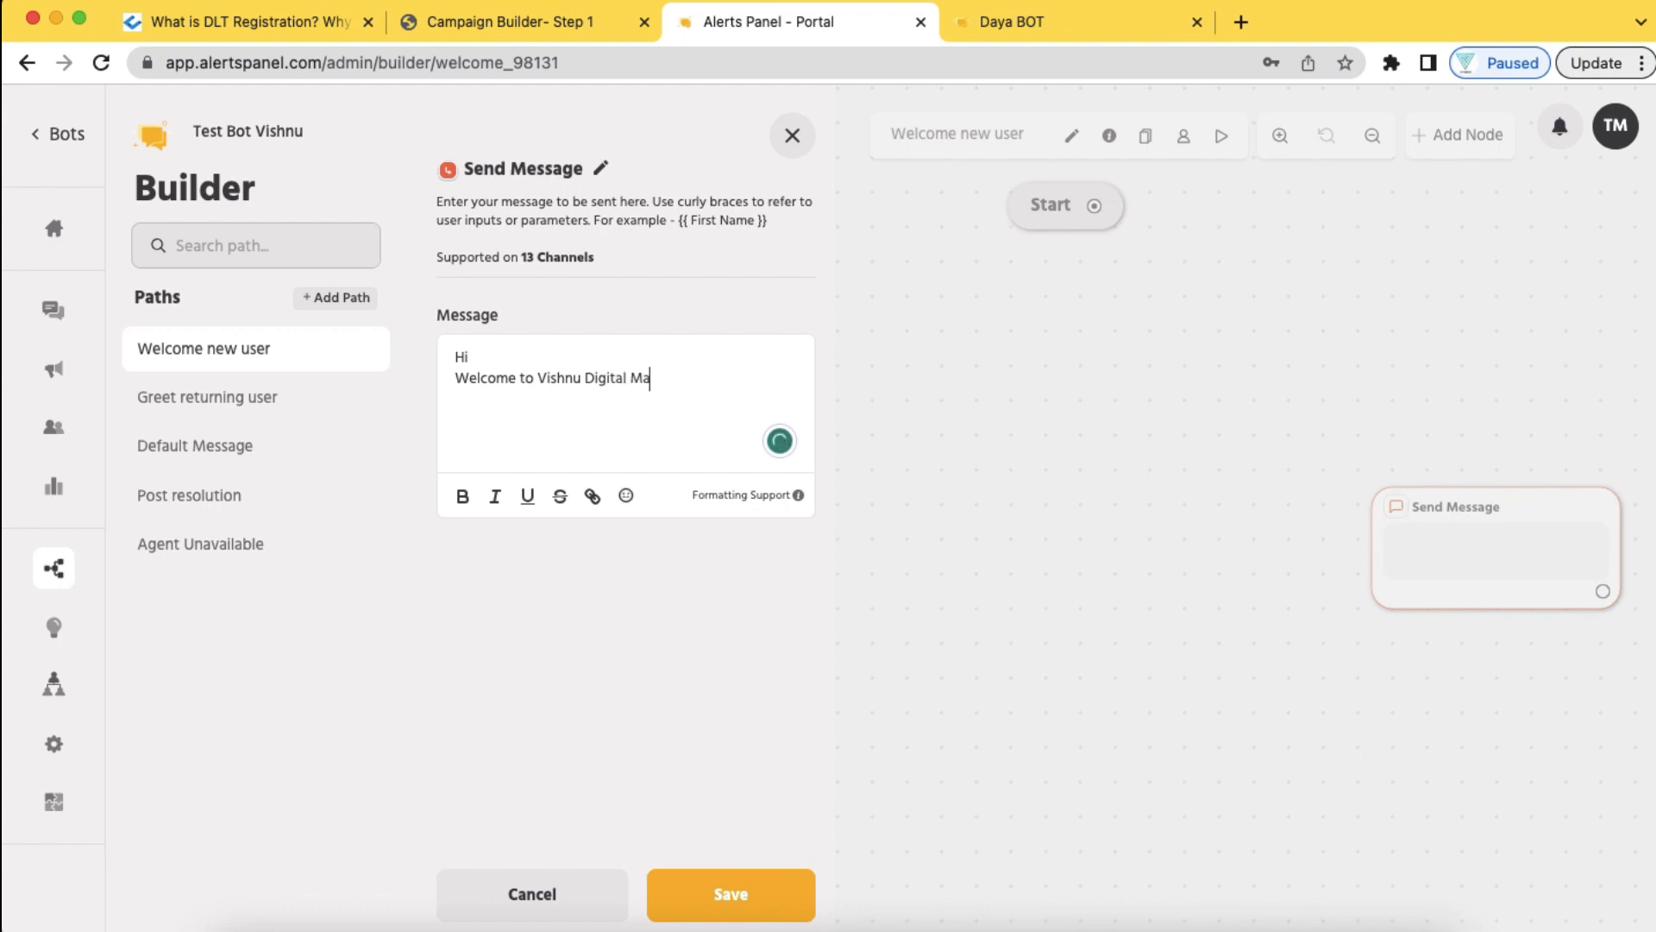
pyautogui.write('rketing Company')
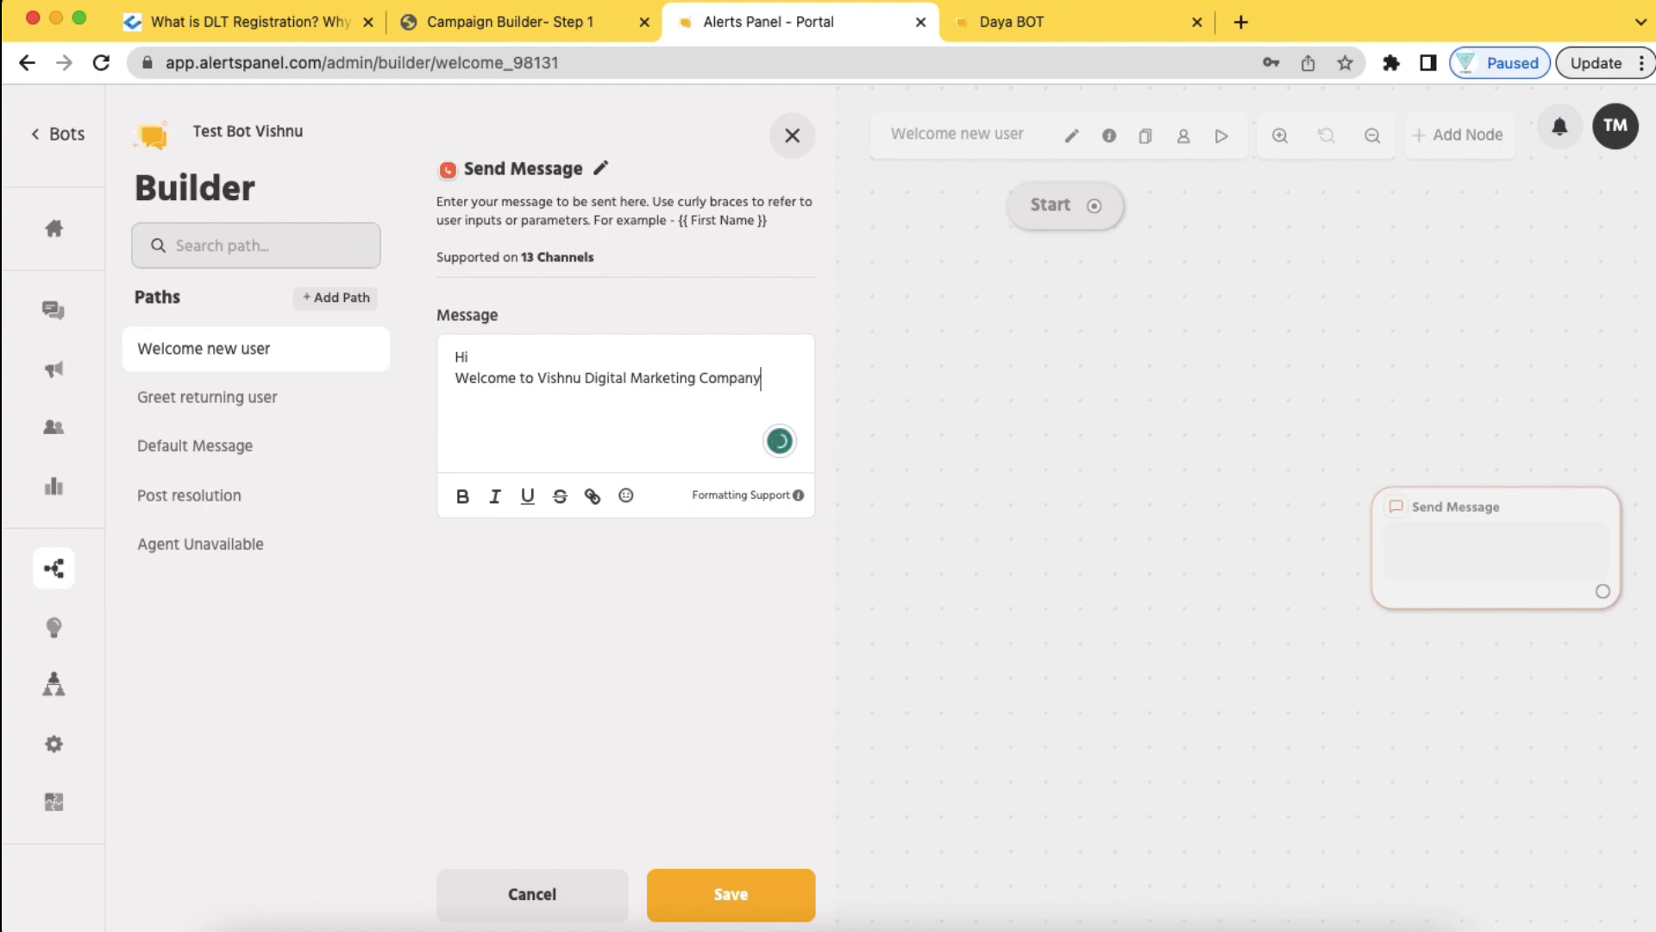
pyautogui.press('Return')
pyautogui.click(767, 903)
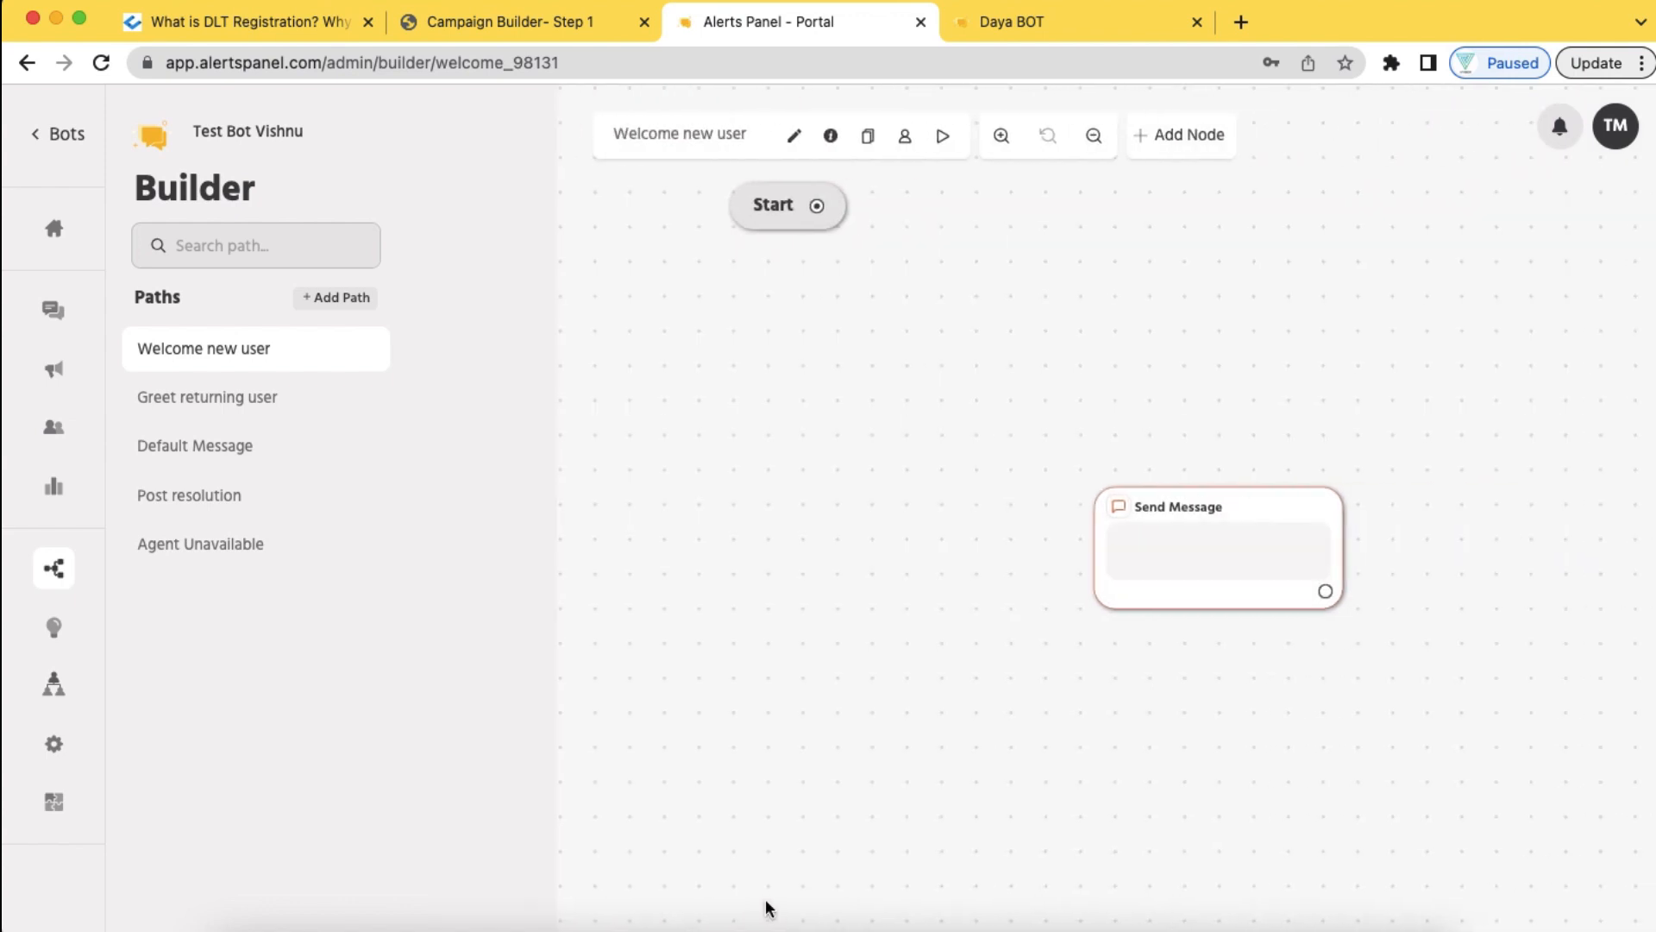
pyautogui.moveTo(1098, 513); pyautogui.dragTo(704, 367)
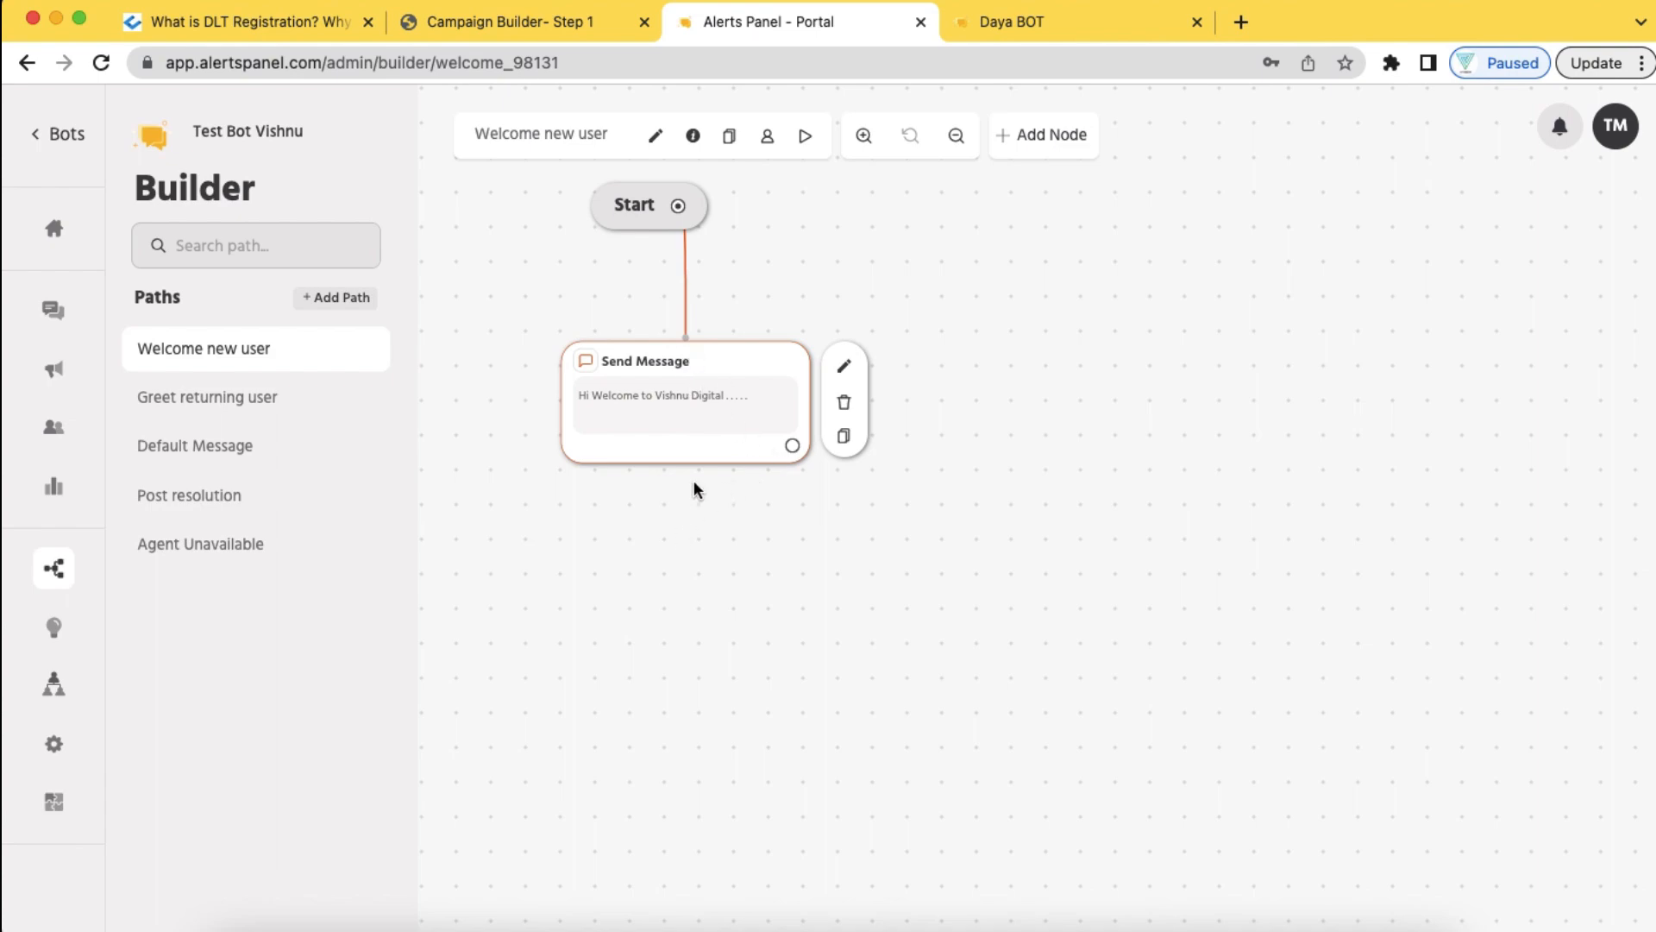
# Add a Send Message With Options node with the message 'Click The Options Below 👇'
pyautogui.click(1052, 138)
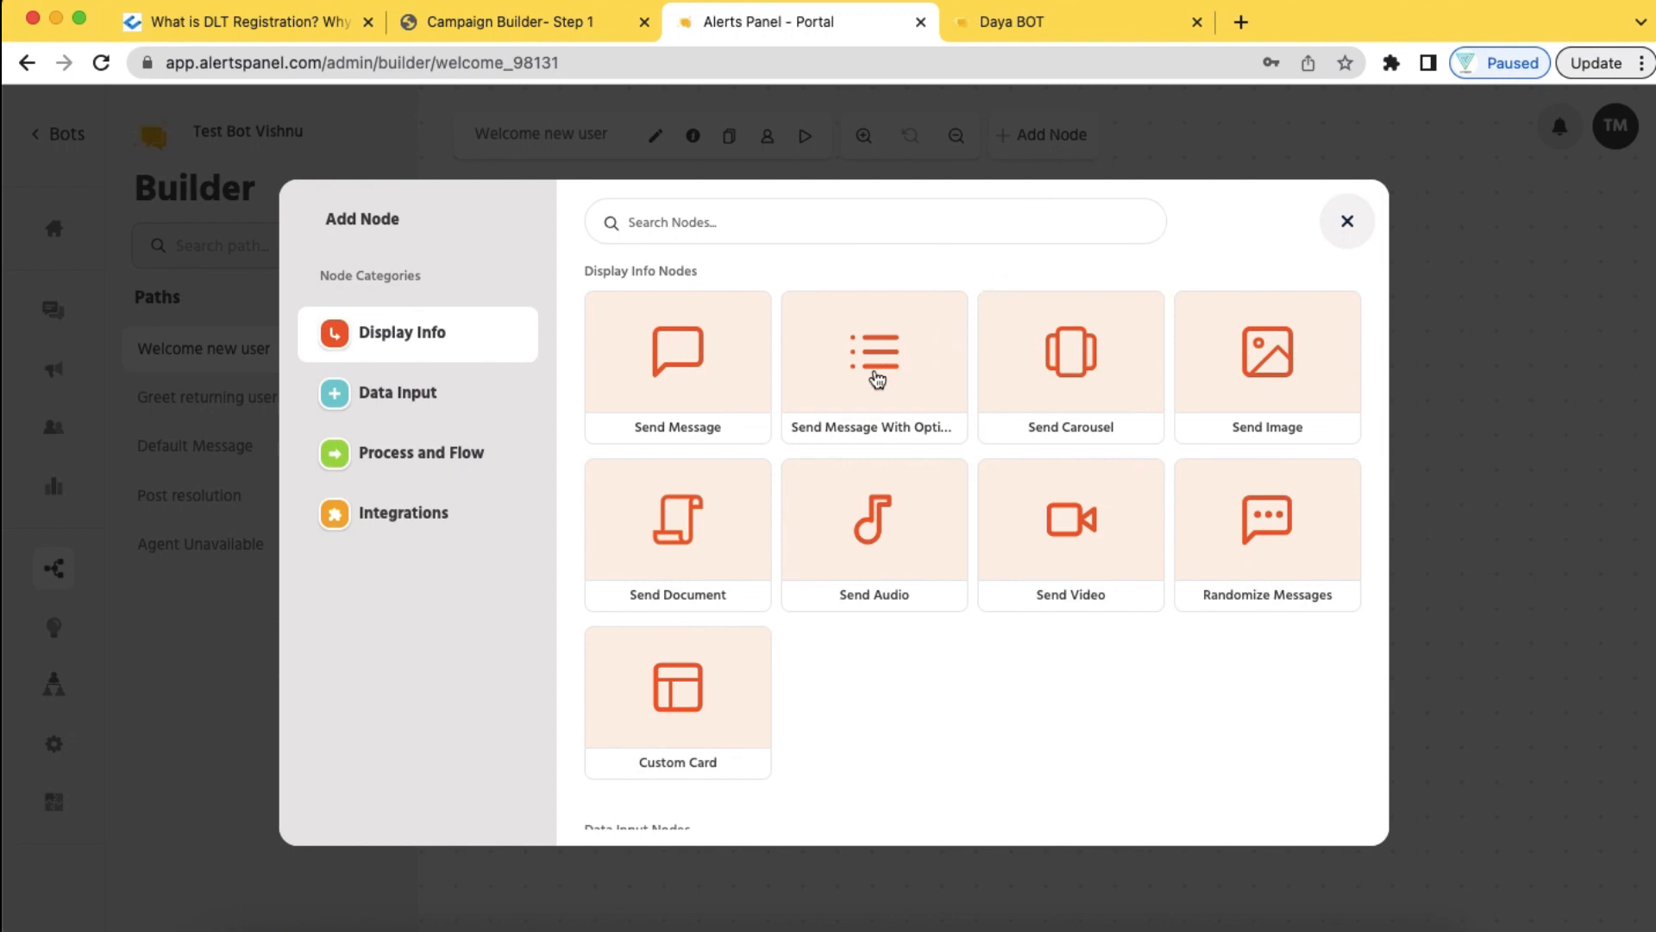
pyautogui.click(877, 380)
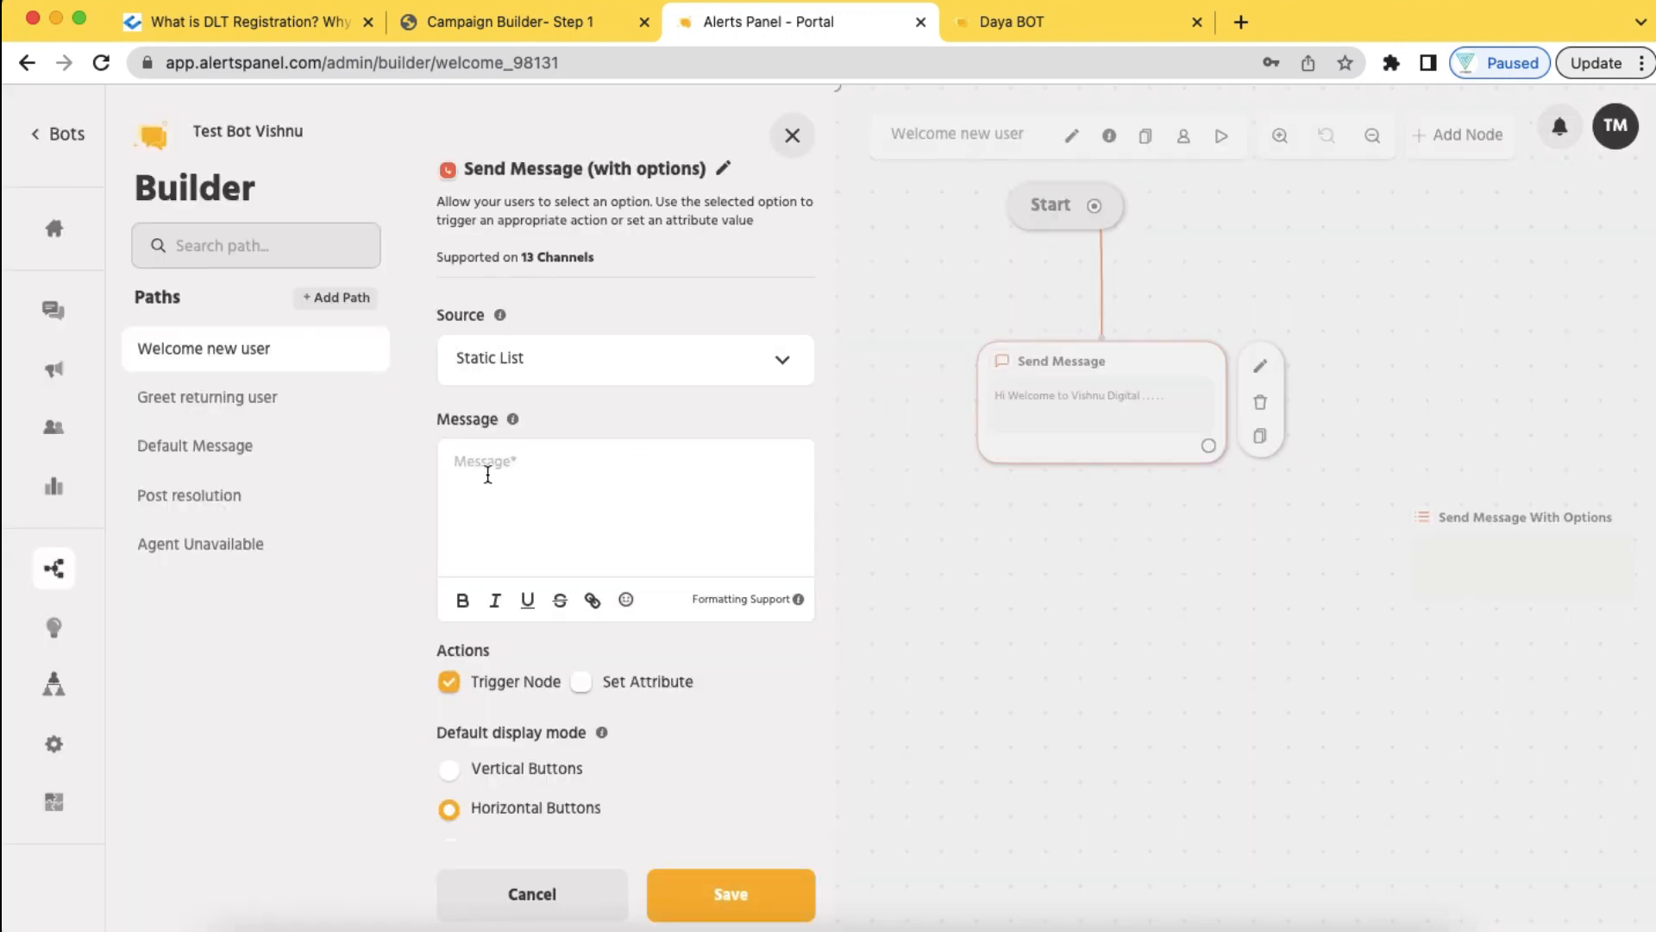
pyautogui.click(526, 462)
pyautogui.write('Click The options Below')
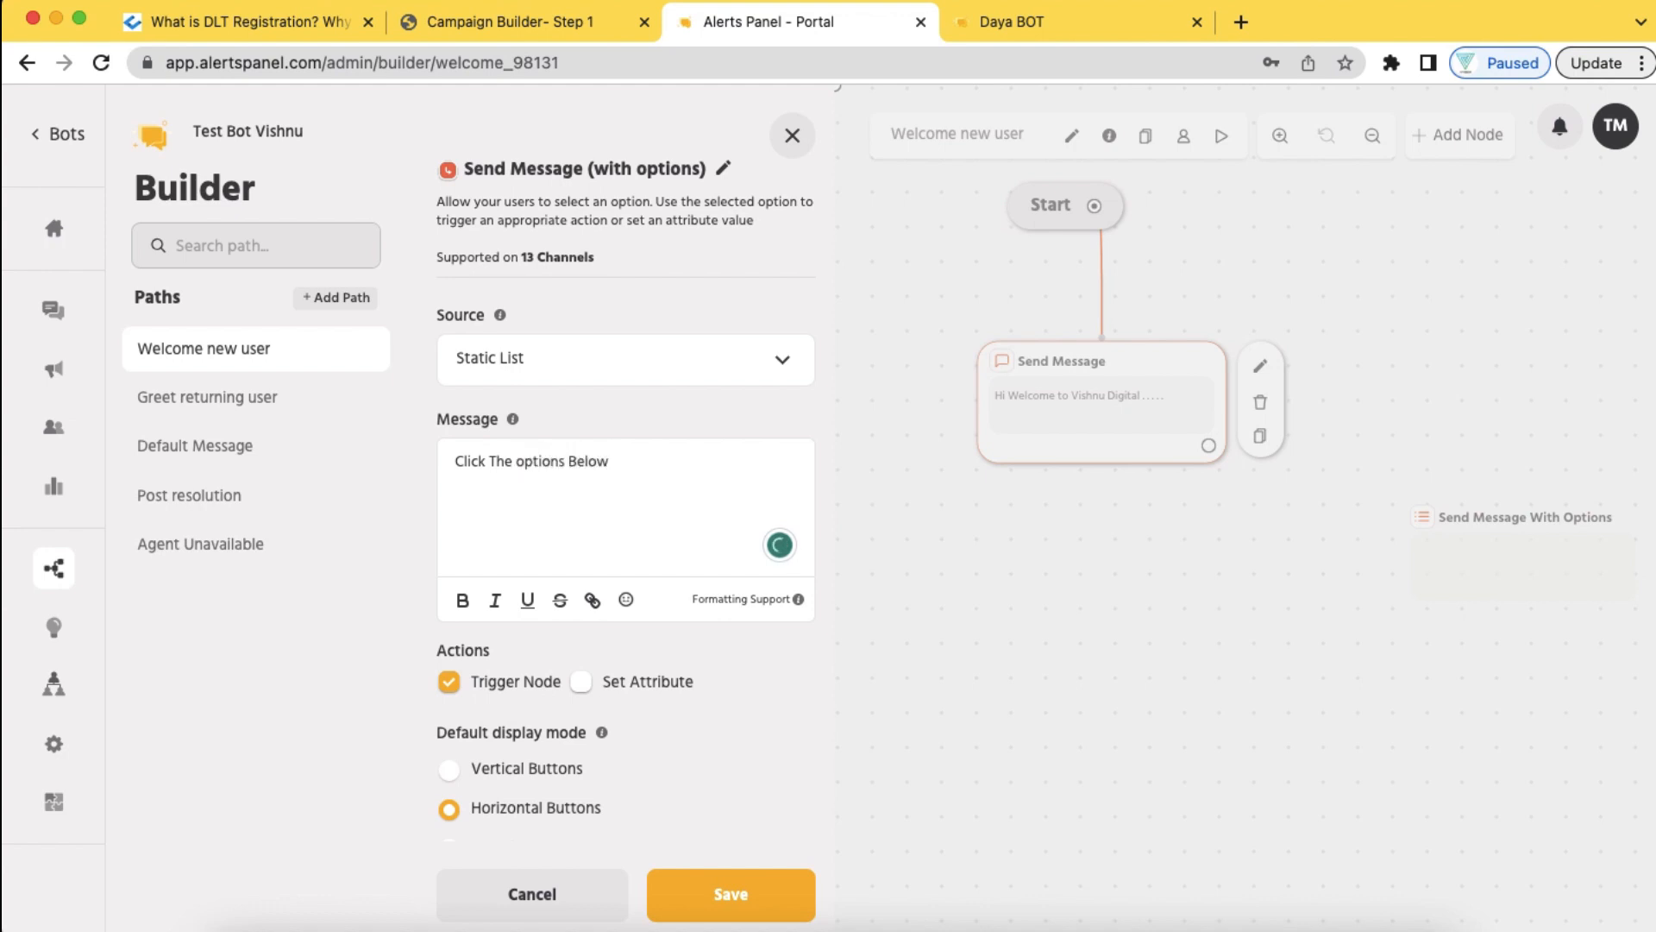
pyautogui.click(627, 599)
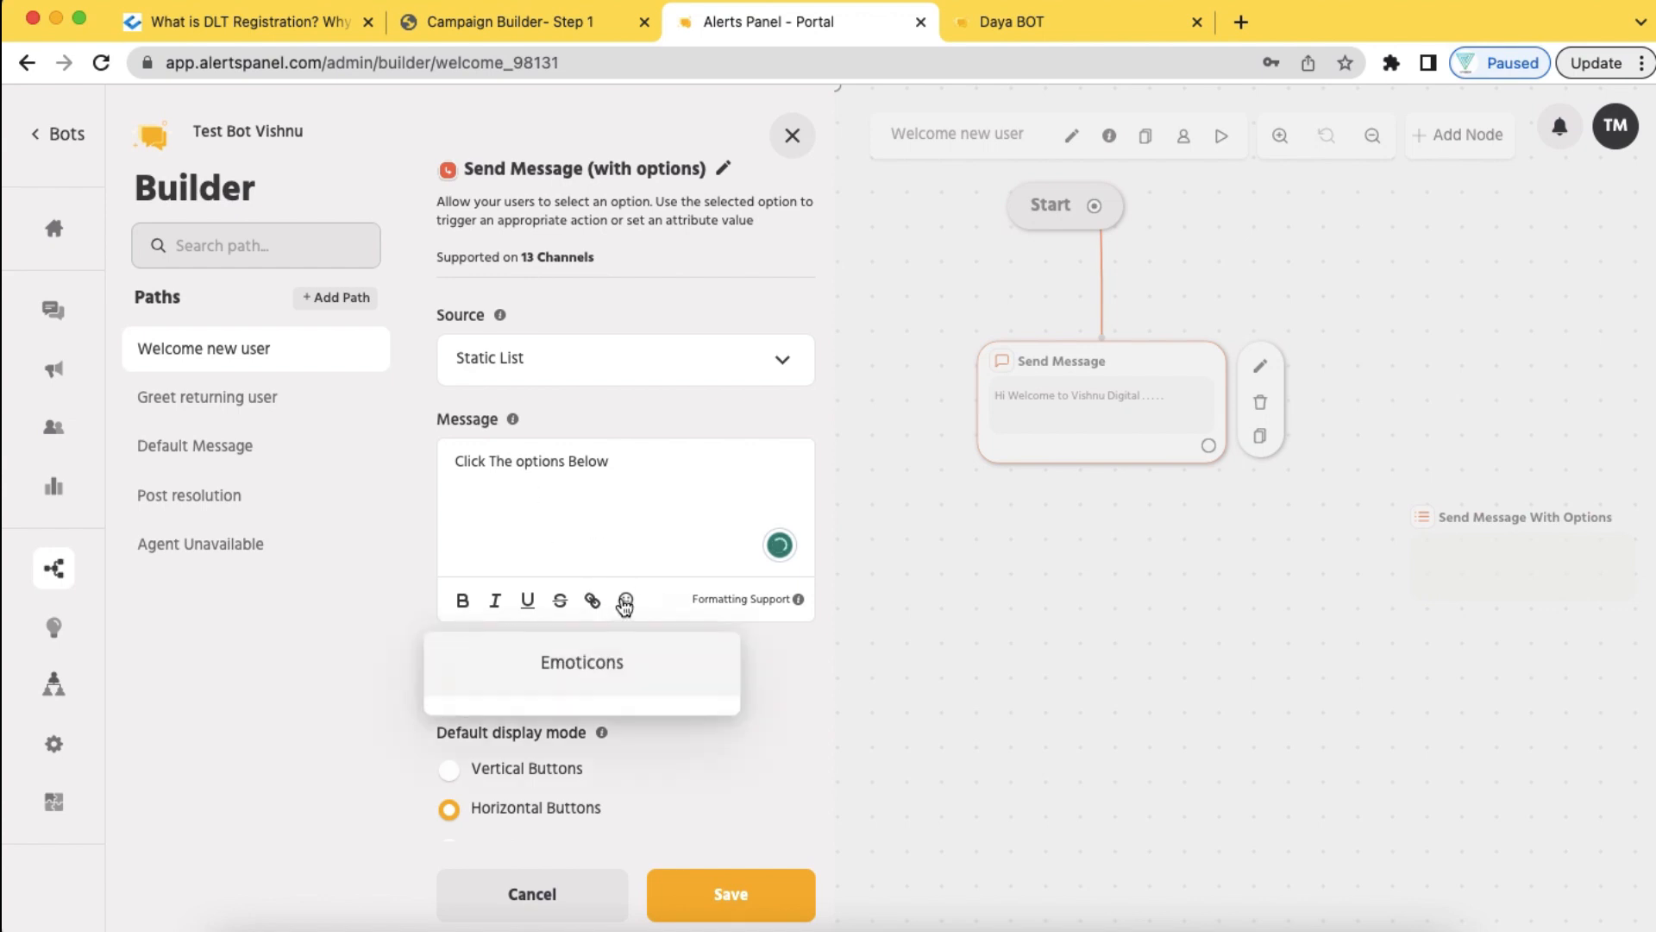
pyautogui.scroll(-8, 657, 888)
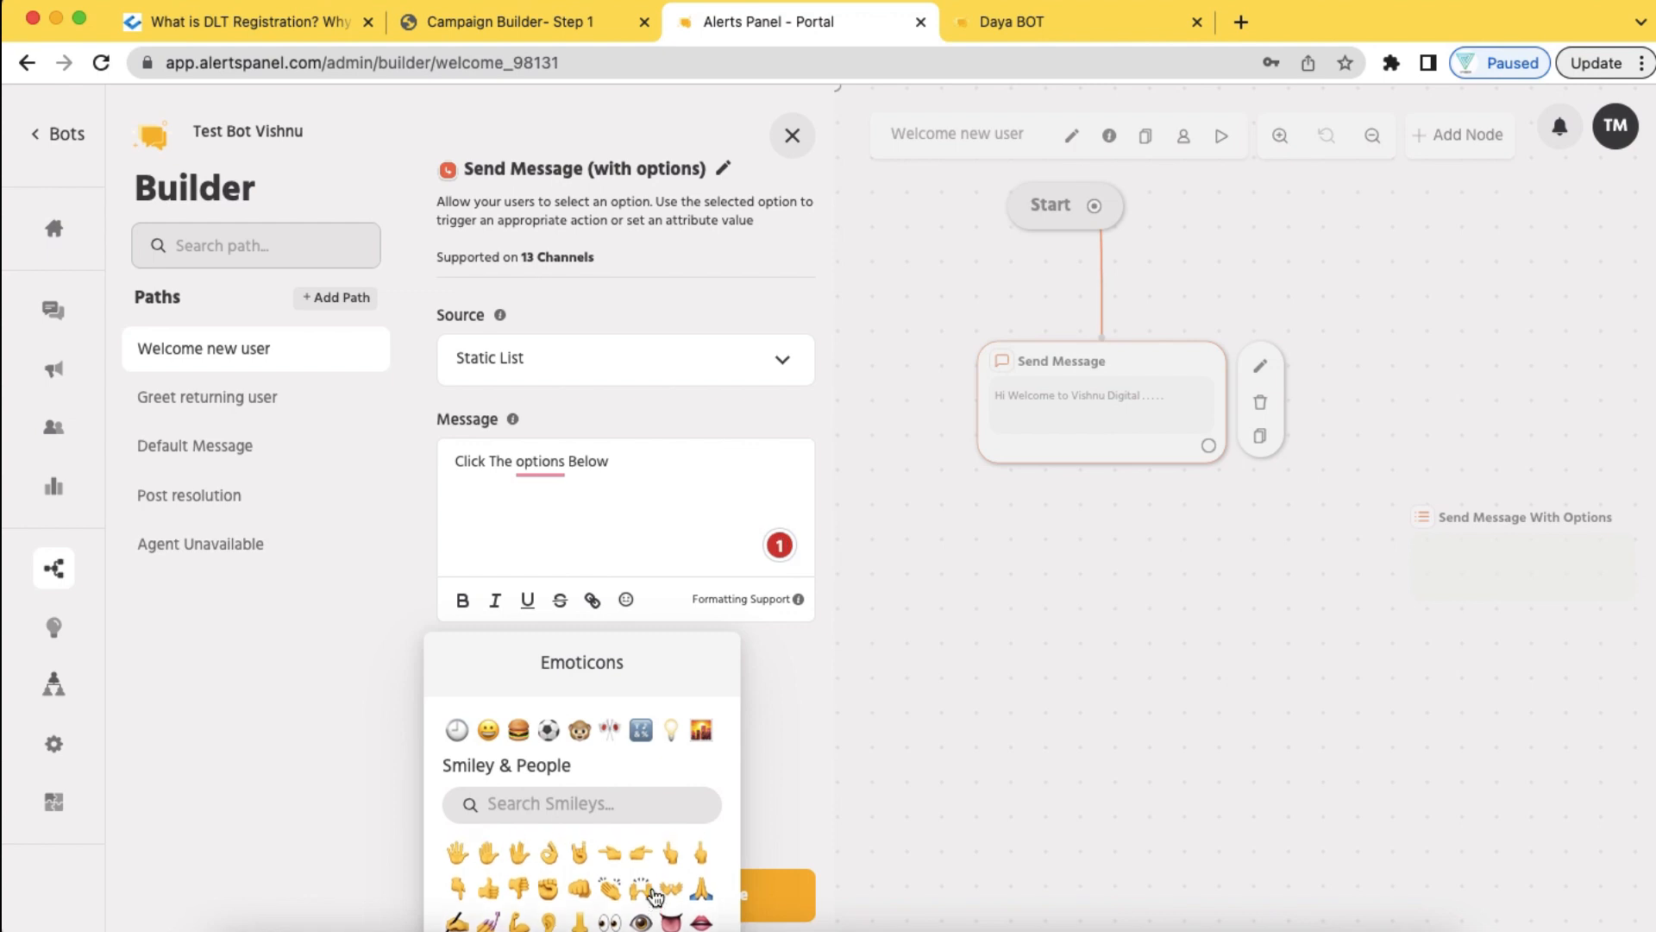
pyautogui.click(462, 883)
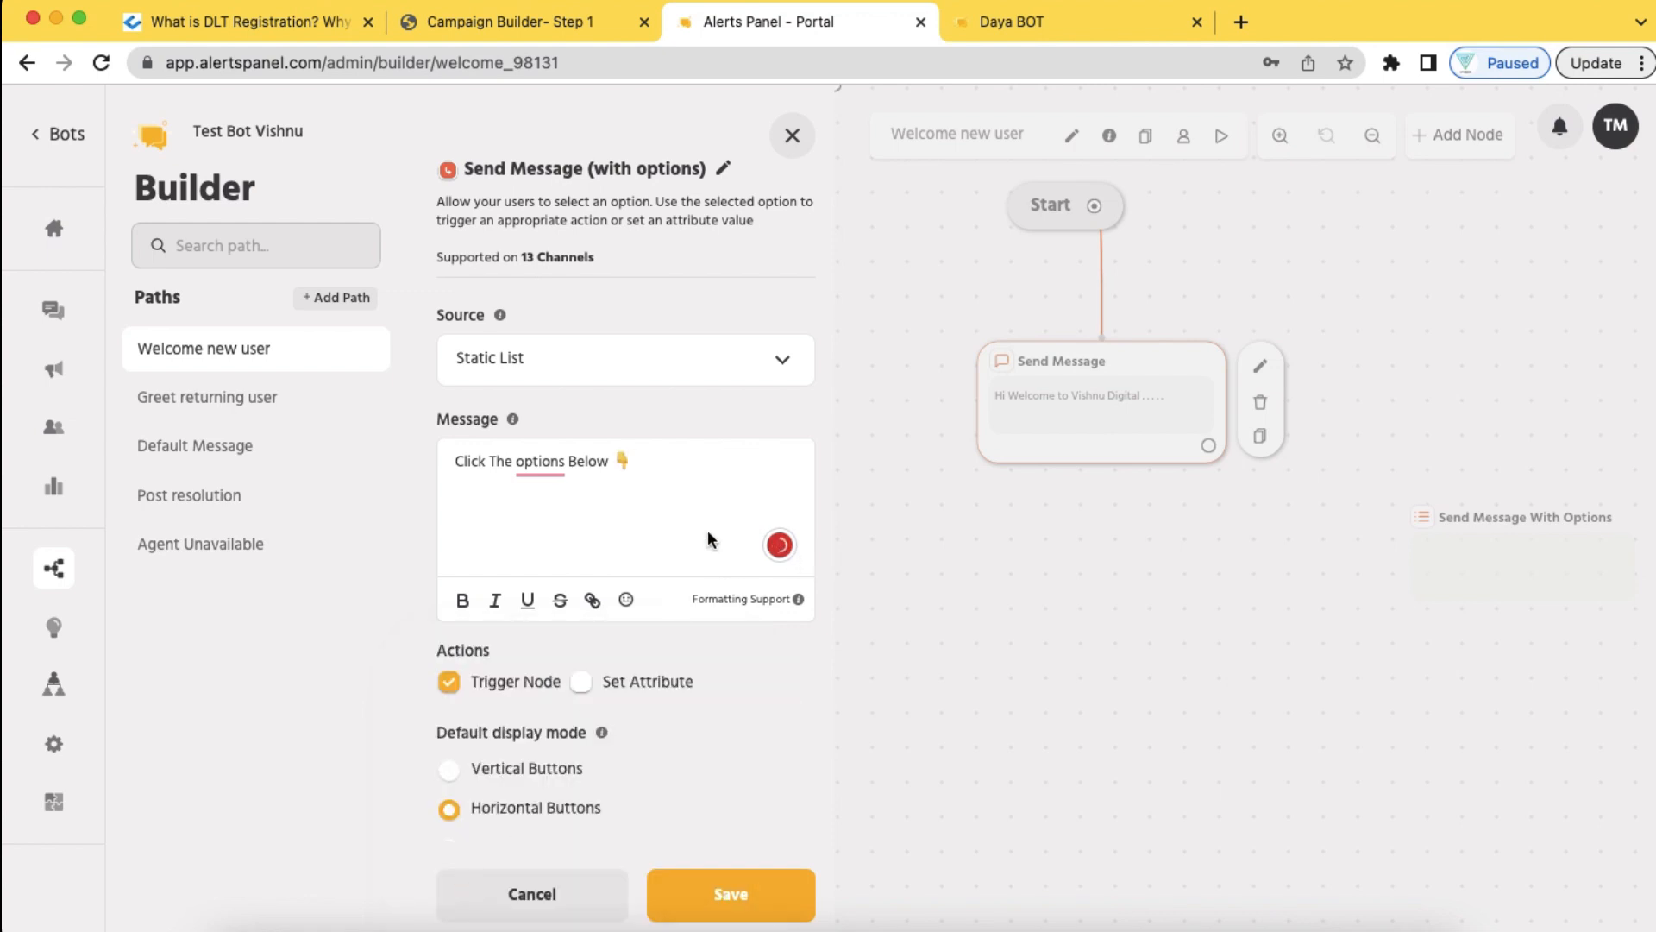
pyautogui.click(532, 460)
pyautogui.click(565, 527)
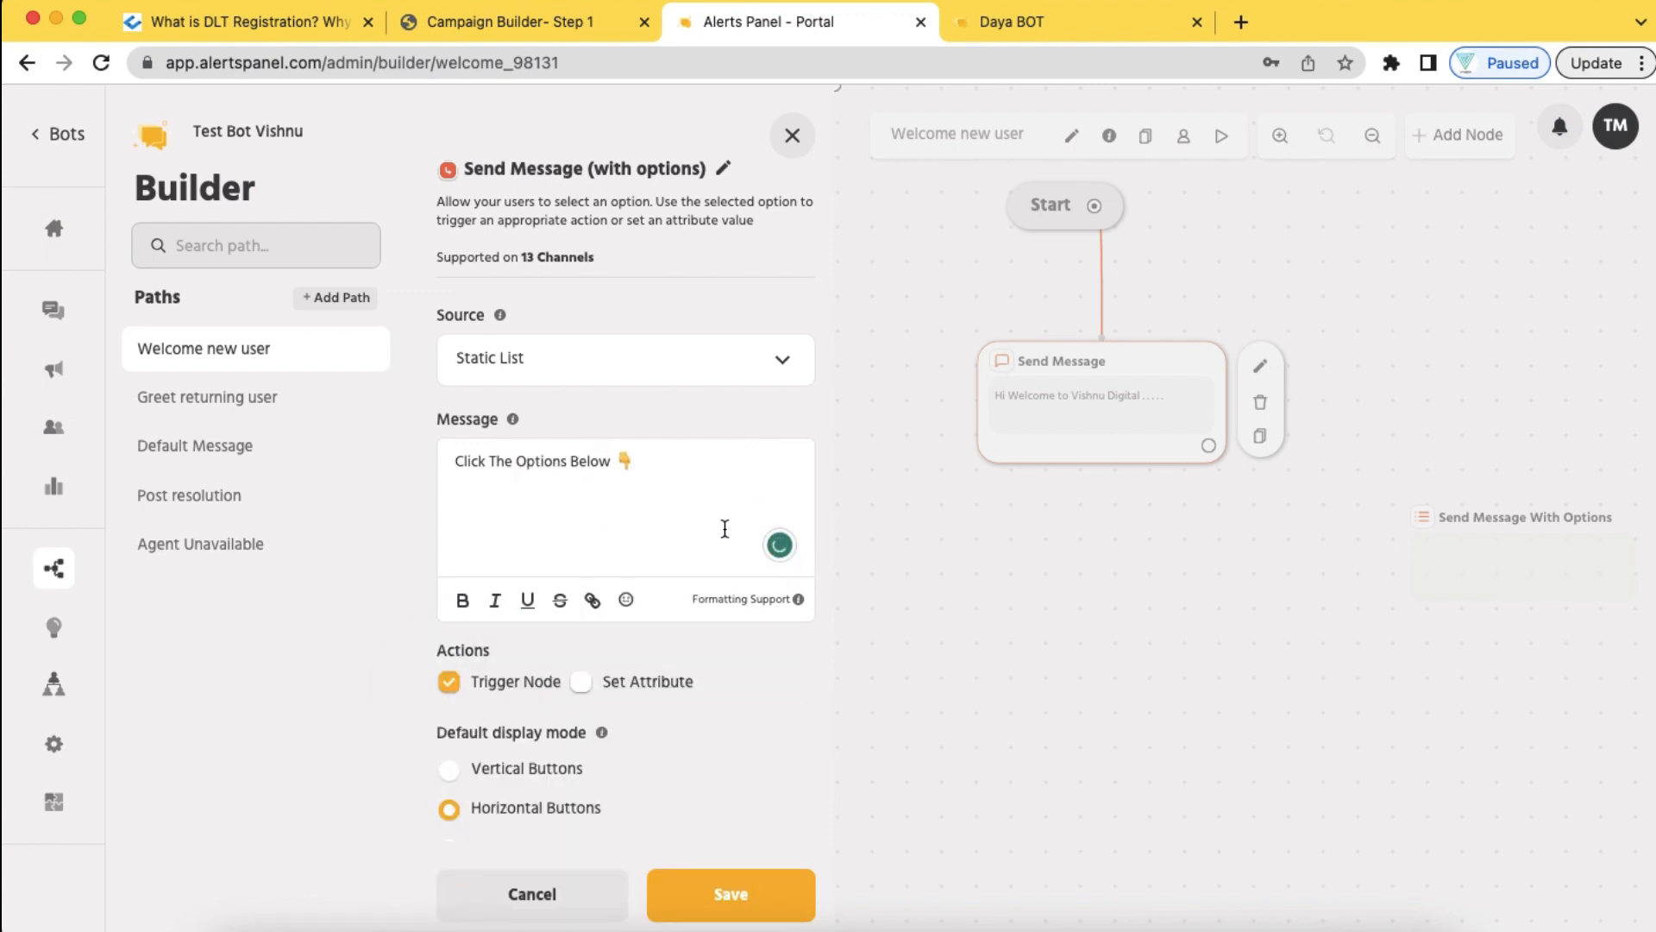
pyautogui.scroll(-1, 688, 721)
# Enter options Digital Marketing, SMS Marketing, Digital Marketing Support and SMS Marketing Support, then save the node
pyautogui.scroll(-6, 688, 721)
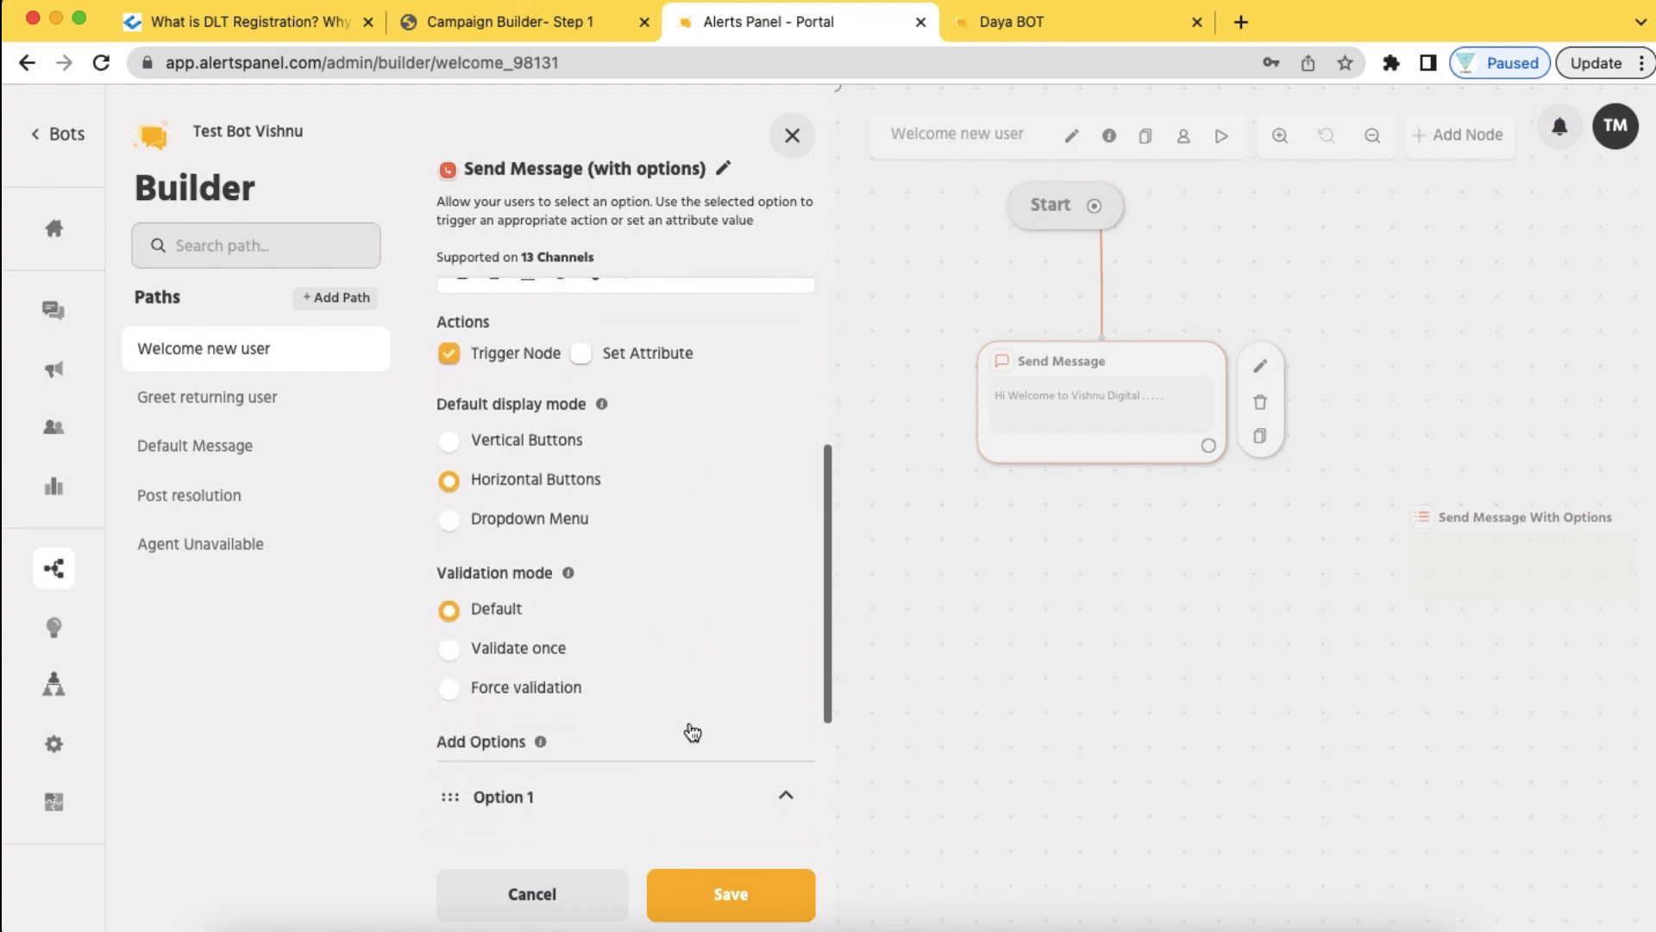
pyautogui.click(589, 672)
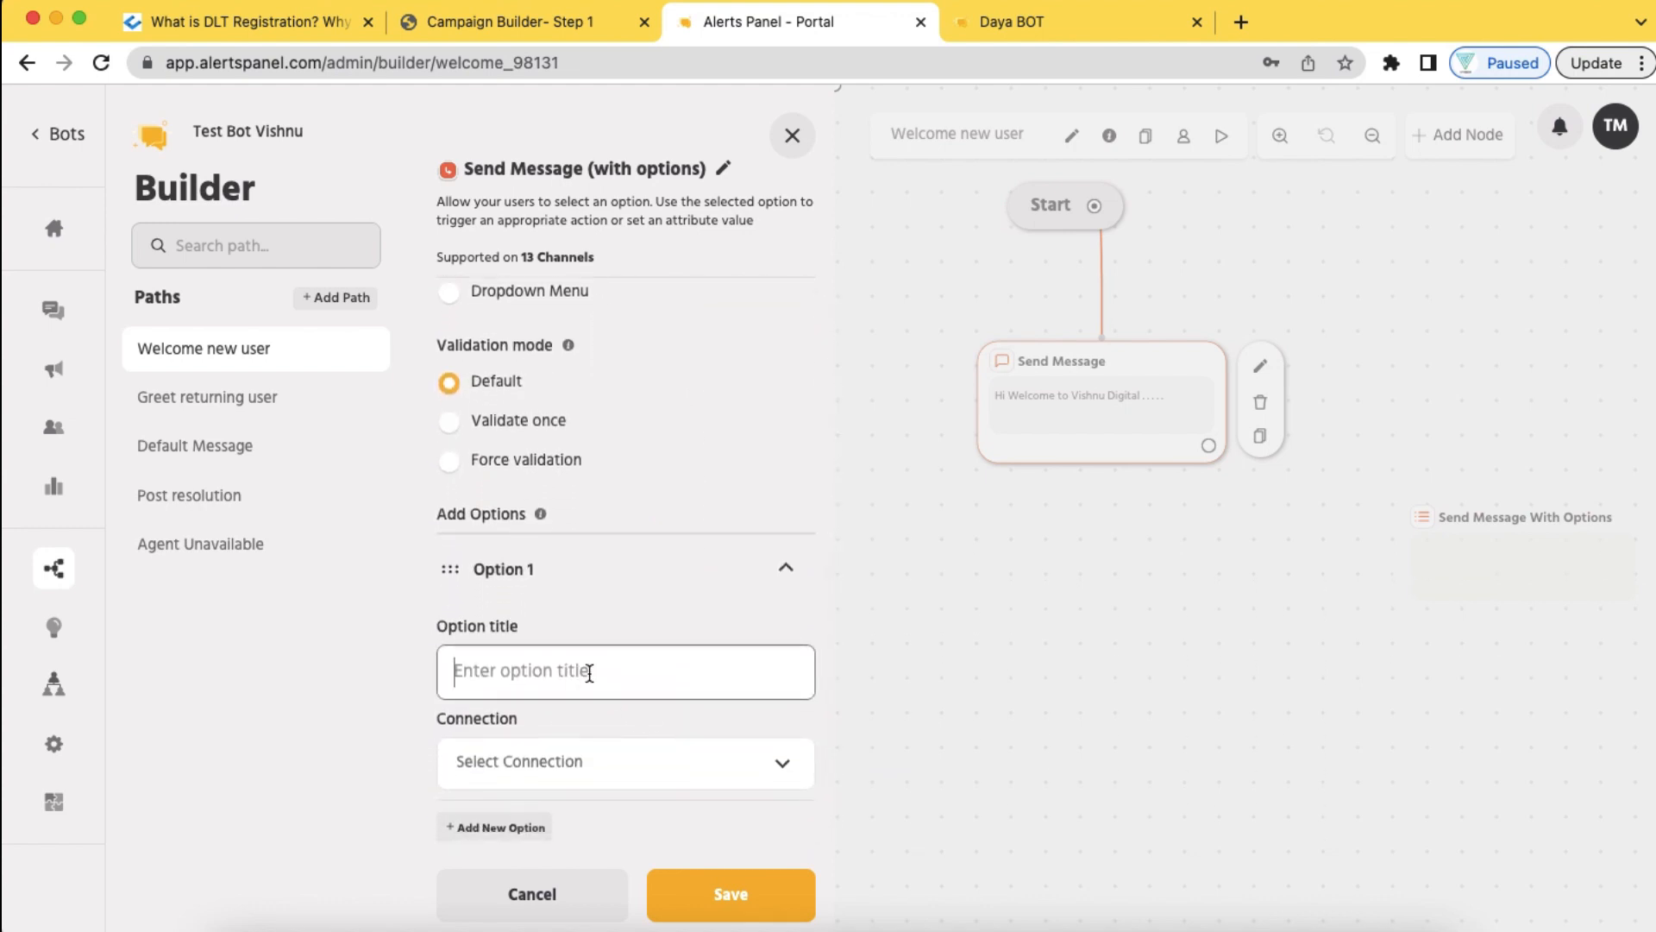
pyautogui.write('Digital Marketing')
pyautogui.click(495, 828)
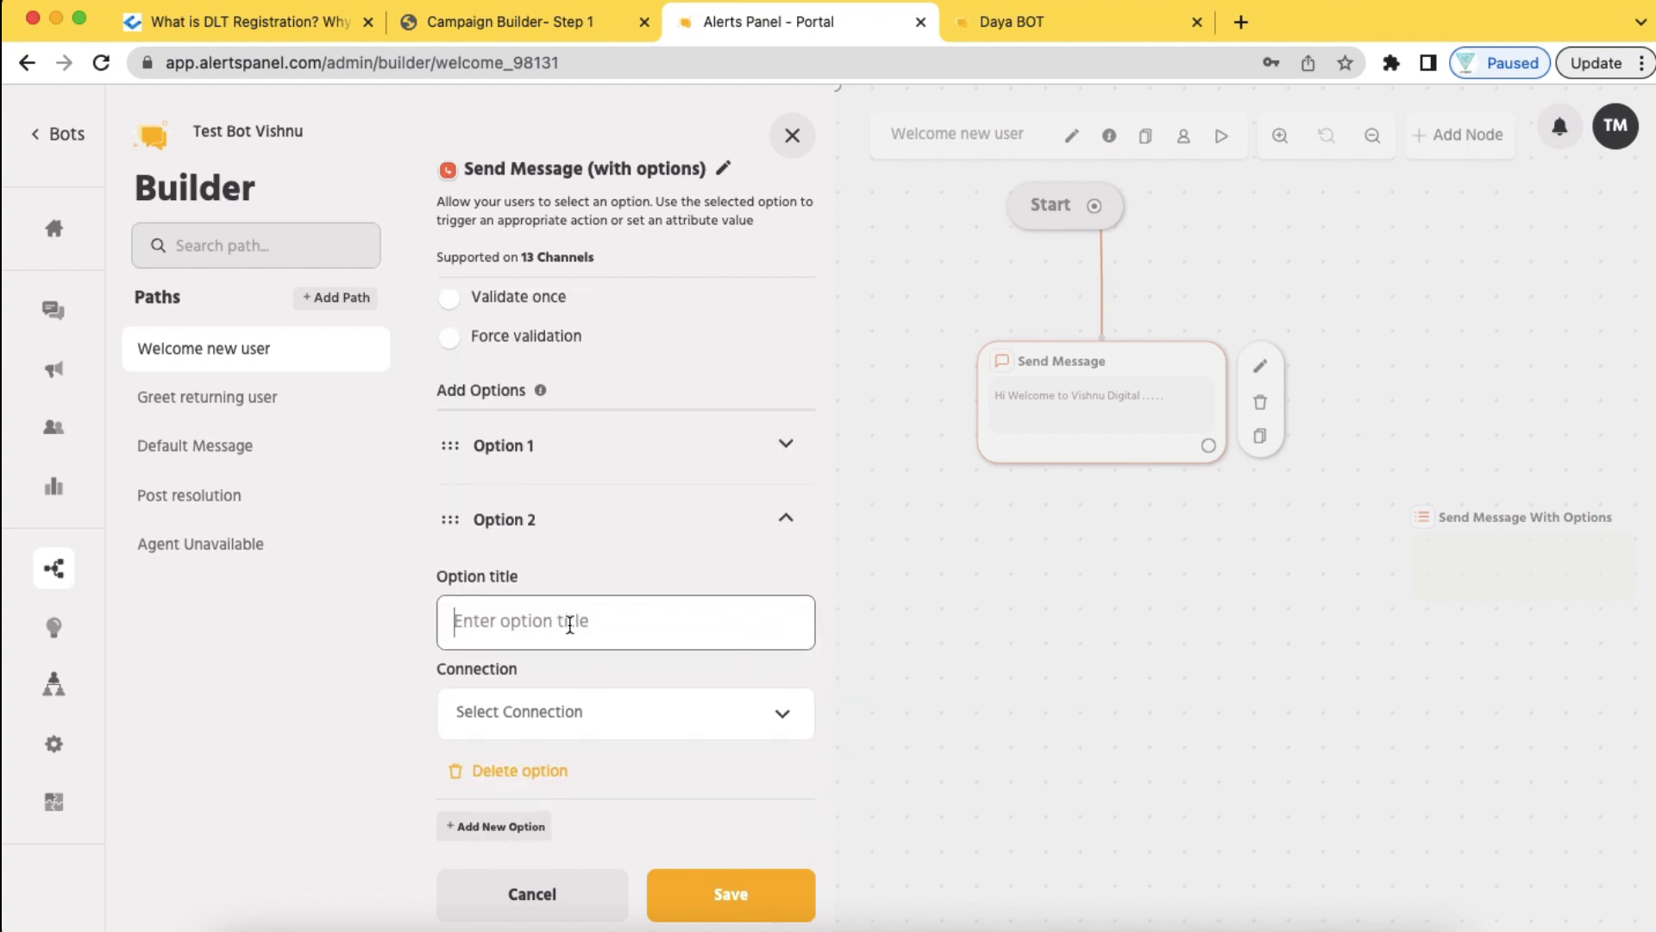
pyautogui.write('SMS Marketing')
pyautogui.click(515, 825)
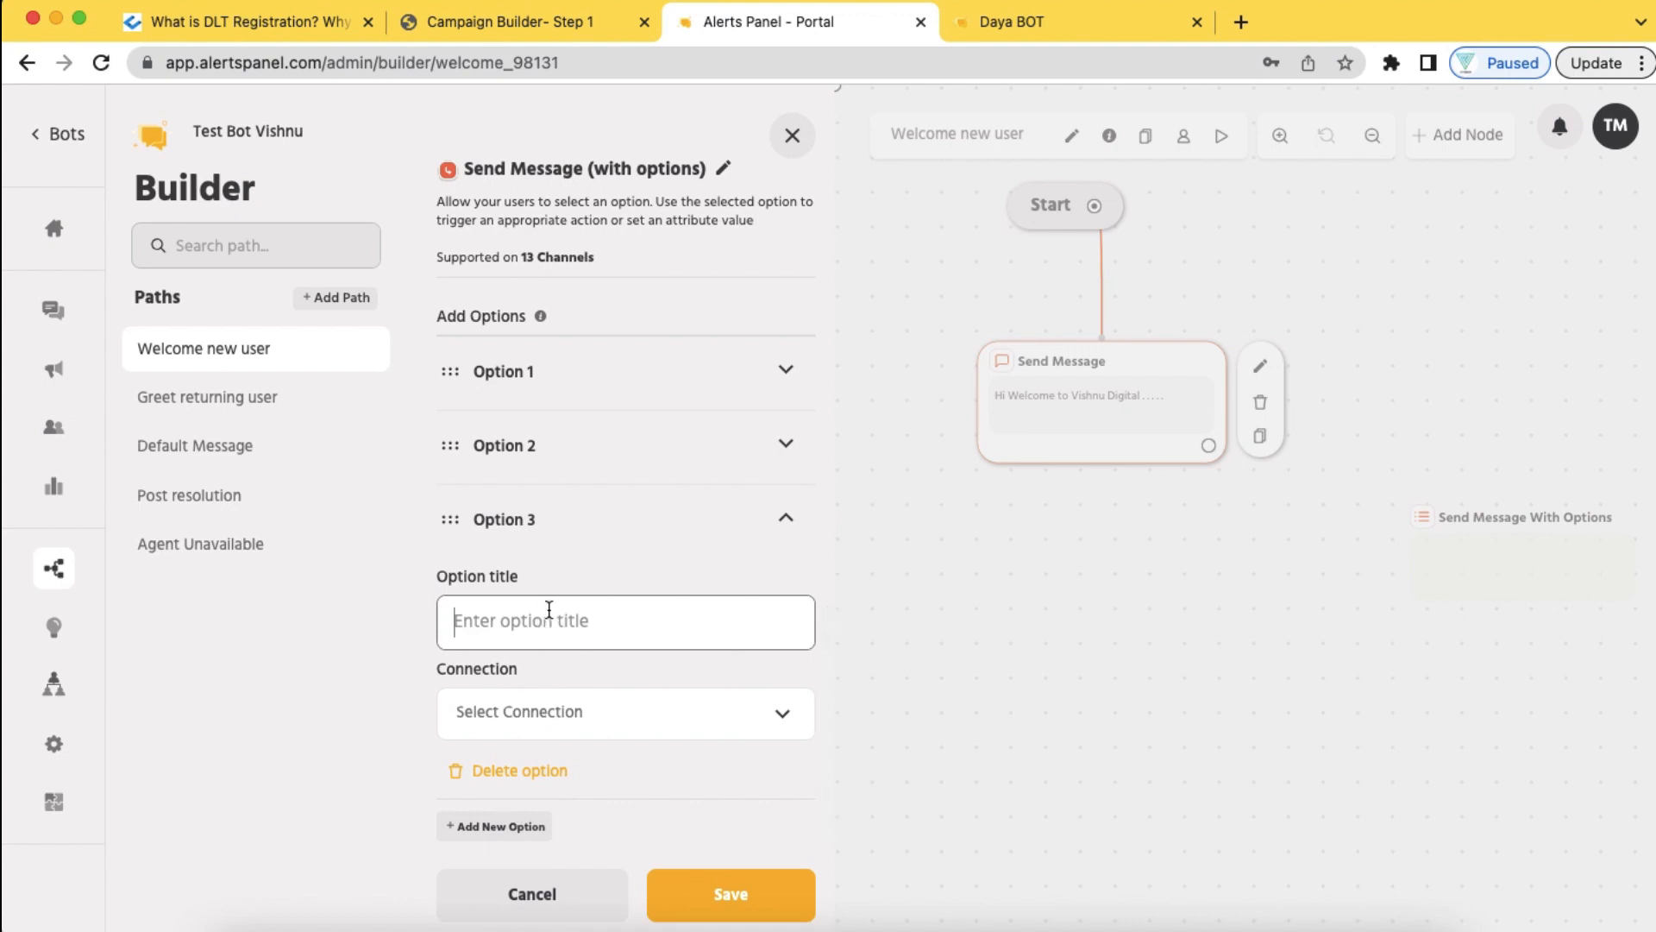
pyautogui.write('Digital Marketing Support')
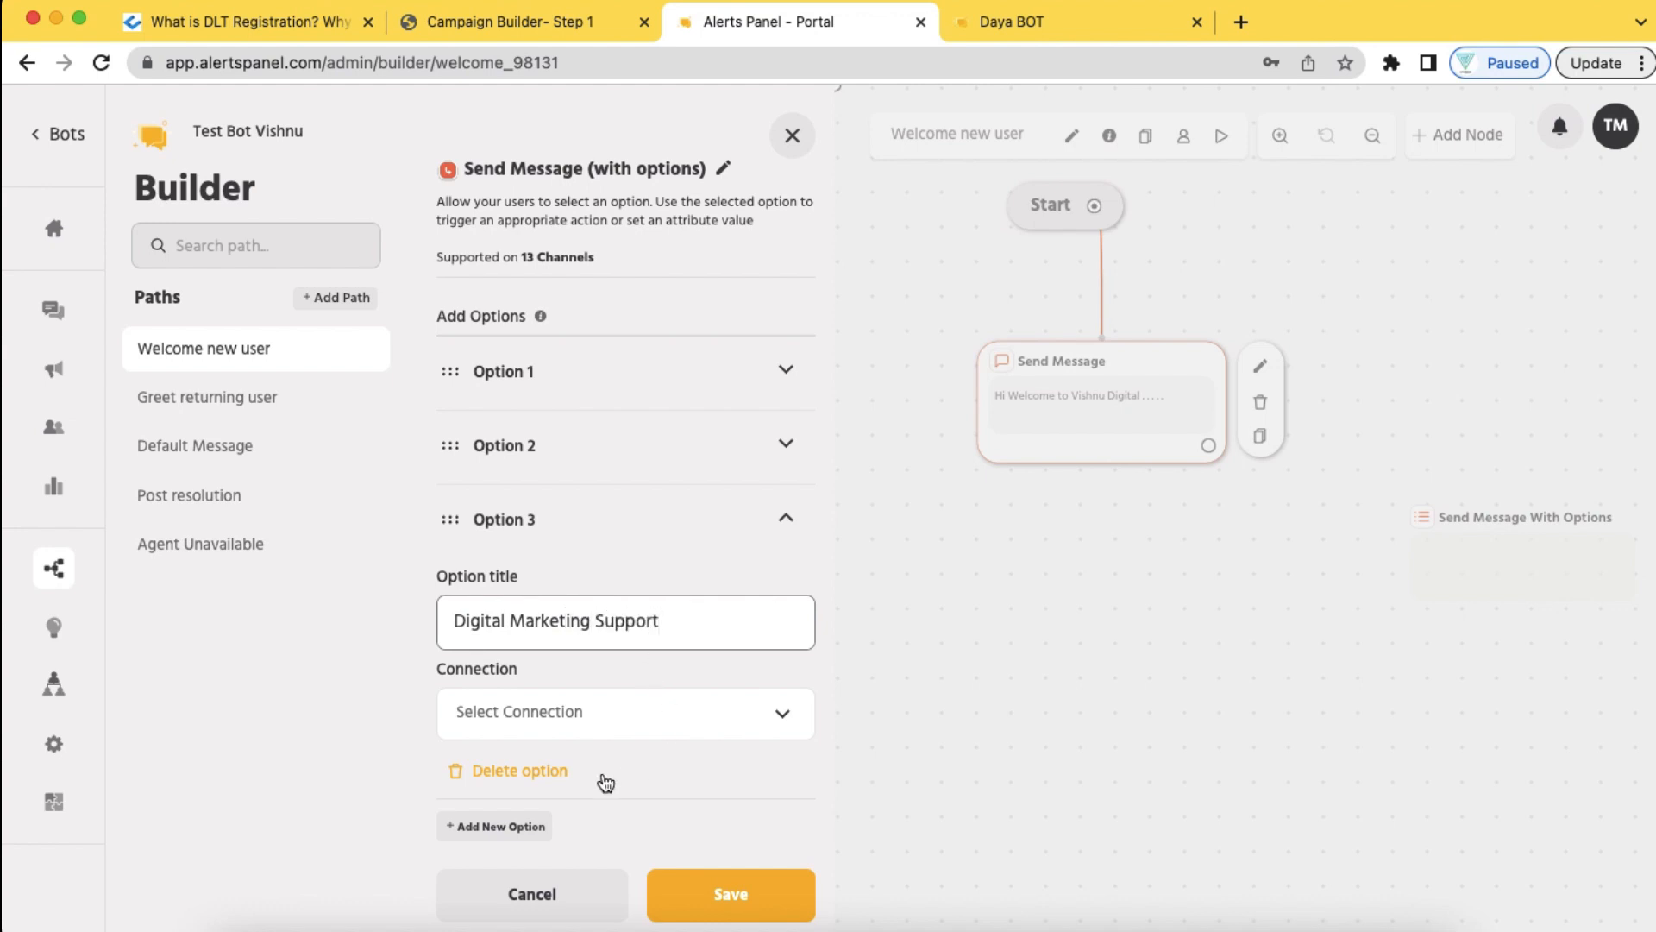
pyautogui.click(518, 825)
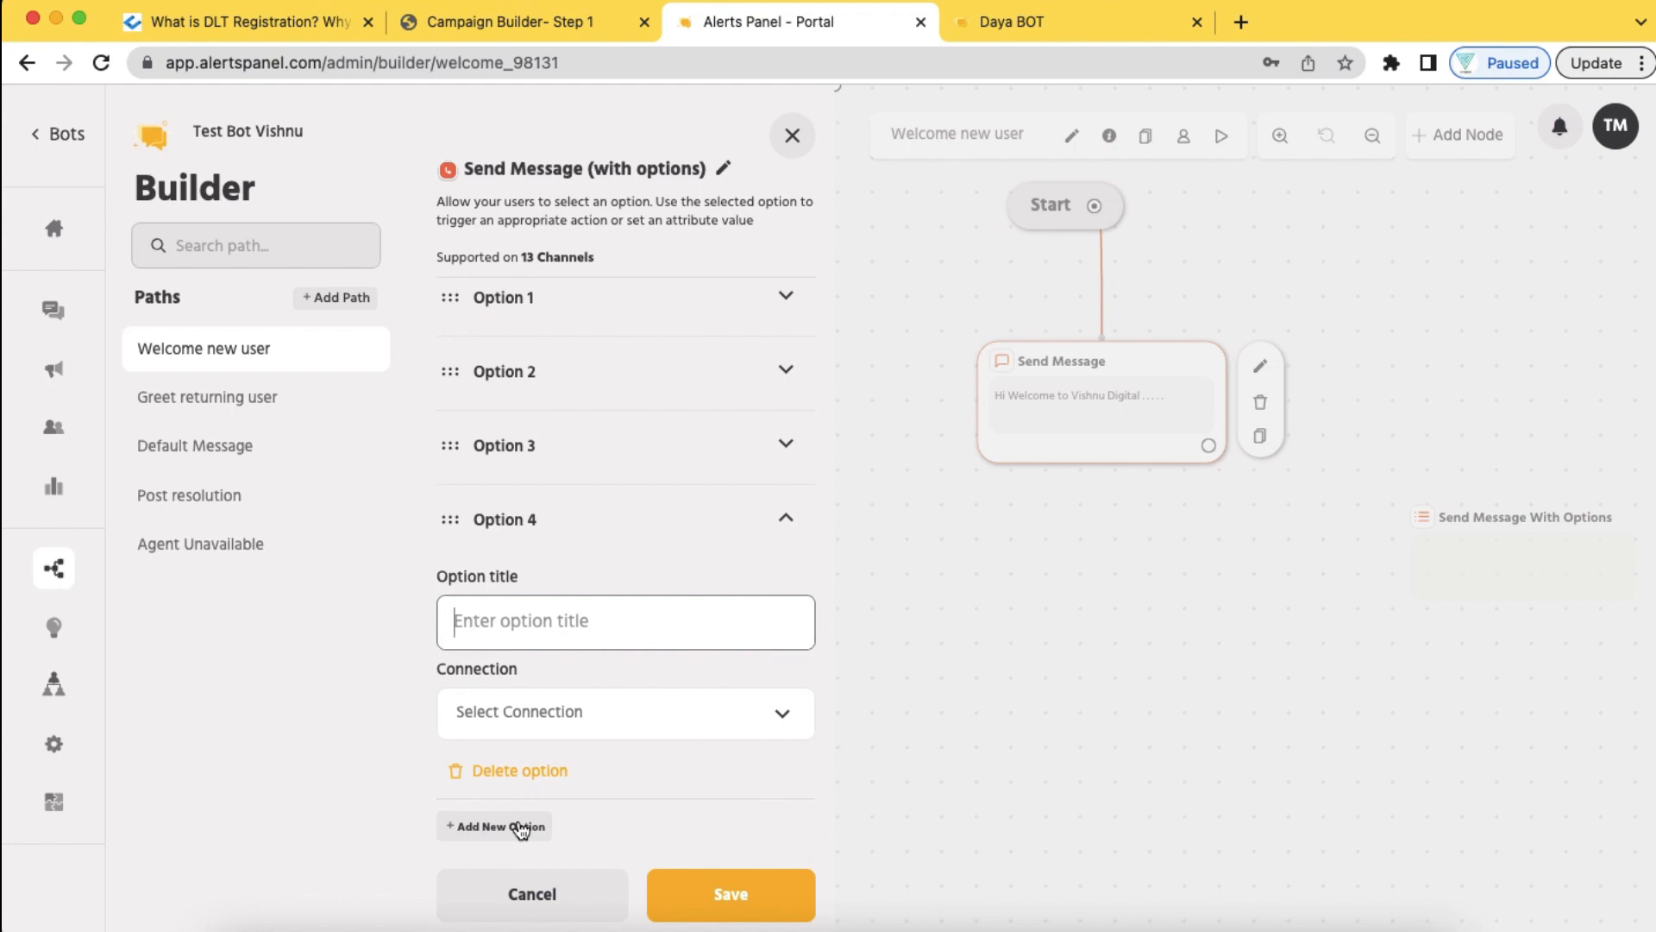
pyautogui.write('SMS Mark')
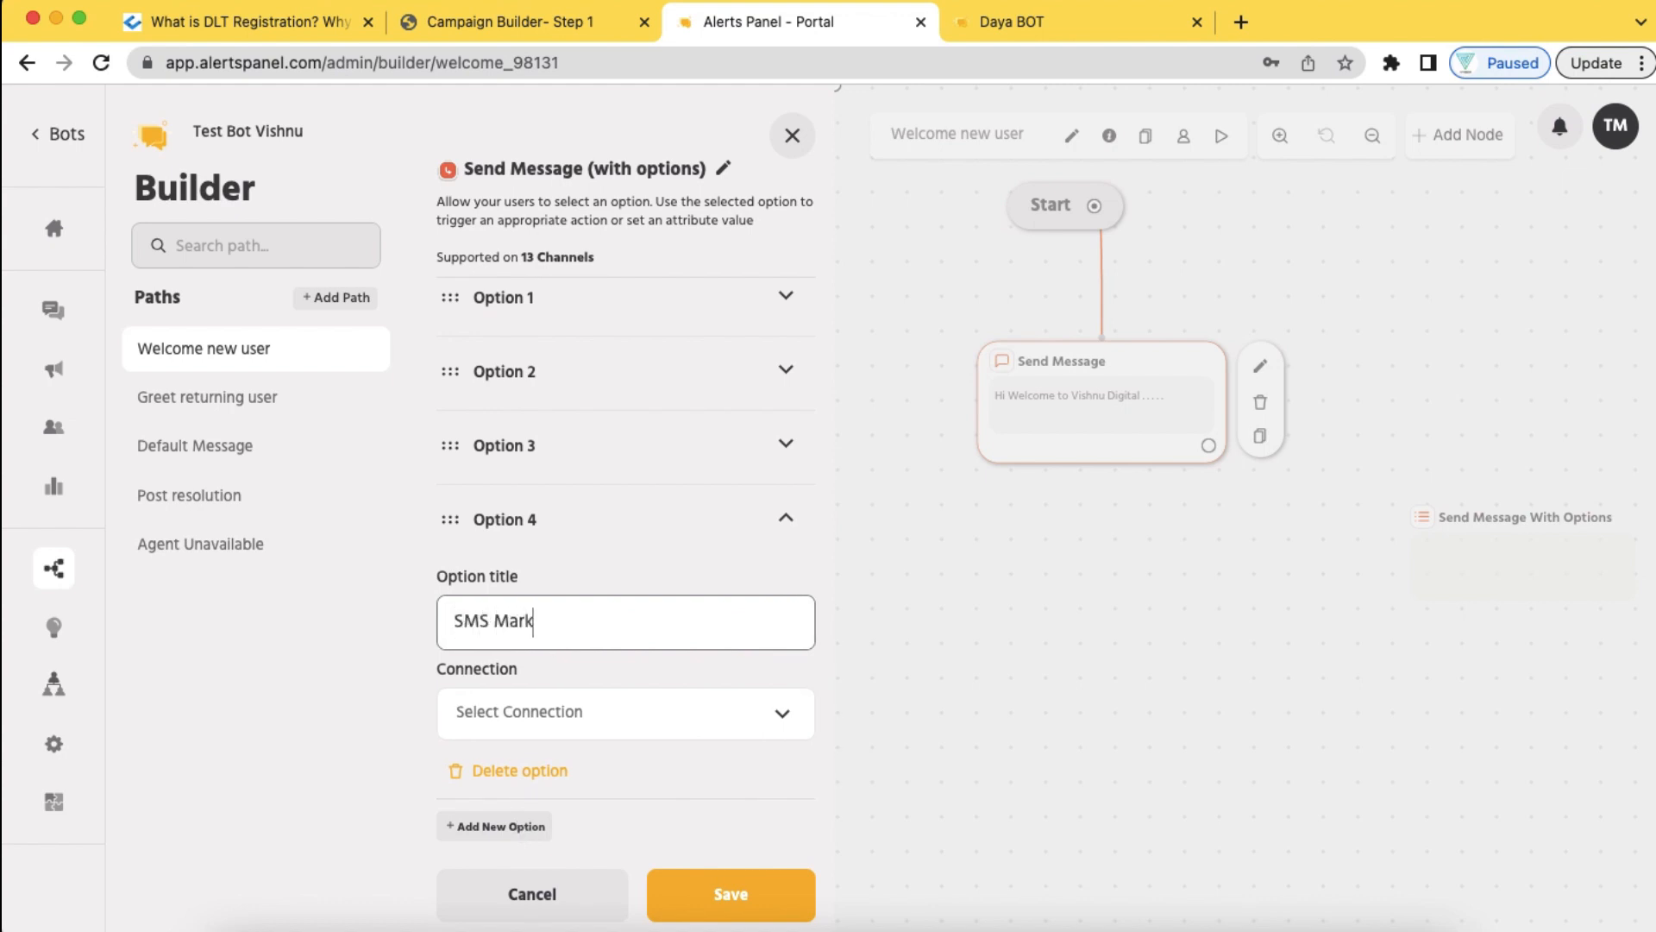
pyautogui.write('eting Sup')
pyautogui.write('po')
pyautogui.write('pp')
pyautogui.write('ort')
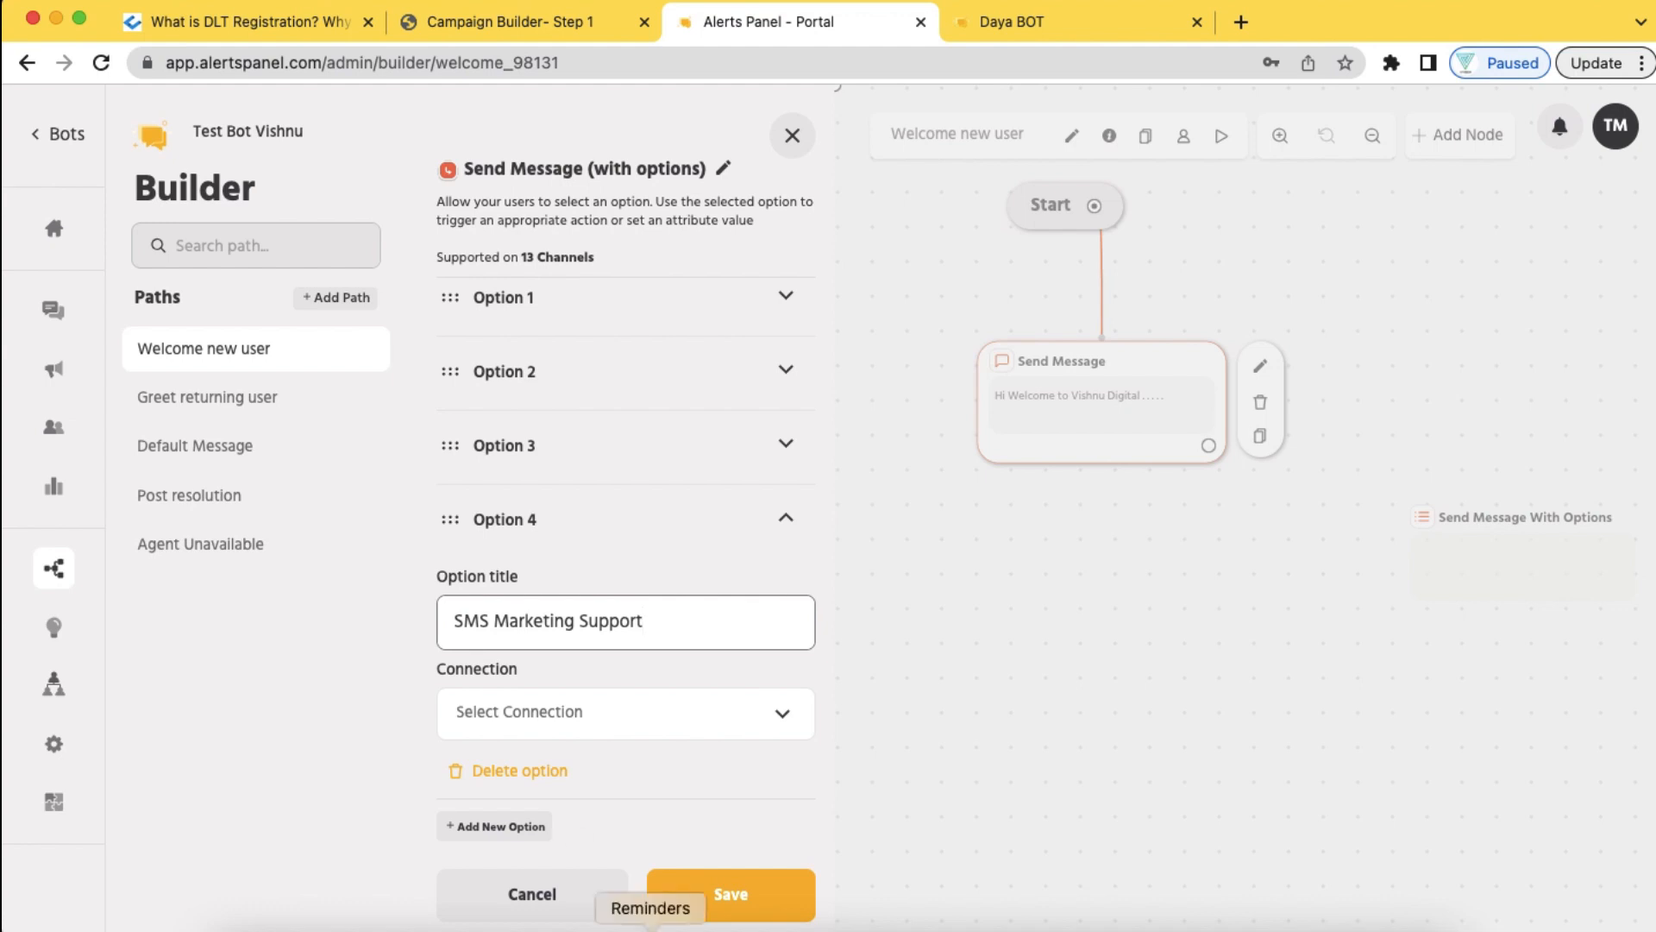
pyautogui.click(753, 893)
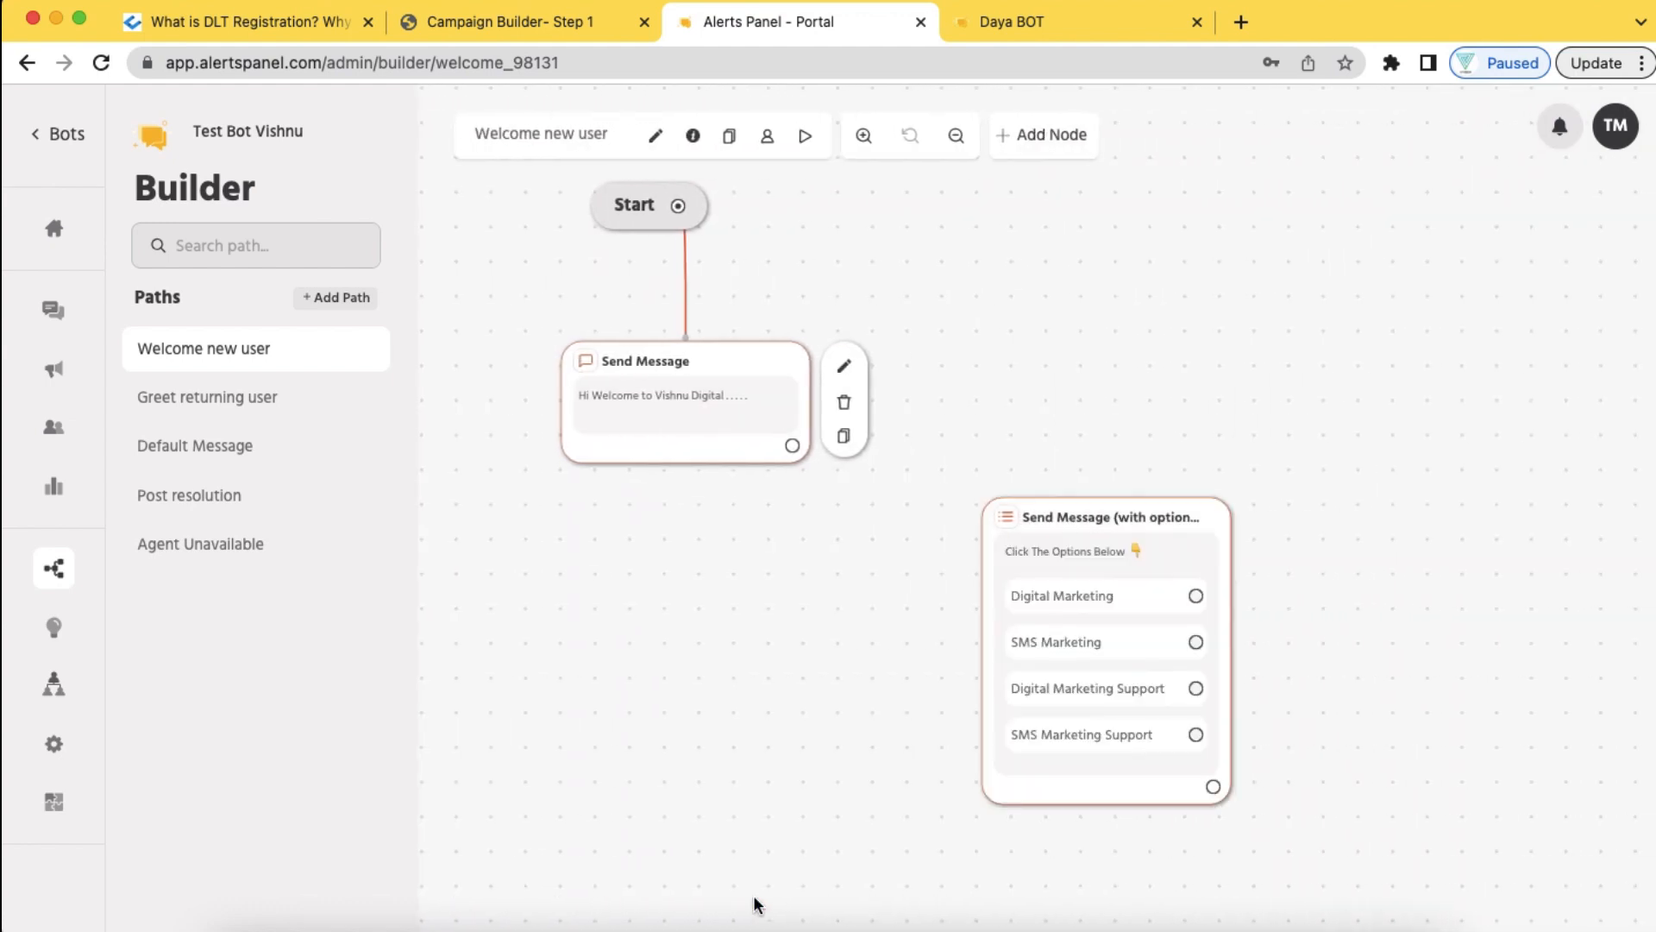
# Place the options node below the welcome message, connect the two, and launch Test Path
pyautogui.moveTo(1110, 523); pyautogui.dragTo(692, 539)
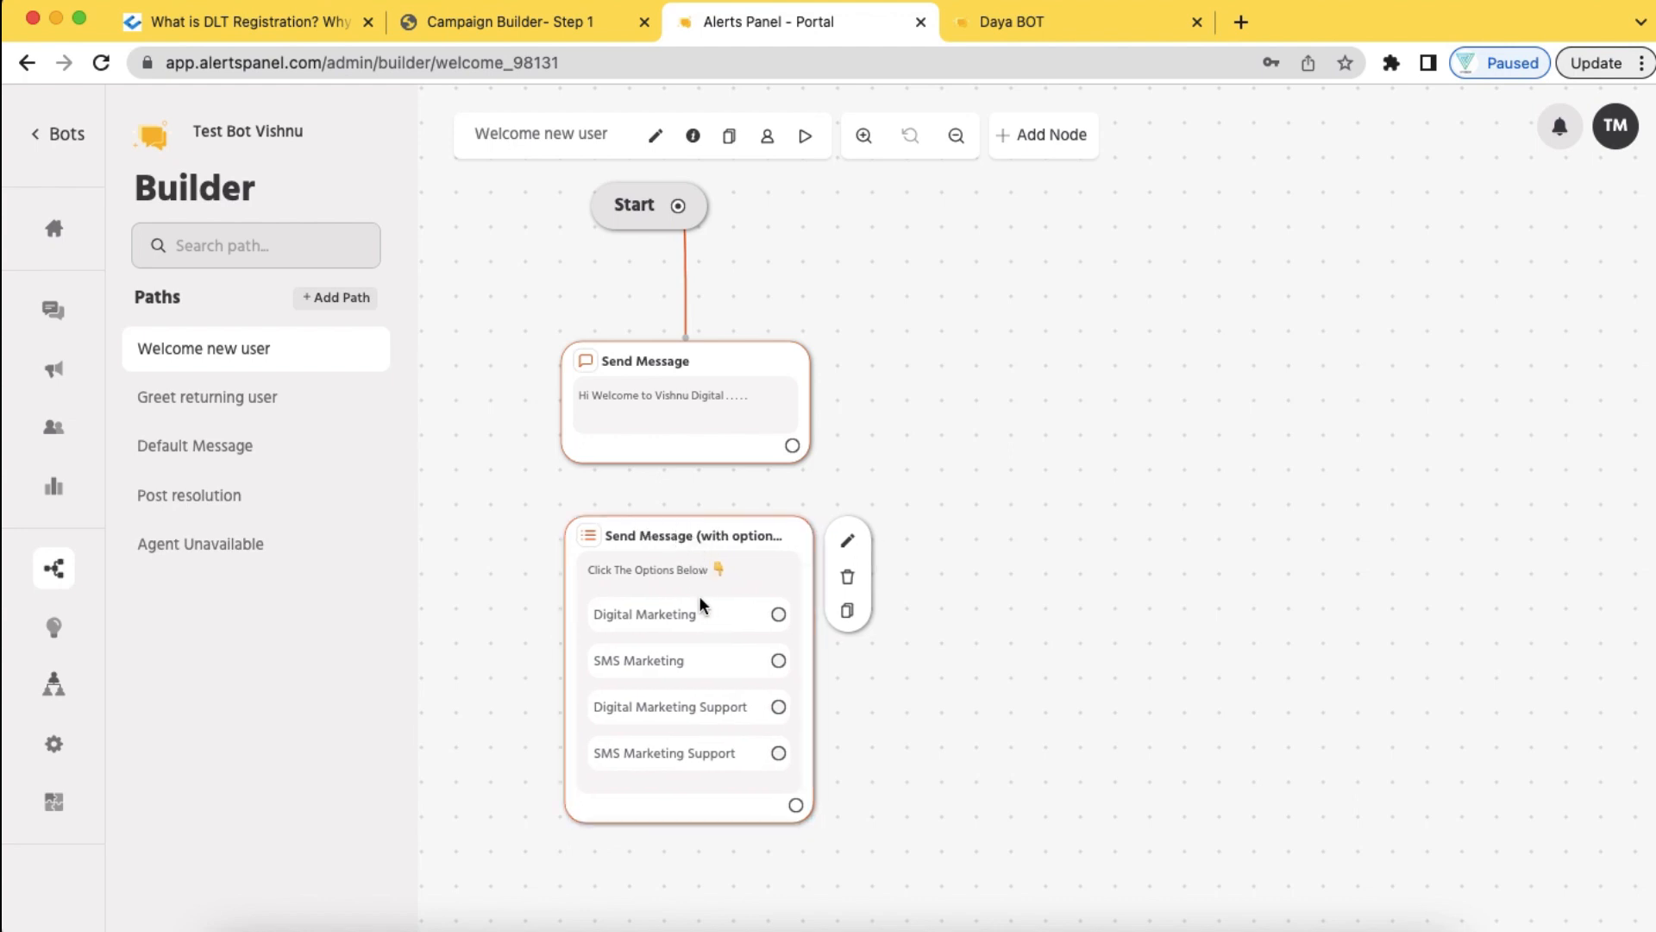
pyautogui.moveTo(791, 451); pyautogui.dragTo(780, 537)
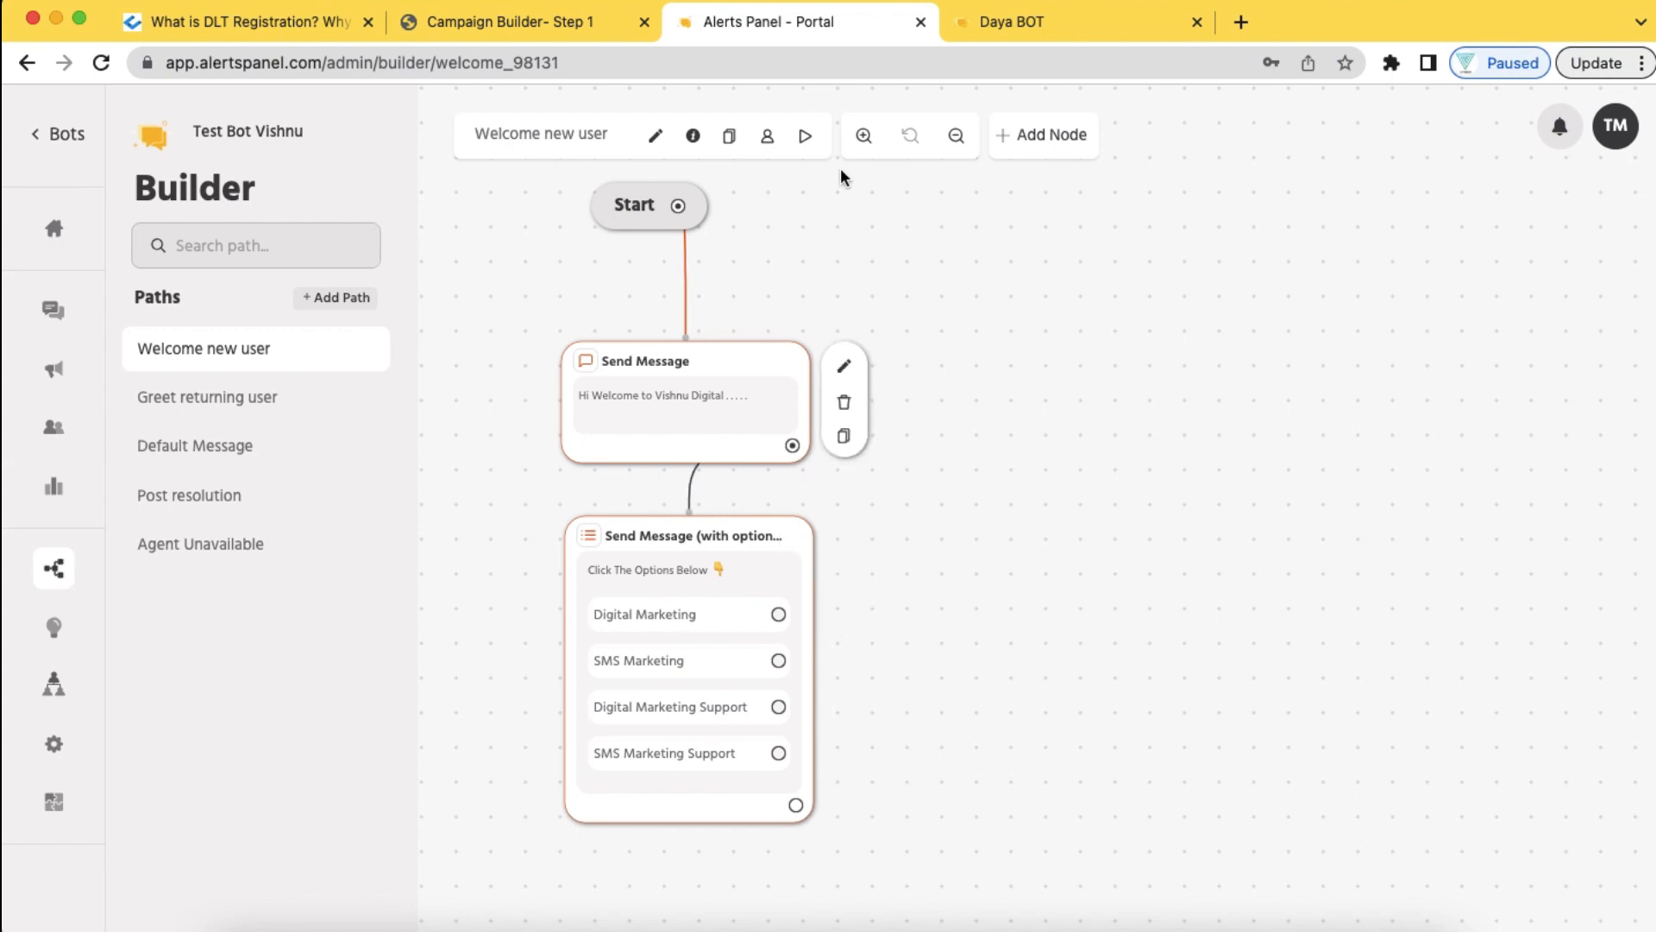
pyautogui.click(807, 140)
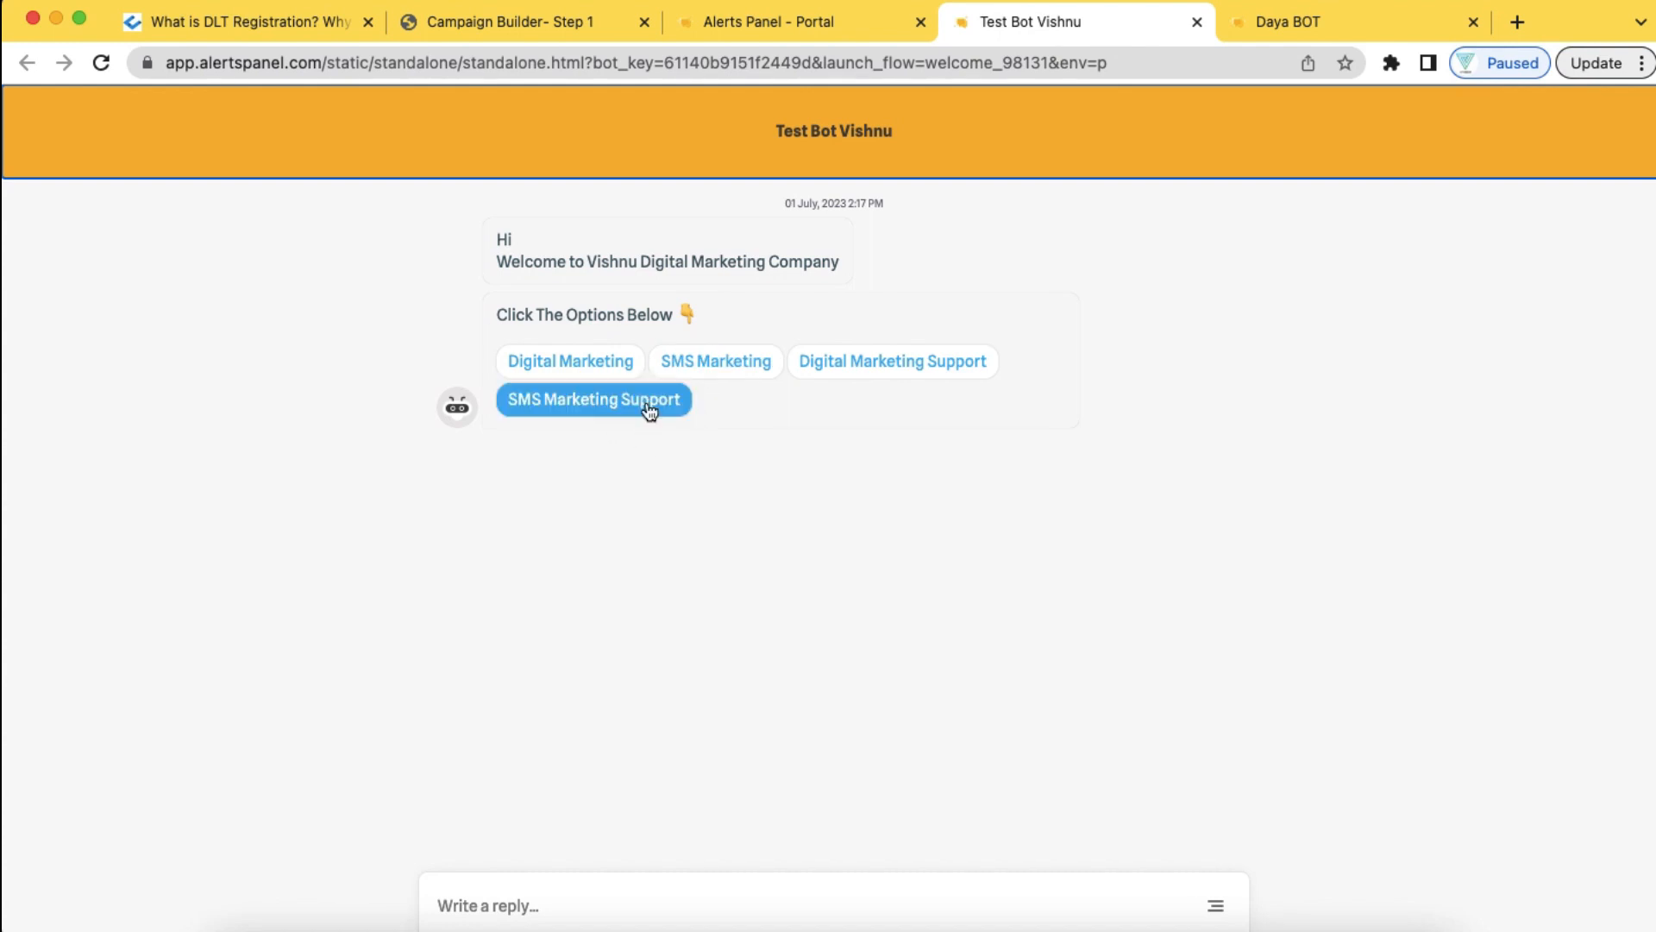
# After checking the test chat's greeting and four option buttons, return to the Builder tab
pyautogui.click(814, 29)
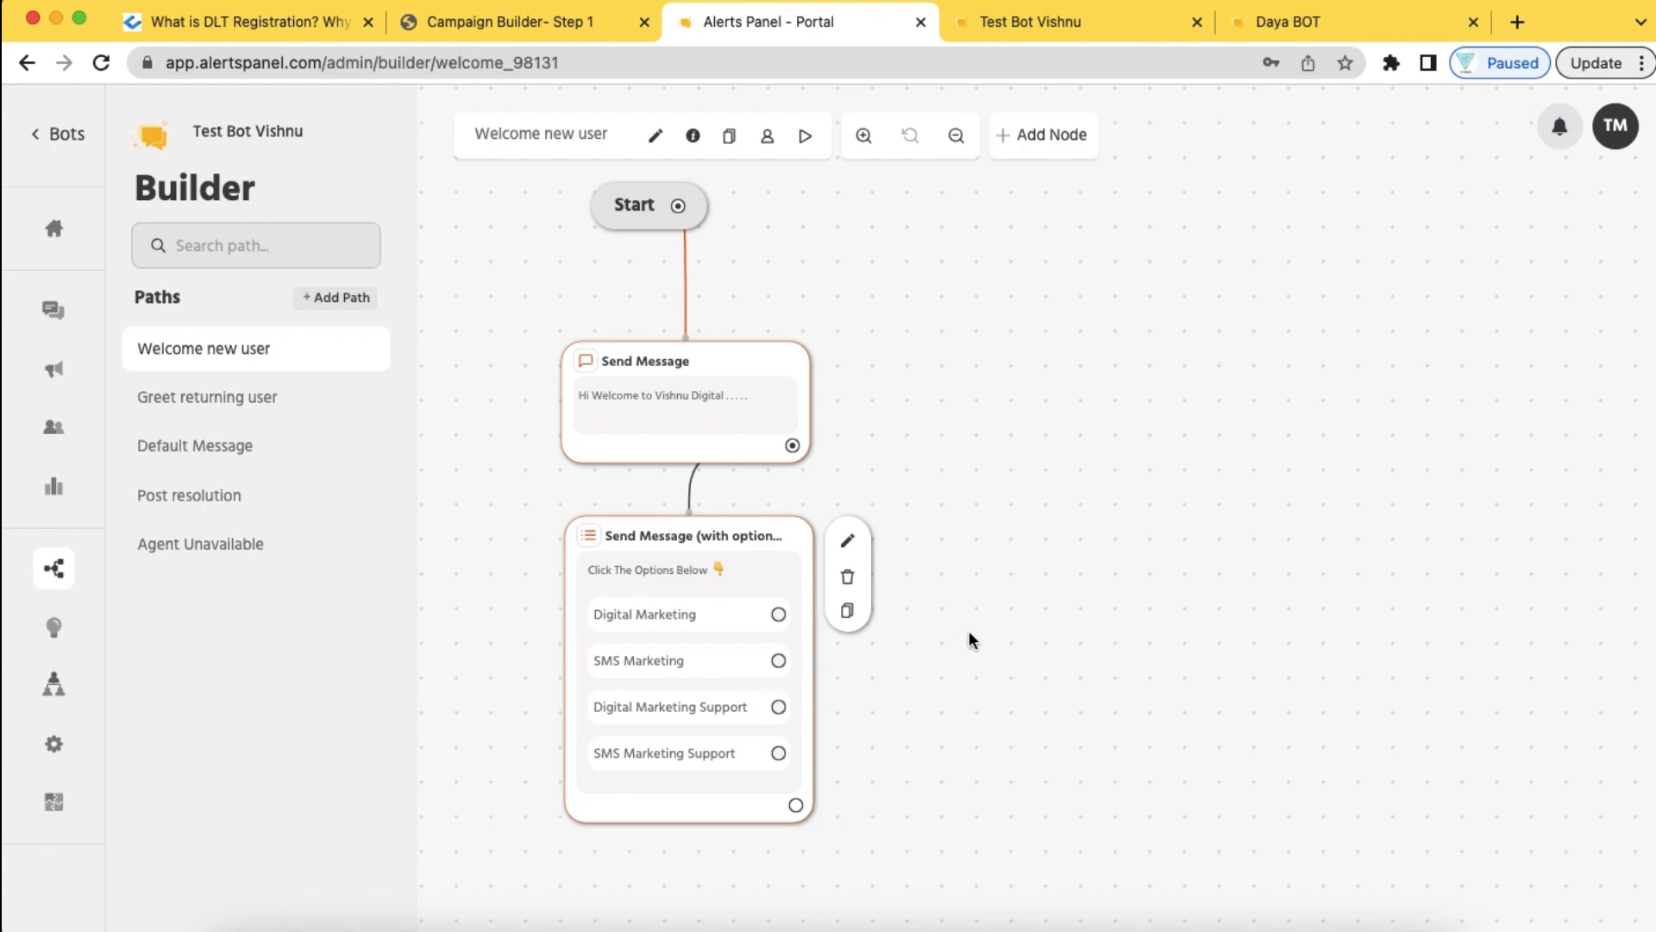
# Add an options node reading 'Welcome to our SMS Marketing Service' / 'Choose Your Packages Below 👇'
pyautogui.click(1057, 143)
pyautogui.click(897, 384)
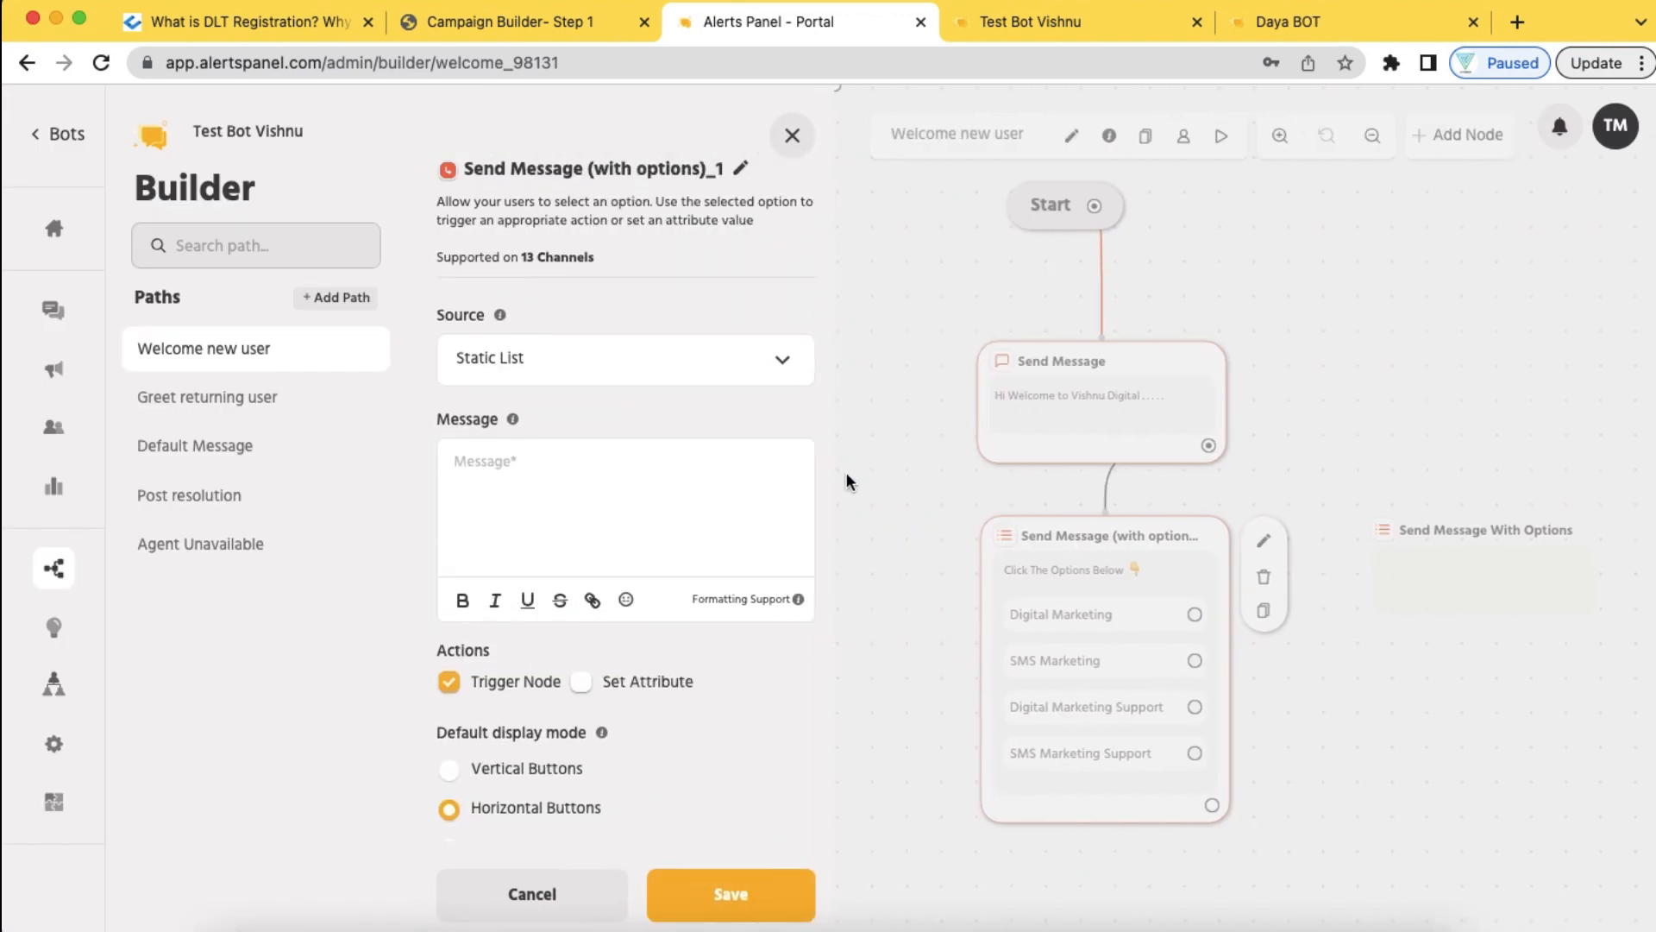
pyautogui.click(604, 475)
pyautogui.write('Wel')
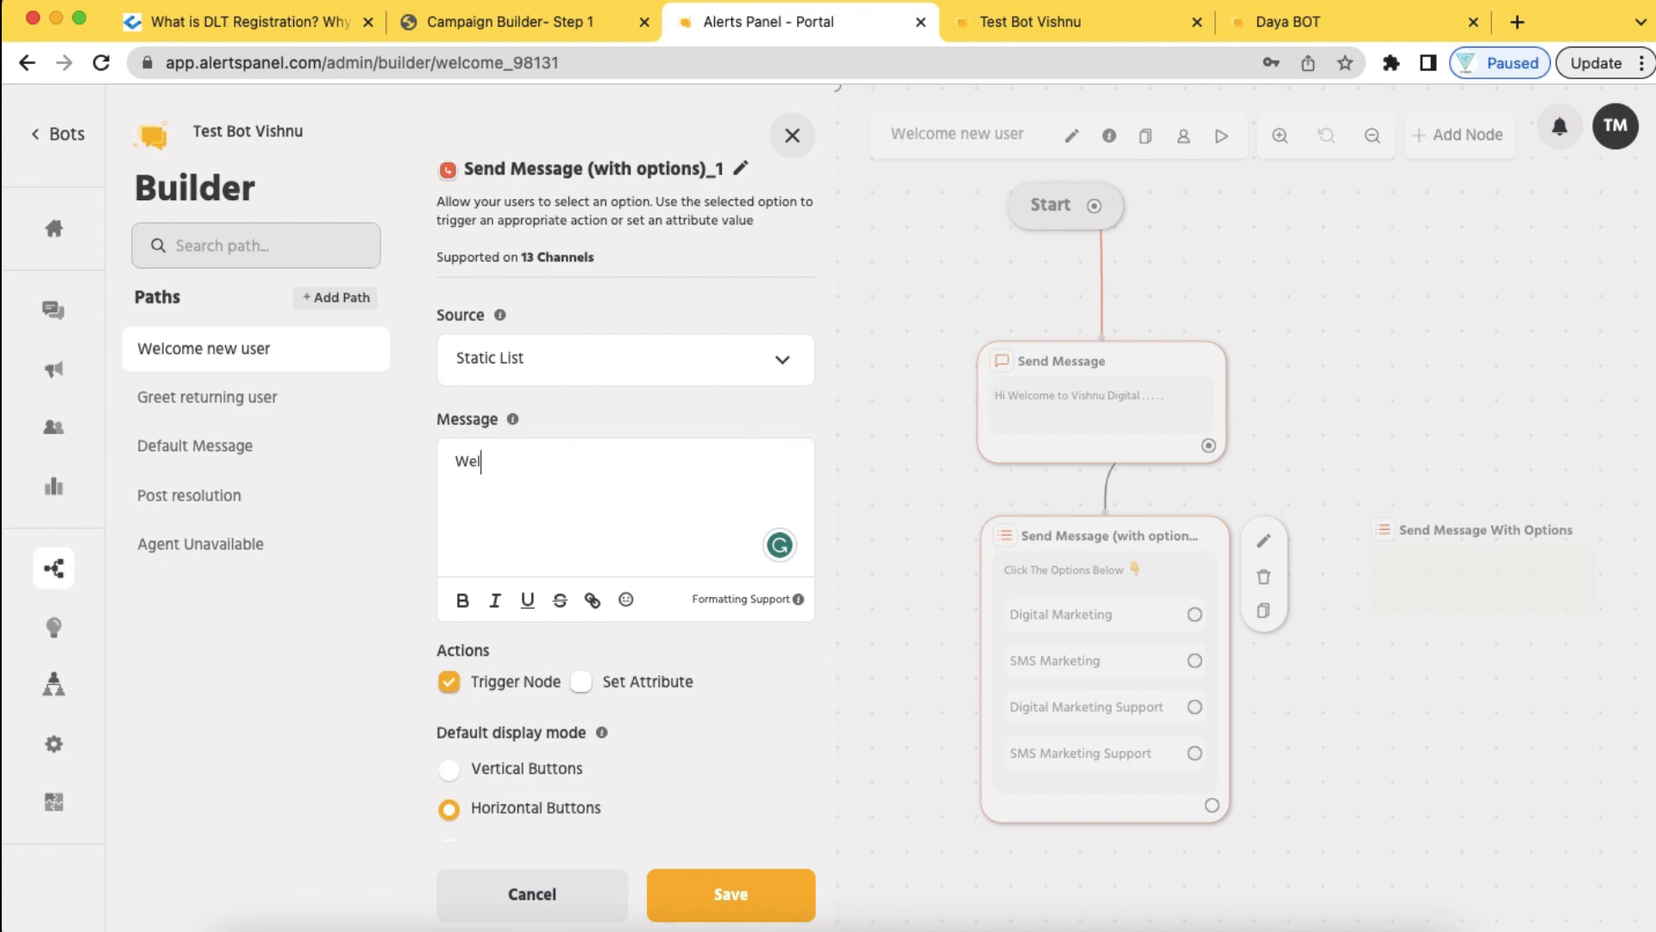
pyautogui.write('come to our SMS Marketing Service')
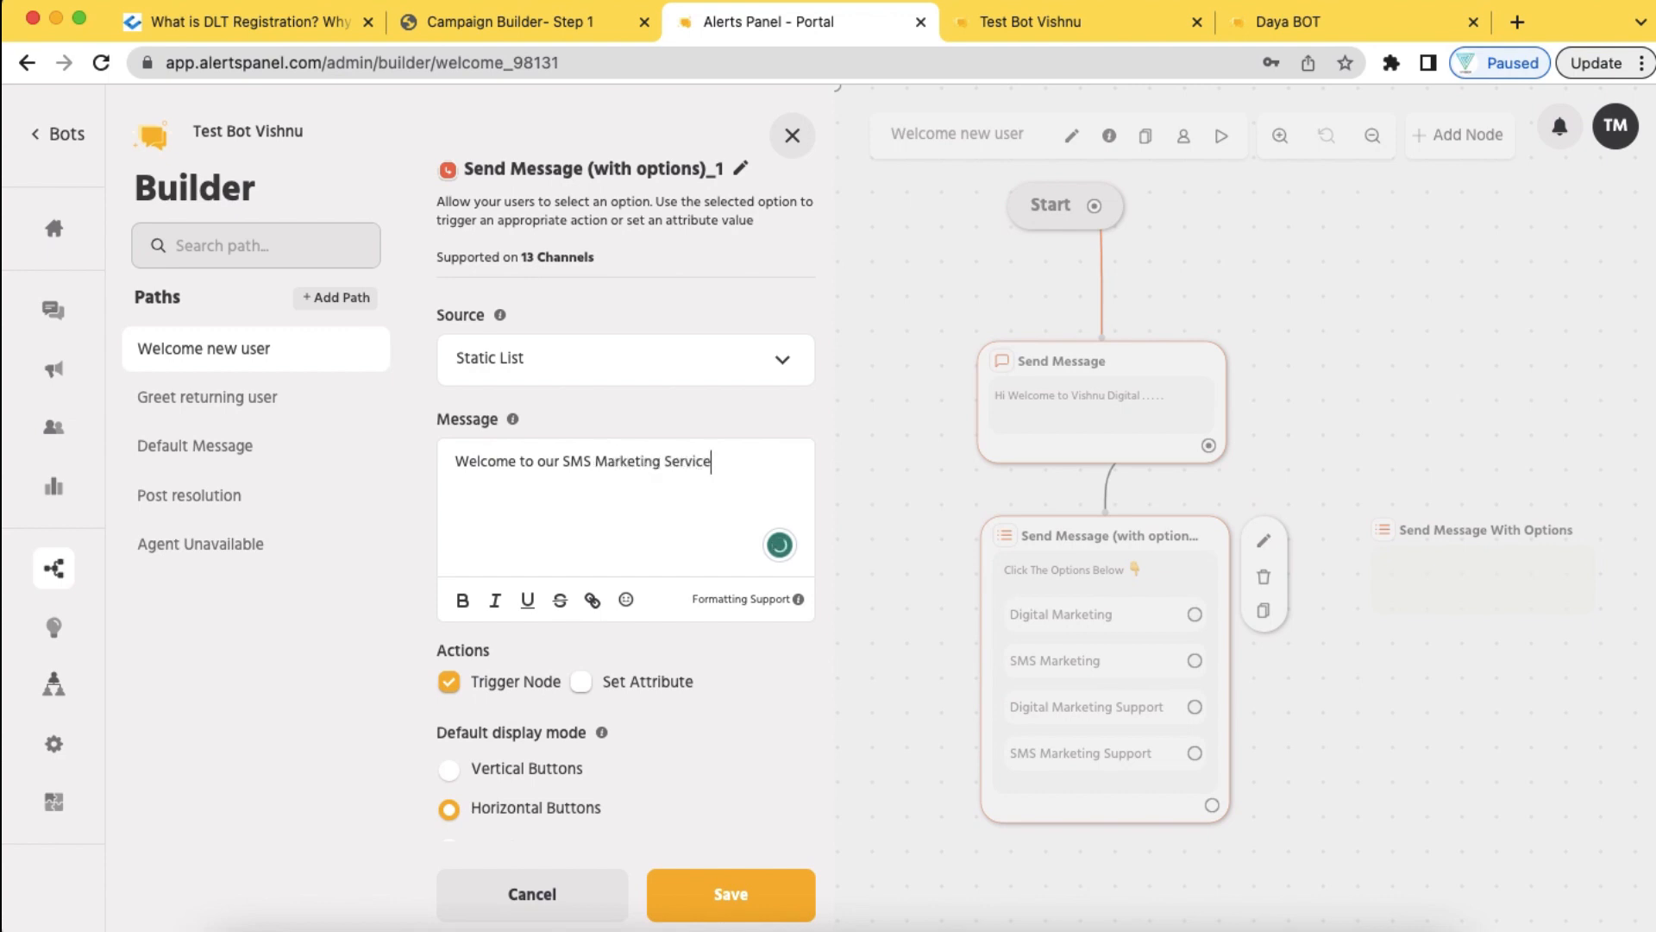
pyautogui.press('Return')
pyautogui.press('Return')
pyautogui.write('Choose Your Packages Below')
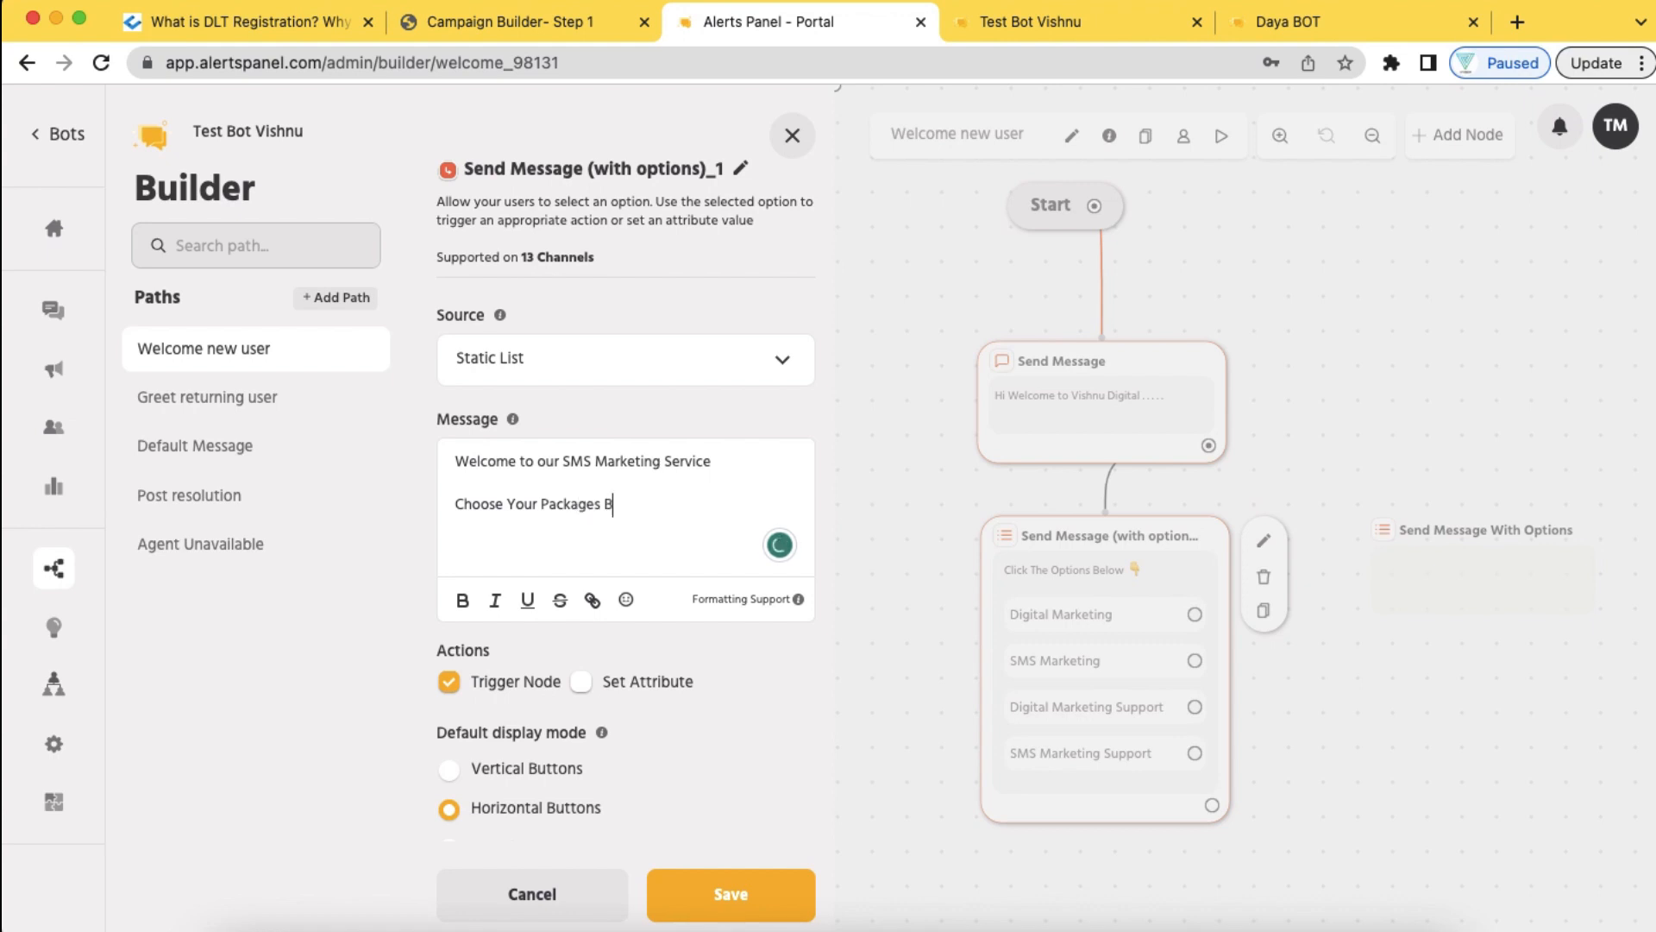
pyautogui.click(626, 599)
pyautogui.scroll(-5, 584, 601)
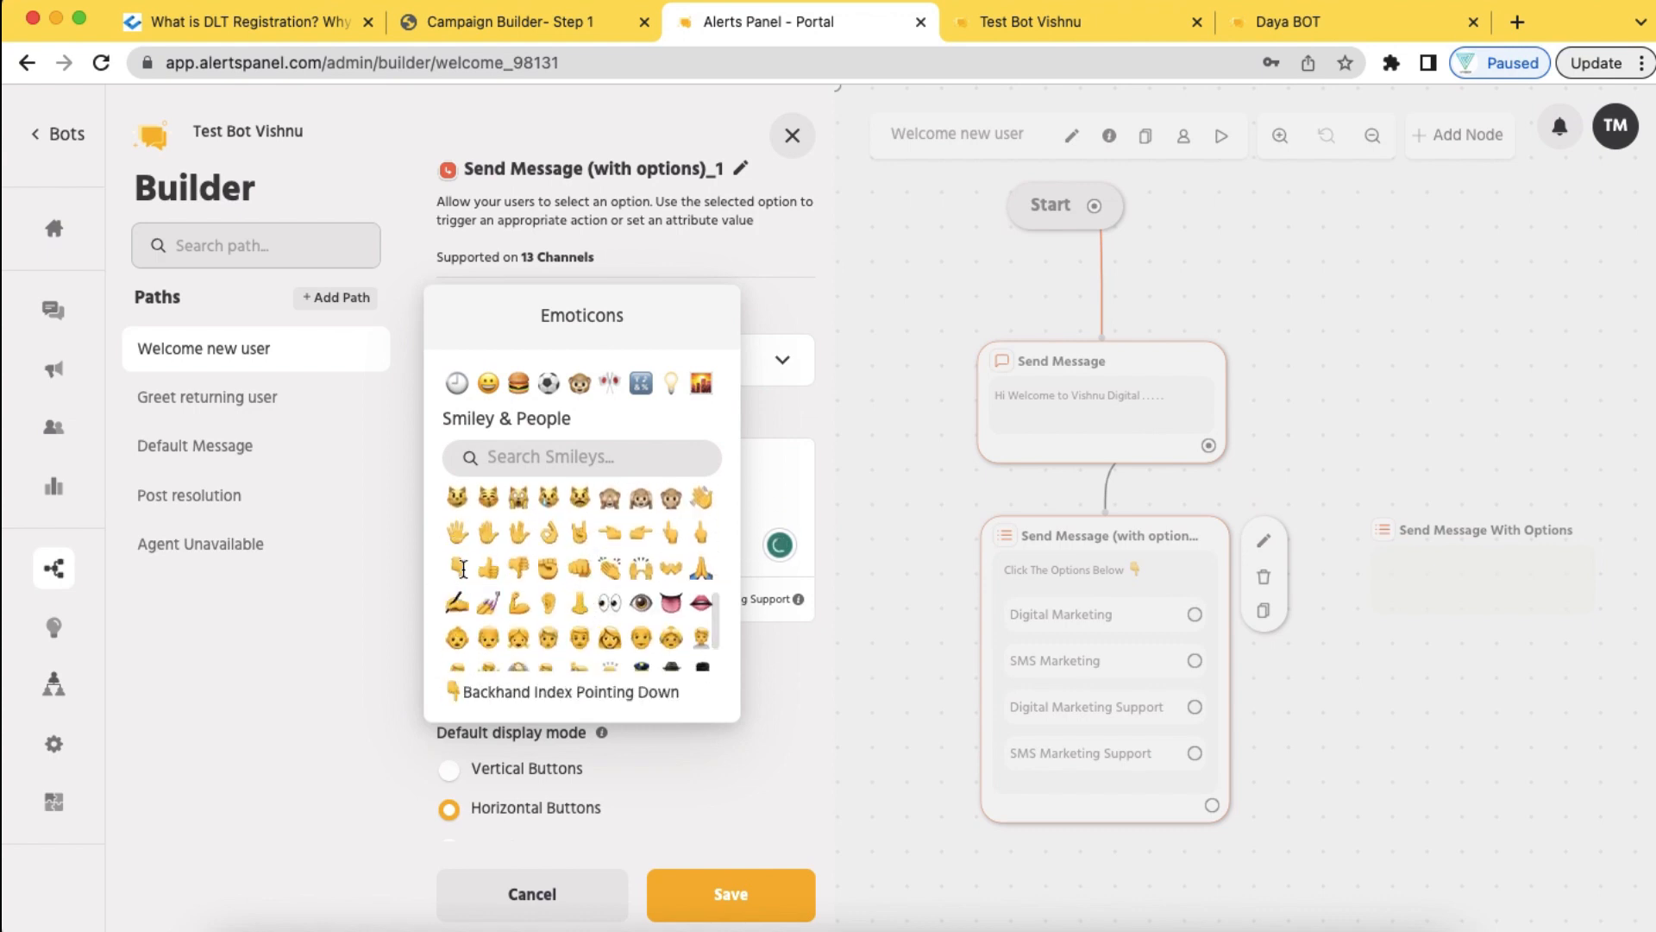
pyautogui.click(459, 569)
pyautogui.scroll(-6, 640, 731)
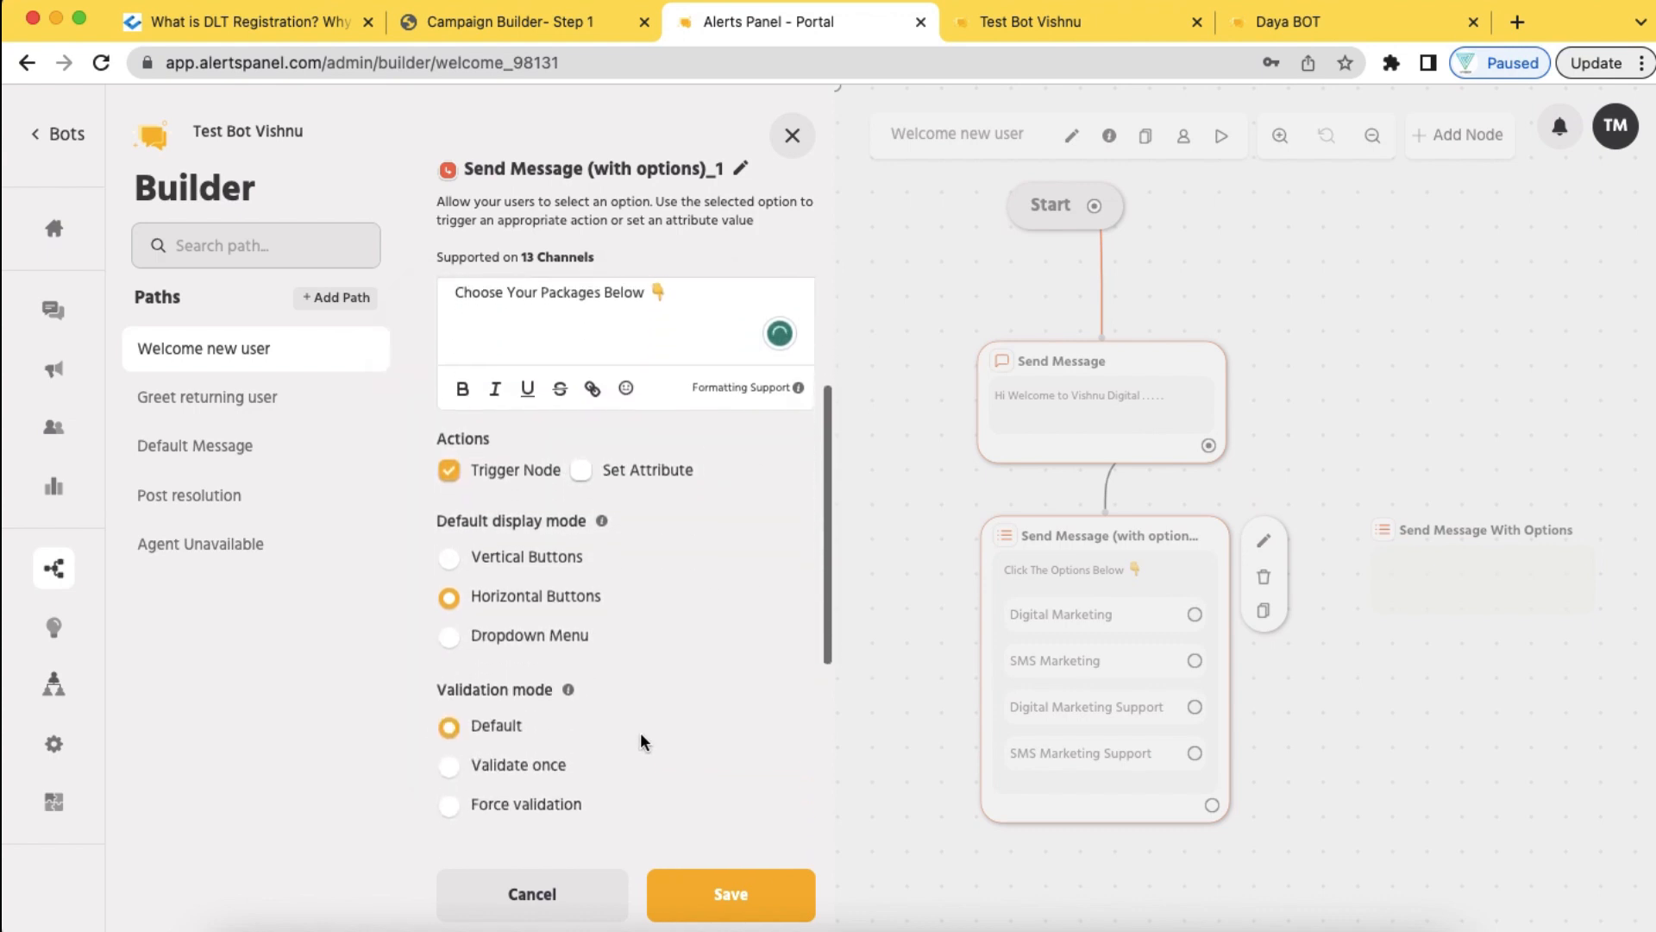
# Give it options 25 K SMS Pack, 50 K SMS Pack and 1 Lakh SMS Pack, and save
pyautogui.click(555, 690)
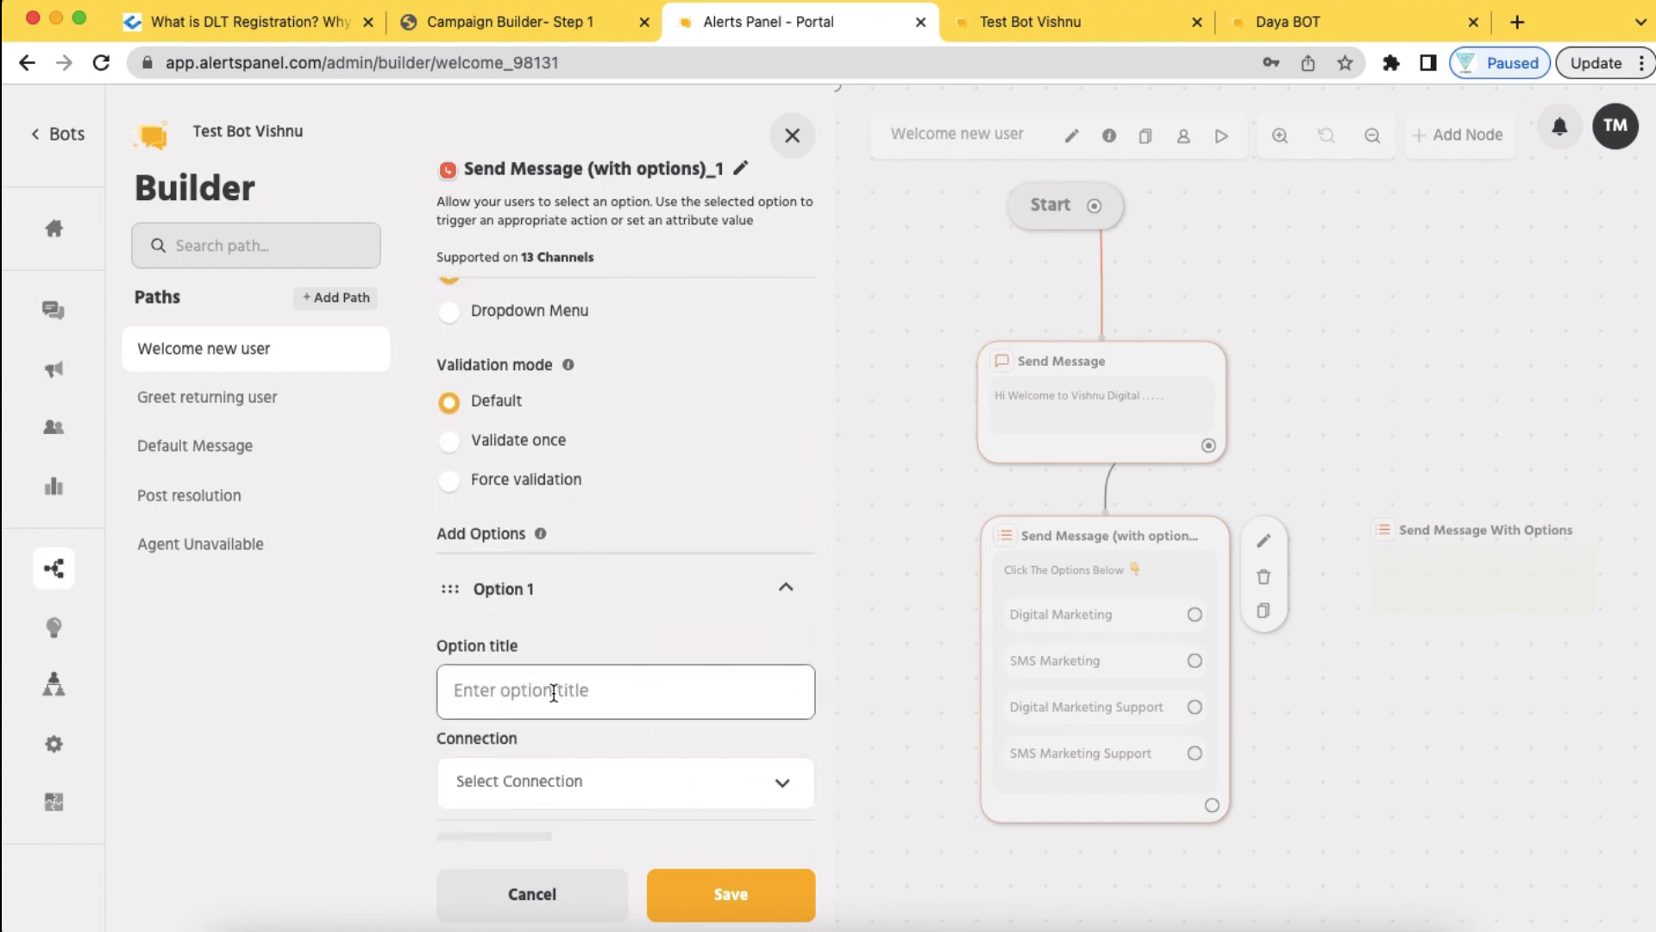
pyautogui.write('25 K')
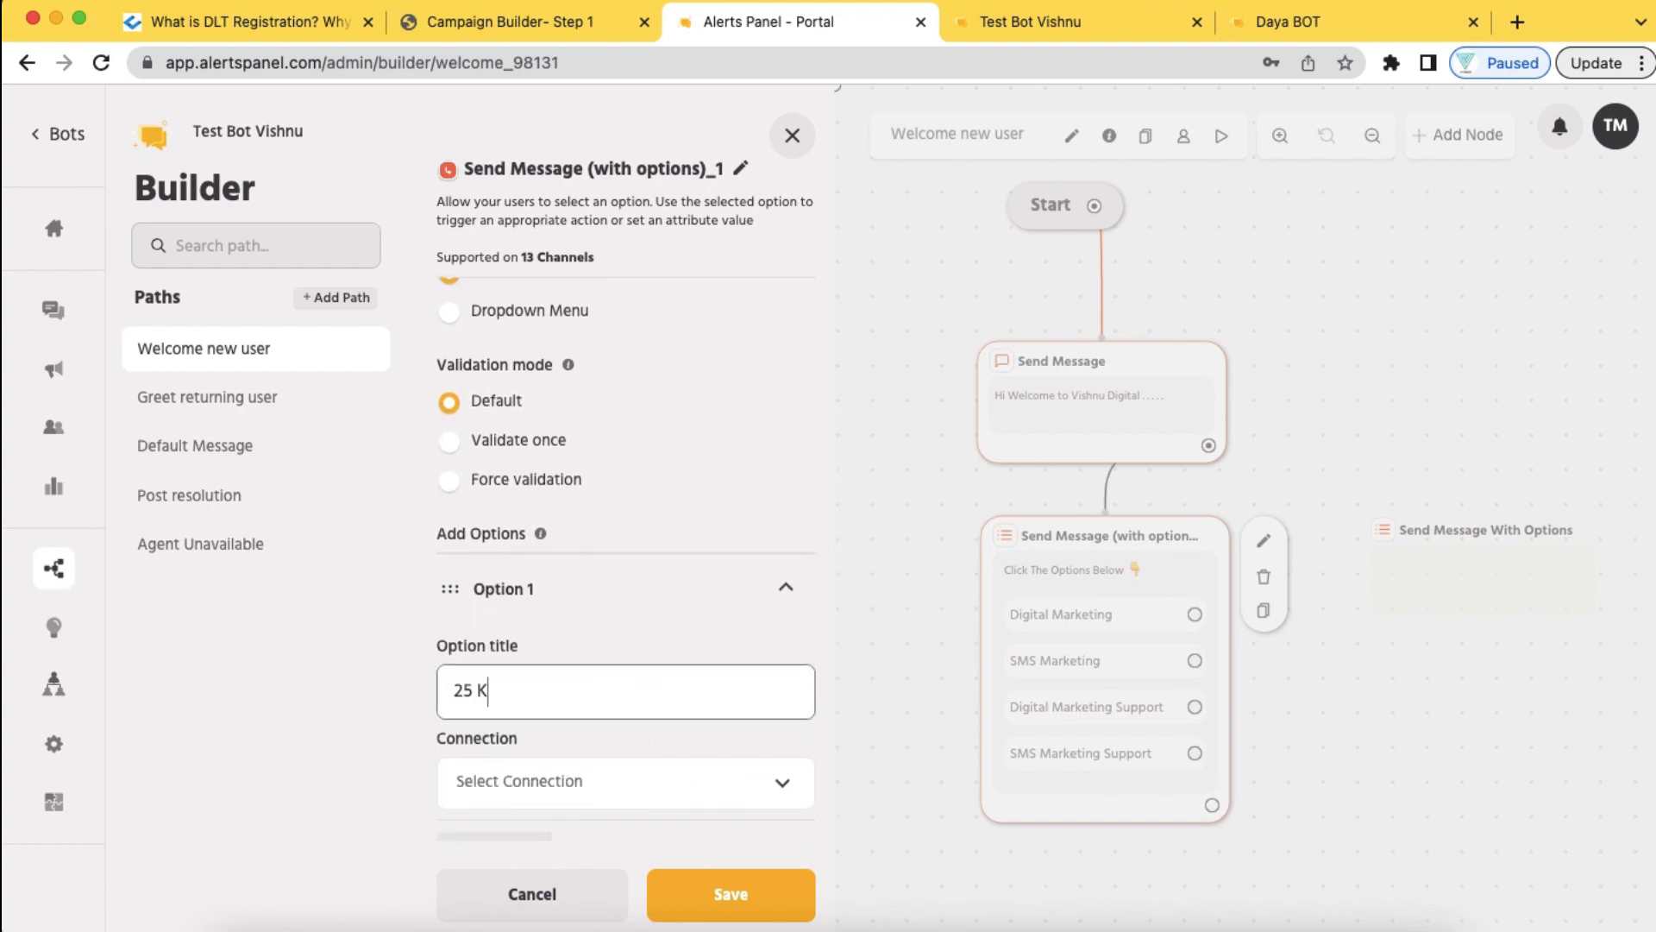
pyautogui.write(' SMSM')
pyautogui.press('BackSpace')
pyautogui.write('Pack')
pyautogui.scroll(-1, 603, 781)
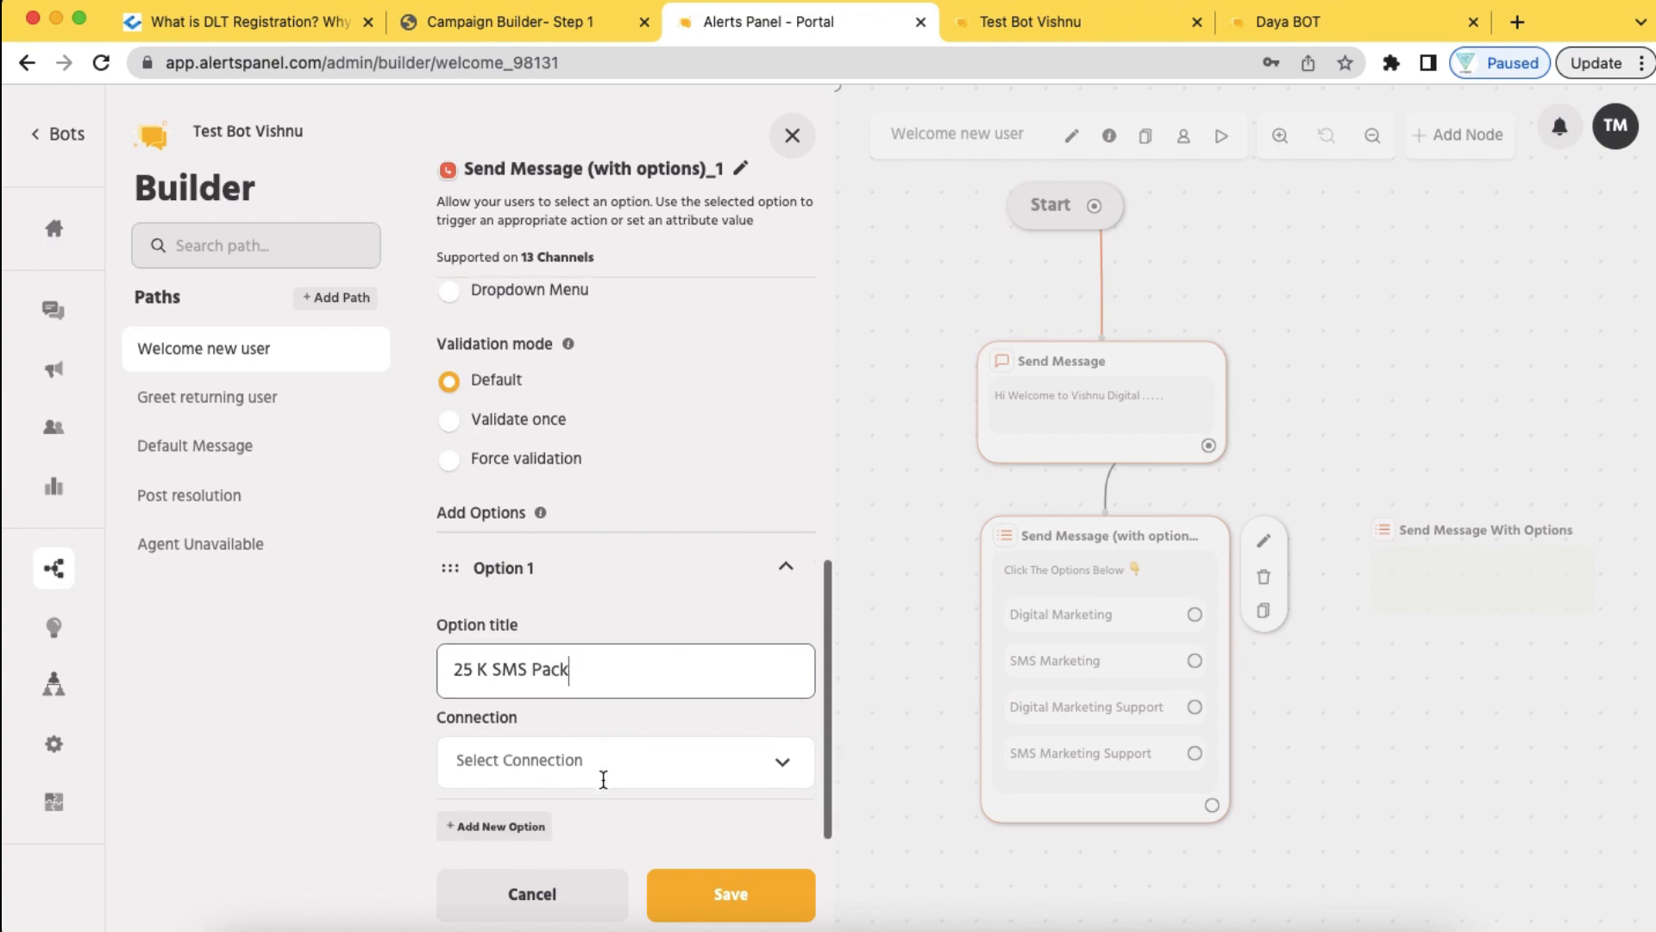
pyautogui.click(509, 829)
pyautogui.write('5')
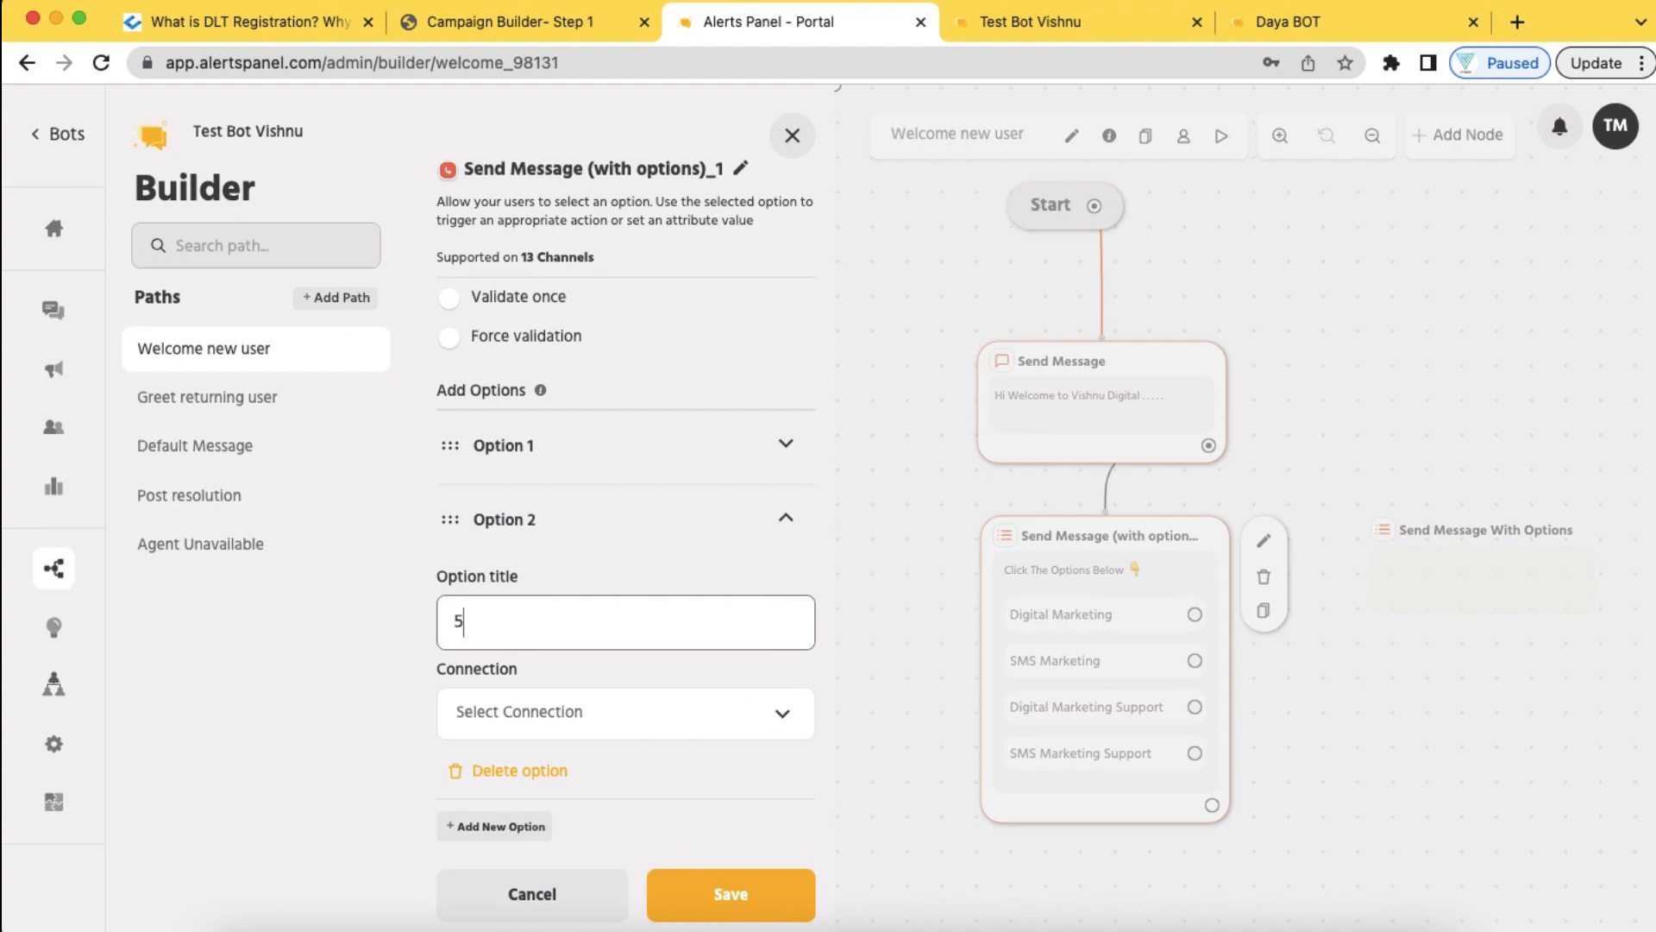
pyautogui.write('0 K SMS Pack')
pyautogui.click(516, 827)
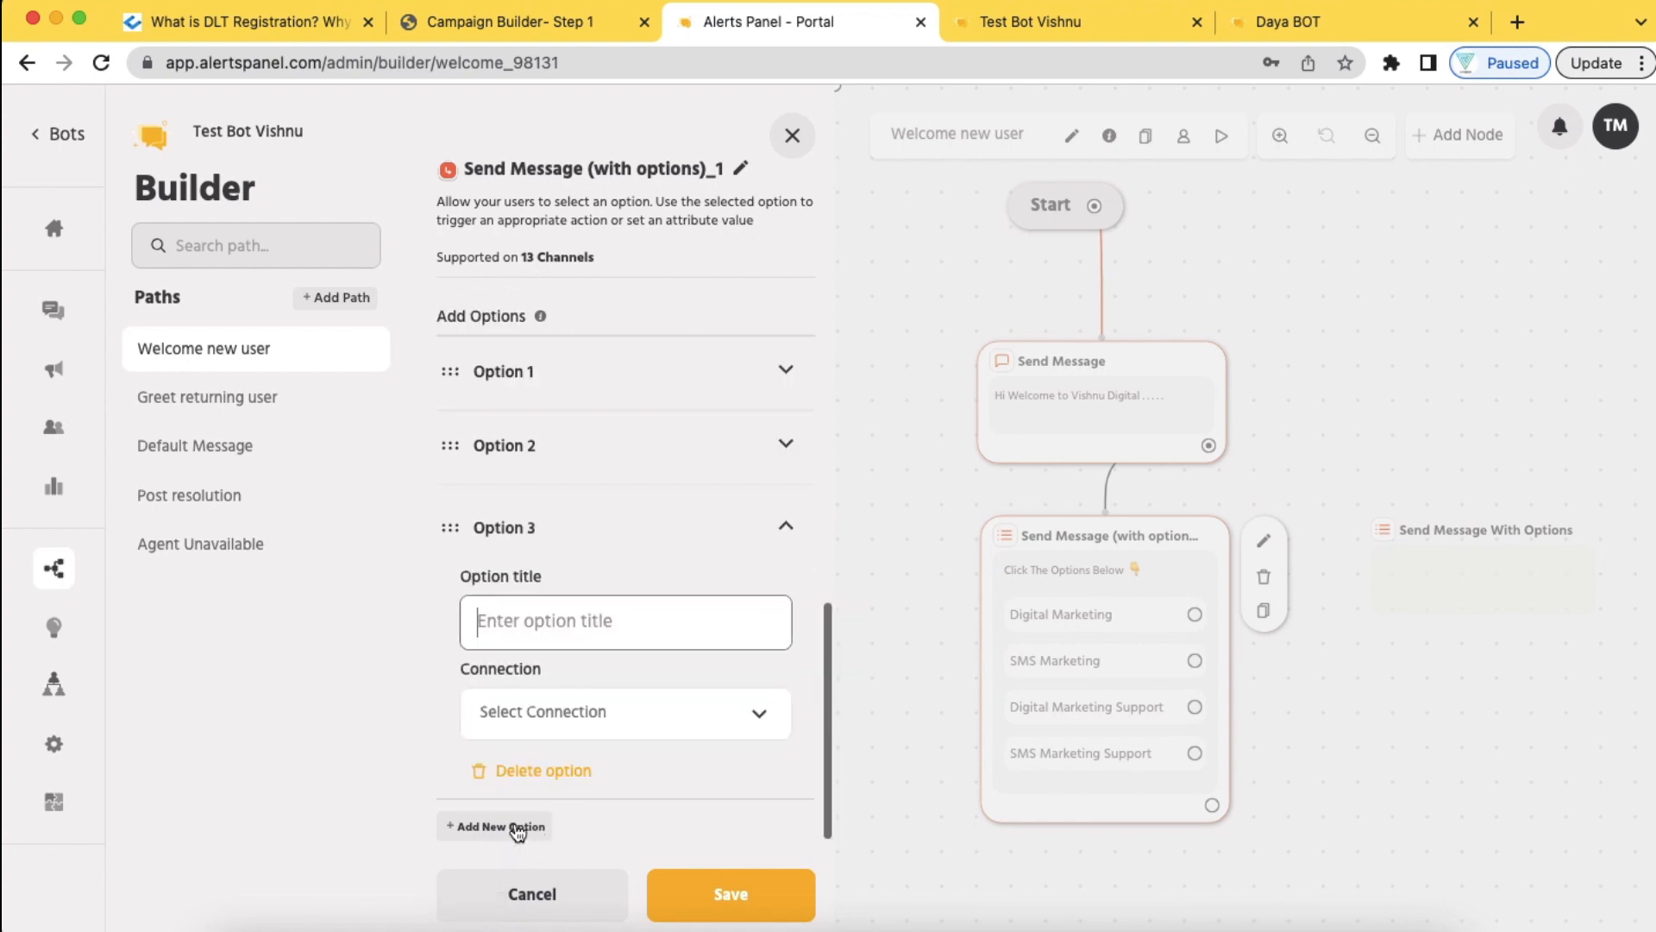
pyautogui.write('1 L')
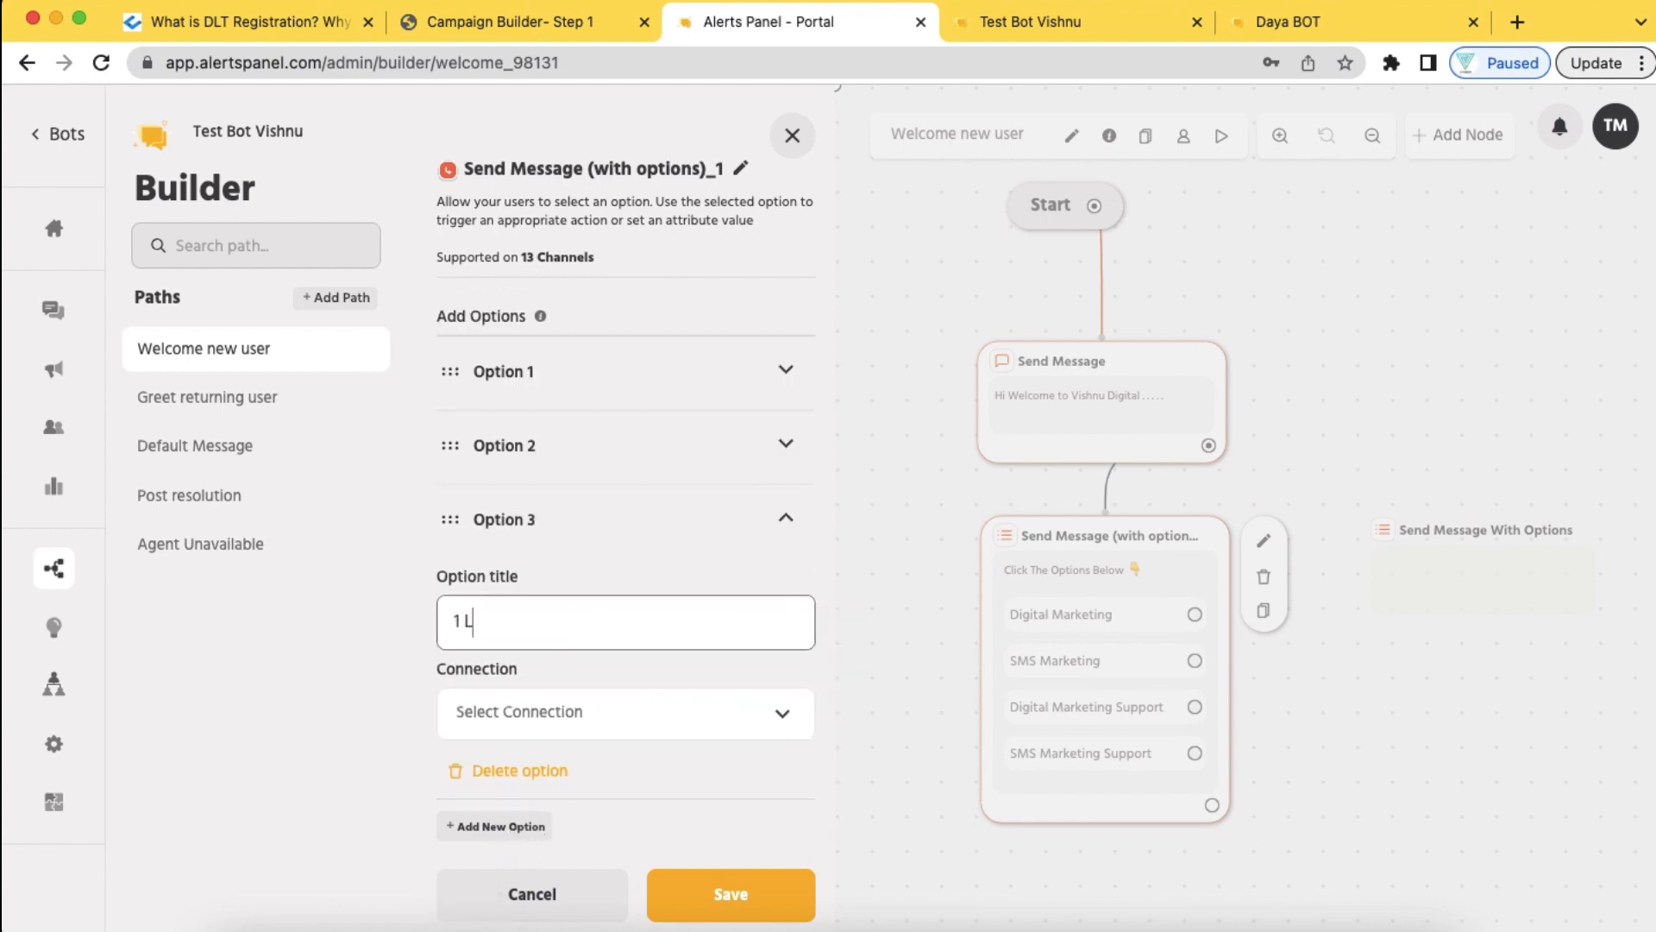
pyautogui.write('akh SMS Pack')
pyautogui.click(749, 906)
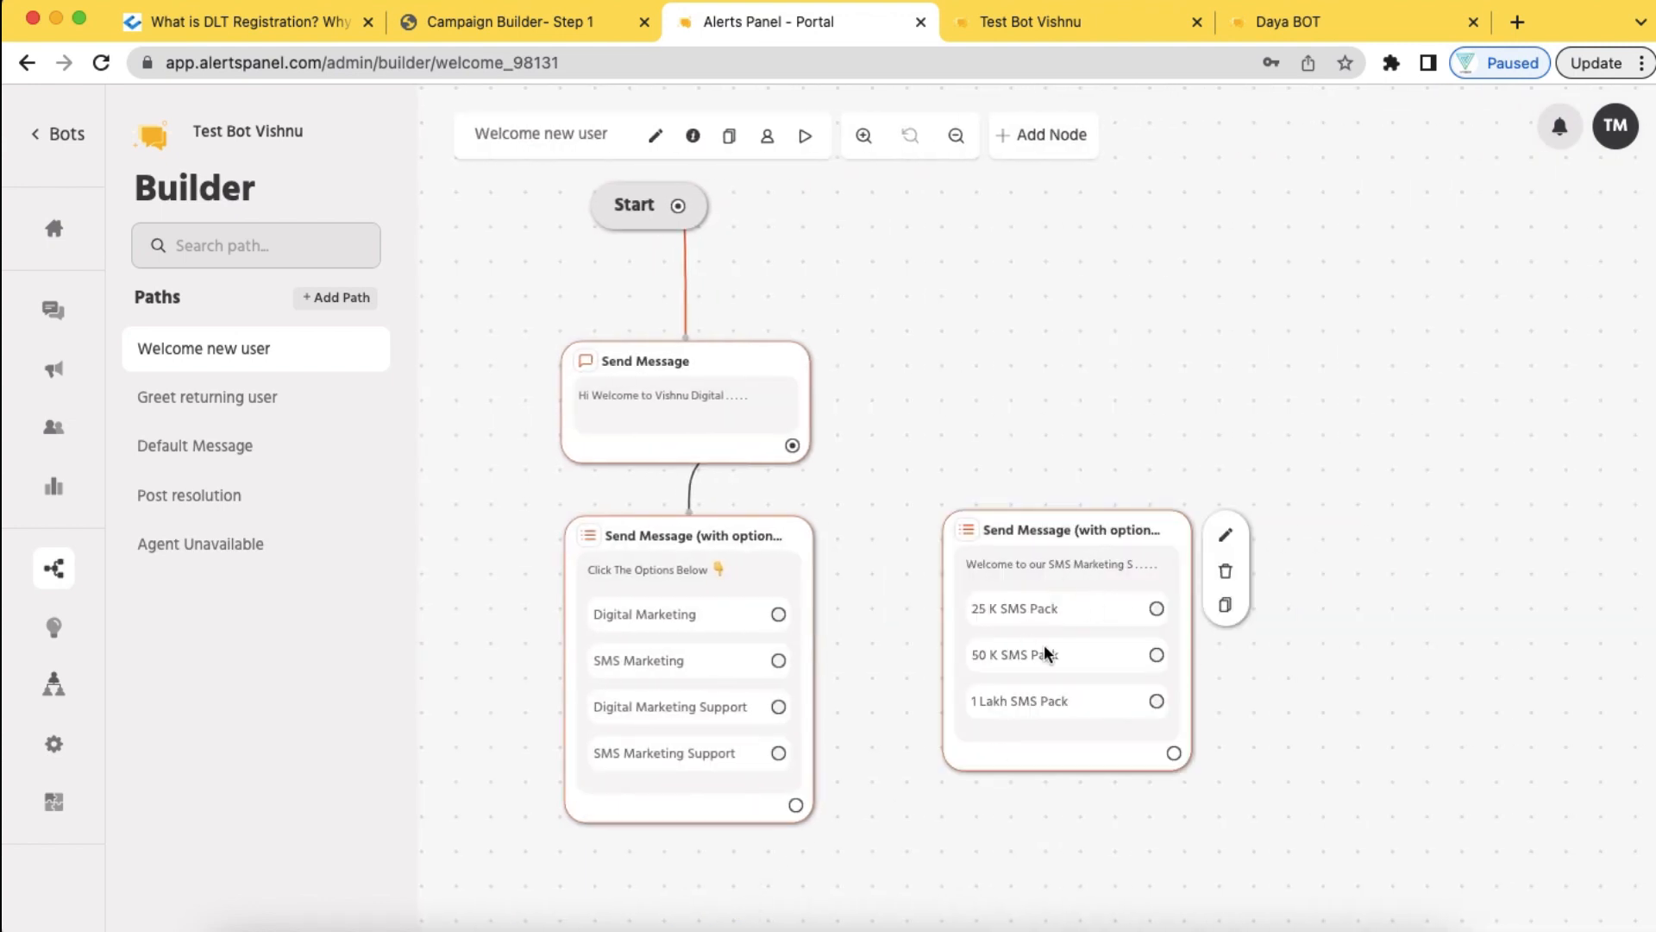
# Position the SMS package node and link the SMS Marketing choice to it
pyautogui.moveTo(1032, 522); pyautogui.dragTo(1027, 542)
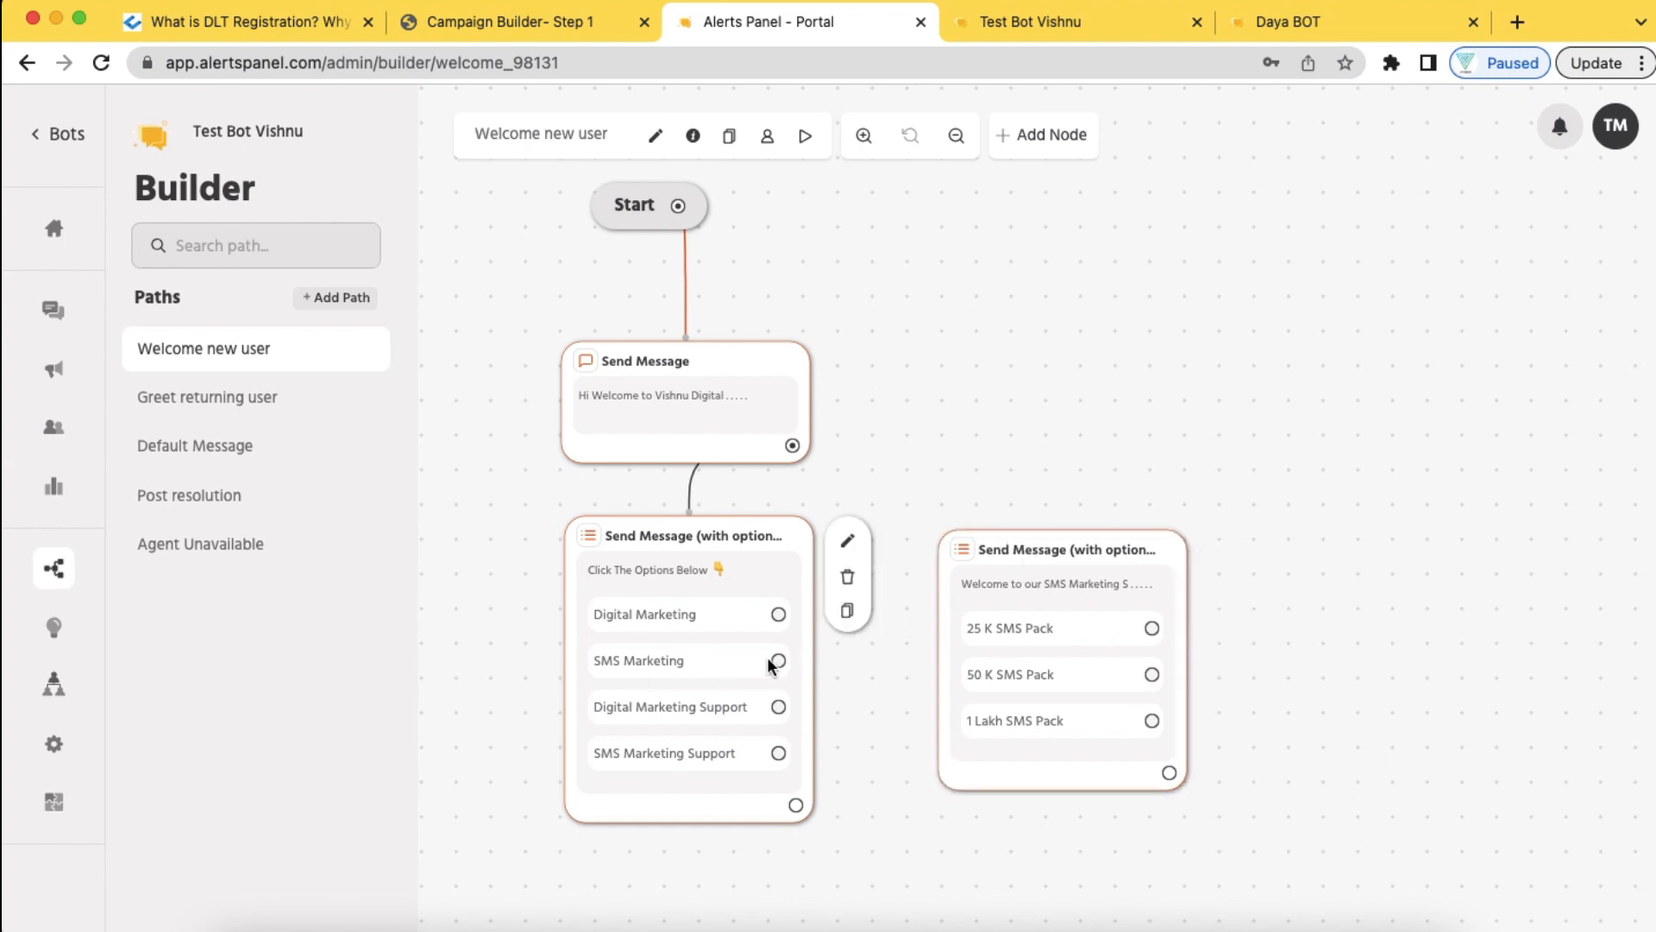
pyautogui.moveTo(770, 665); pyautogui.dragTo(958, 596)
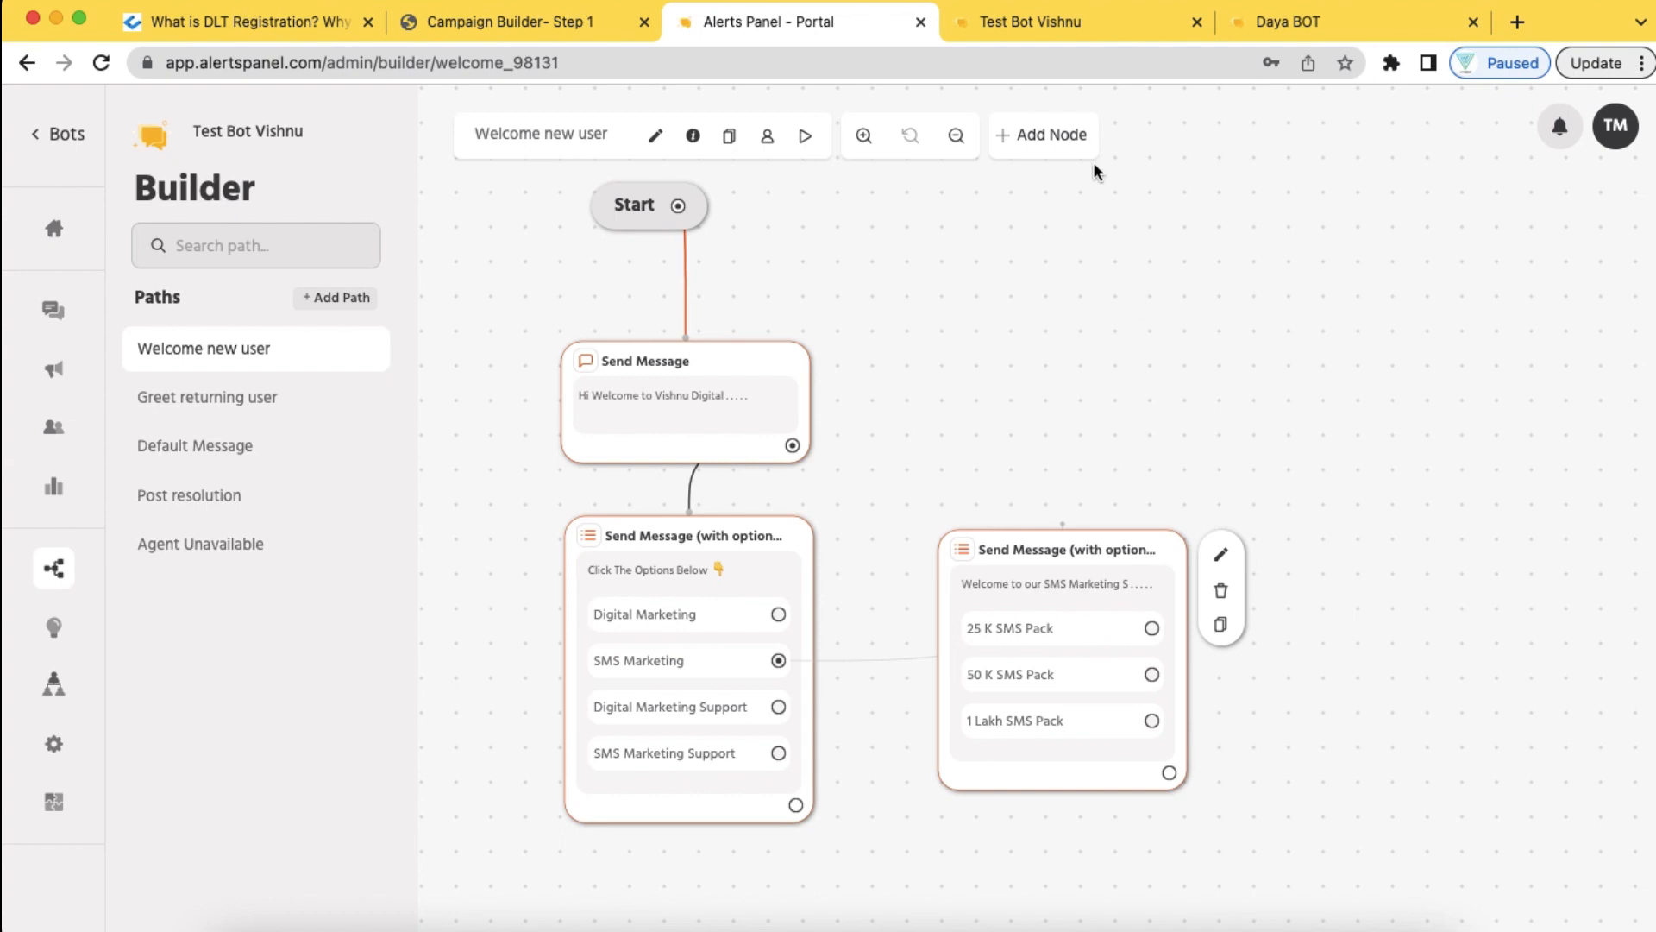
# Add a Send Message node reading the 25 K SMS Package price: Rs . 5000 + 18% GST, Total = 5900 Rs
pyautogui.click(1057, 133)
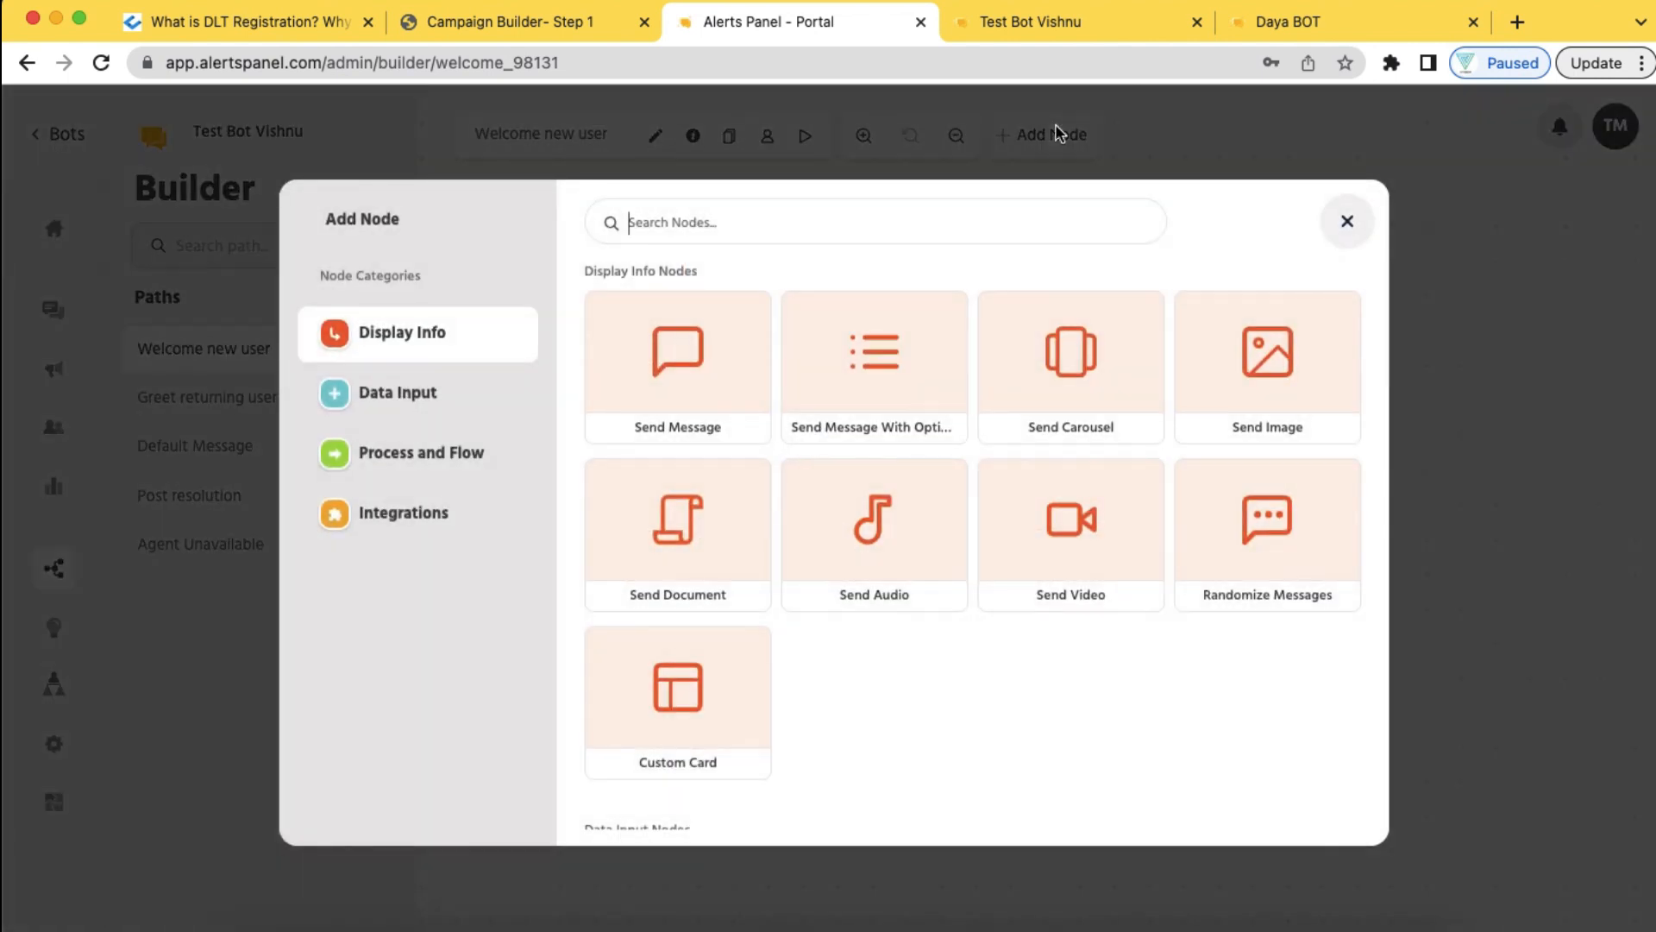
pyautogui.click(690, 390)
pyautogui.click(597, 370)
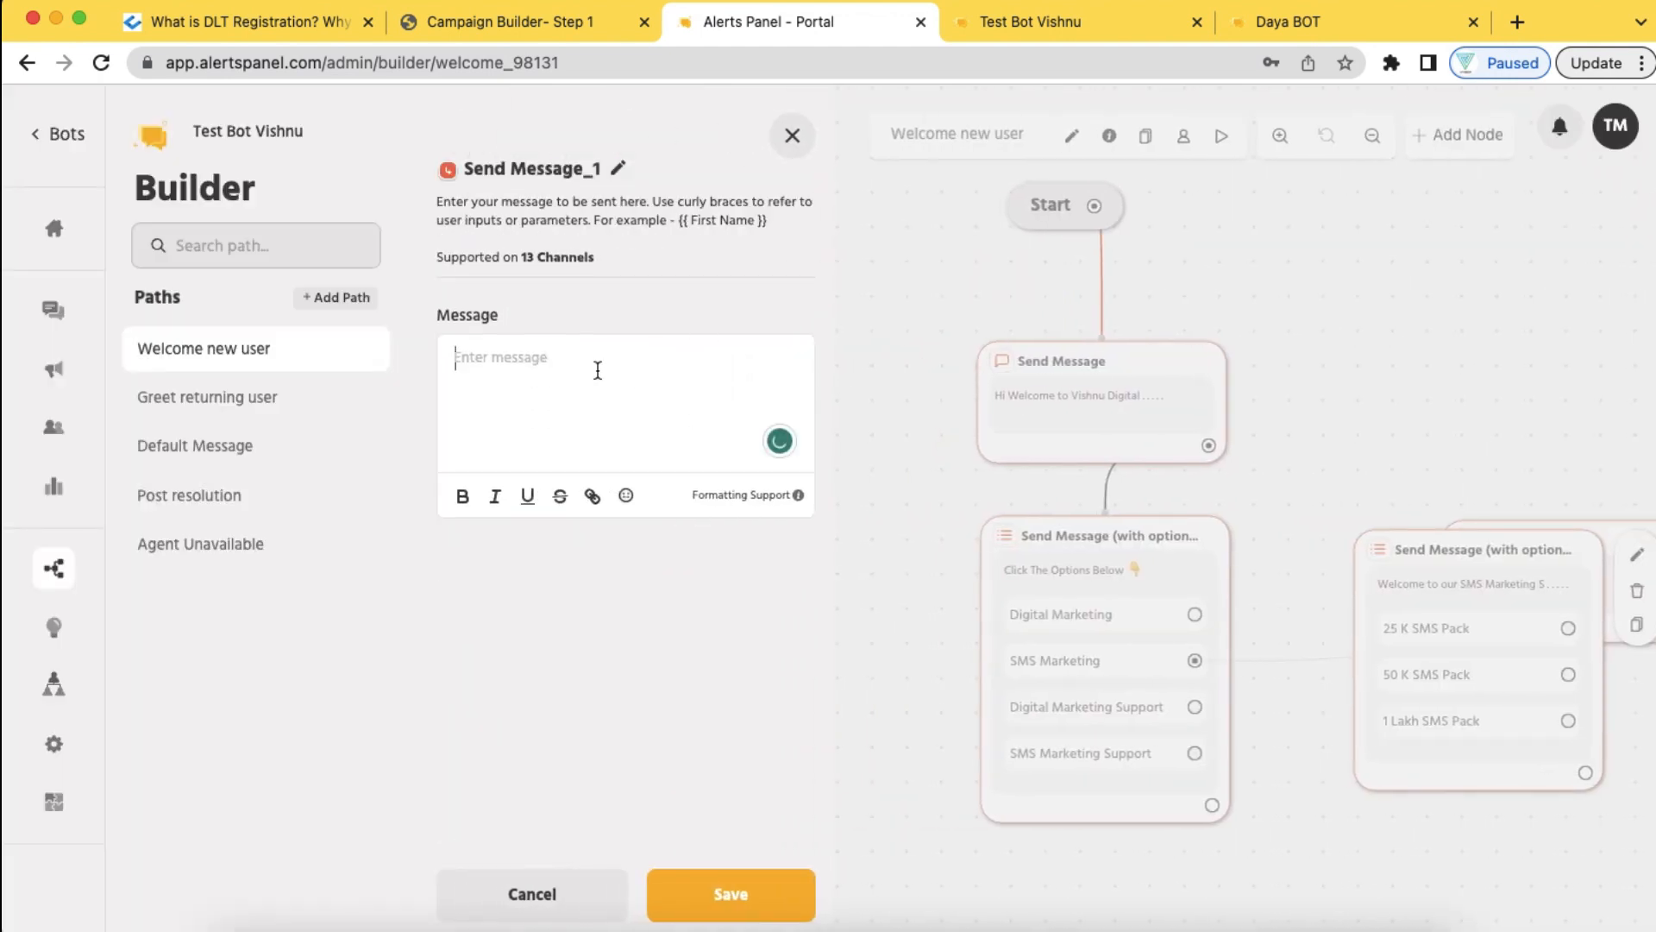
pyautogui.write('For 25 K SMS Pagkage R')
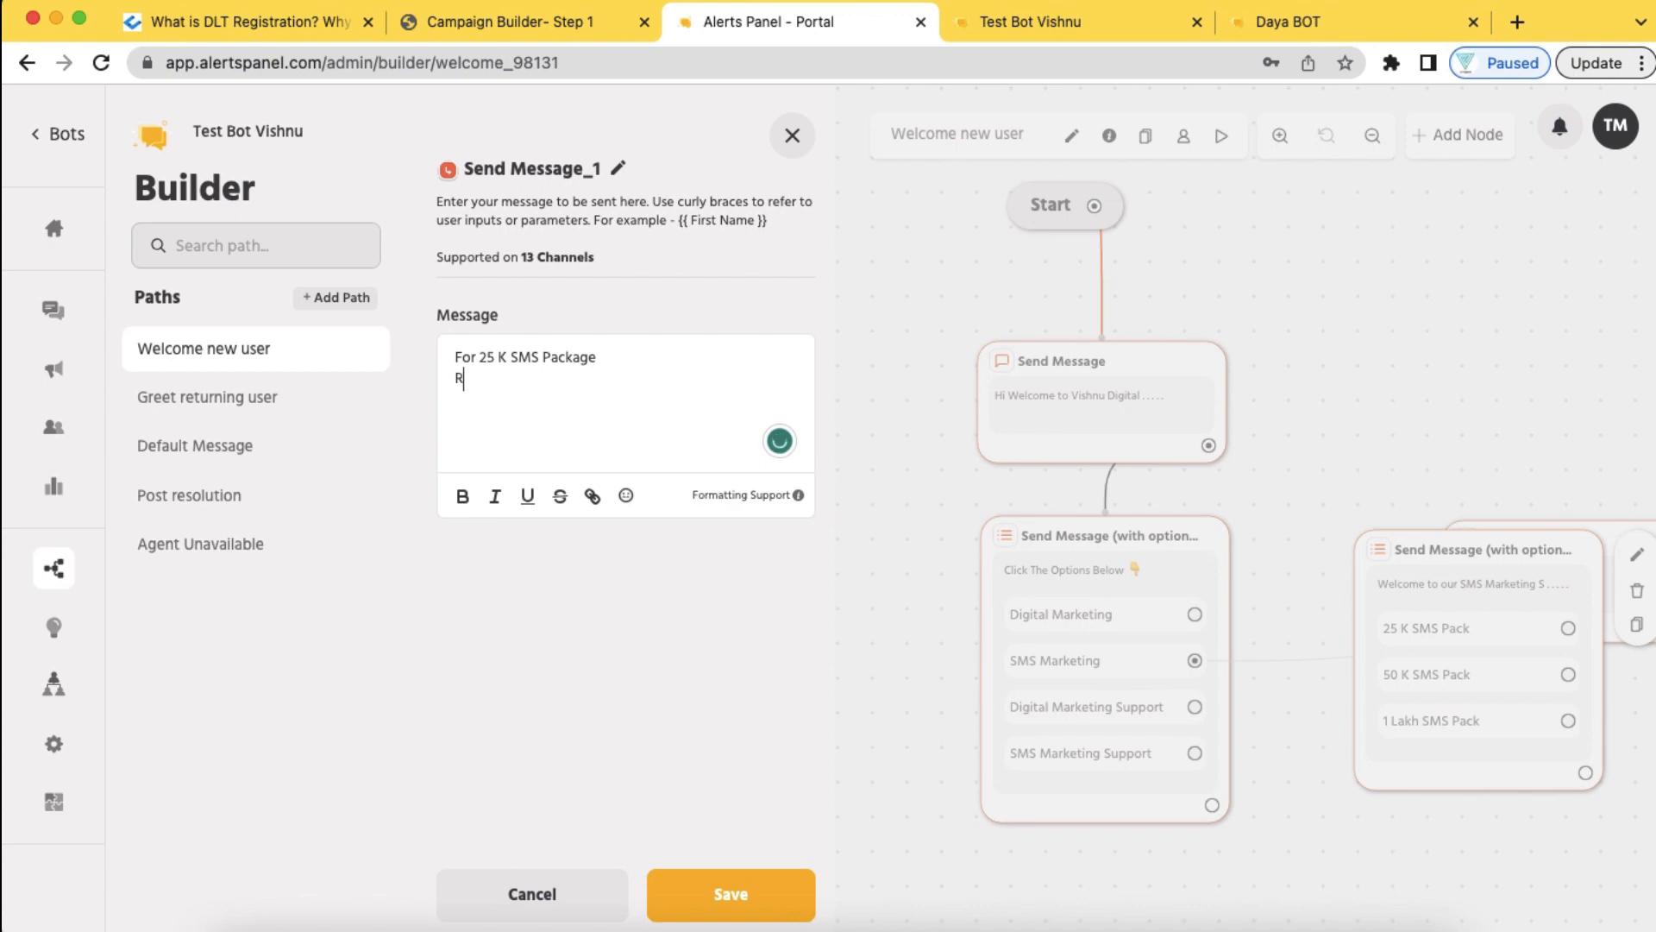
pyautogui.write('s . 5000')
pyautogui.write(' + 18')
pyautogui.write('% GST')
pyautogui.write('Total')
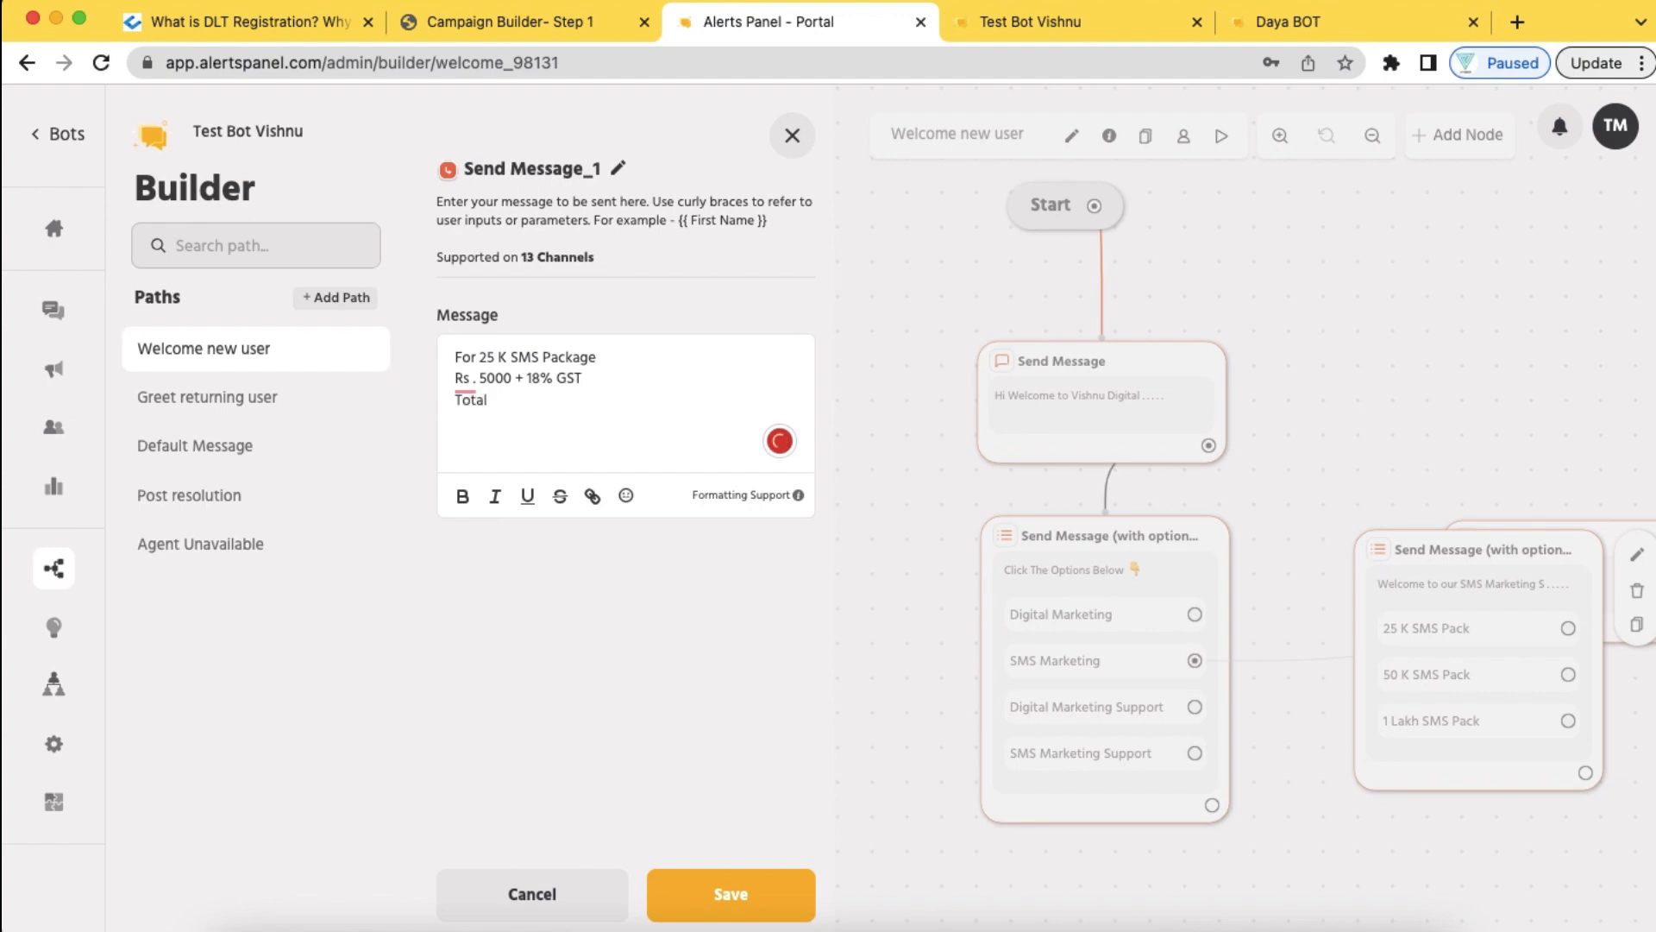
pyautogui.write(' = 5900 Rs')
# Bold the 'Total = 5900 Rs' line and the '25 K SMS Package' name, then save the node
pyautogui.moveTo(556, 400); pyautogui.dragTo(455, 401)
pyautogui.click(462, 498)
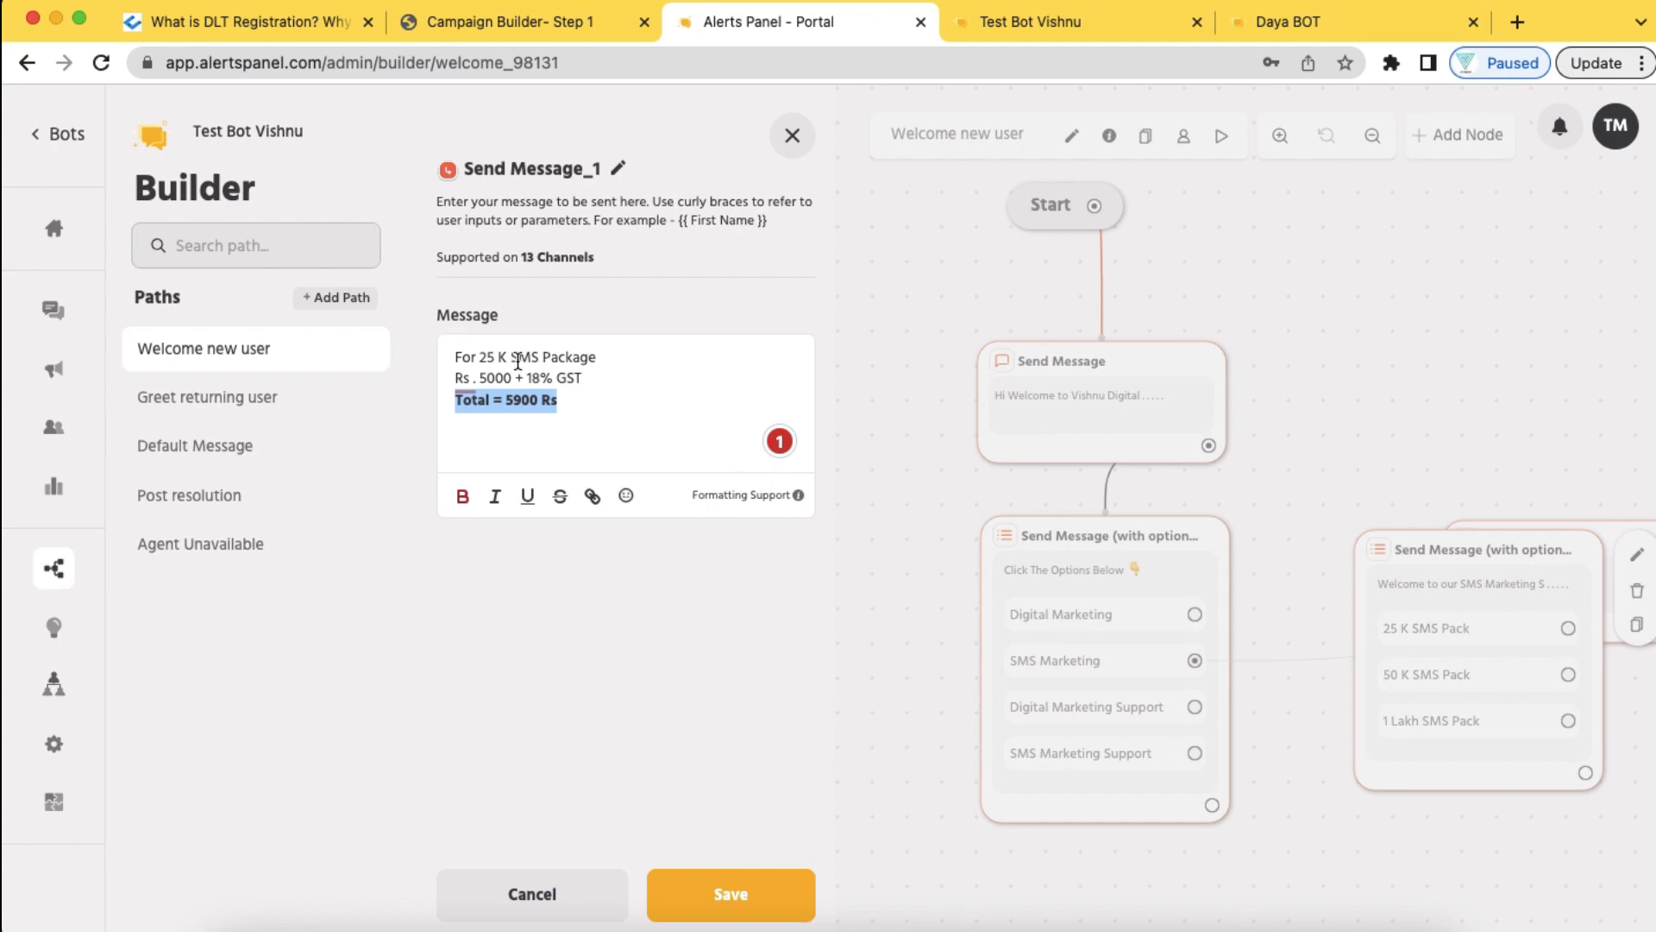
pyautogui.moveTo(601, 356); pyautogui.dragTo(475, 353)
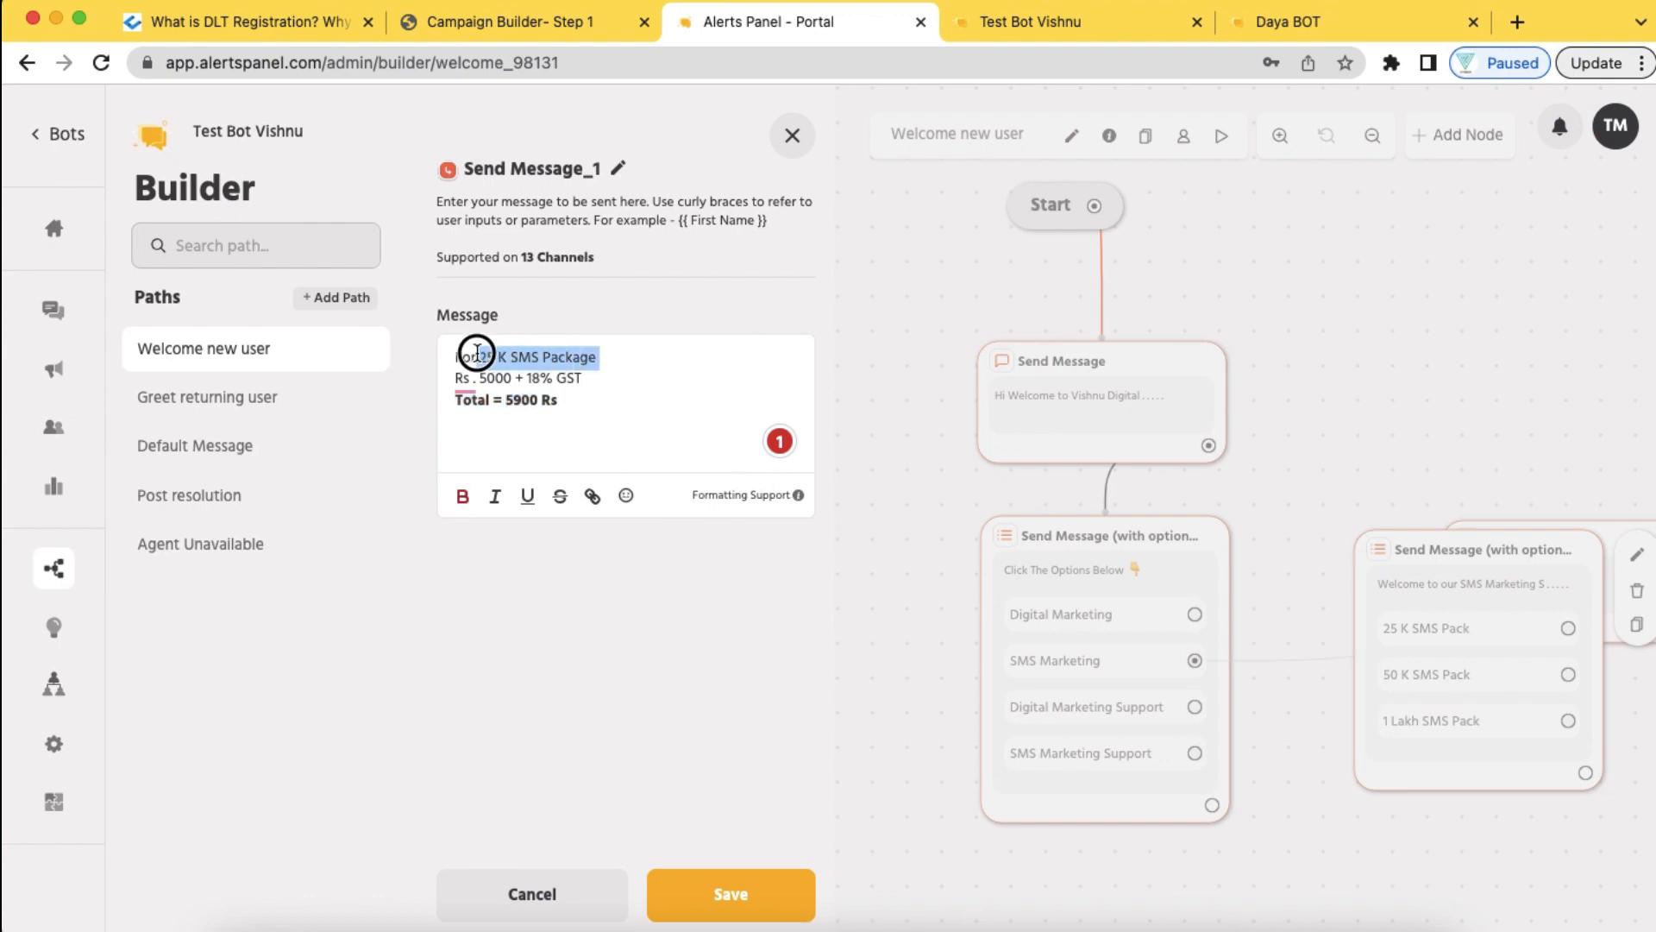
pyautogui.click(464, 498)
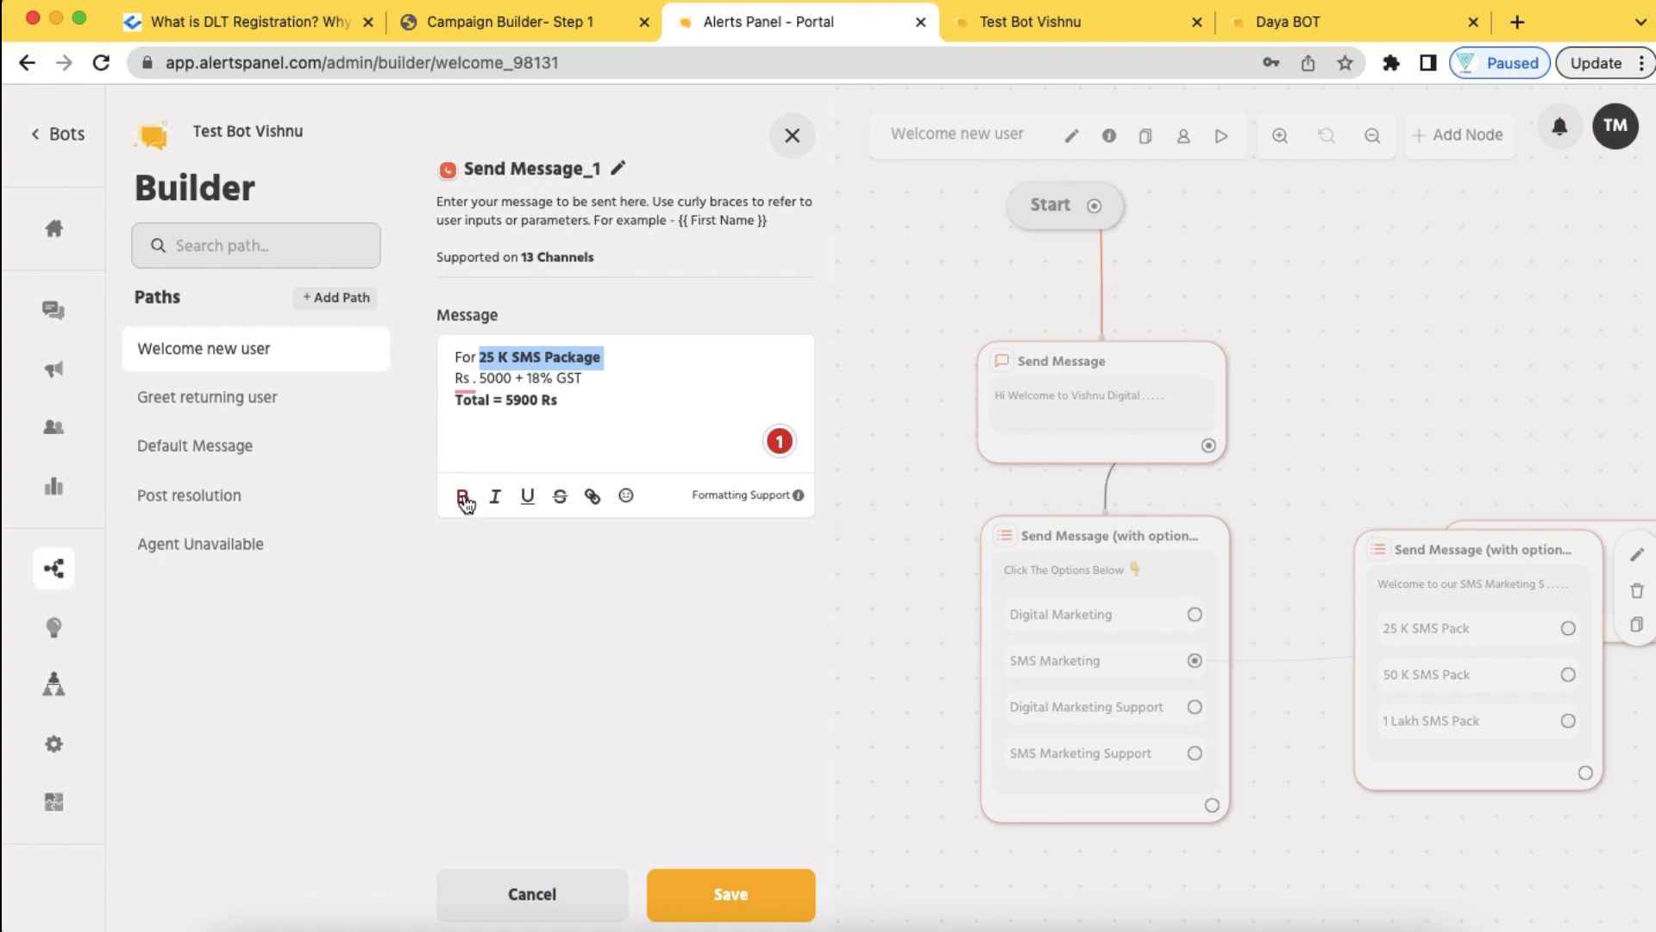
pyautogui.click(614, 426)
pyautogui.click(753, 893)
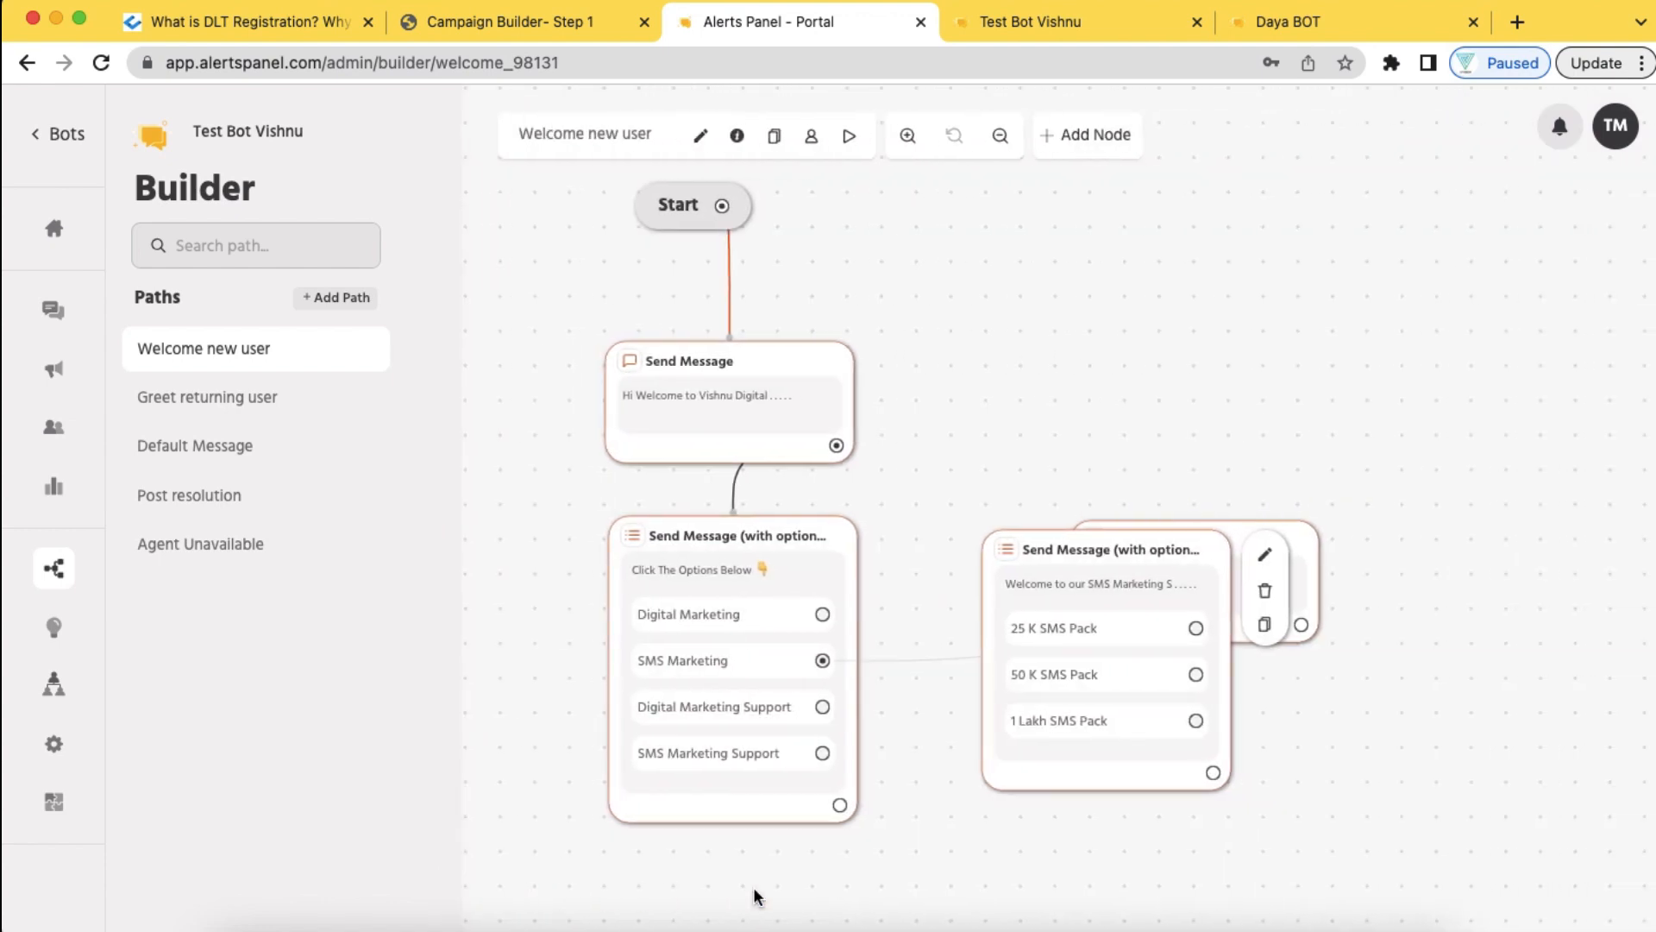
# Move Send Message_1 right, link 25 K SMS Pack to it, and place its duplicate below
pyautogui.moveTo(1238, 537); pyautogui.dragTo(1523, 520)
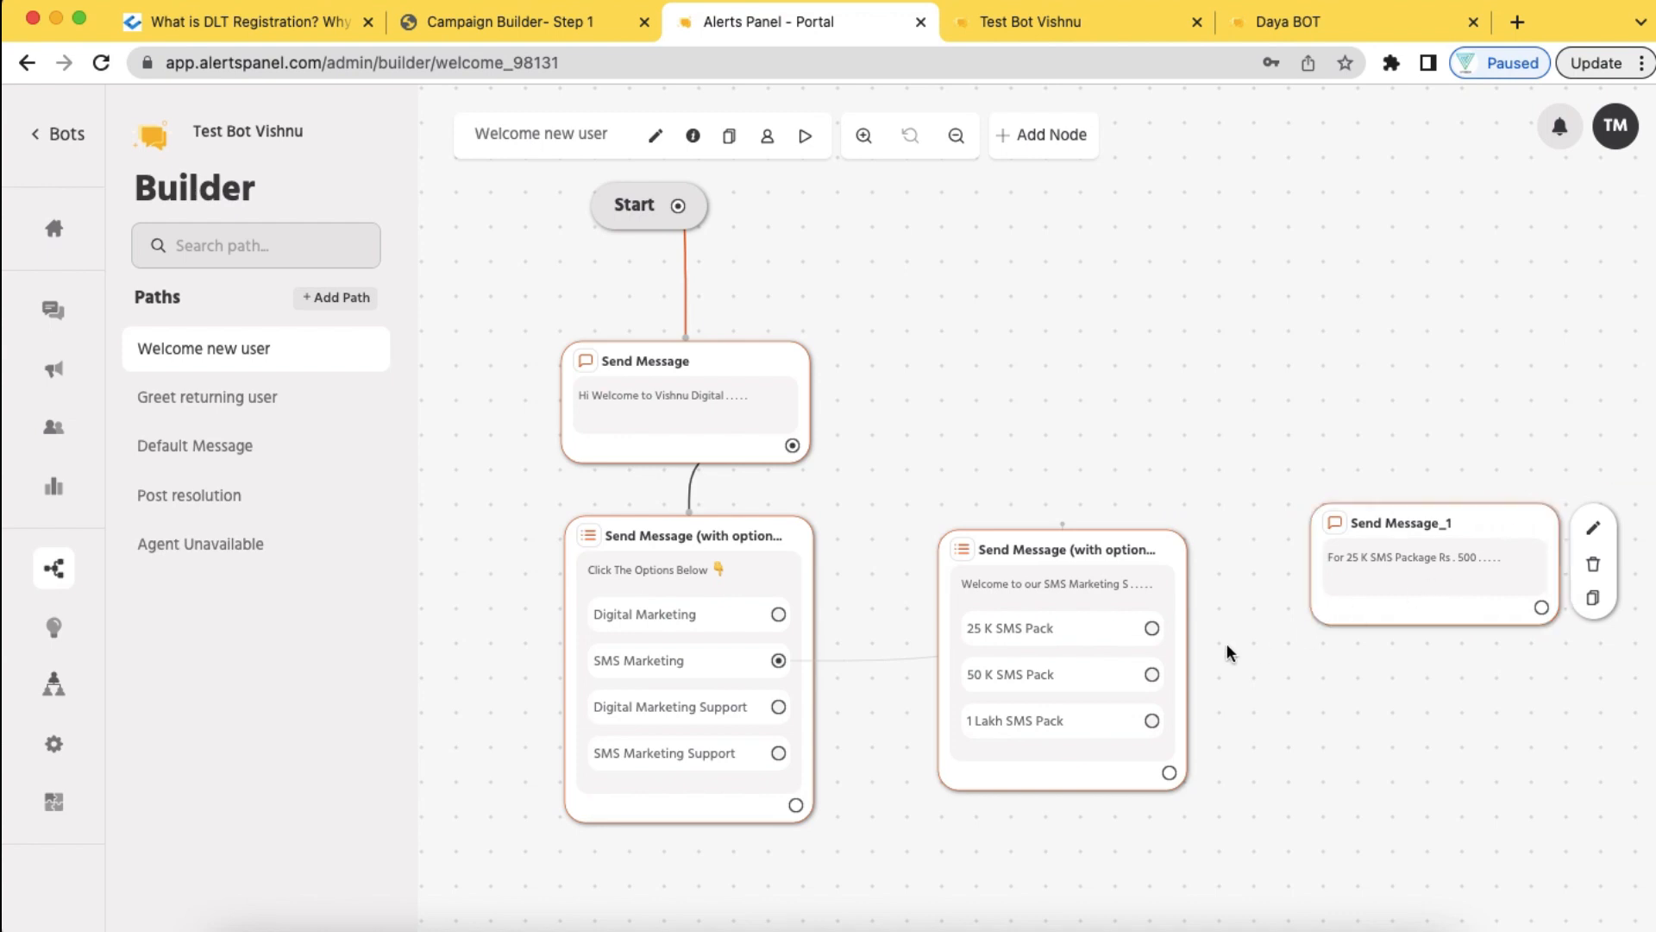
pyautogui.moveTo(1152, 627); pyautogui.dragTo(1316, 559)
pyautogui.click(1593, 599)
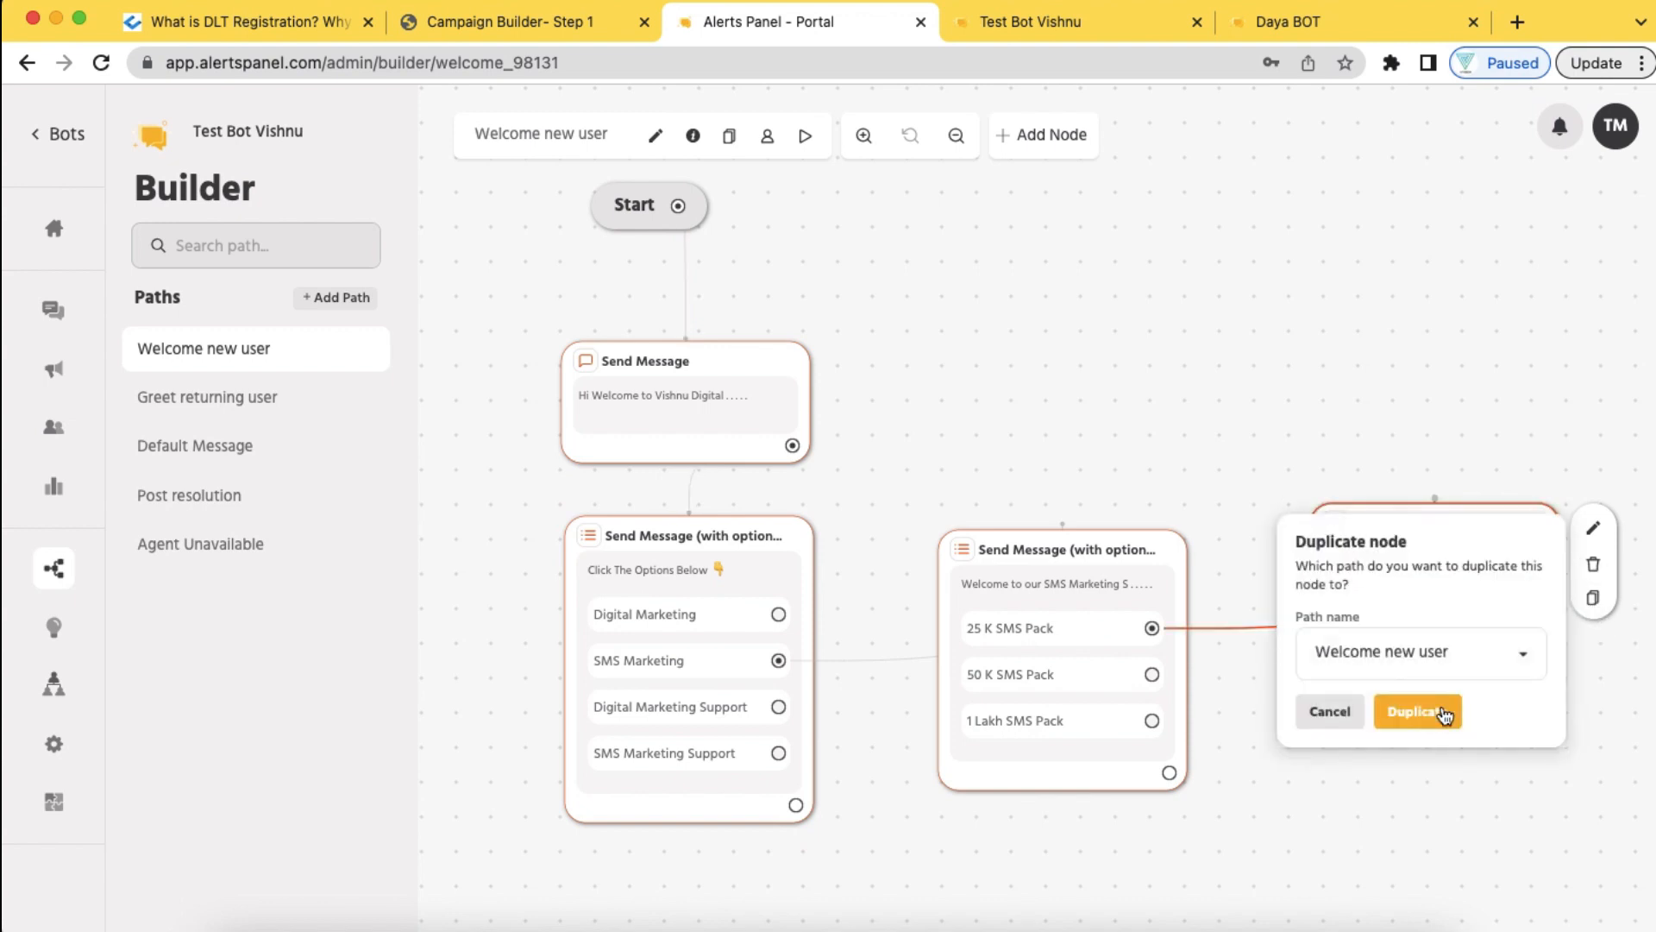
pyautogui.click(1443, 713)
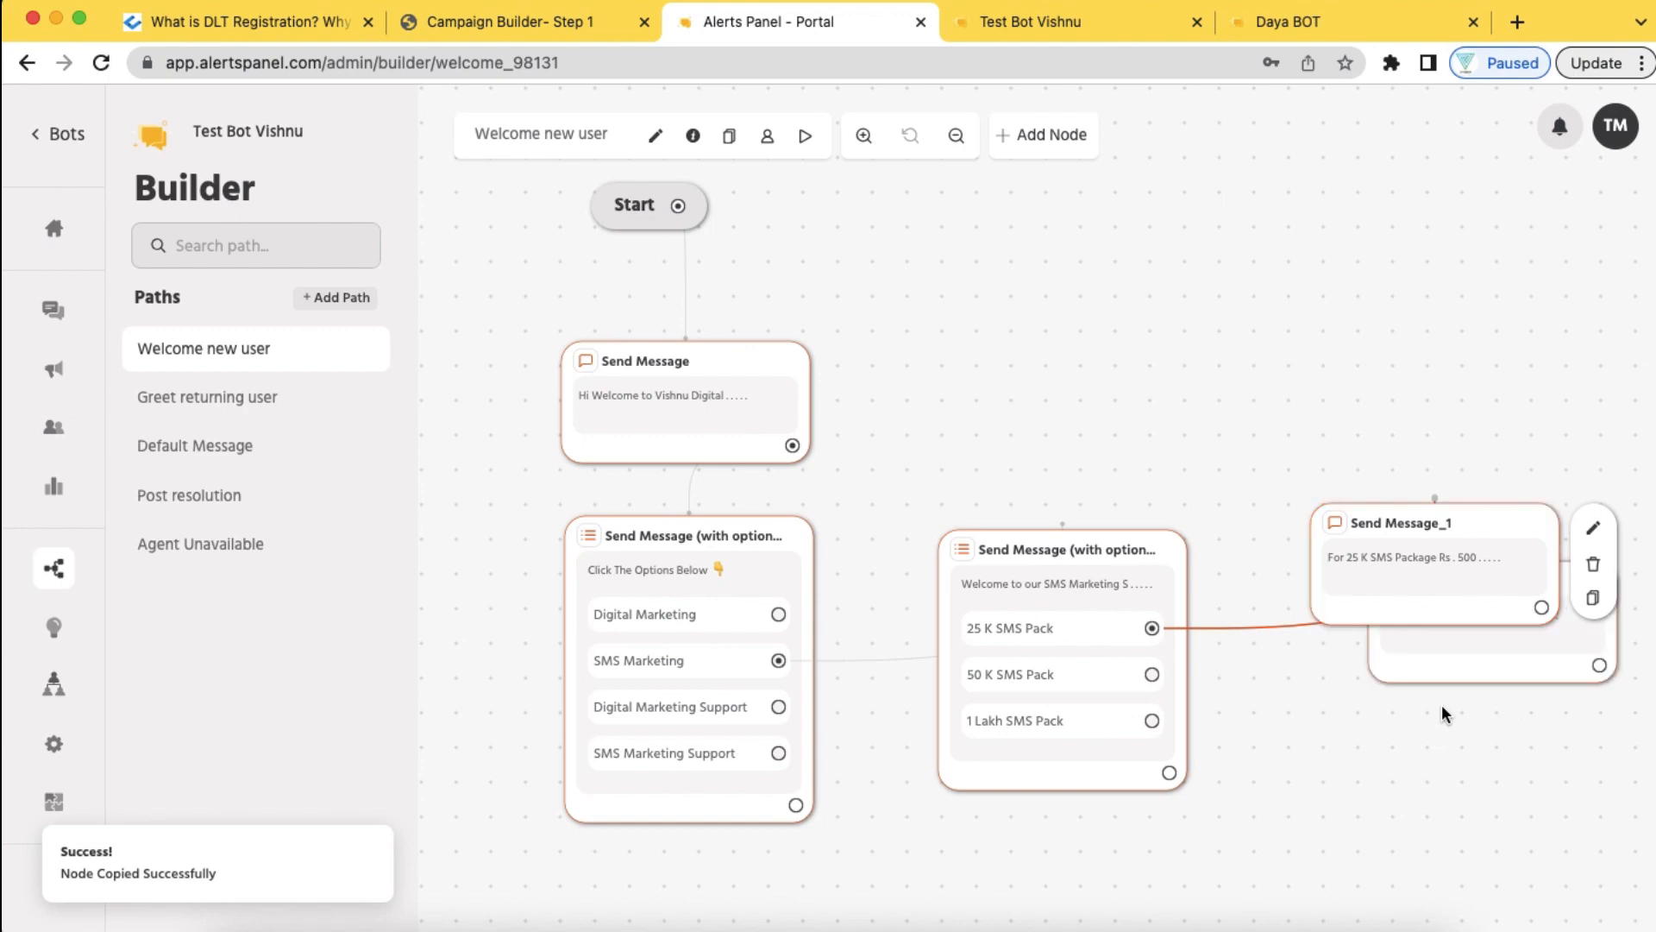
pyautogui.moveTo(1469, 647); pyautogui.dragTo(1421, 738)
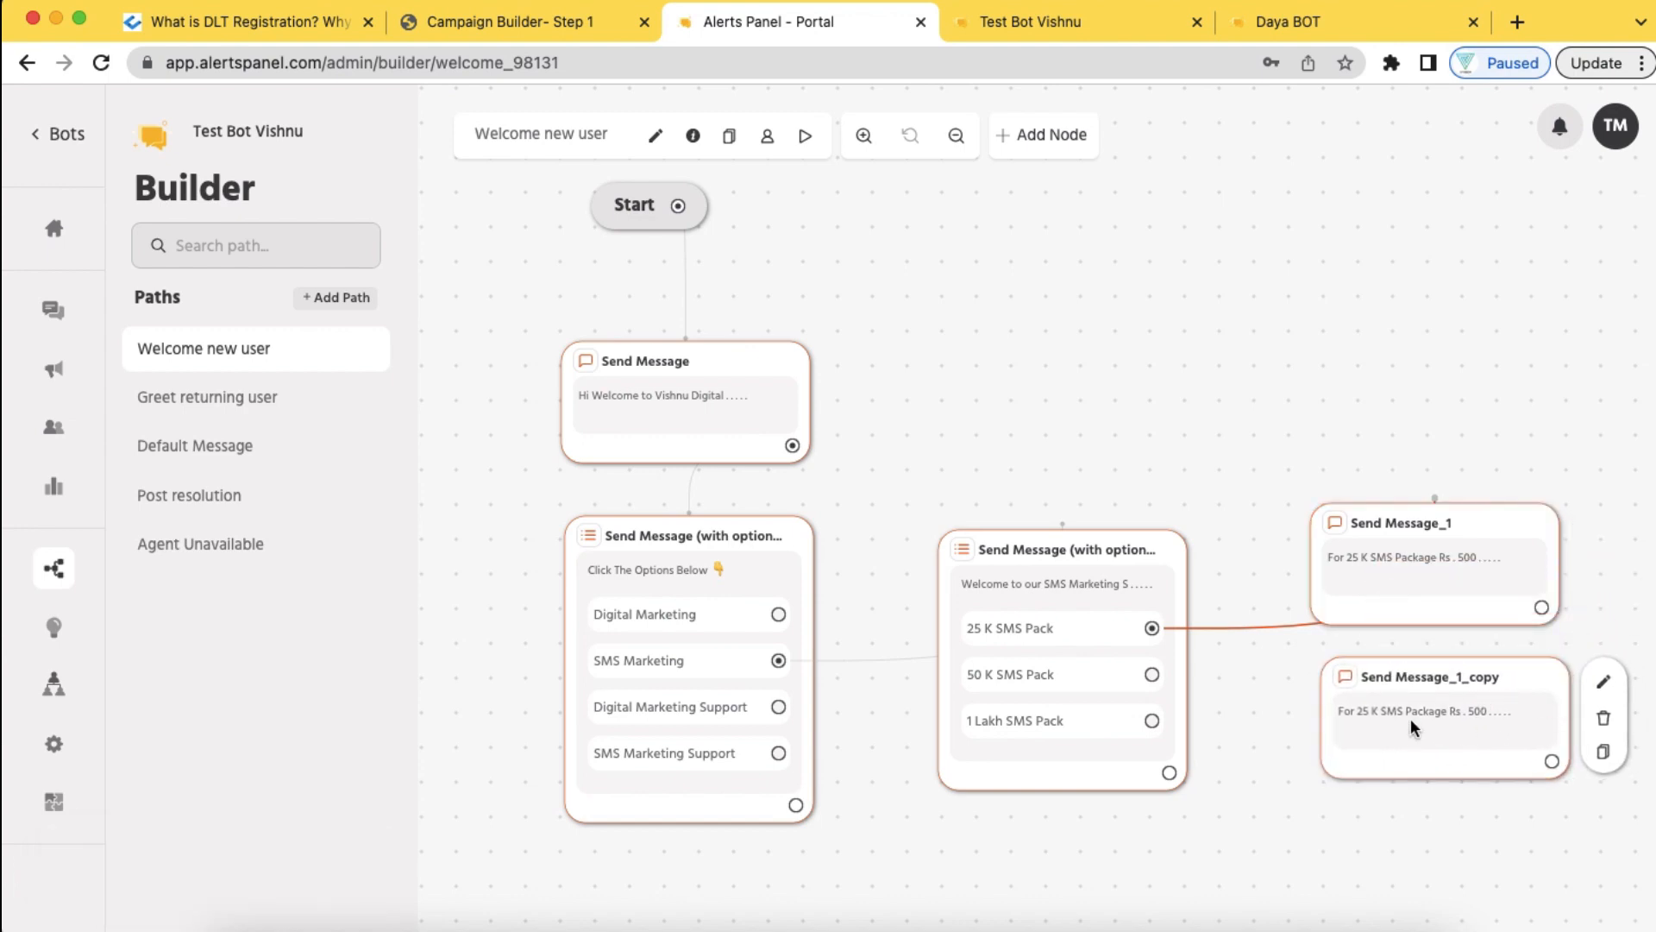
# In the copied message, change the package to 50 K and the price to Rs . 9000
pyautogui.click(1602, 682)
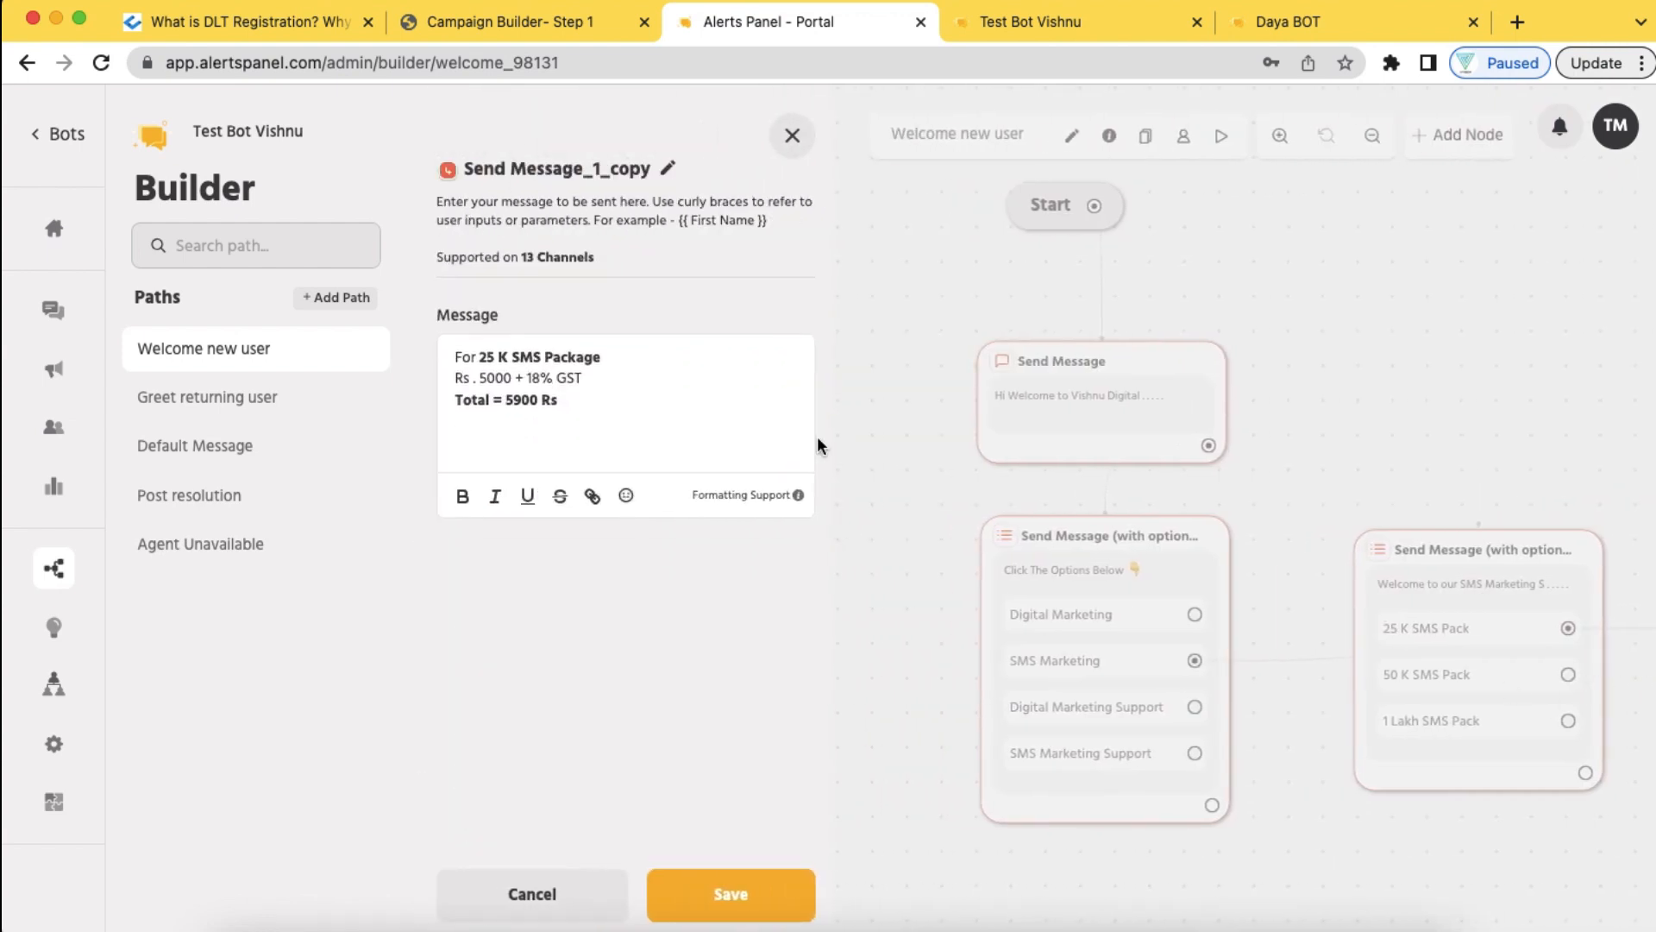
pyautogui.click(487, 356)
pyautogui.press('BackSpace')
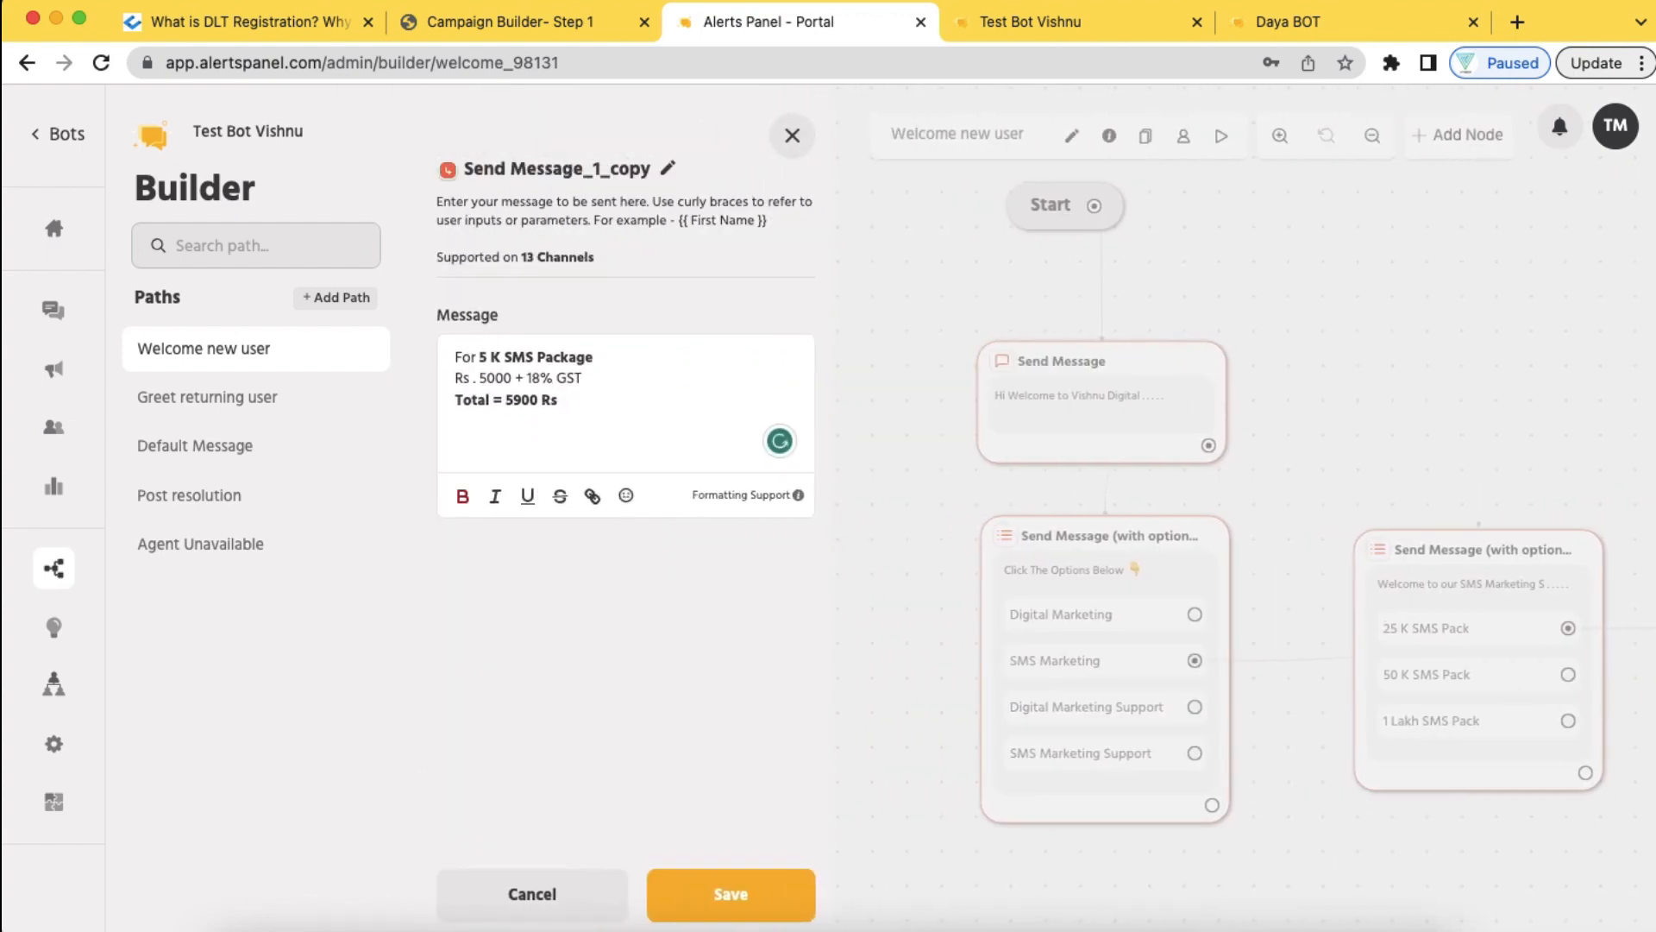
pyautogui.write('0')
pyautogui.press('BackSpace')
pyautogui.write('0')
pyautogui.click(487, 379)
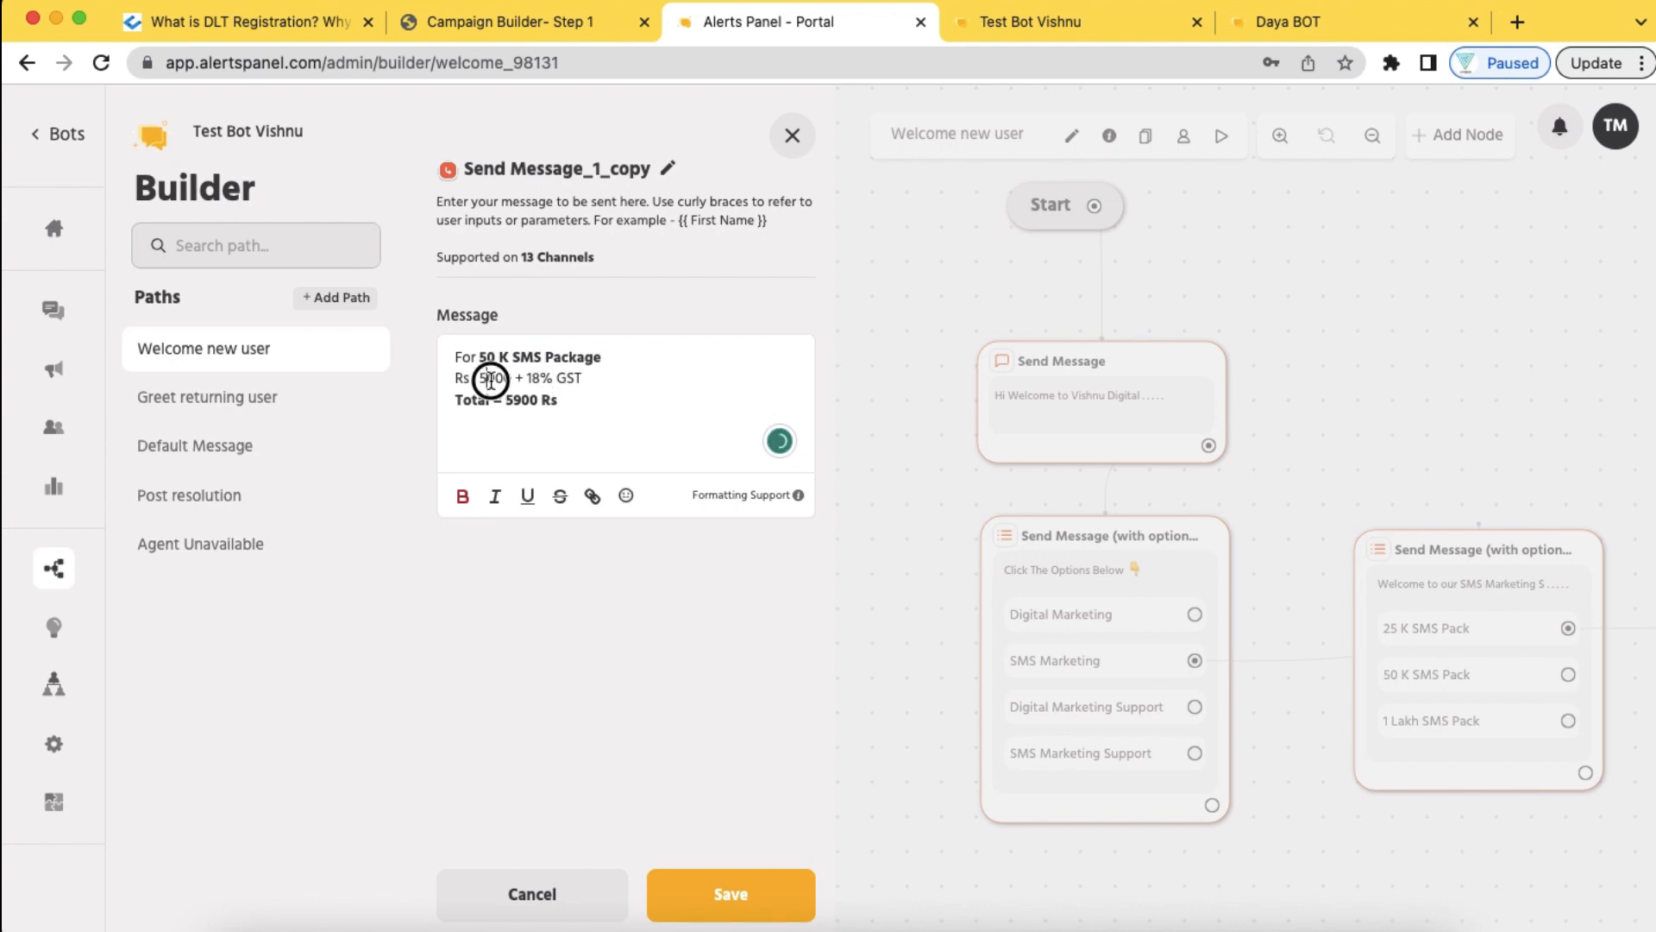
pyautogui.press('BackSpace')
pyautogui.write('9')
# Change the total to 10440 Rs and save the 50 K message
pyautogui.click(514, 399)
pyautogui.press('BackSpace')
pyautogui.write('1')
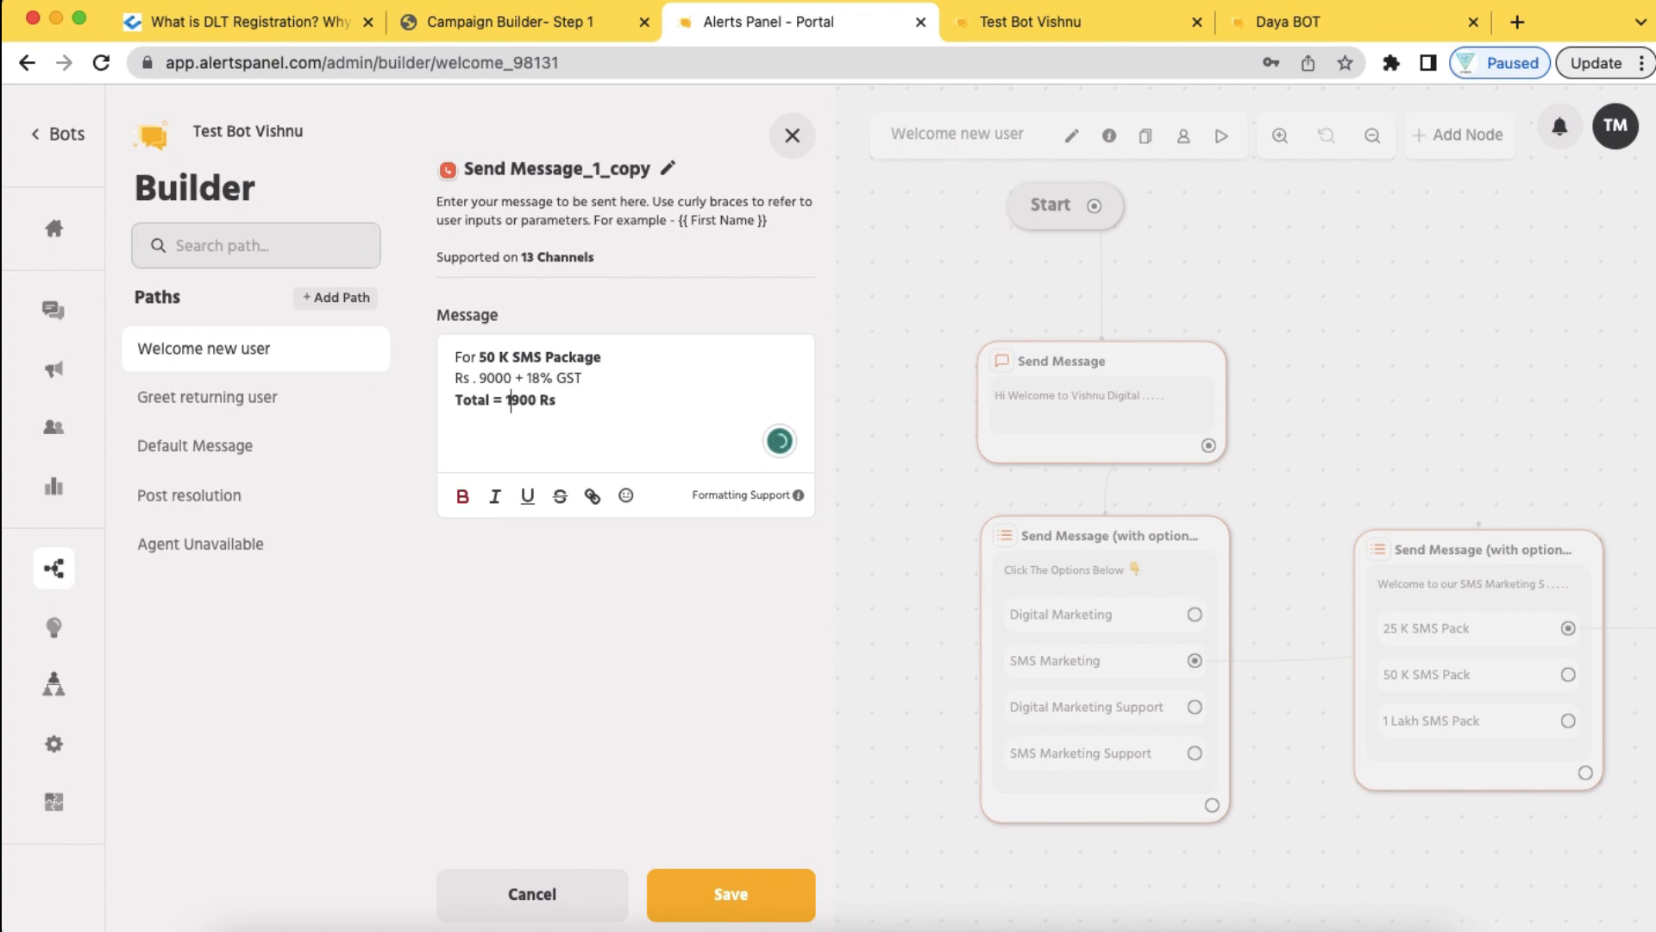
pyautogui.press('Delete')
pyautogui.write('04')
pyautogui.press('BackSpace')
pyautogui.write('44')
pyautogui.click(738, 892)
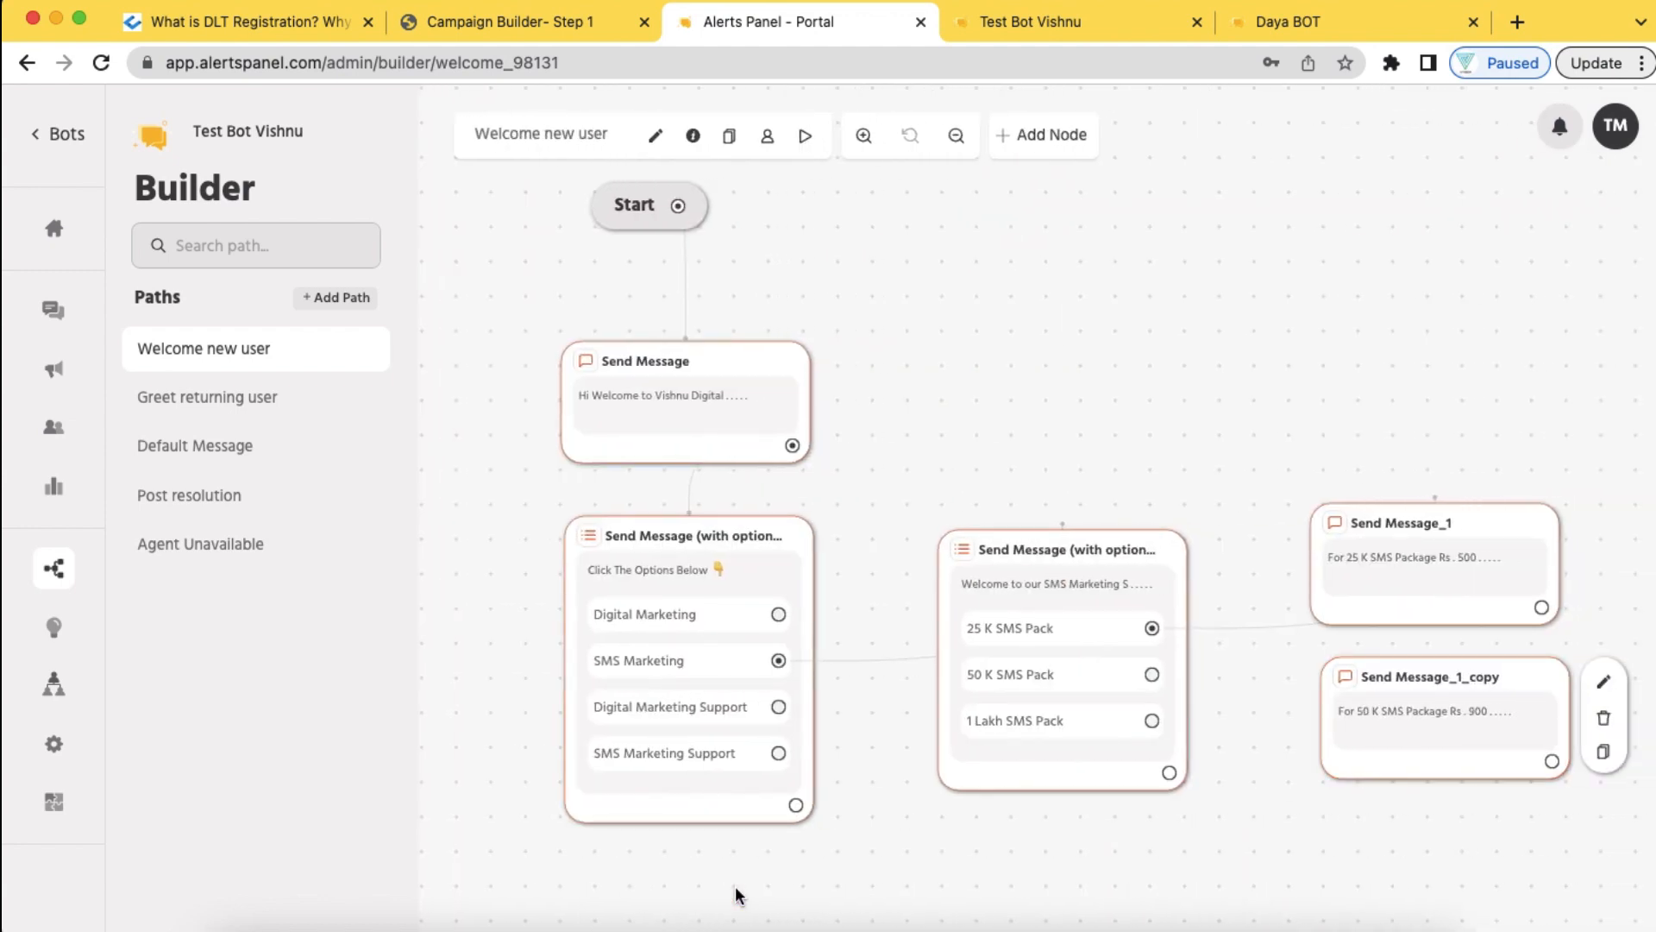
pyautogui.click(1406, 678)
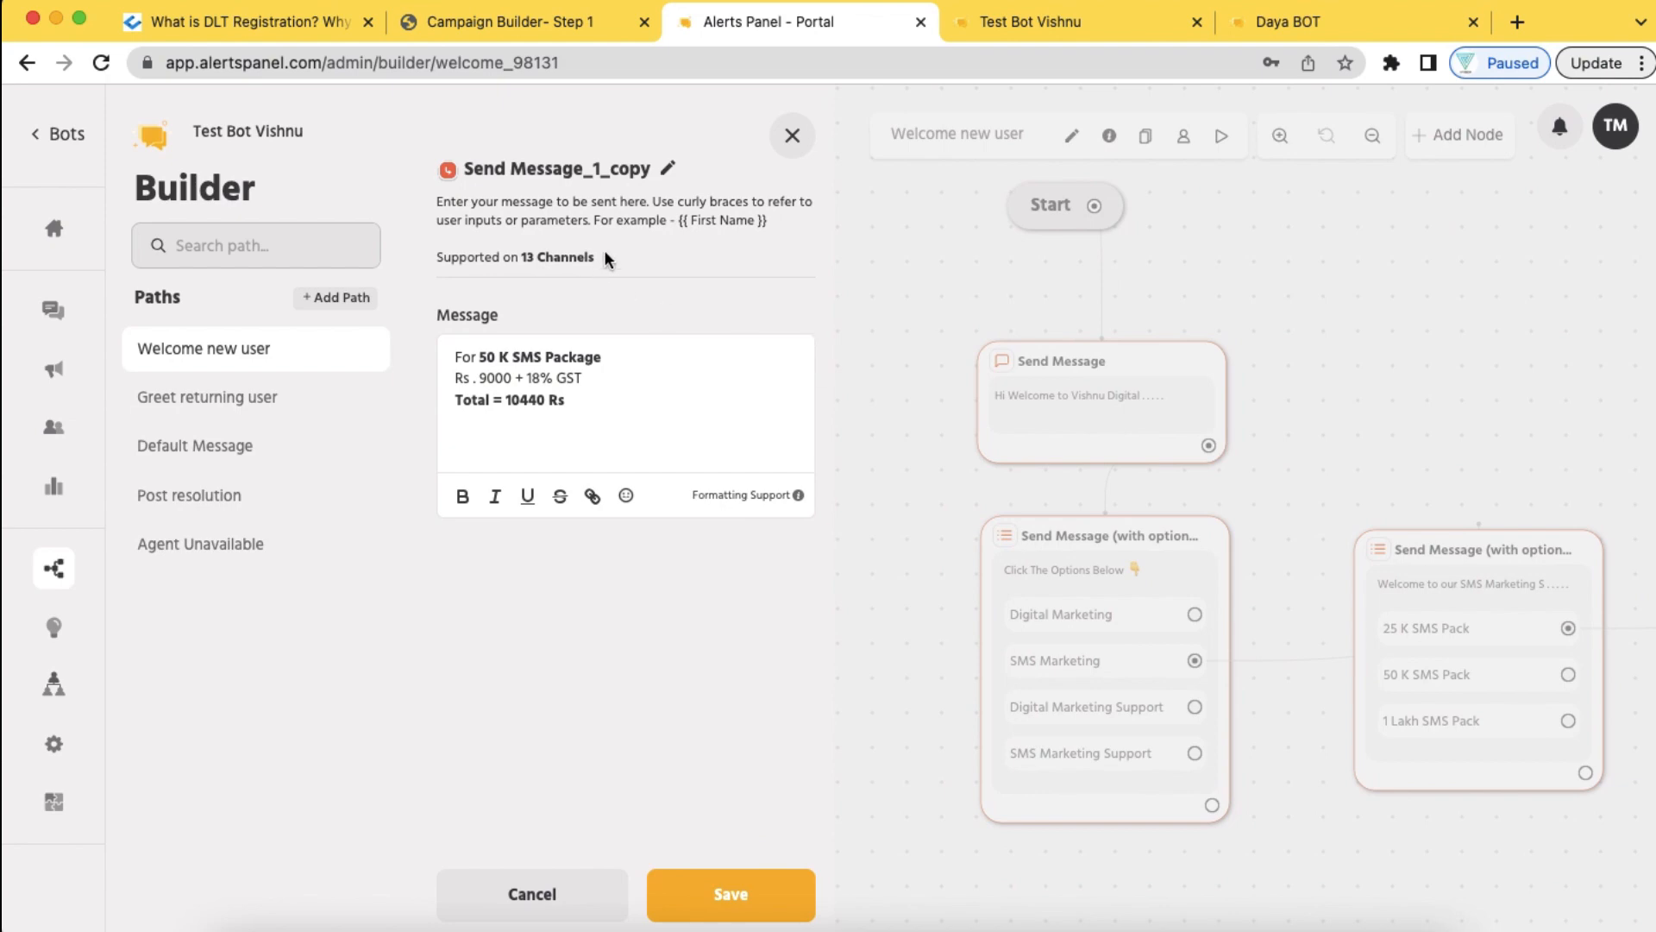
# Rename the copied node to '50K SMS' and link the 50 K SMS Pack option to it
pyautogui.click(670, 166)
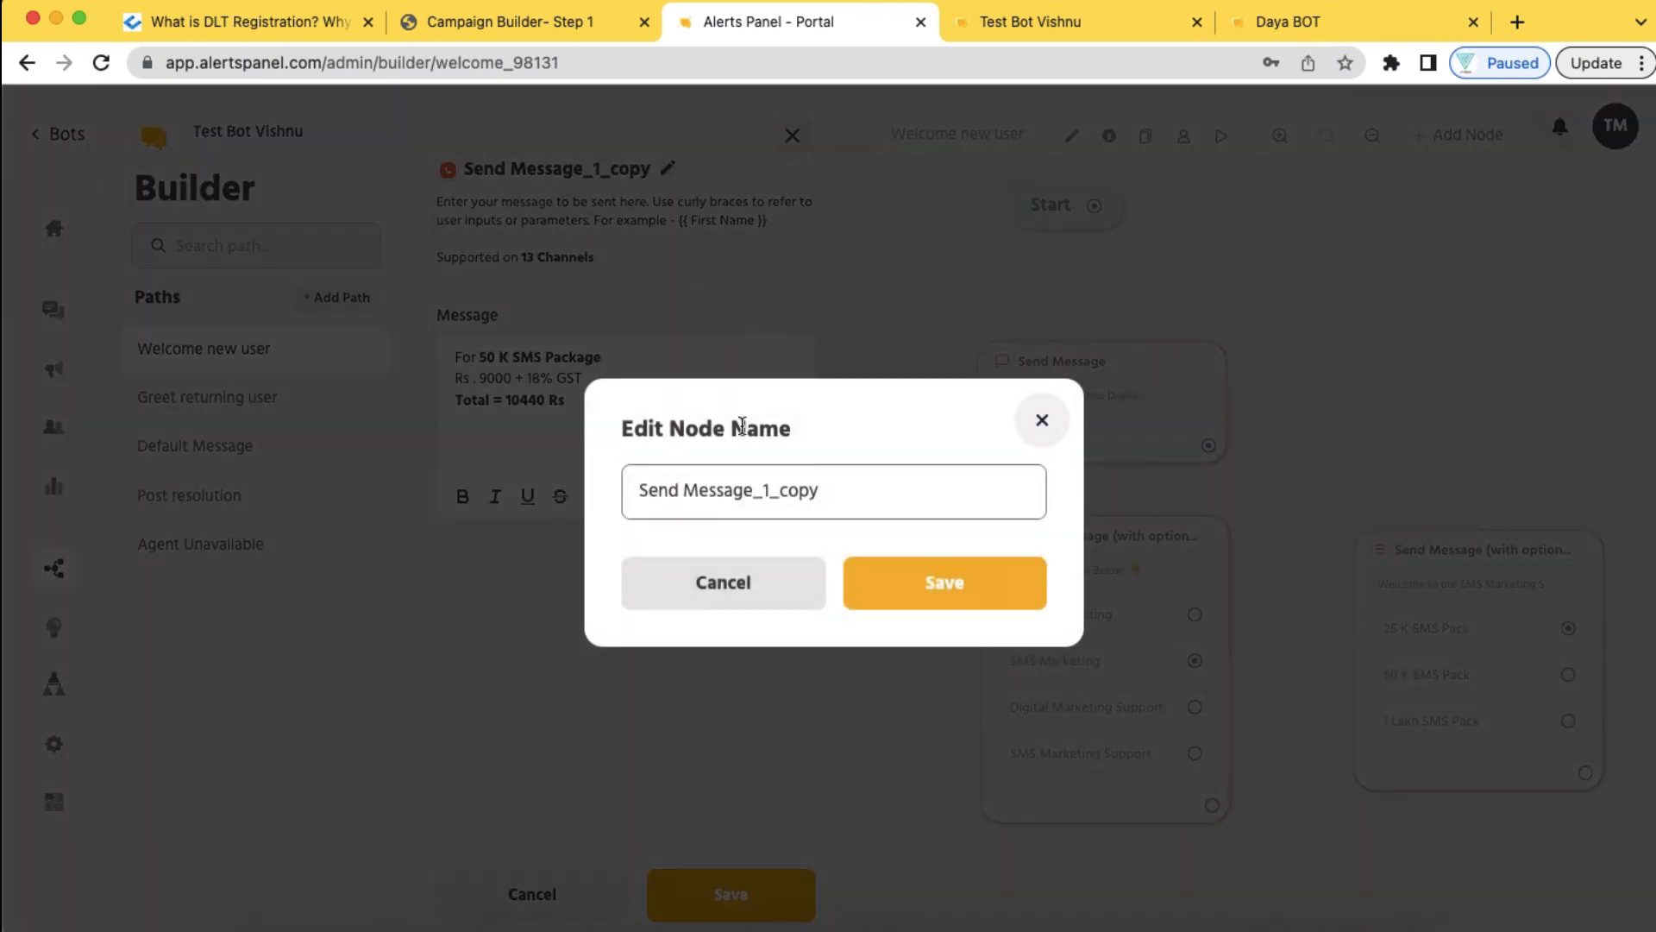
pyautogui.moveTo(819, 489); pyautogui.dragTo(590, 485)
pyautogui.write('50')
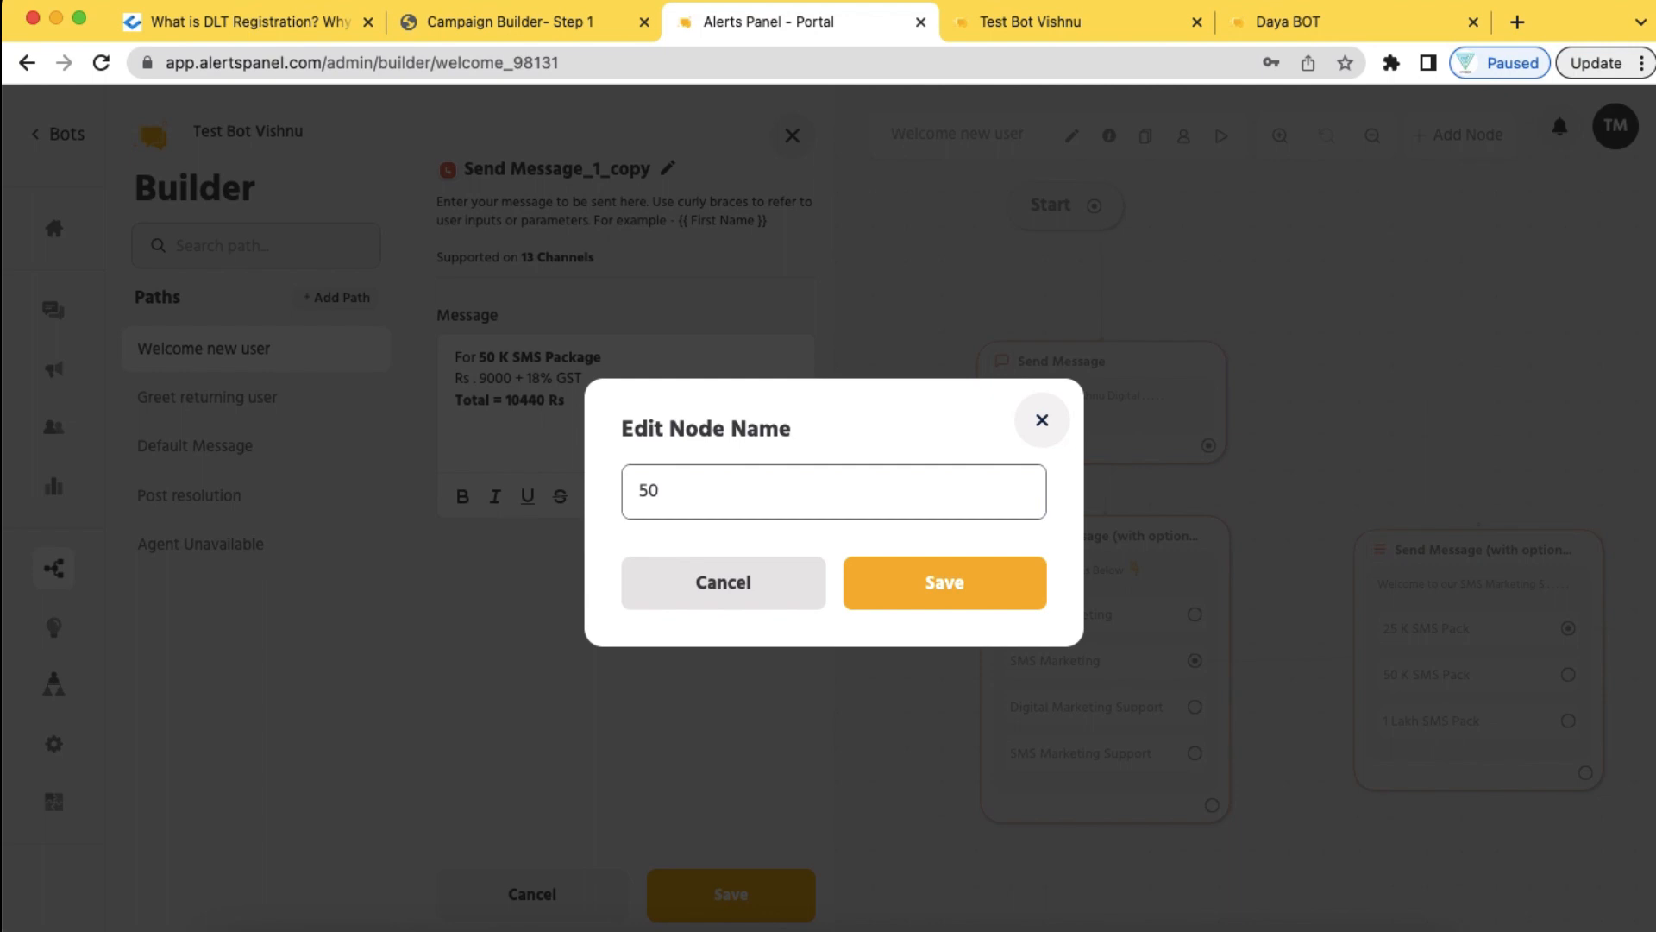
pyautogui.write('K SMS')
pyautogui.click(922, 581)
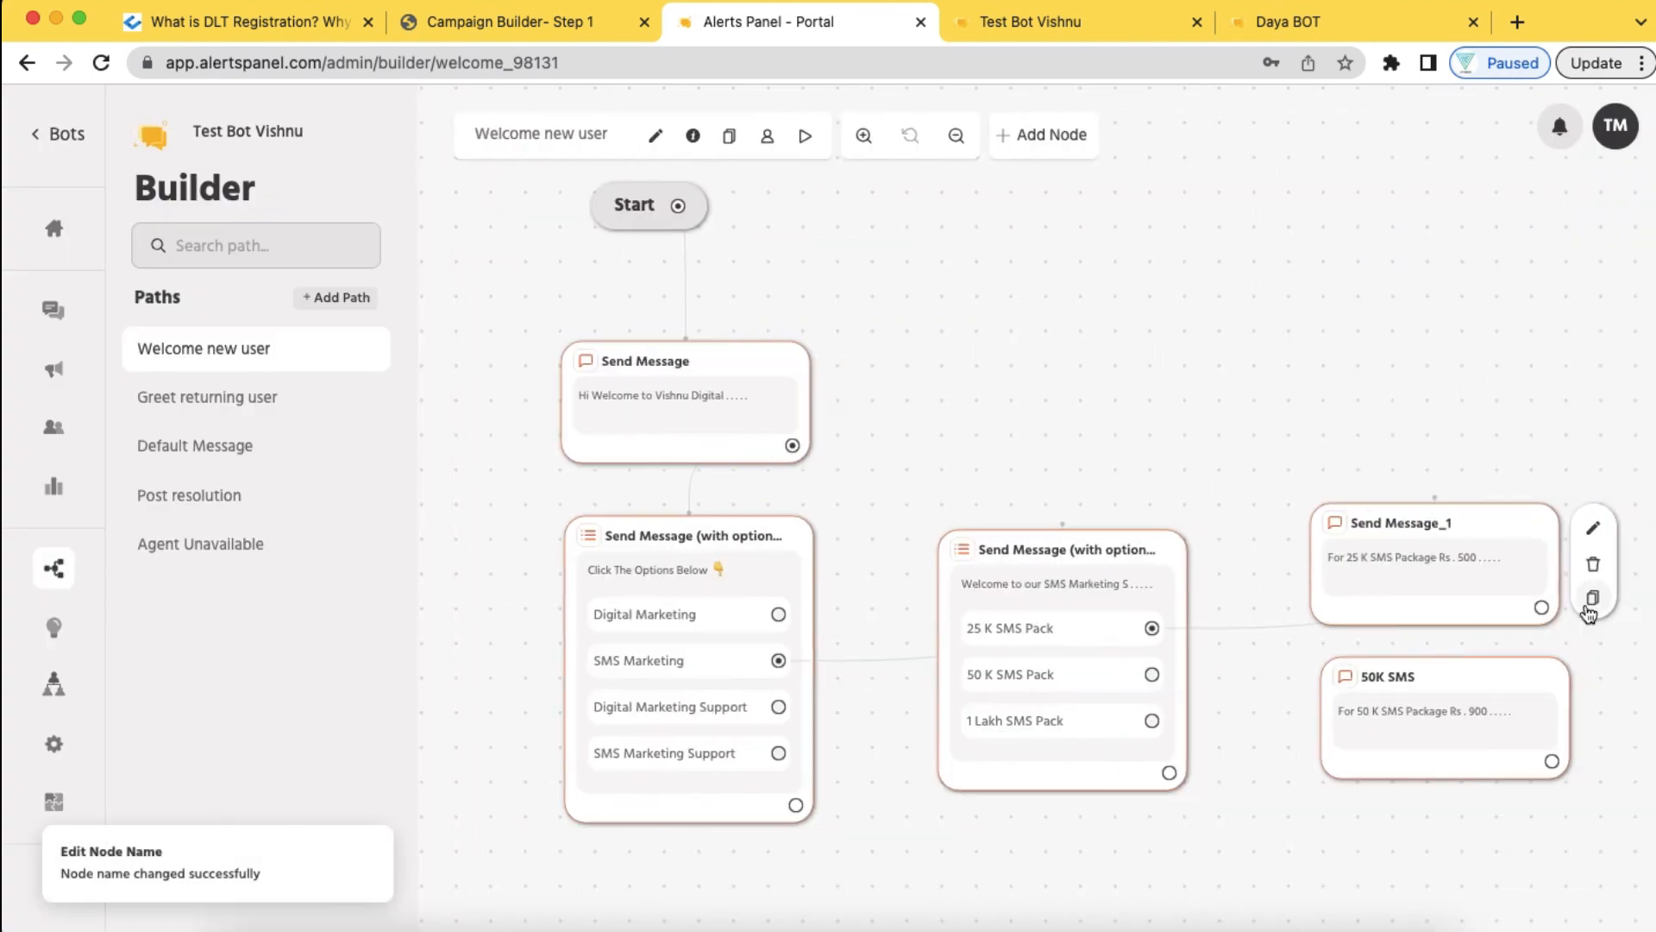
pyautogui.moveTo(1151, 674); pyautogui.dragTo(1343, 728)
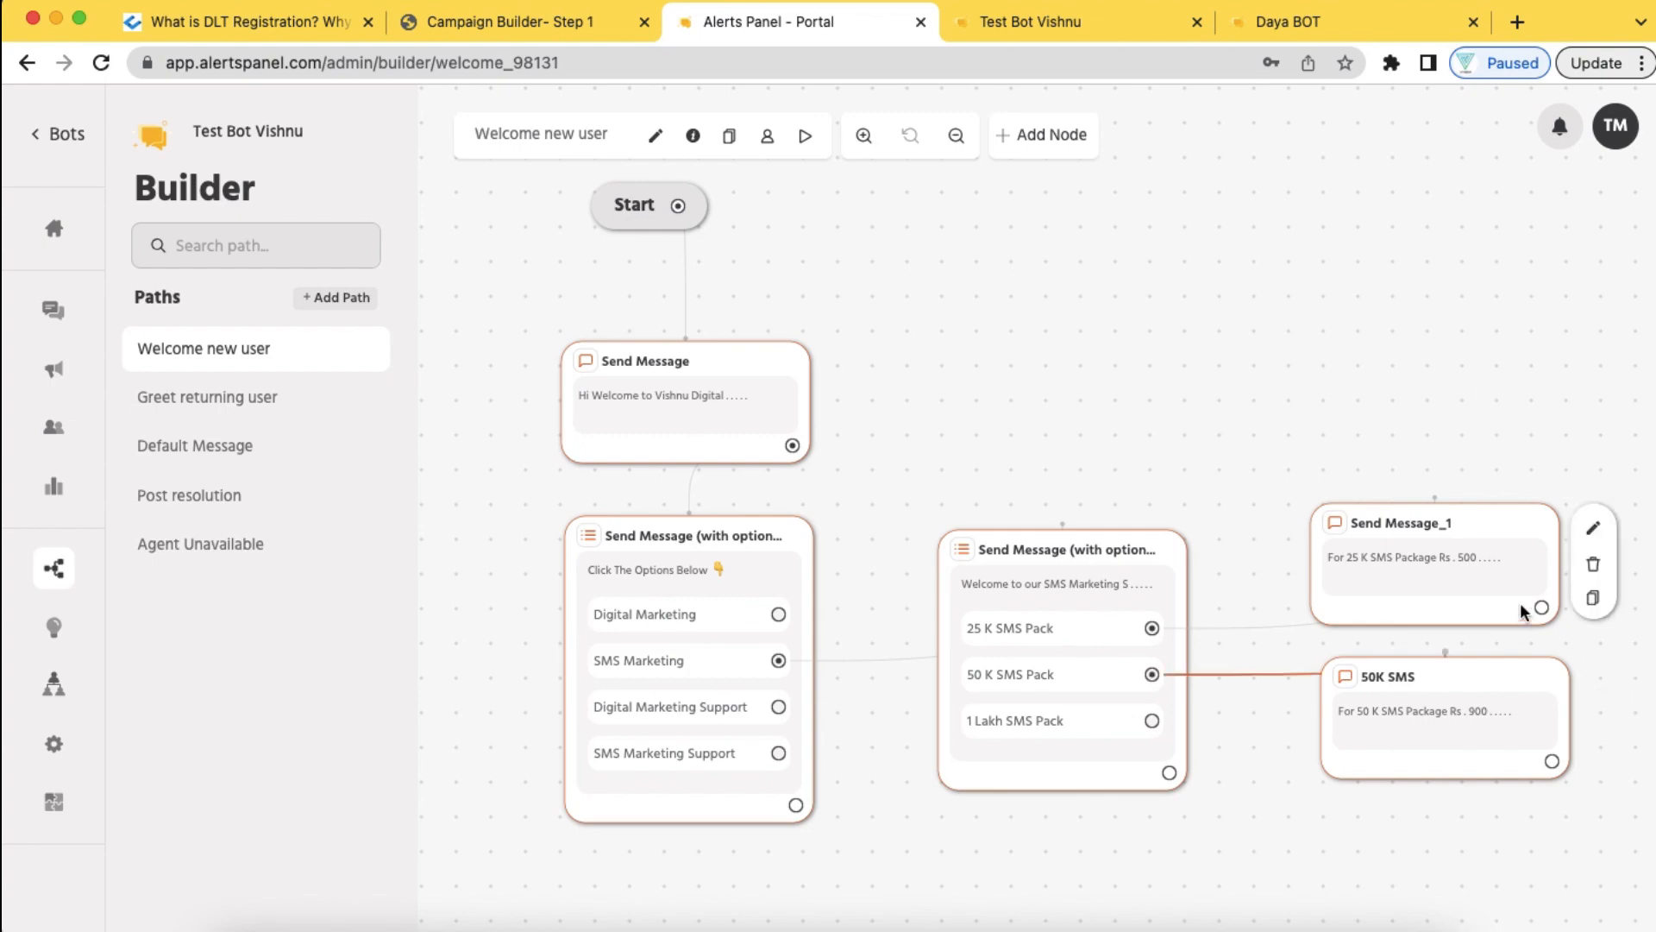
# Rename Send Message_1 to '25K SMS Package'
pyautogui.click(1592, 527)
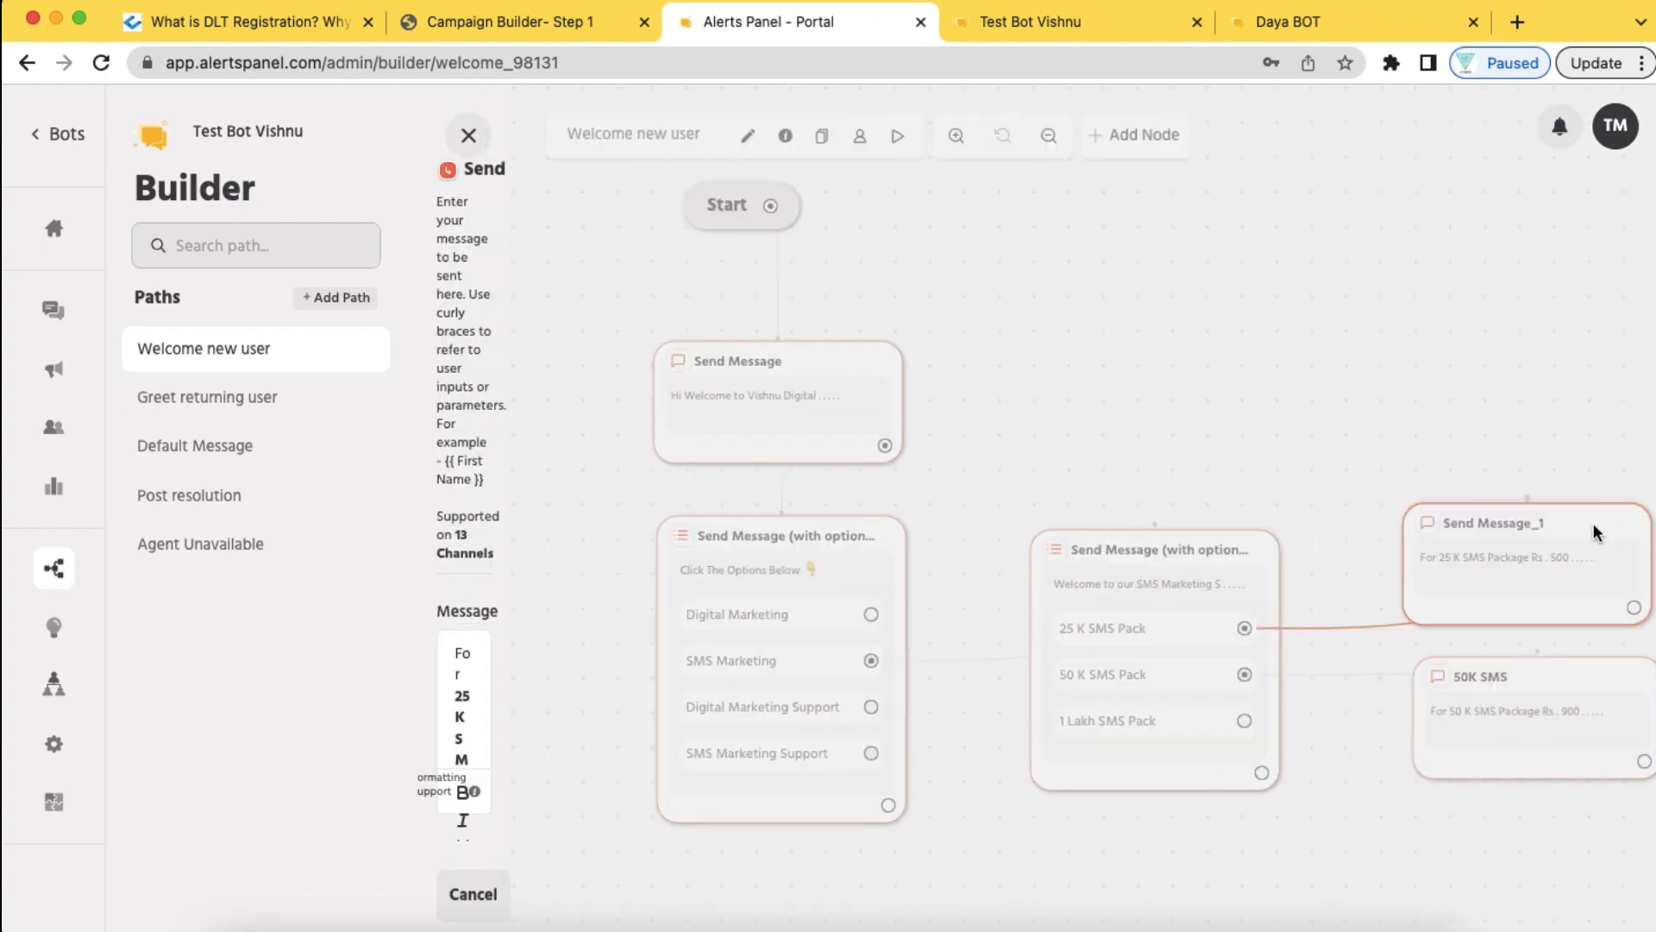
pyautogui.click(618, 168)
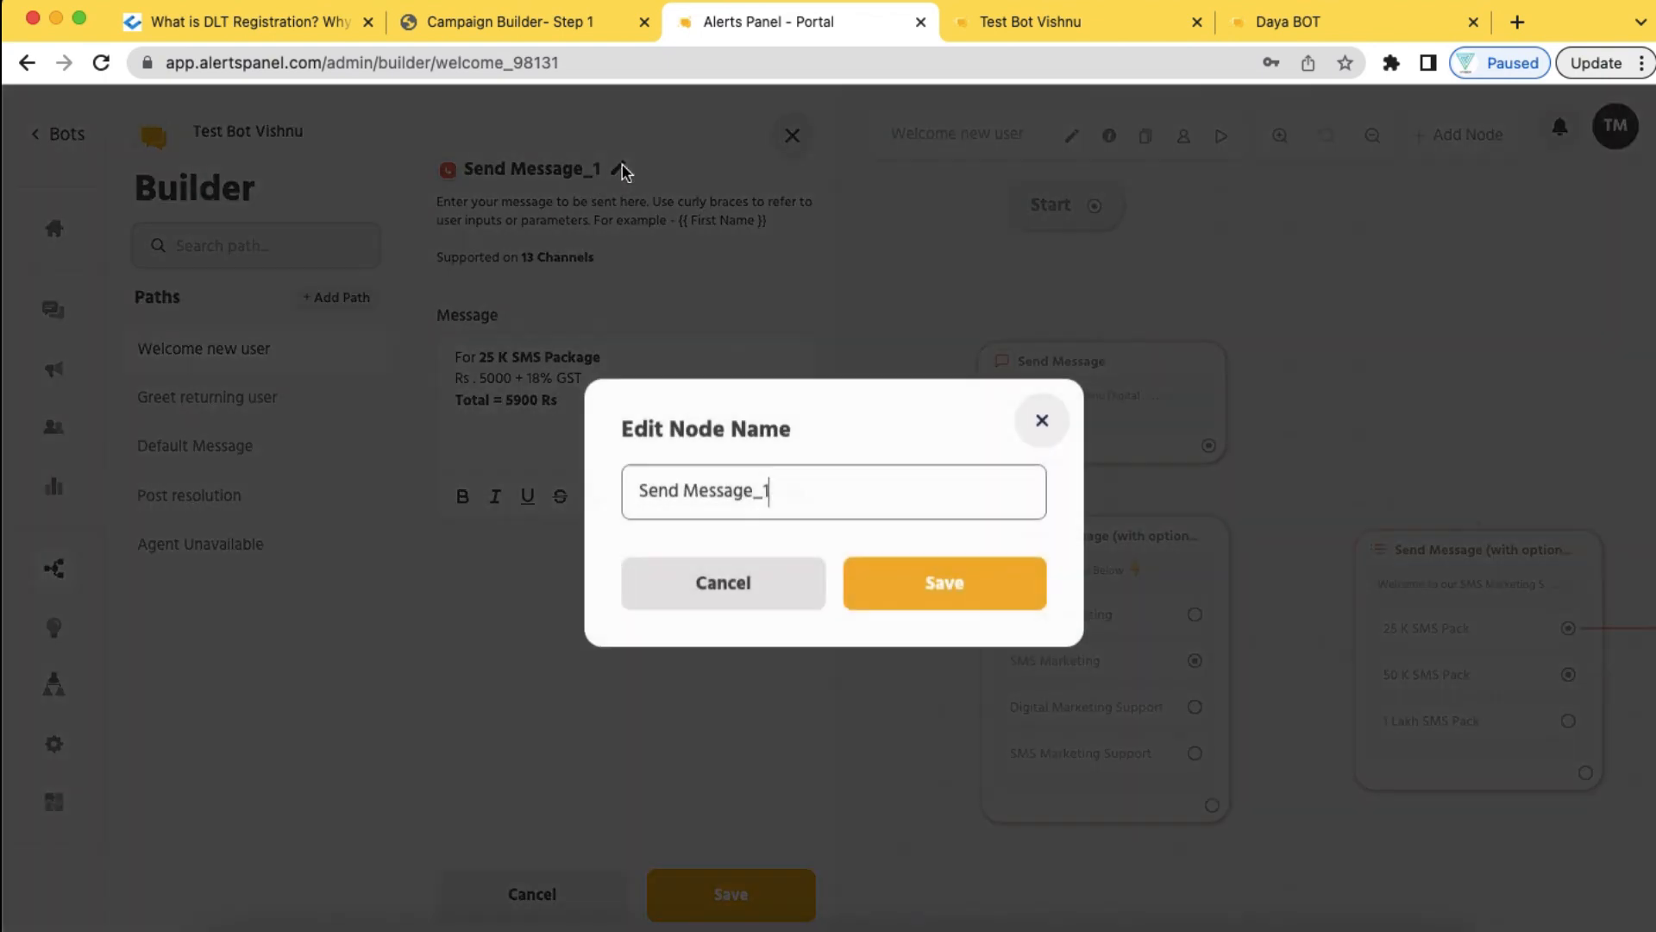
pyautogui.click(772, 489)
pyautogui.press('super+a')
pyautogui.write('25')
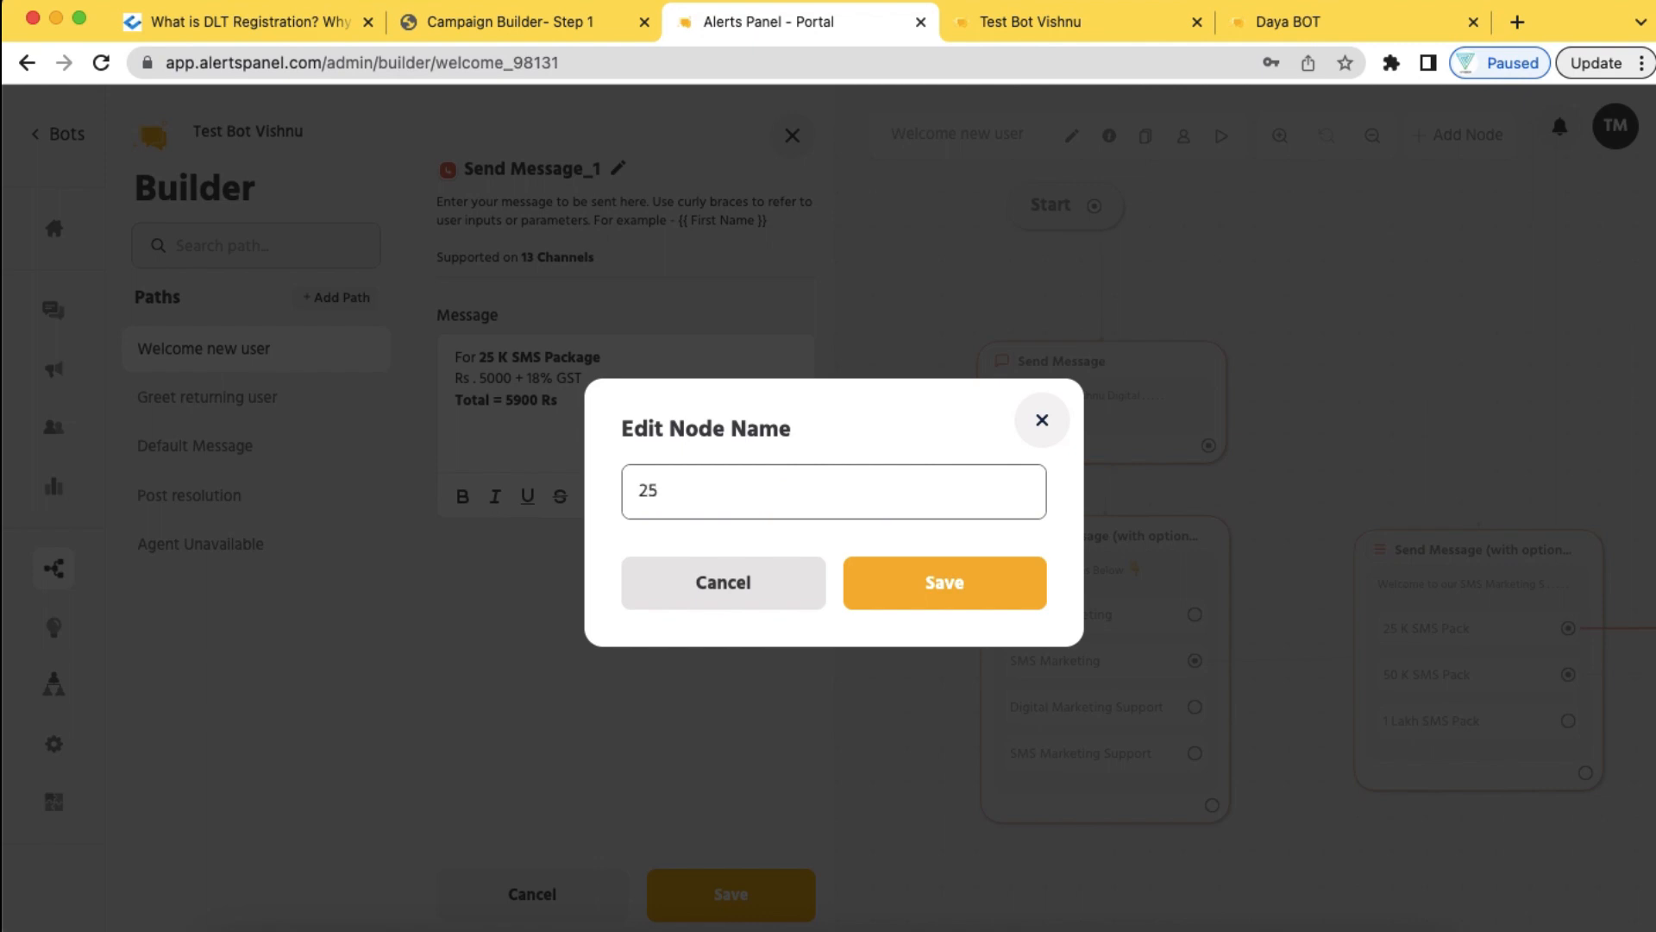
pyautogui.write('K SMS Package')
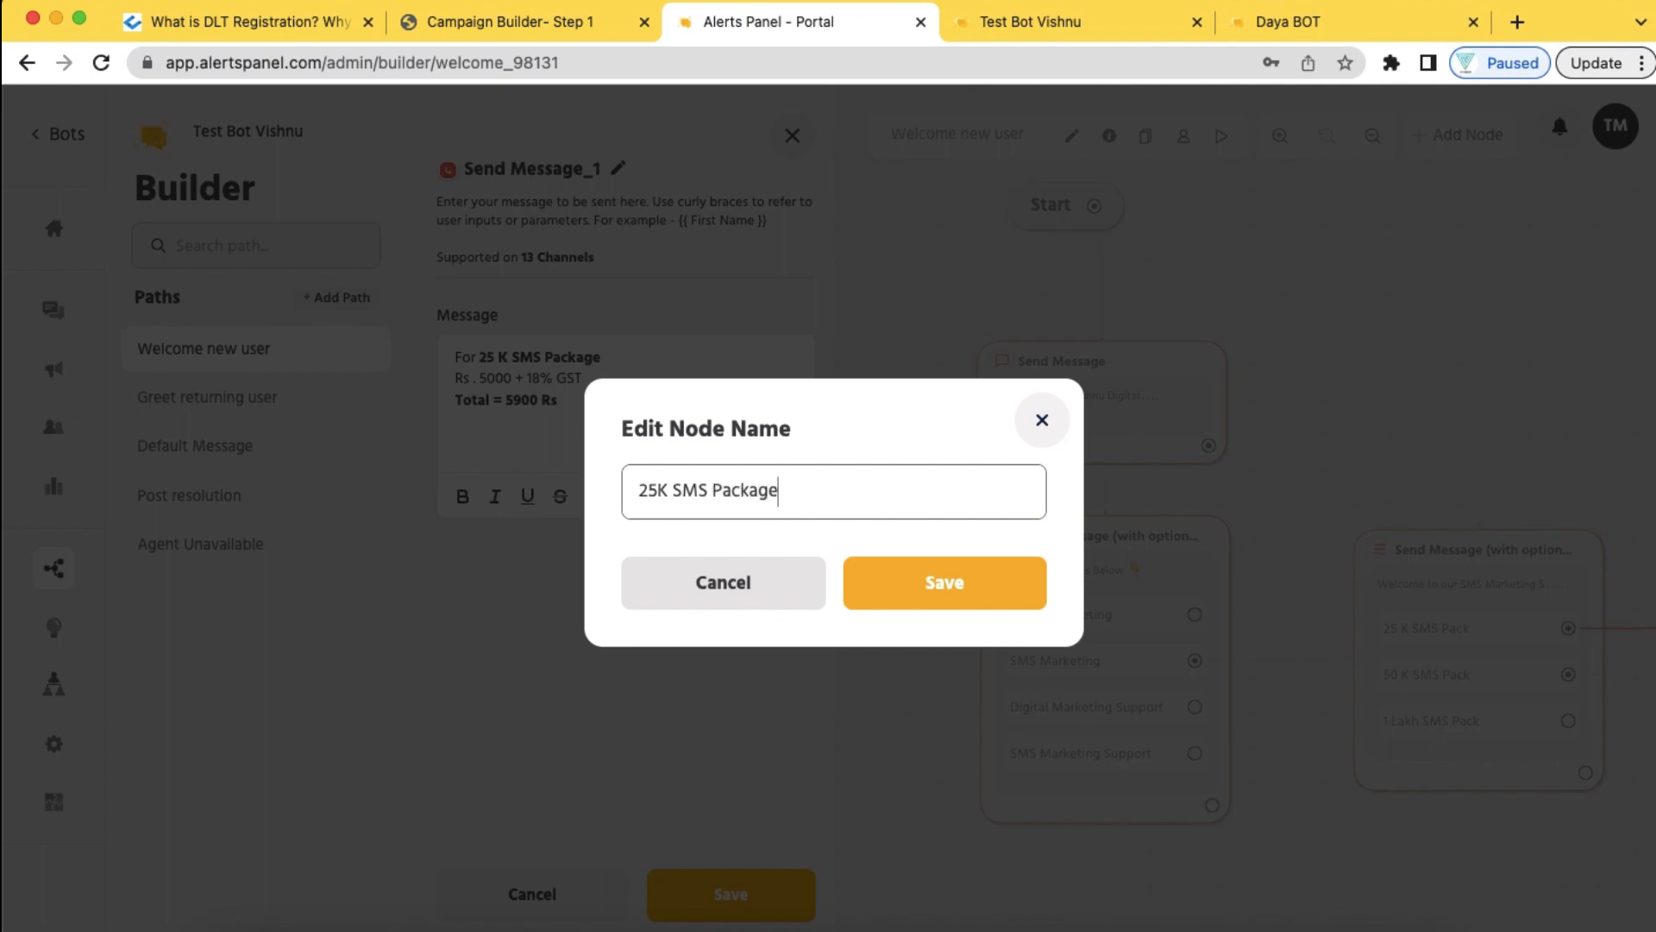
pyautogui.click(923, 584)
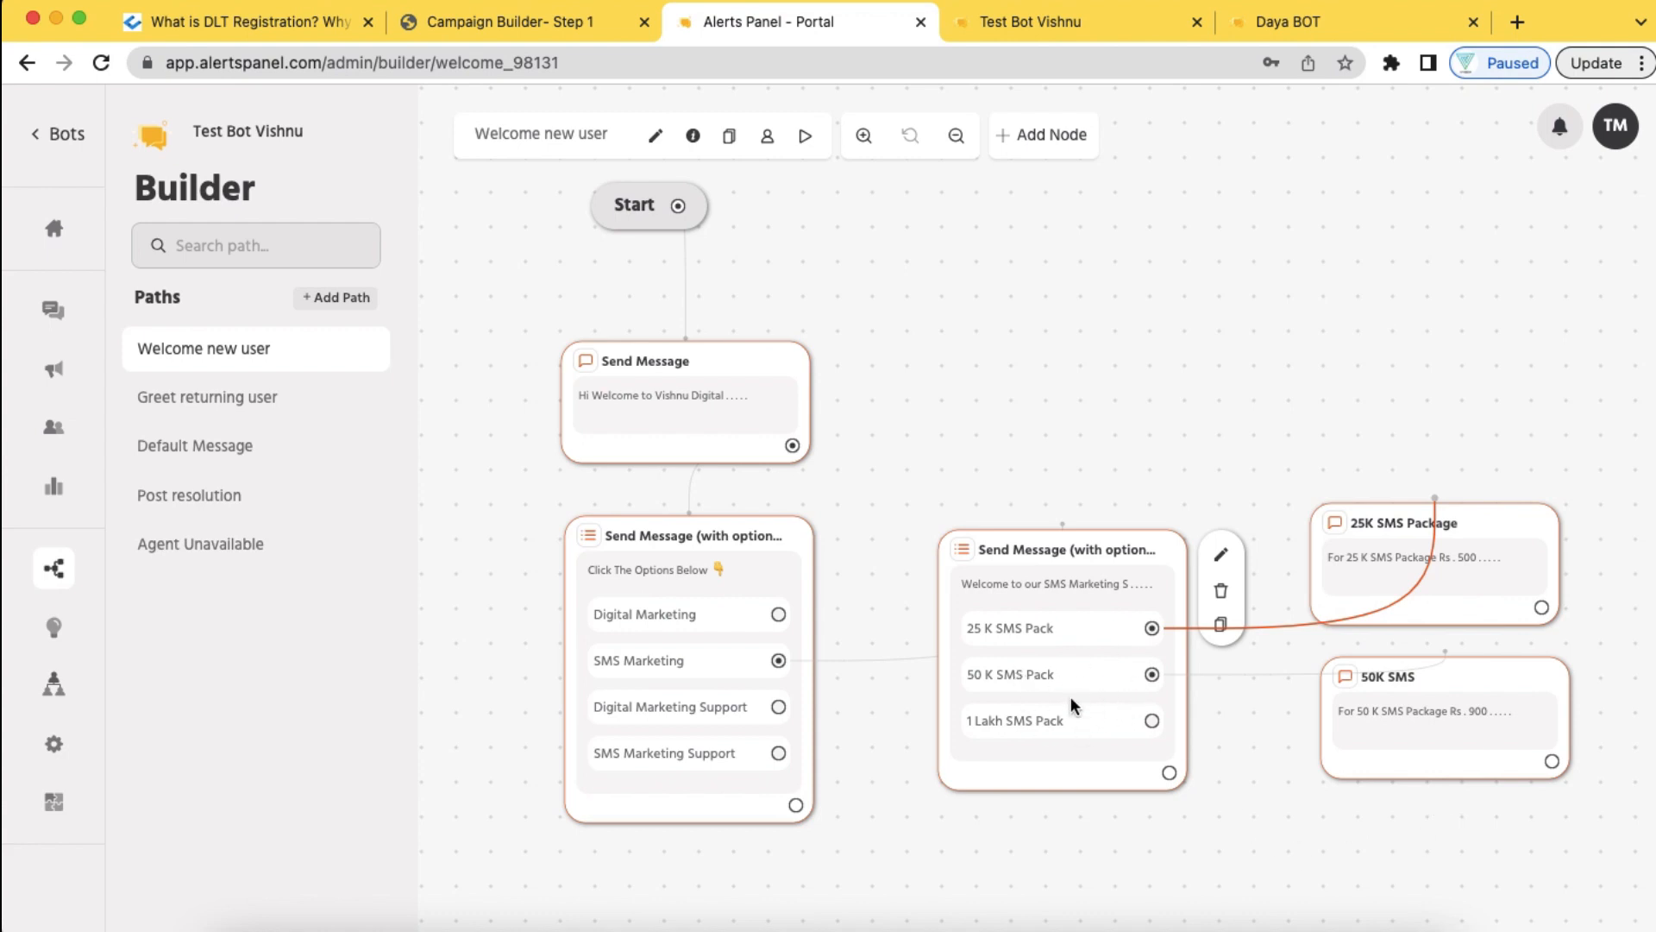
# Add a 'Back' option to the SMS package menu, connected to Send Message (with options), and save
pyautogui.click(1220, 556)
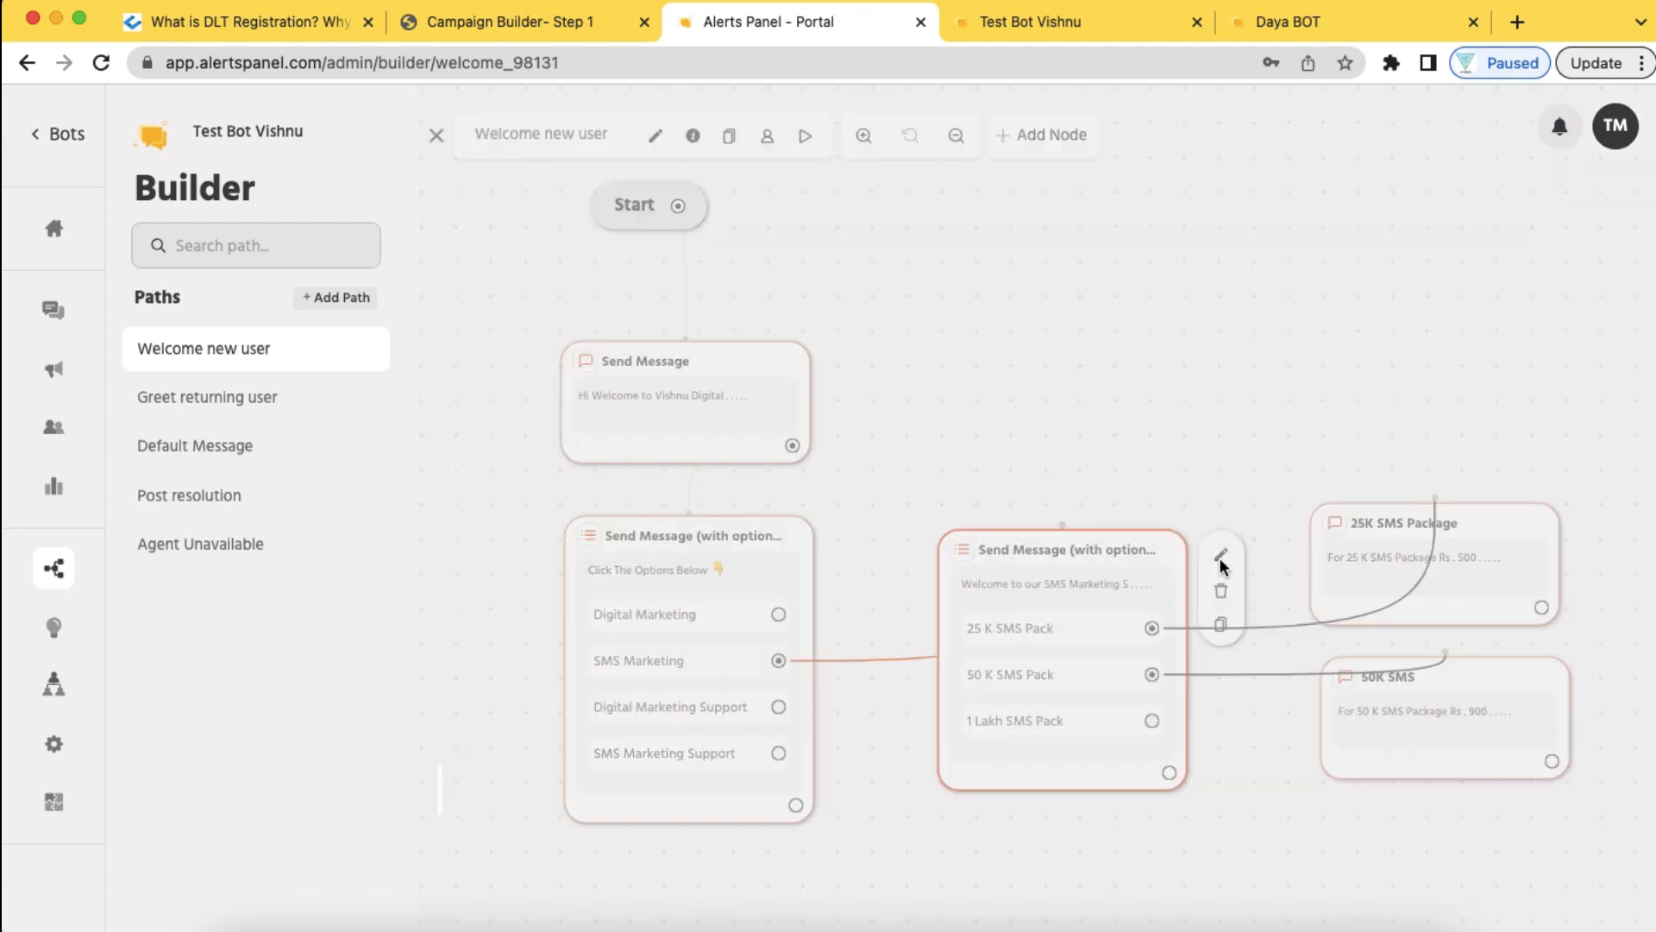
pyautogui.scroll(-10, 635, 695)
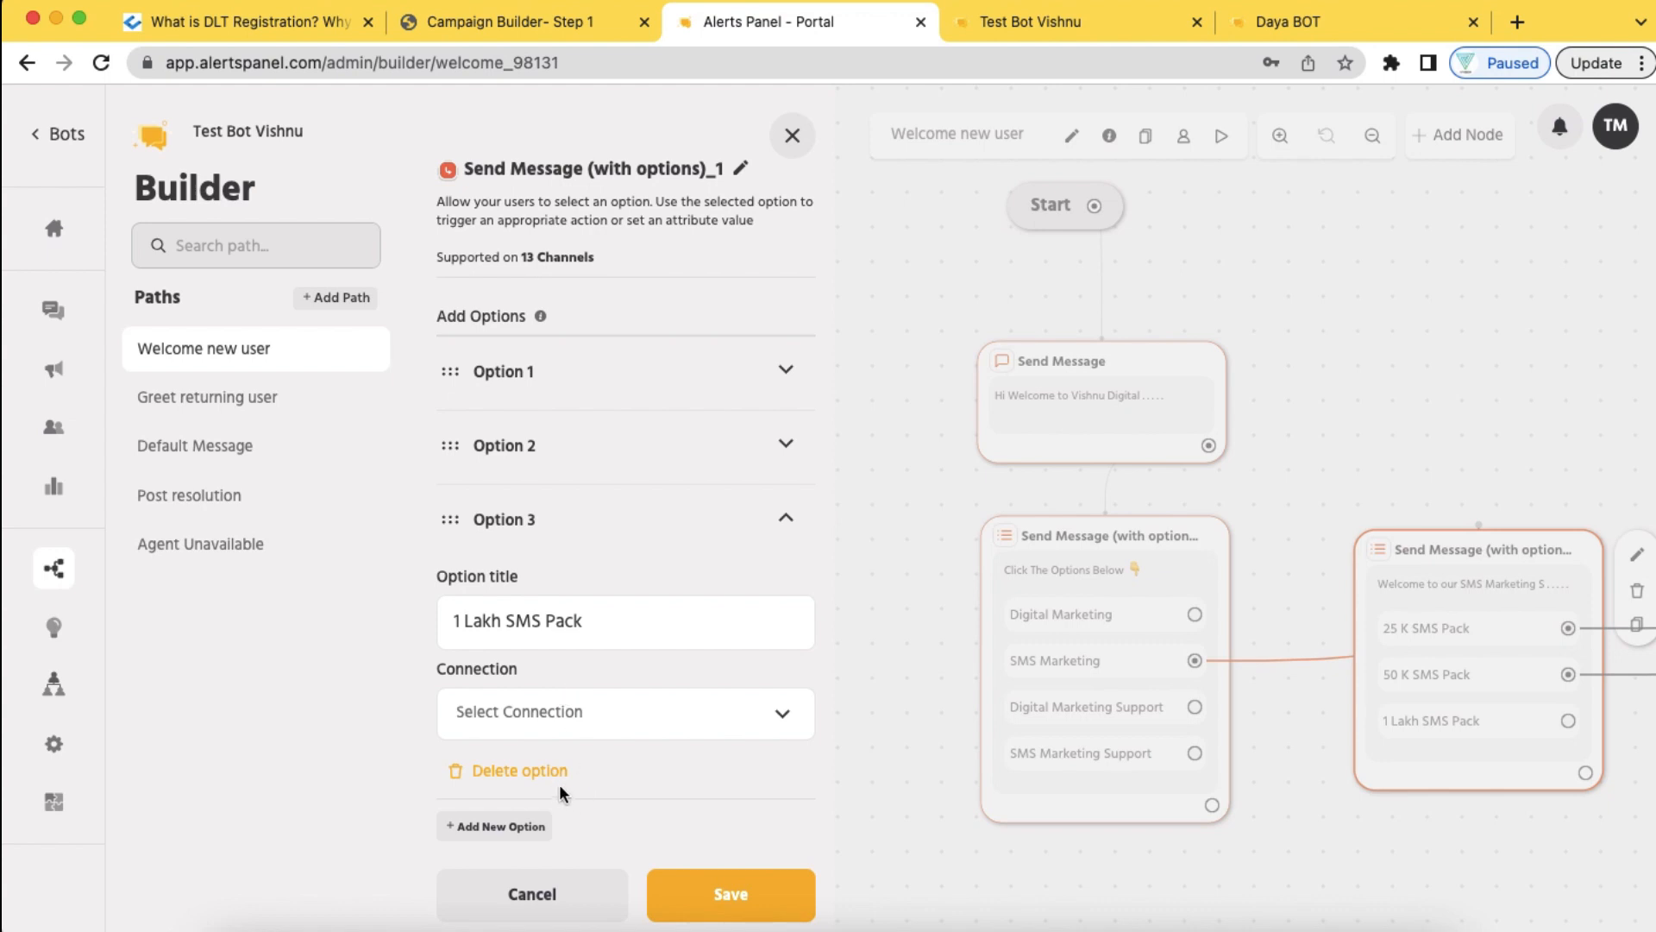
pyautogui.click(527, 829)
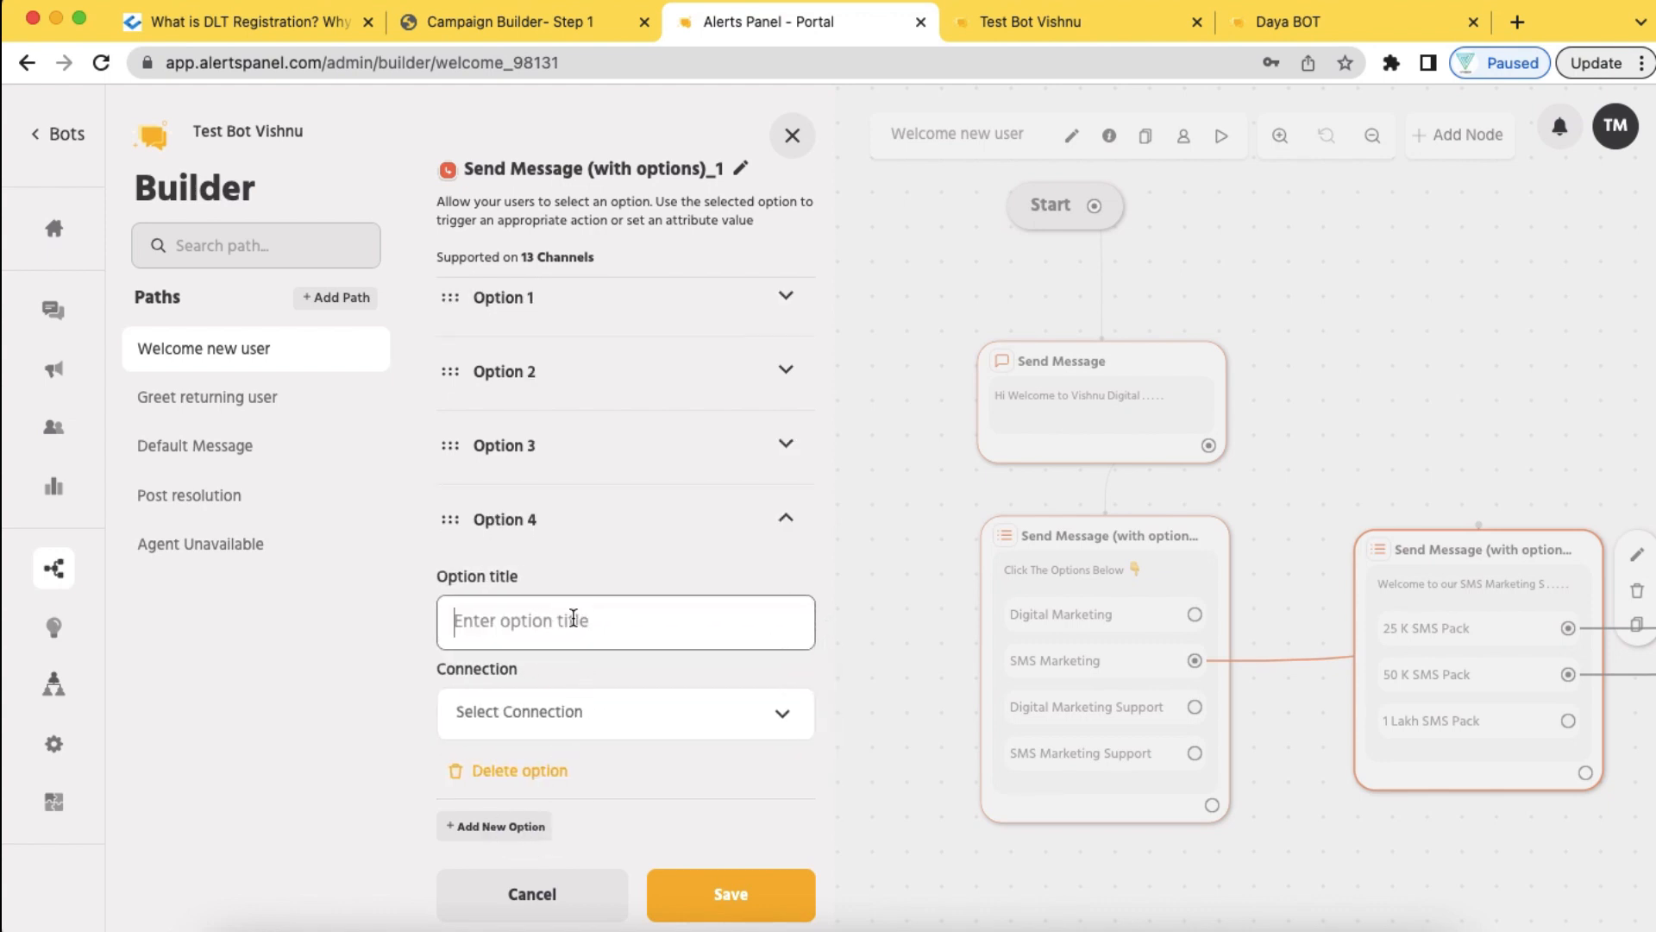
pyautogui.write('Back')
pyautogui.click(784, 716)
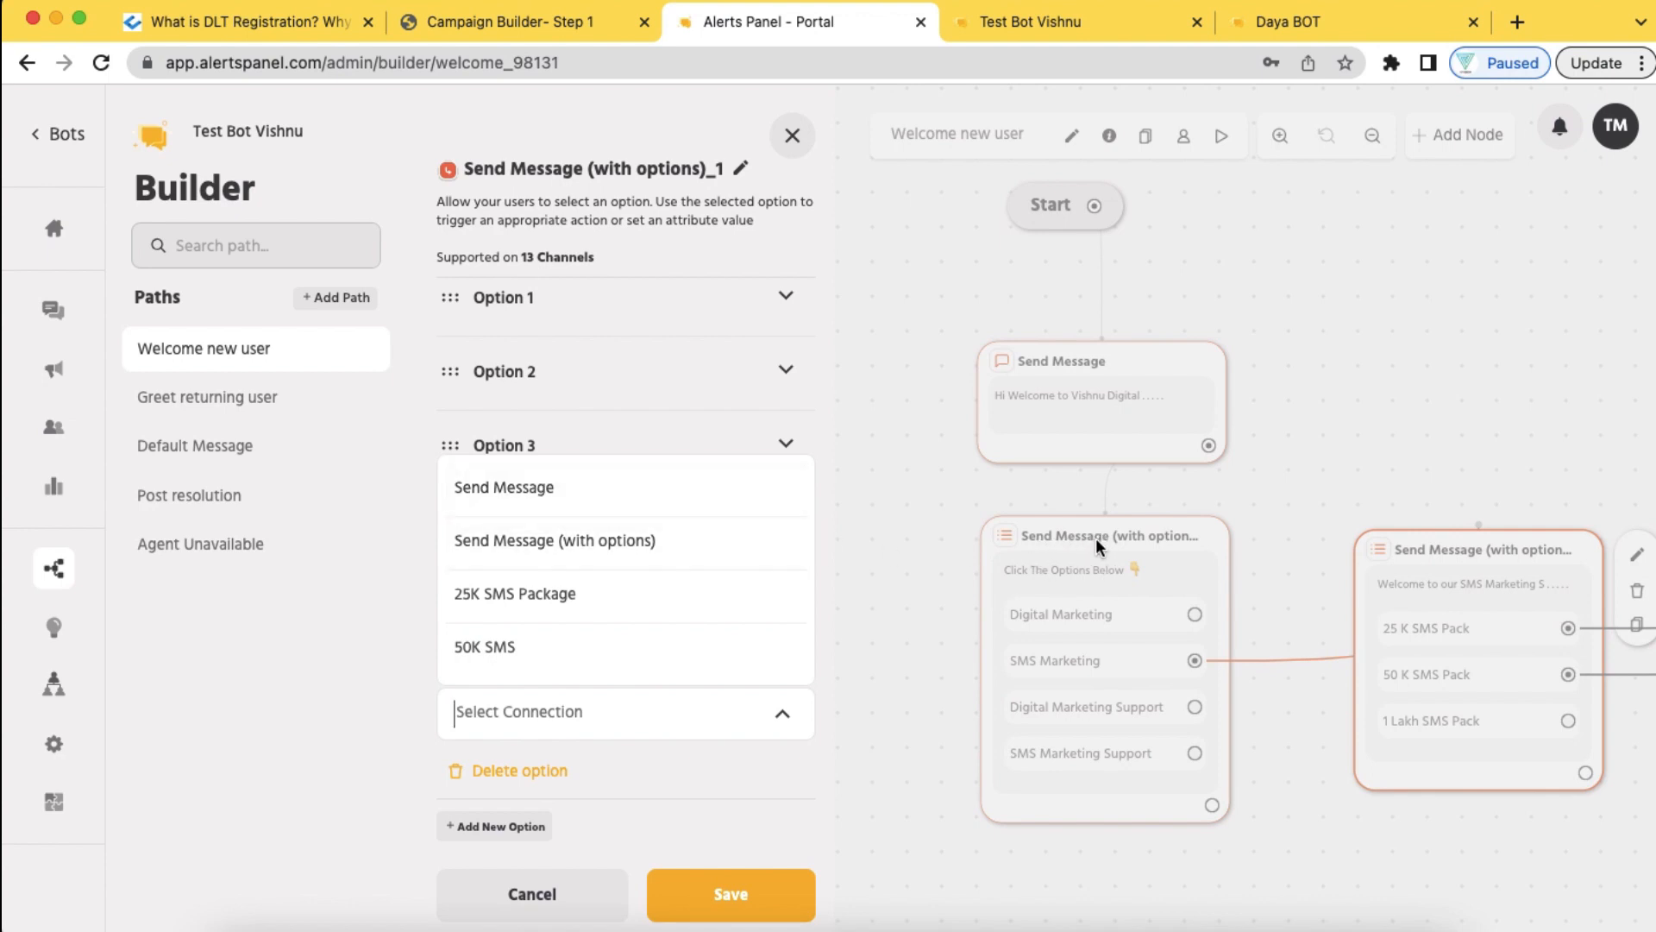
pyautogui.click(685, 552)
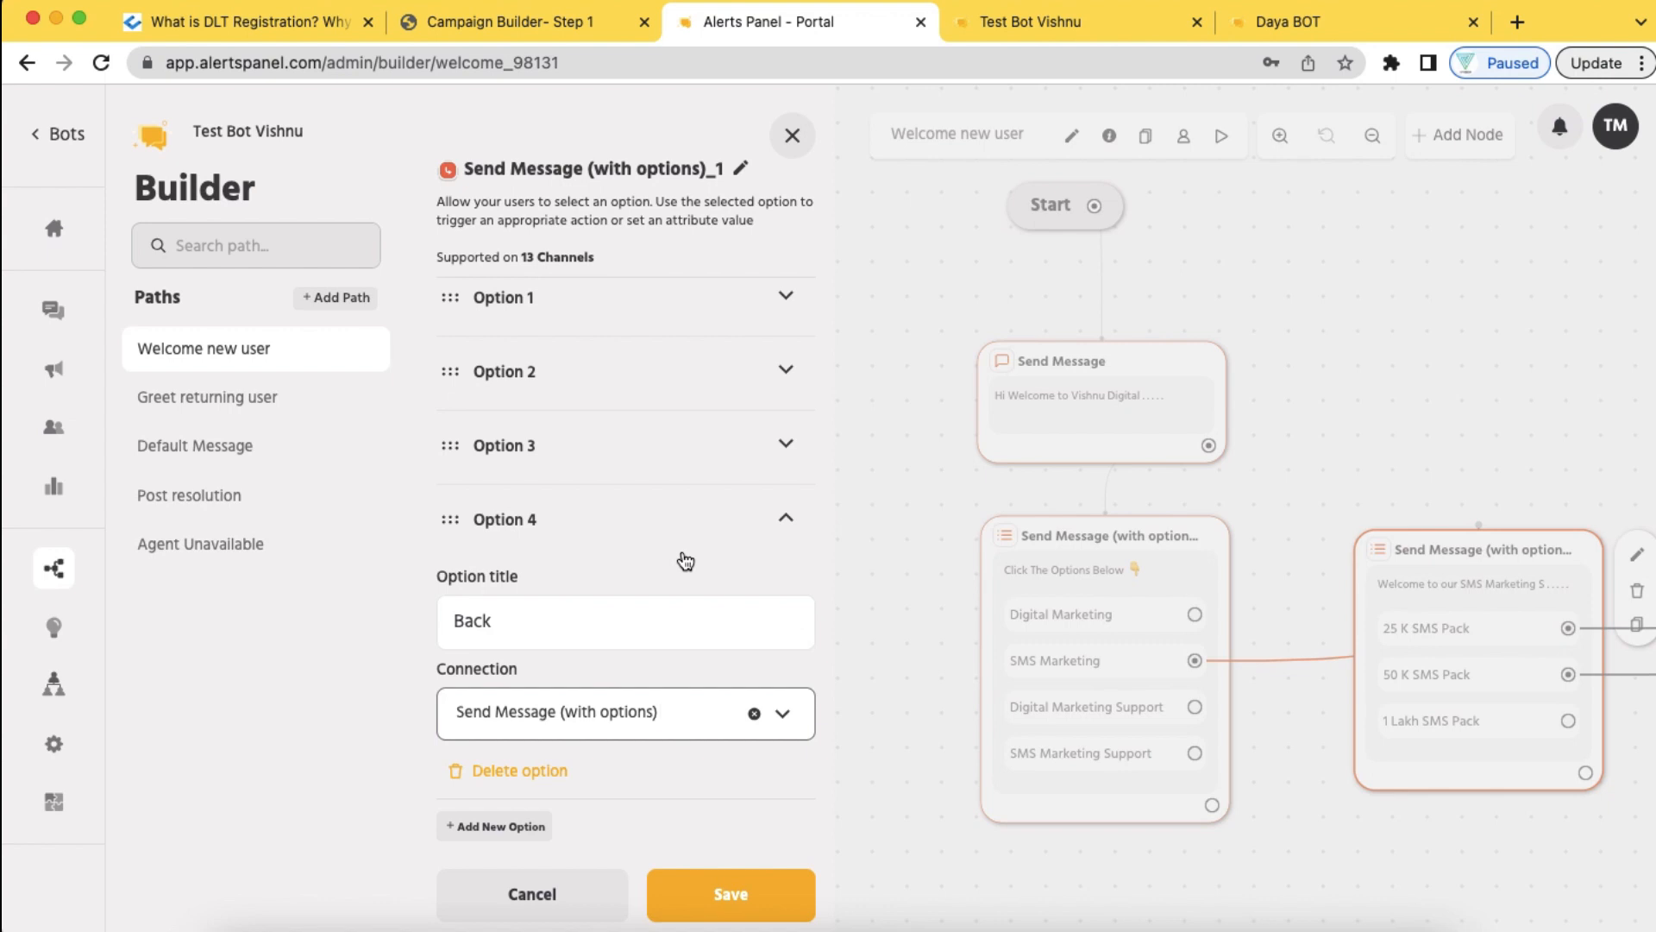
pyautogui.click(731, 893)
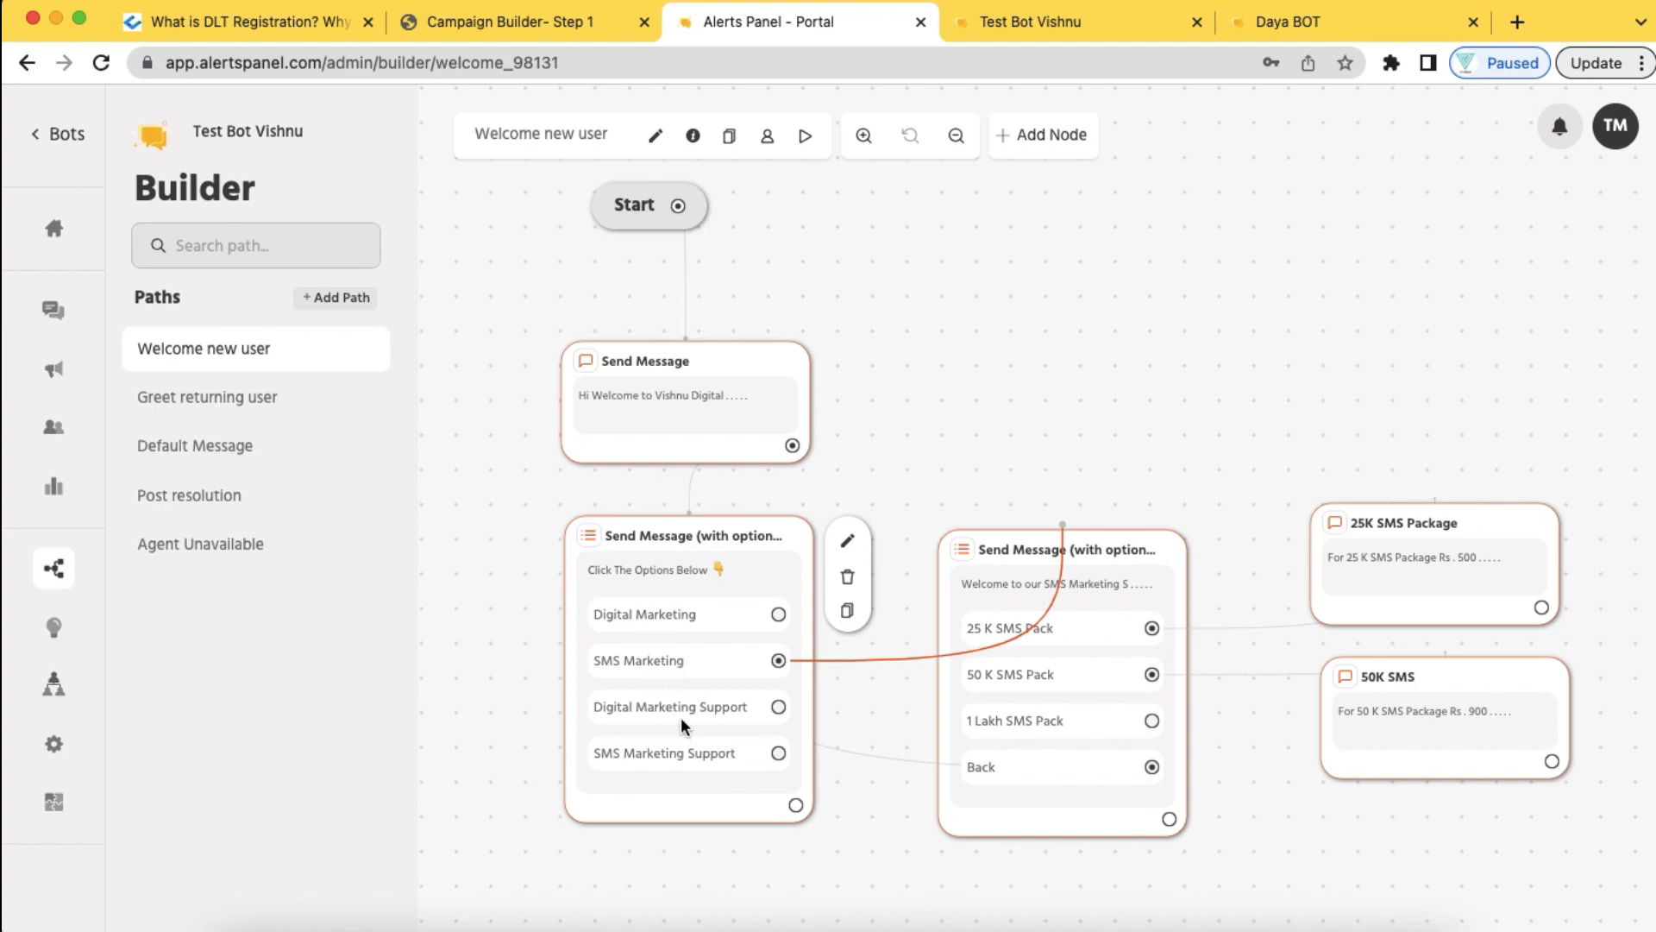
# Add a Send Carousel node to the flow
pyautogui.scroll(-5, 759, 754)
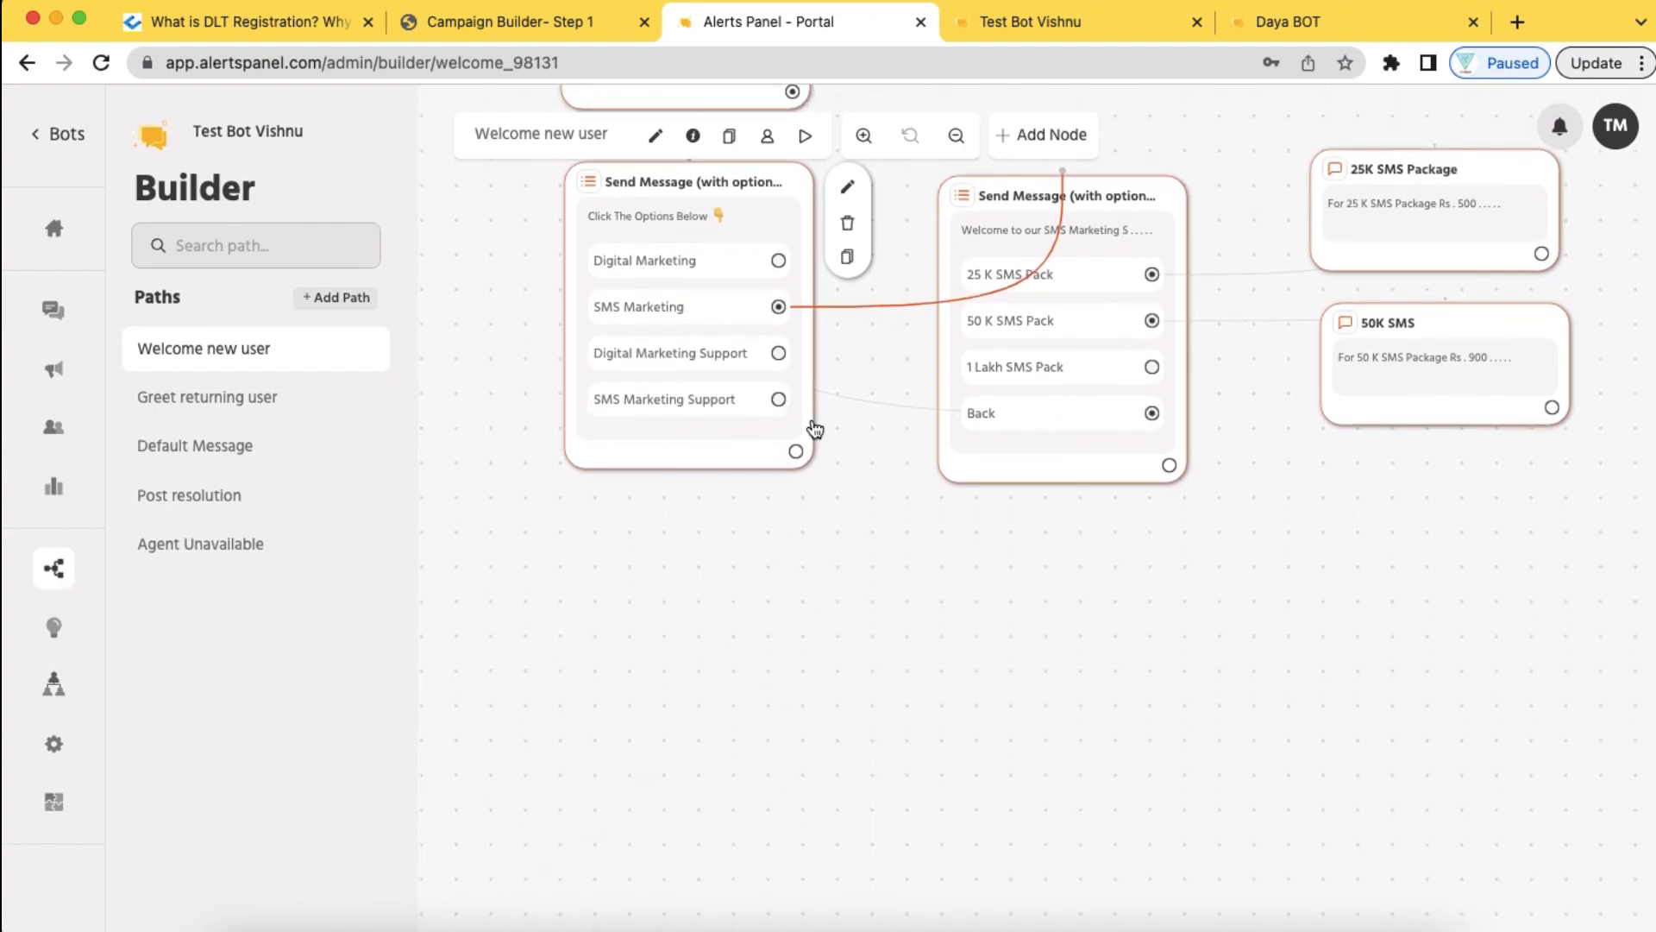
pyautogui.click(1039, 136)
pyautogui.click(1064, 364)
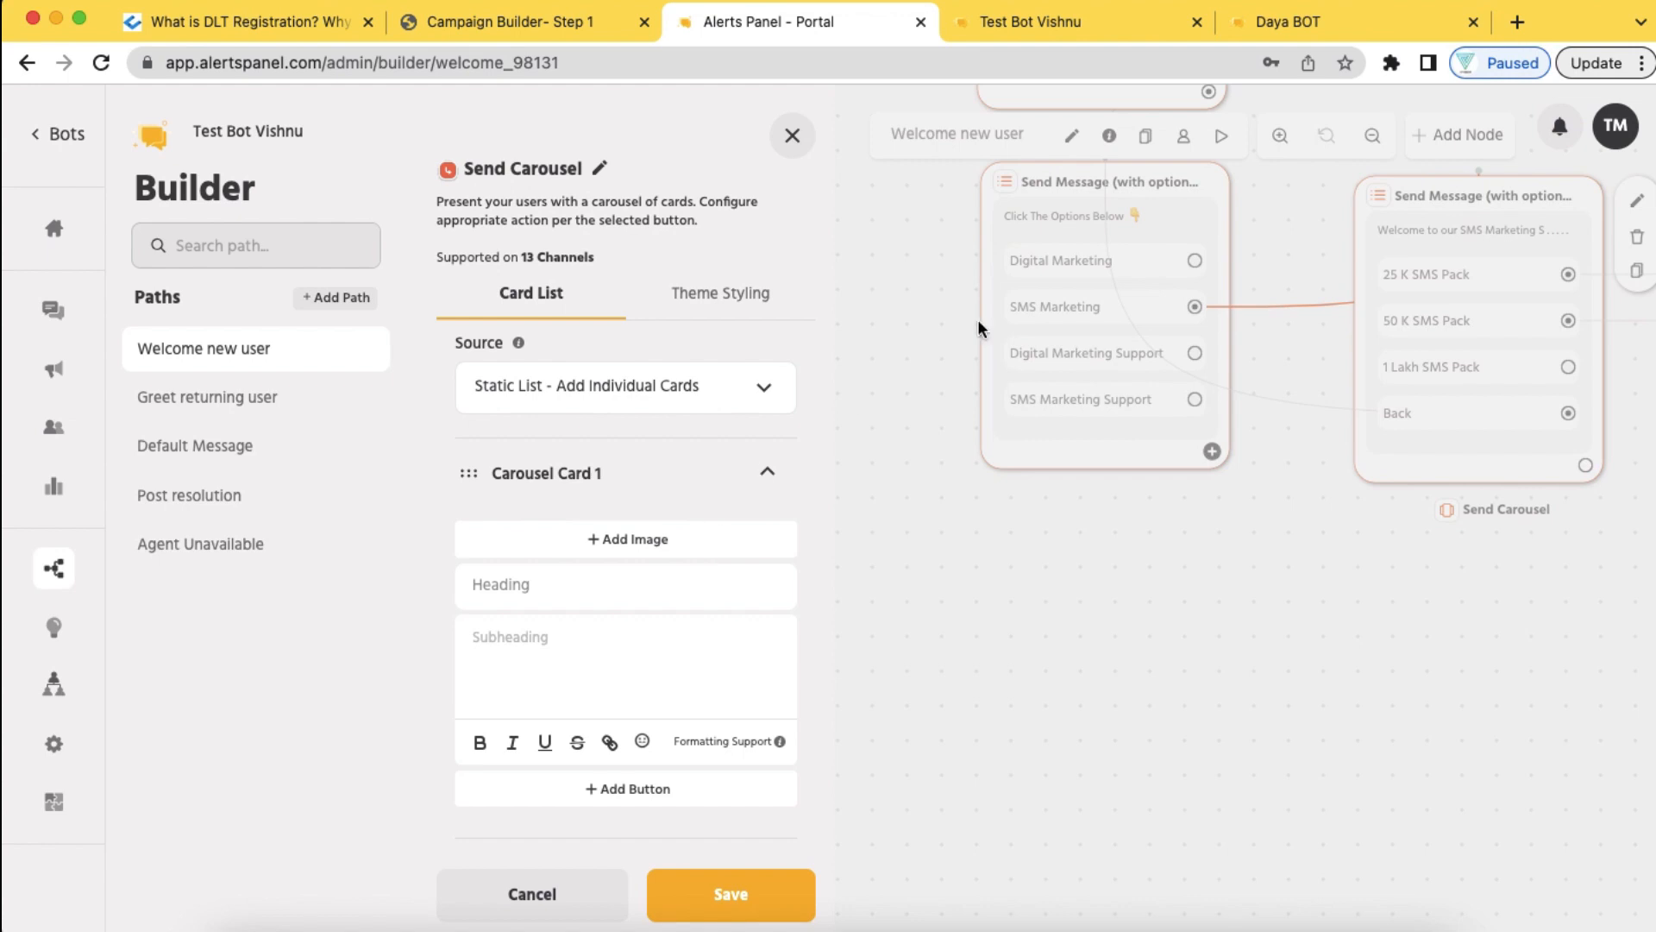
# Load download.jpeg as the first card's image, enter its alt text, and save the image
pyautogui.click(619, 537)
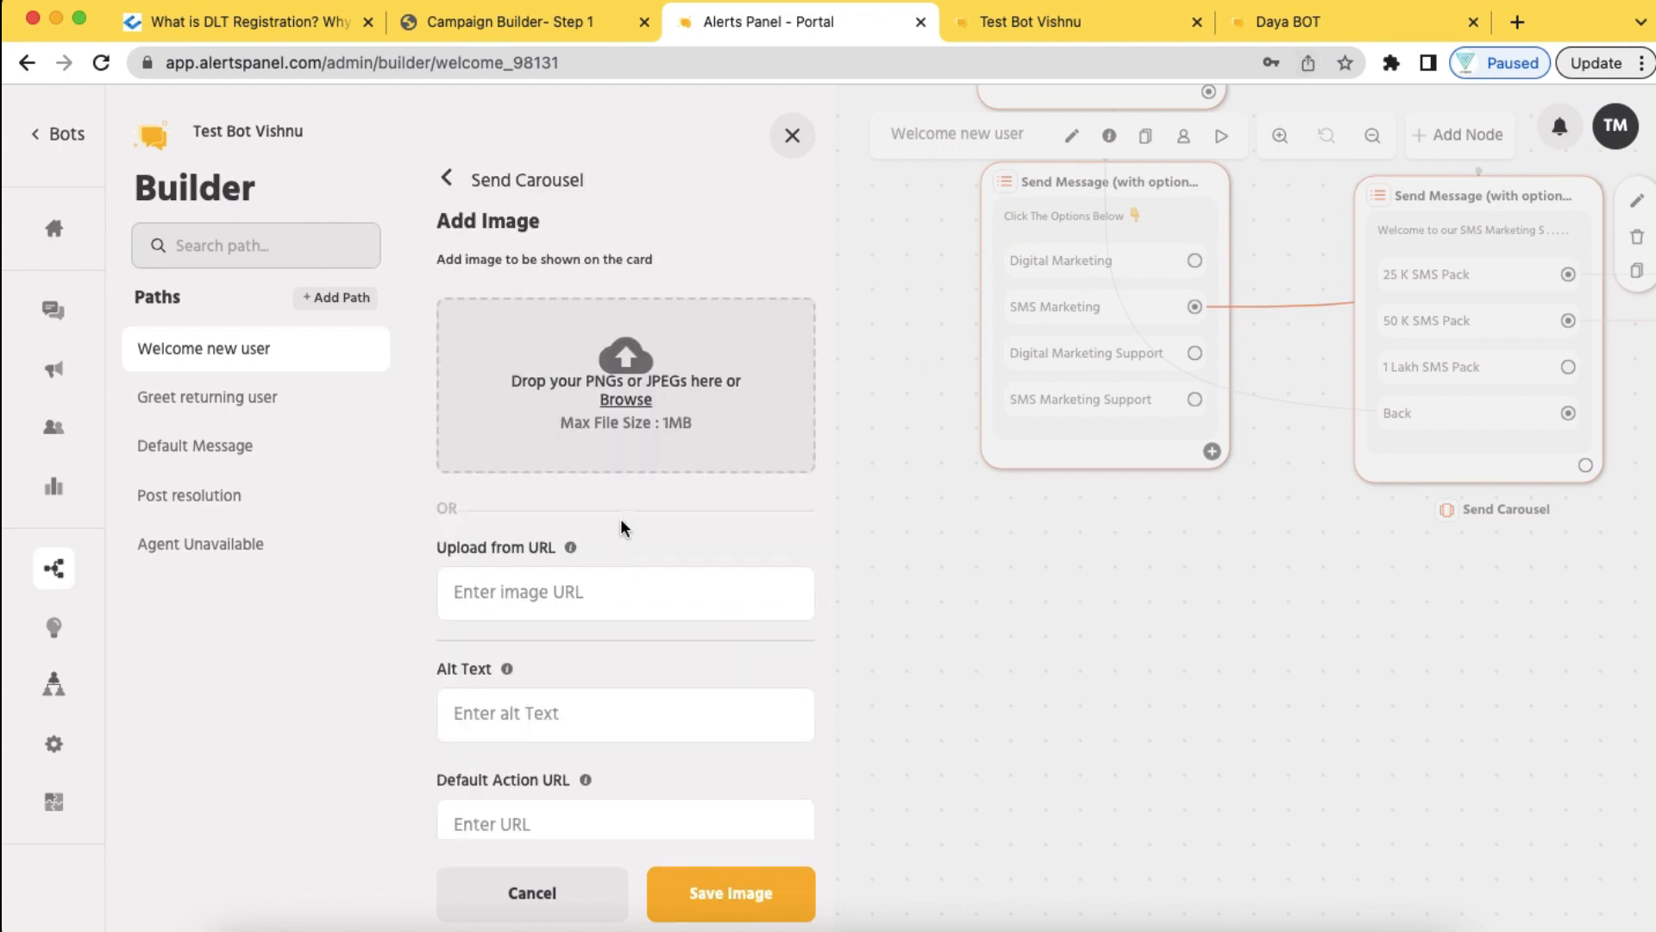
pyautogui.click(630, 402)
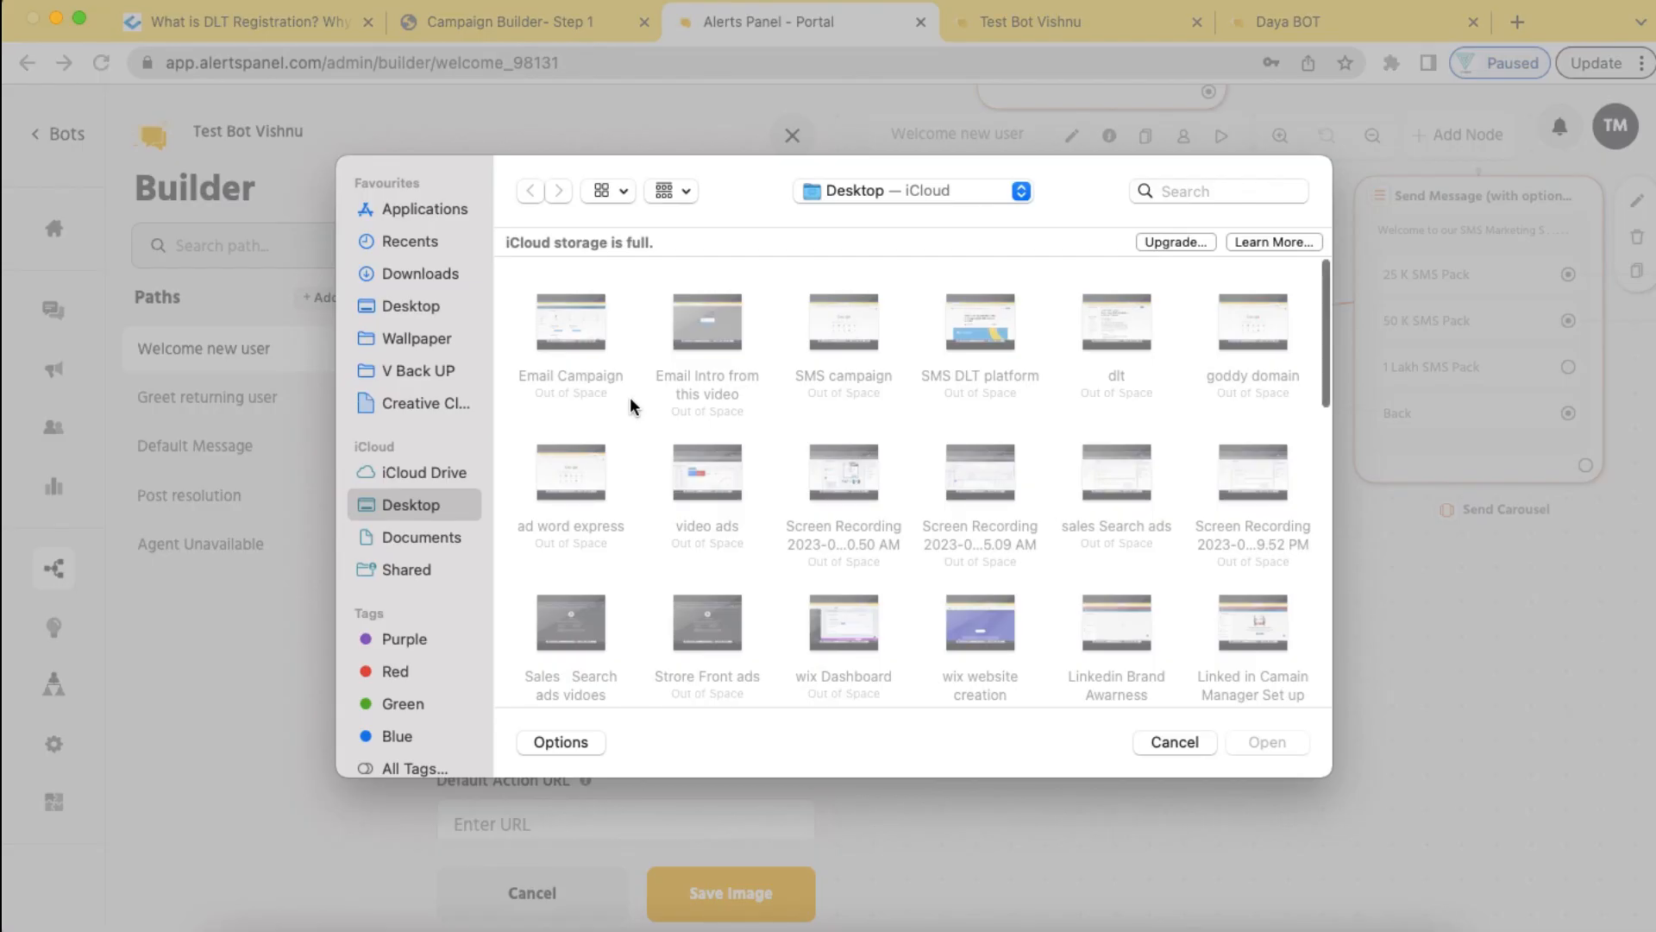
pyautogui.scroll(-3, 862, 542)
pyautogui.click(1132, 514)
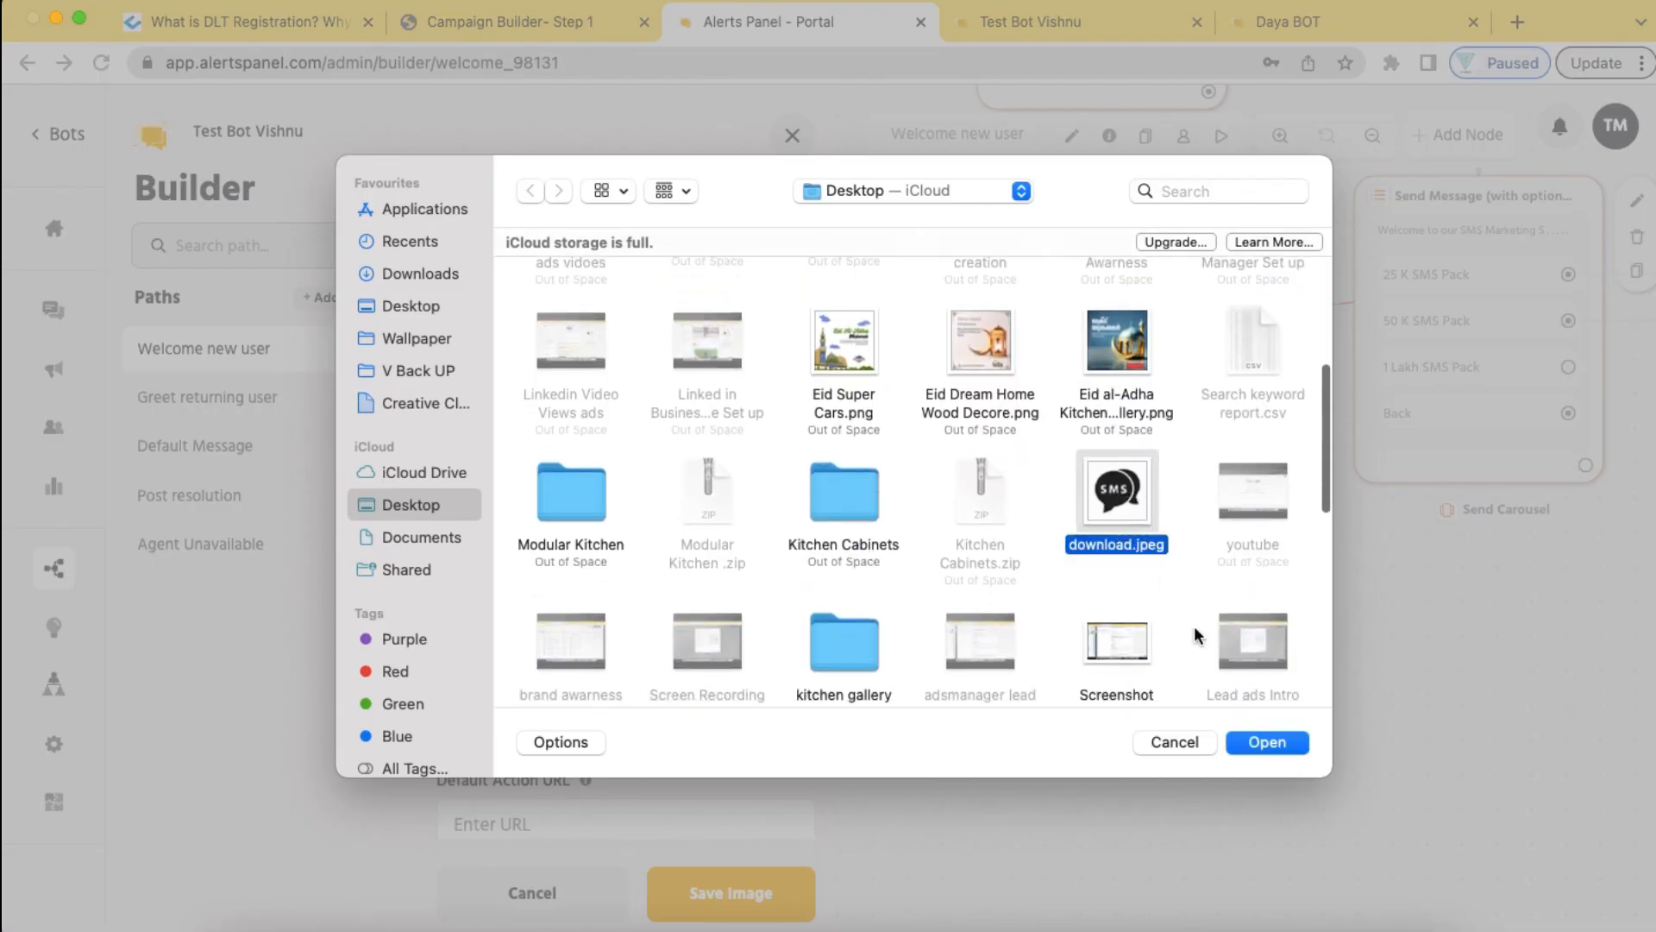
pyautogui.click(1265, 743)
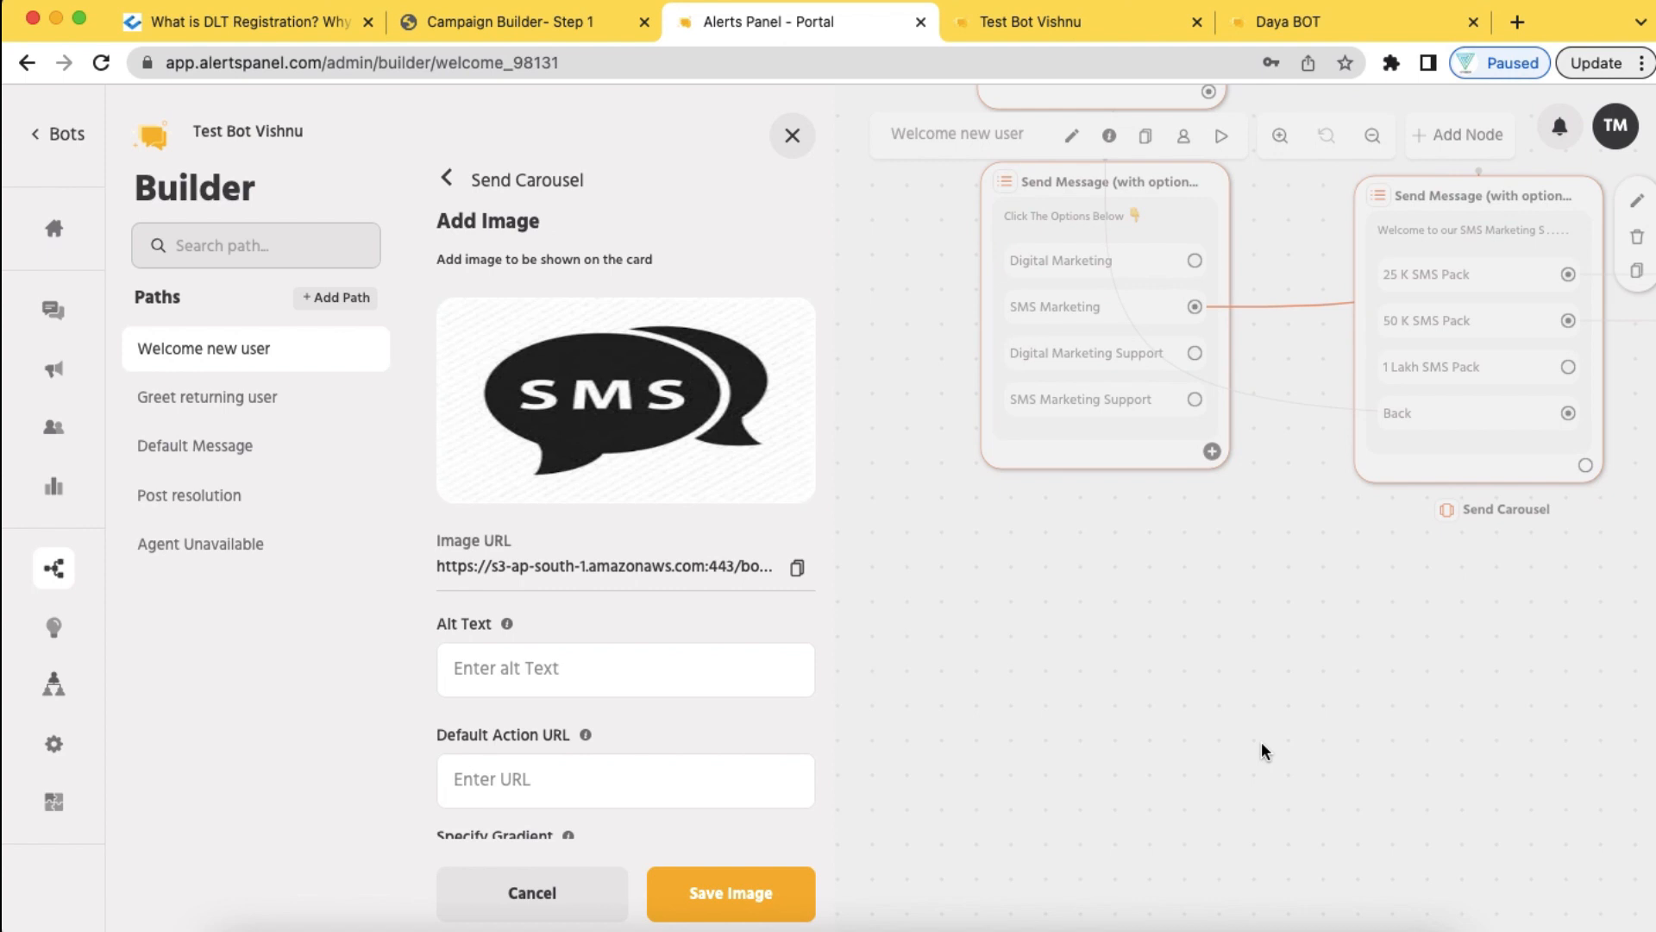
pyautogui.scroll(-3, 775, 743)
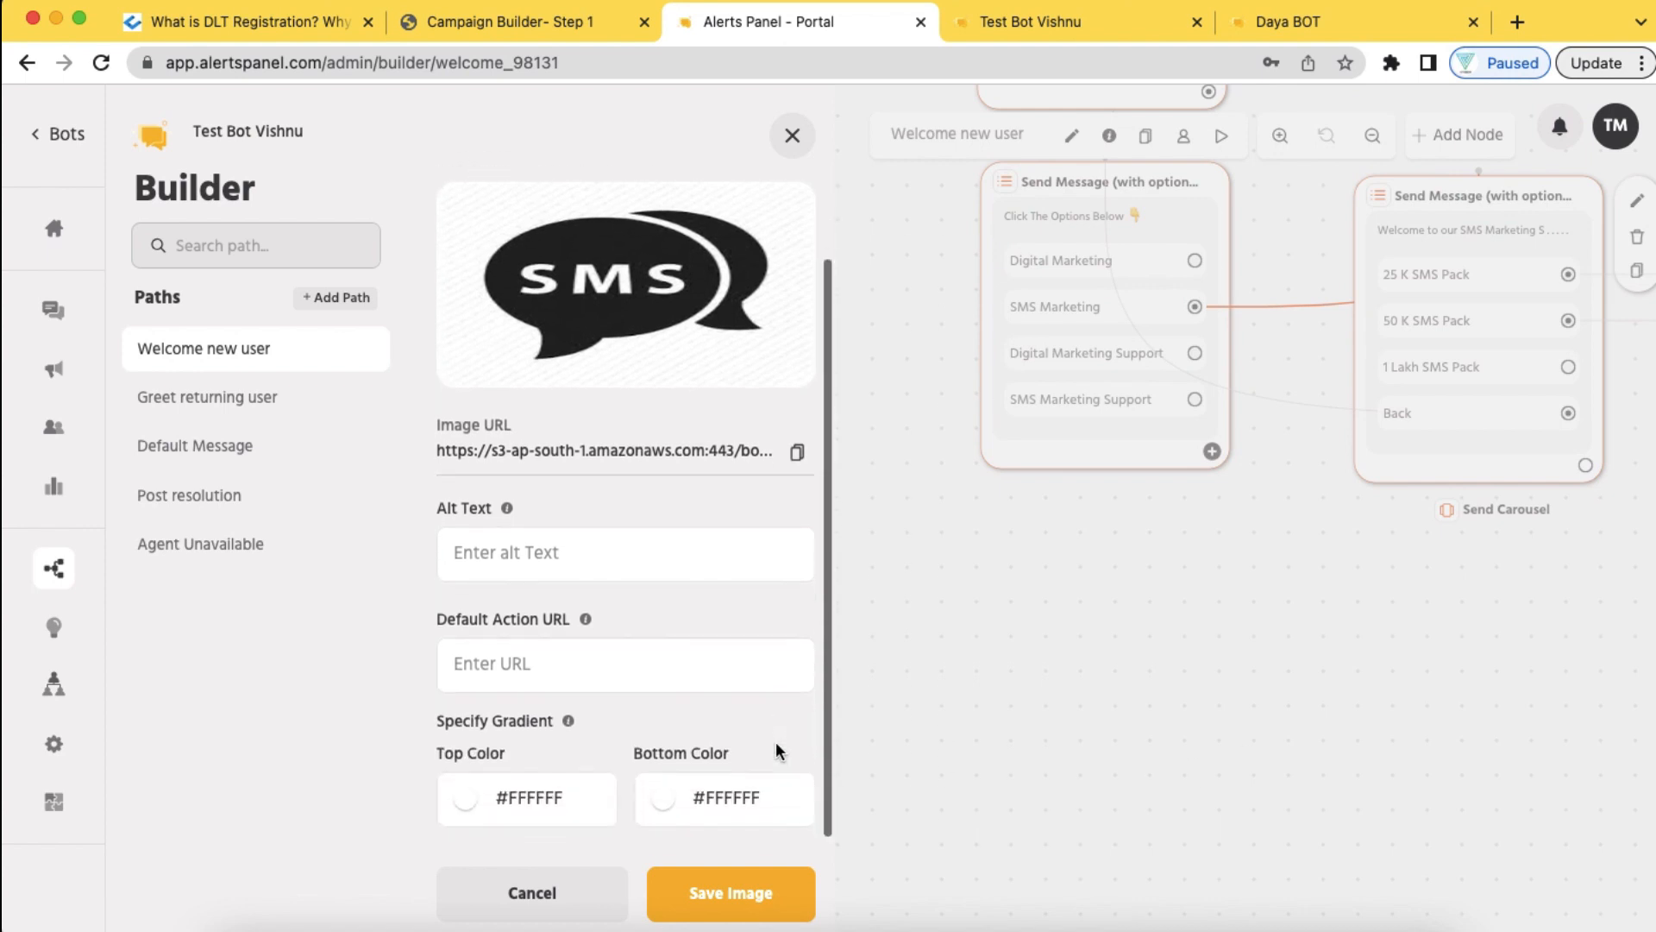
pyautogui.click(632, 560)
pyautogui.write('SMS S')
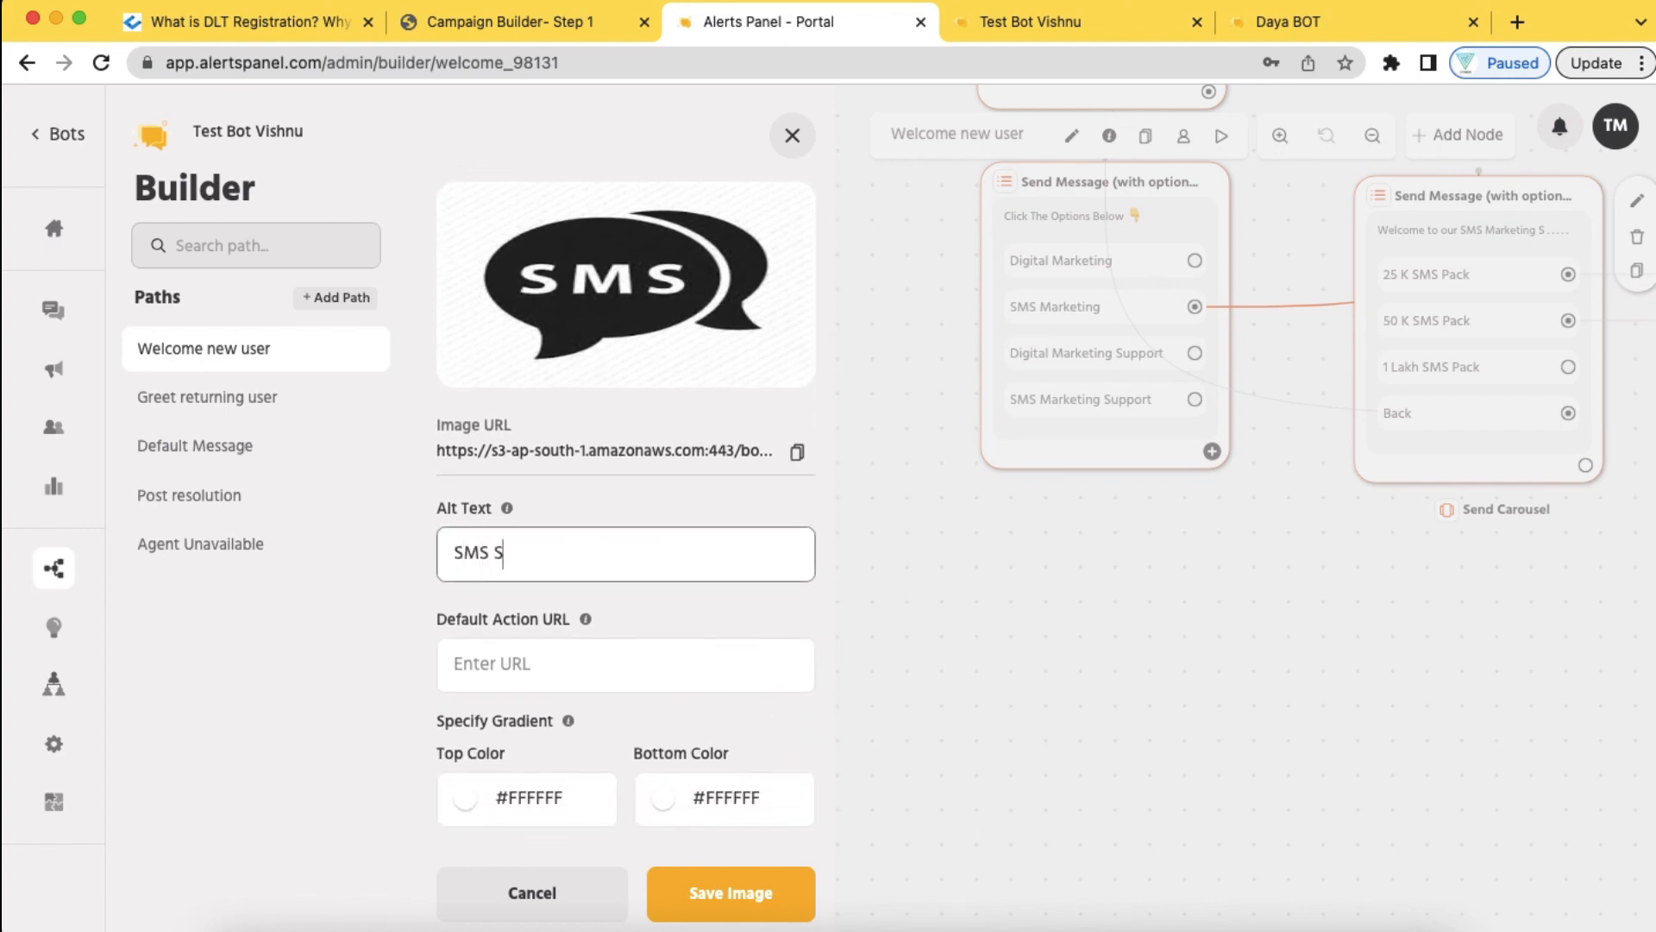
pyautogui.write('upport Vishnu')
pyautogui.click(734, 897)
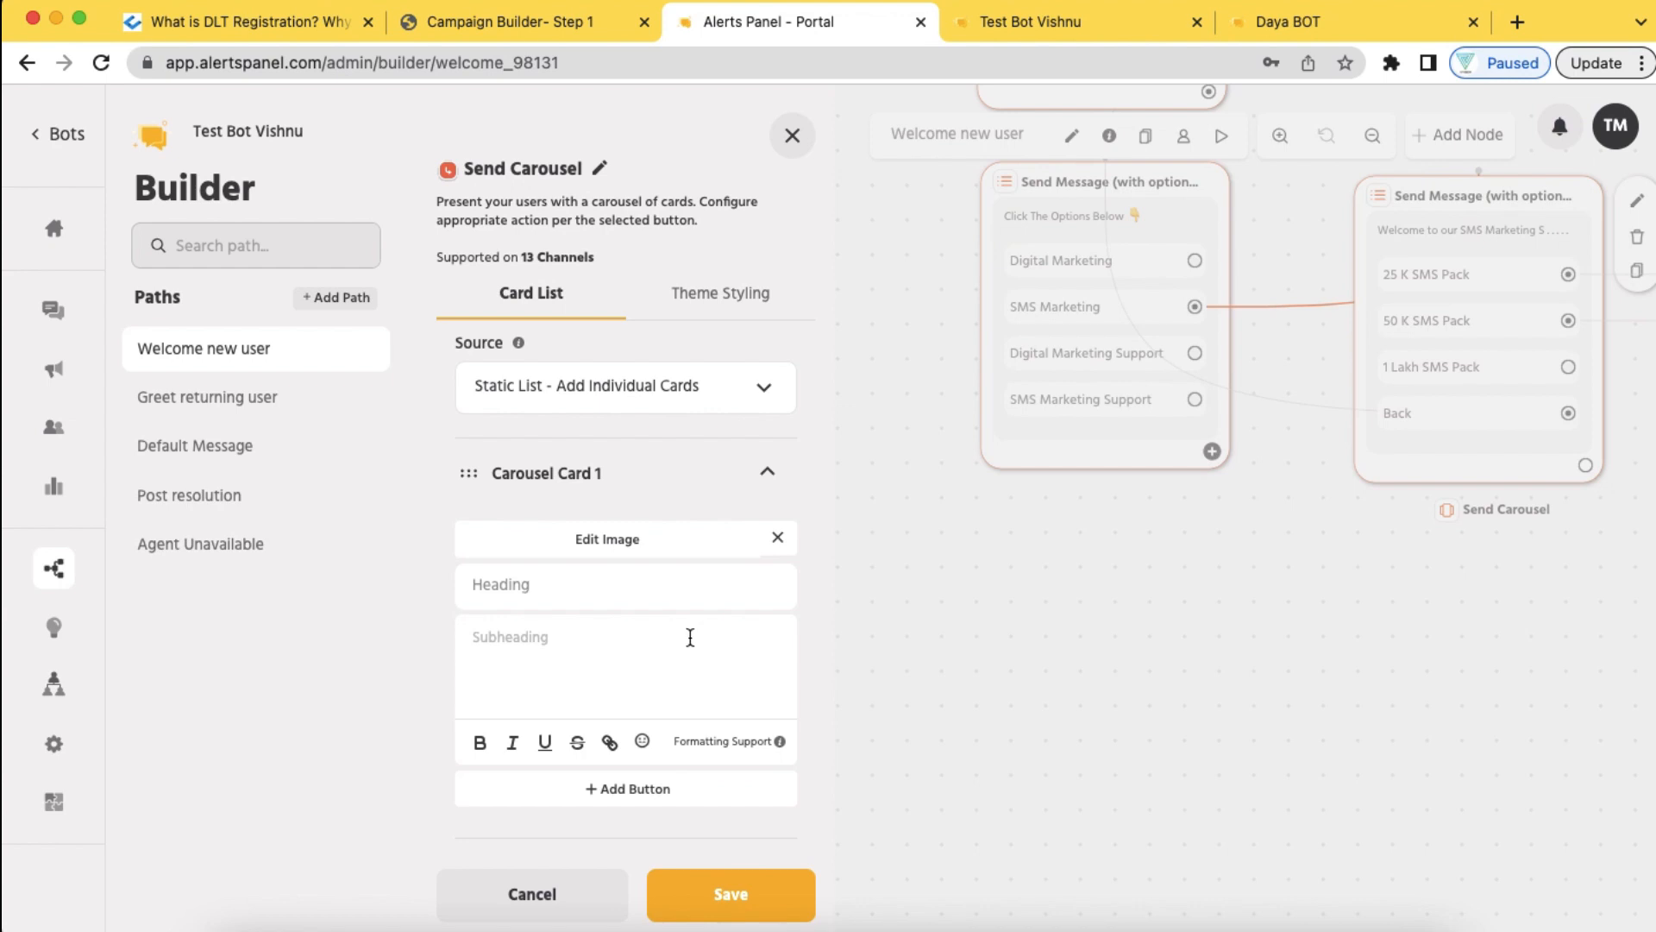
# Give the first card a person's name as heading and subheading 'SMS Support please click the Button'
pyautogui.scroll(-1, 690, 637)
pyautogui.click(552, 528)
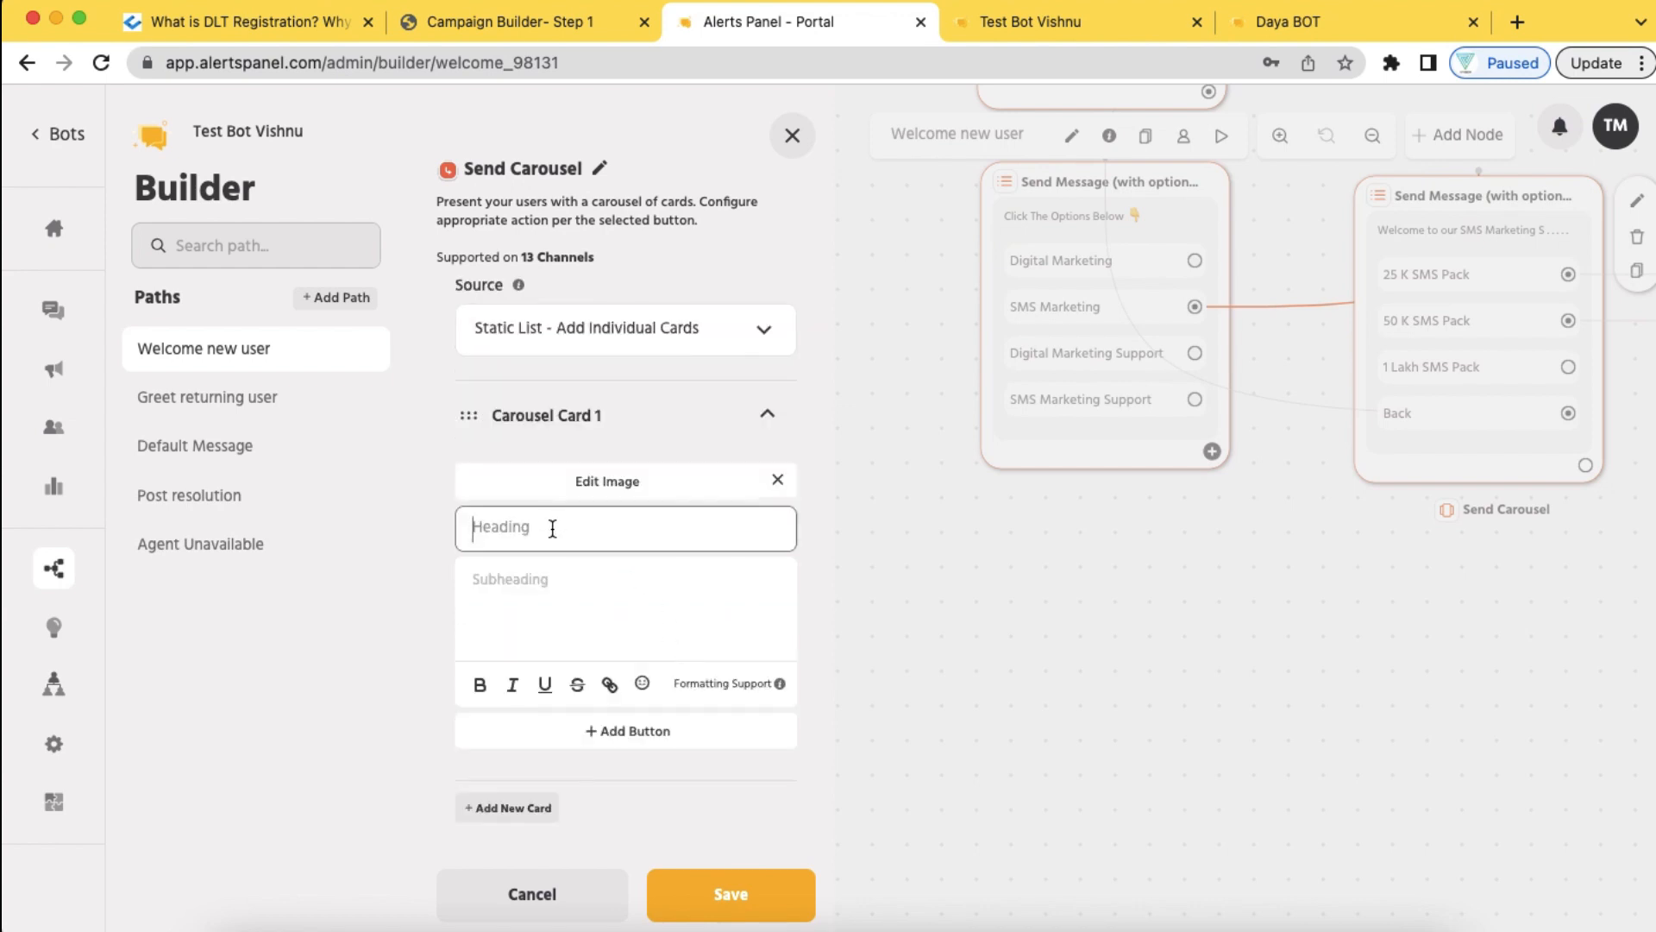
pyautogui.write('Vishnu')
pyautogui.click(537, 594)
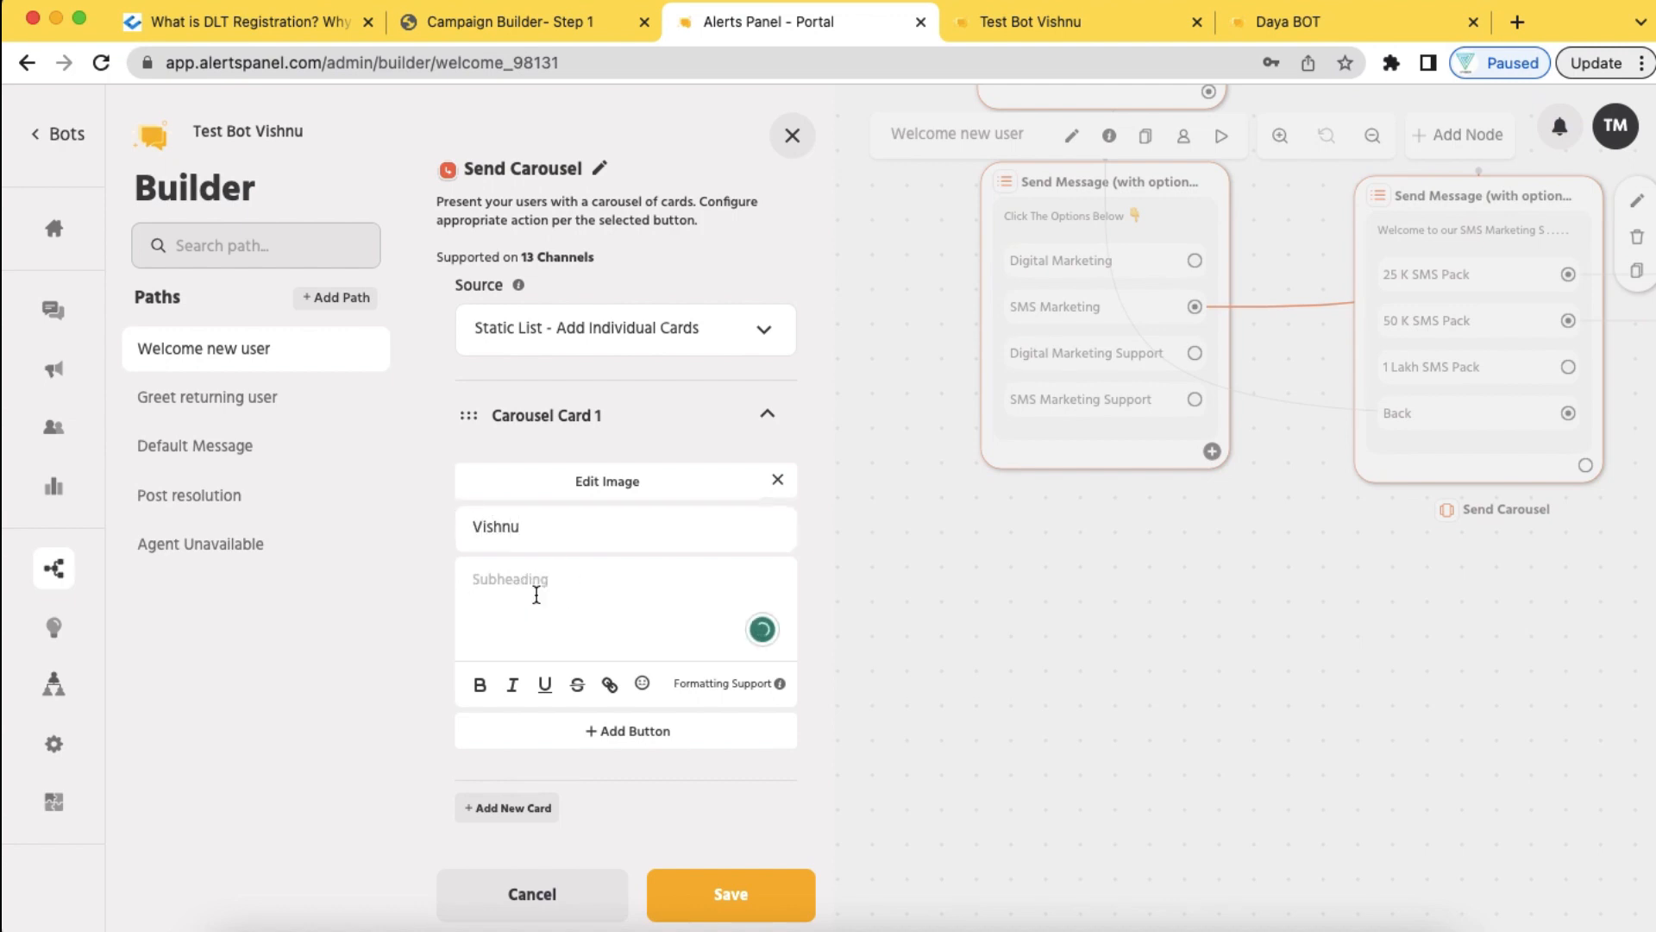
pyautogui.write('SMS Support please')
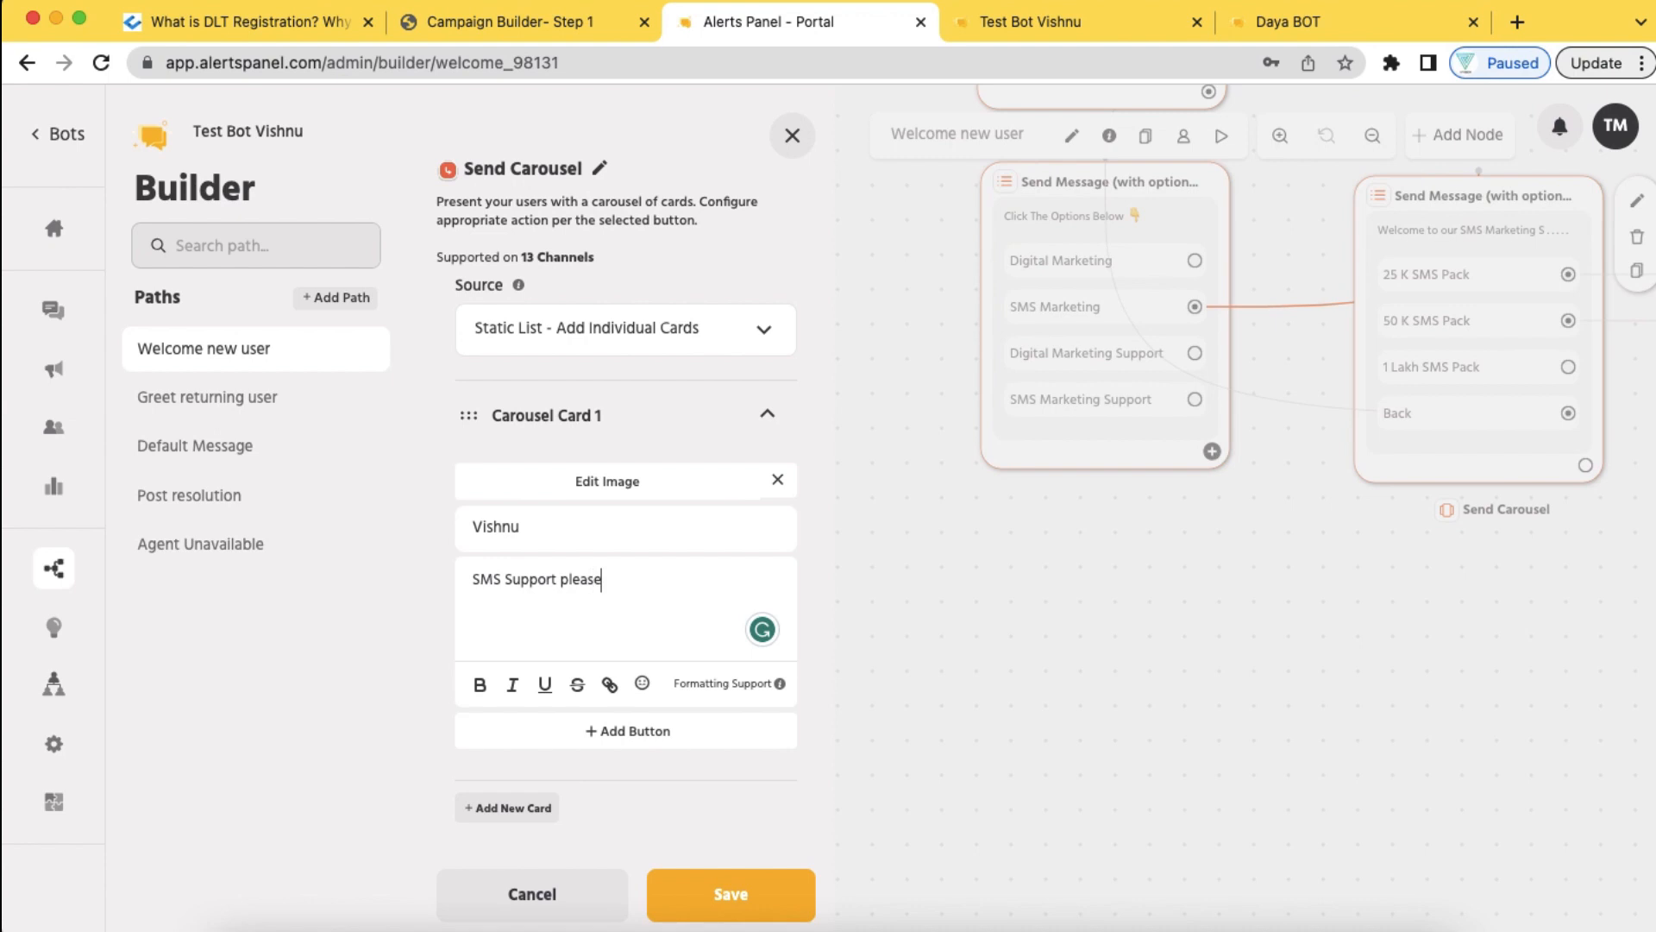
pyautogui.write(' click the Button')
# Add a Contact No button to the card that calls a phone number, and save it
pyautogui.click(618, 740)
pyautogui.click(526, 528)
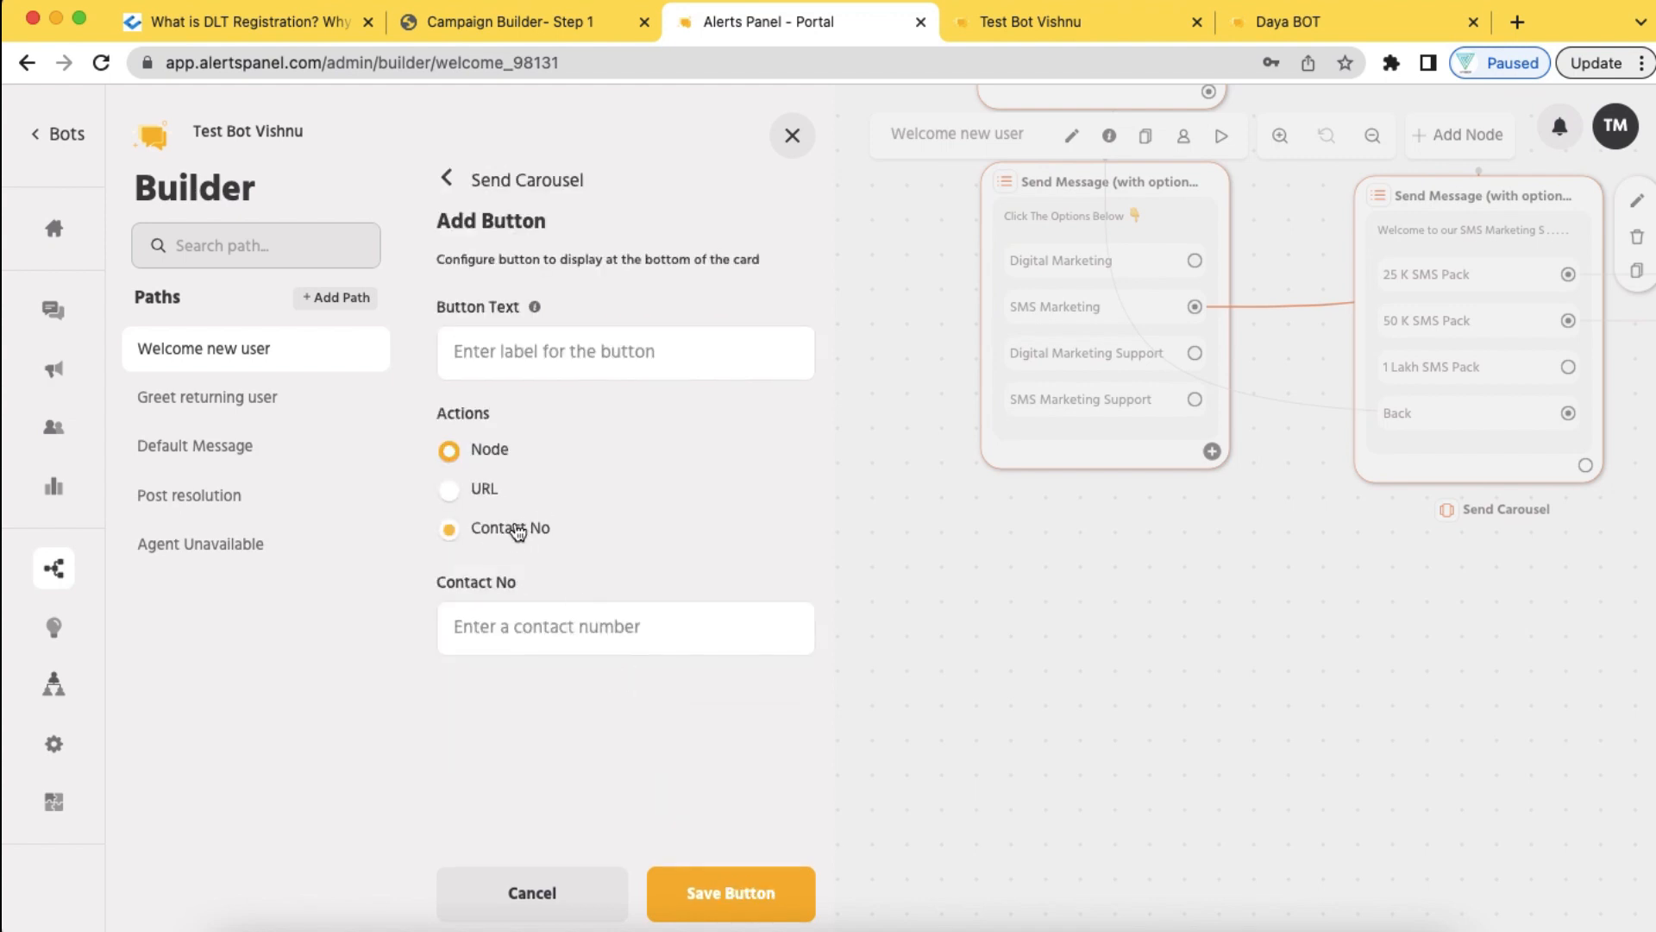
pyautogui.click(562, 625)
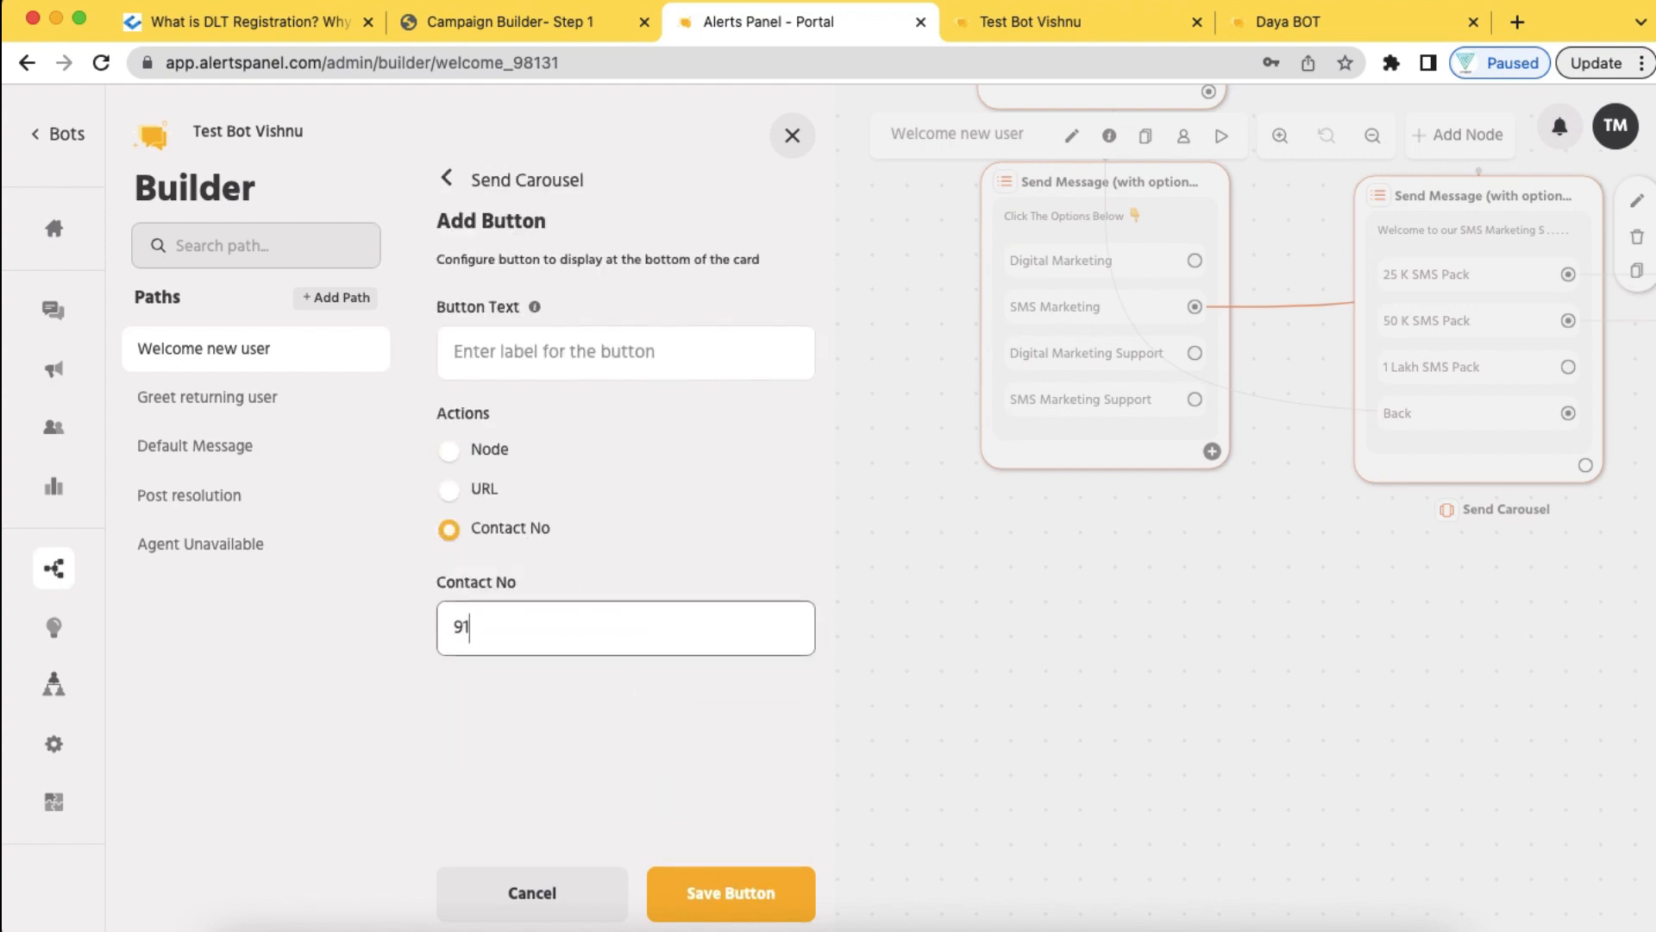
pyautogui.click(735, 891)
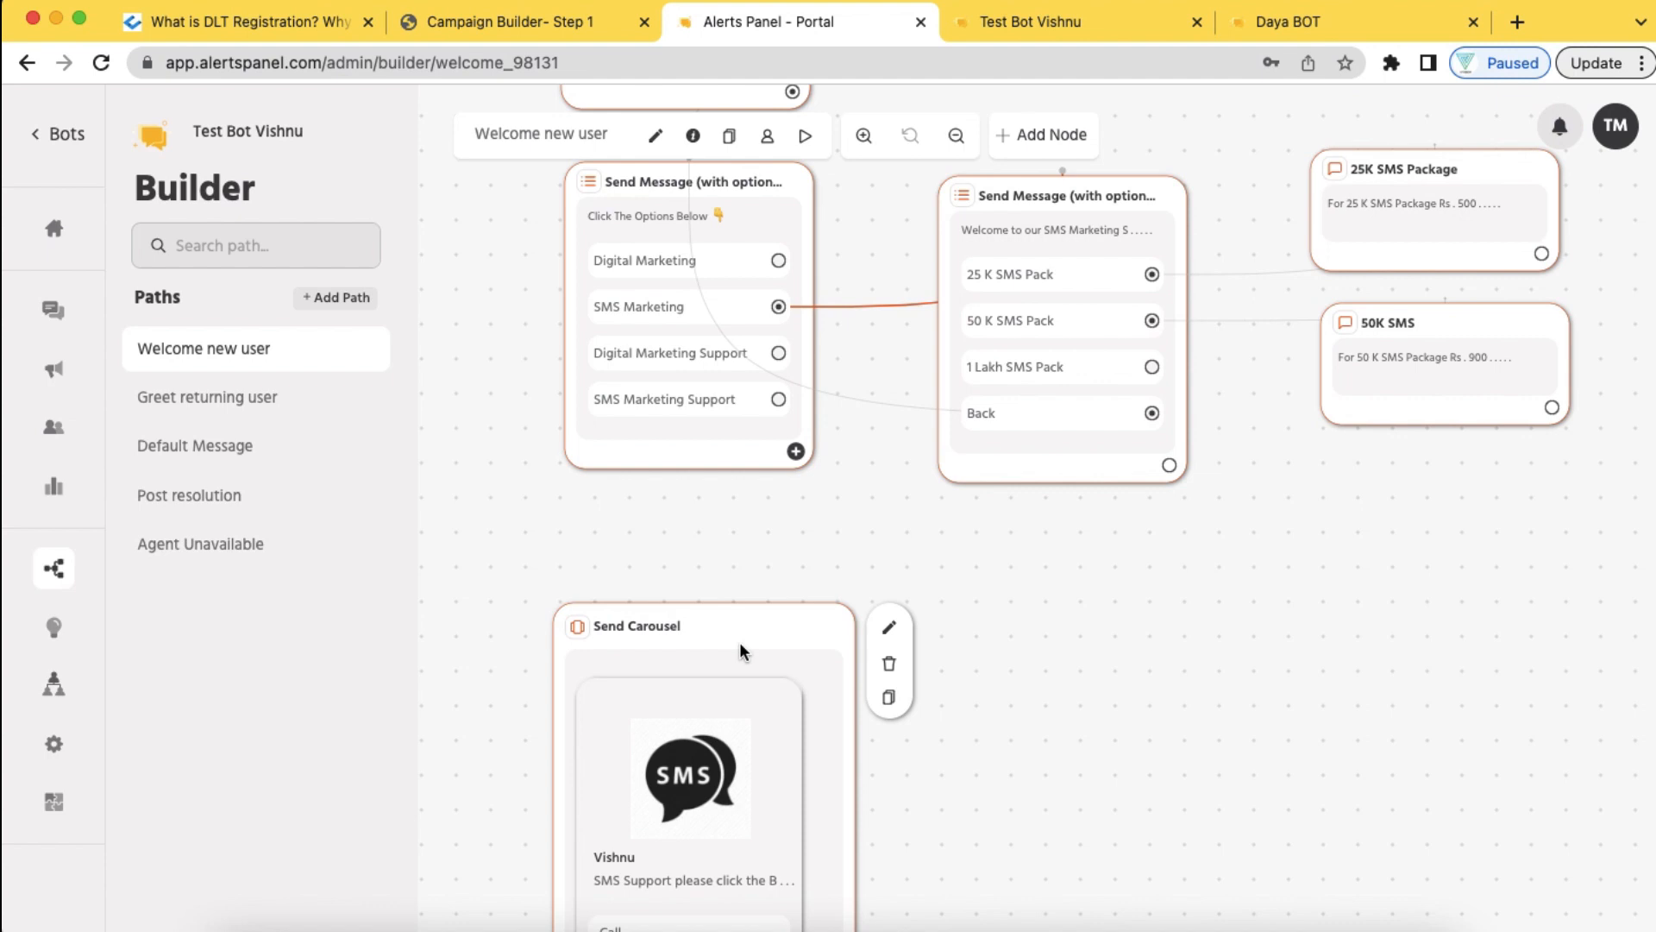
# Reopen the Send Carousel node and add a second carousel card
pyautogui.scroll(-4, 740, 651)
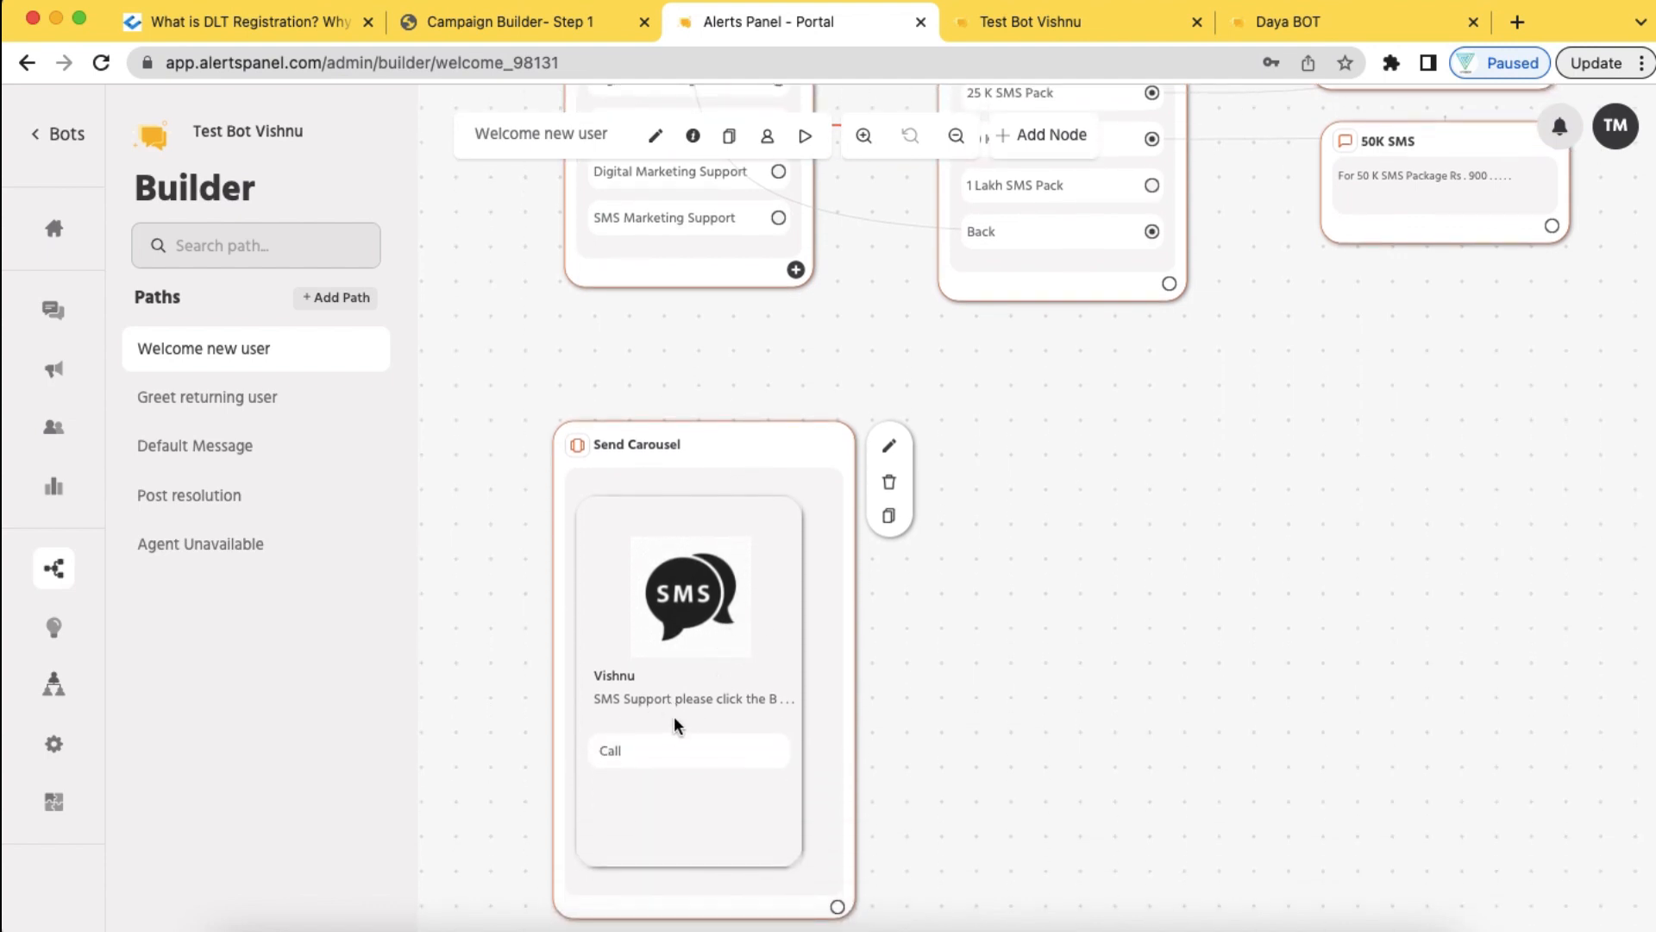
pyautogui.click(889, 445)
pyautogui.scroll(-1, 740, 621)
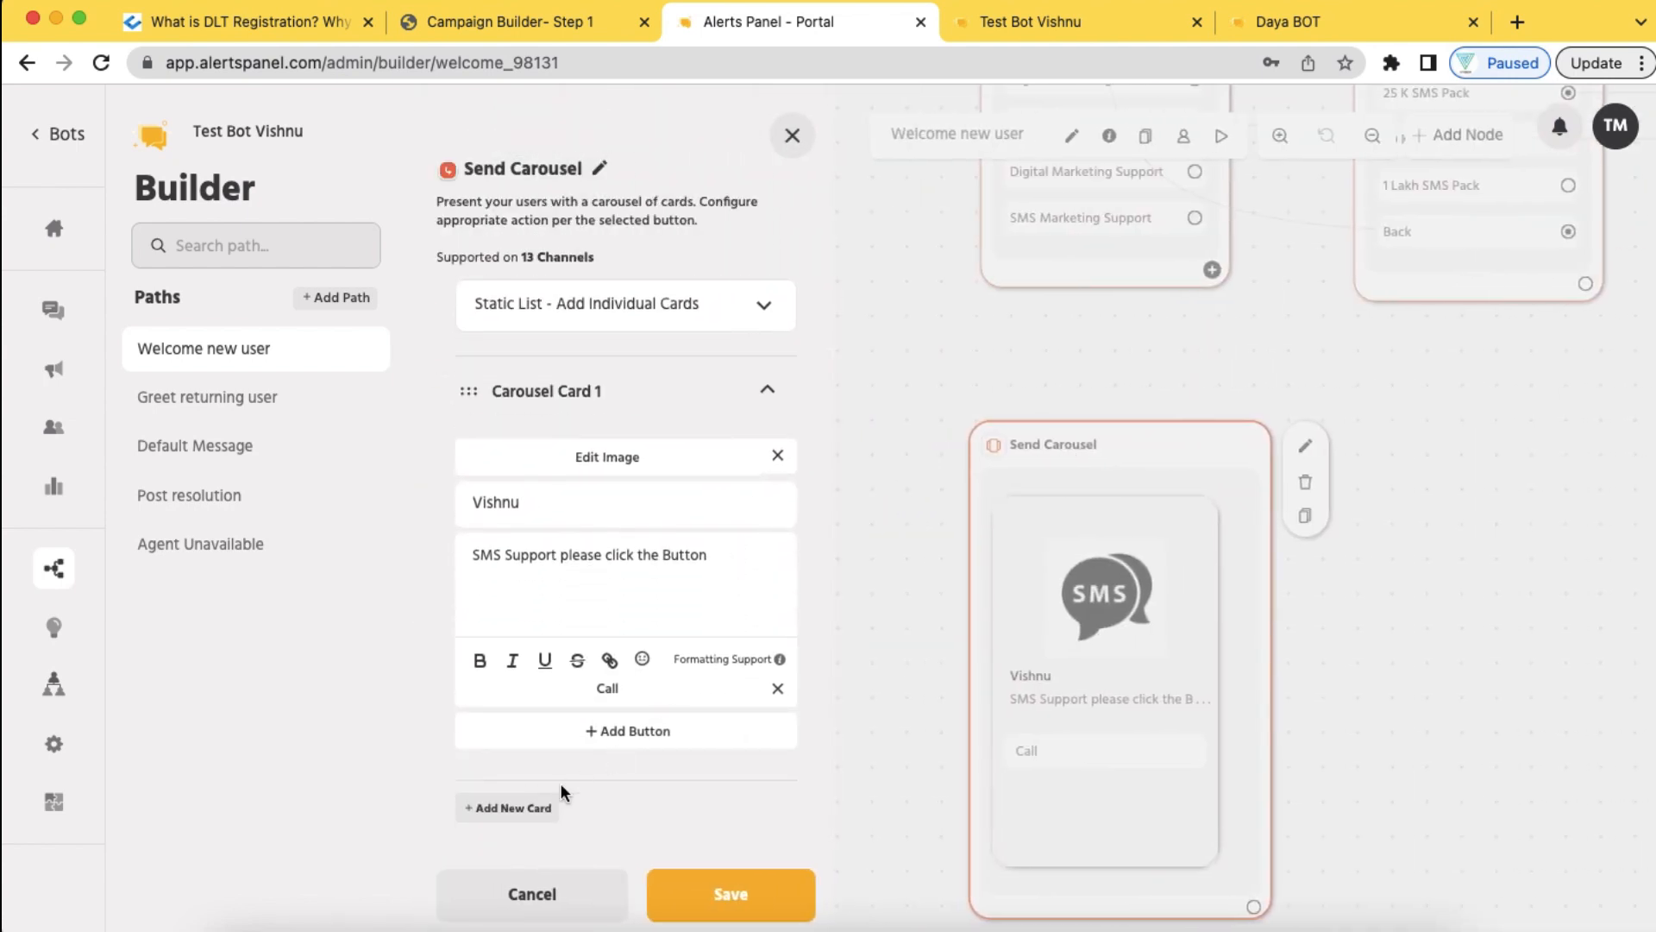
pyautogui.click(522, 808)
# Load download.jpeg as Card 2's image, enter a name as alt text, and save it
pyautogui.click(643, 602)
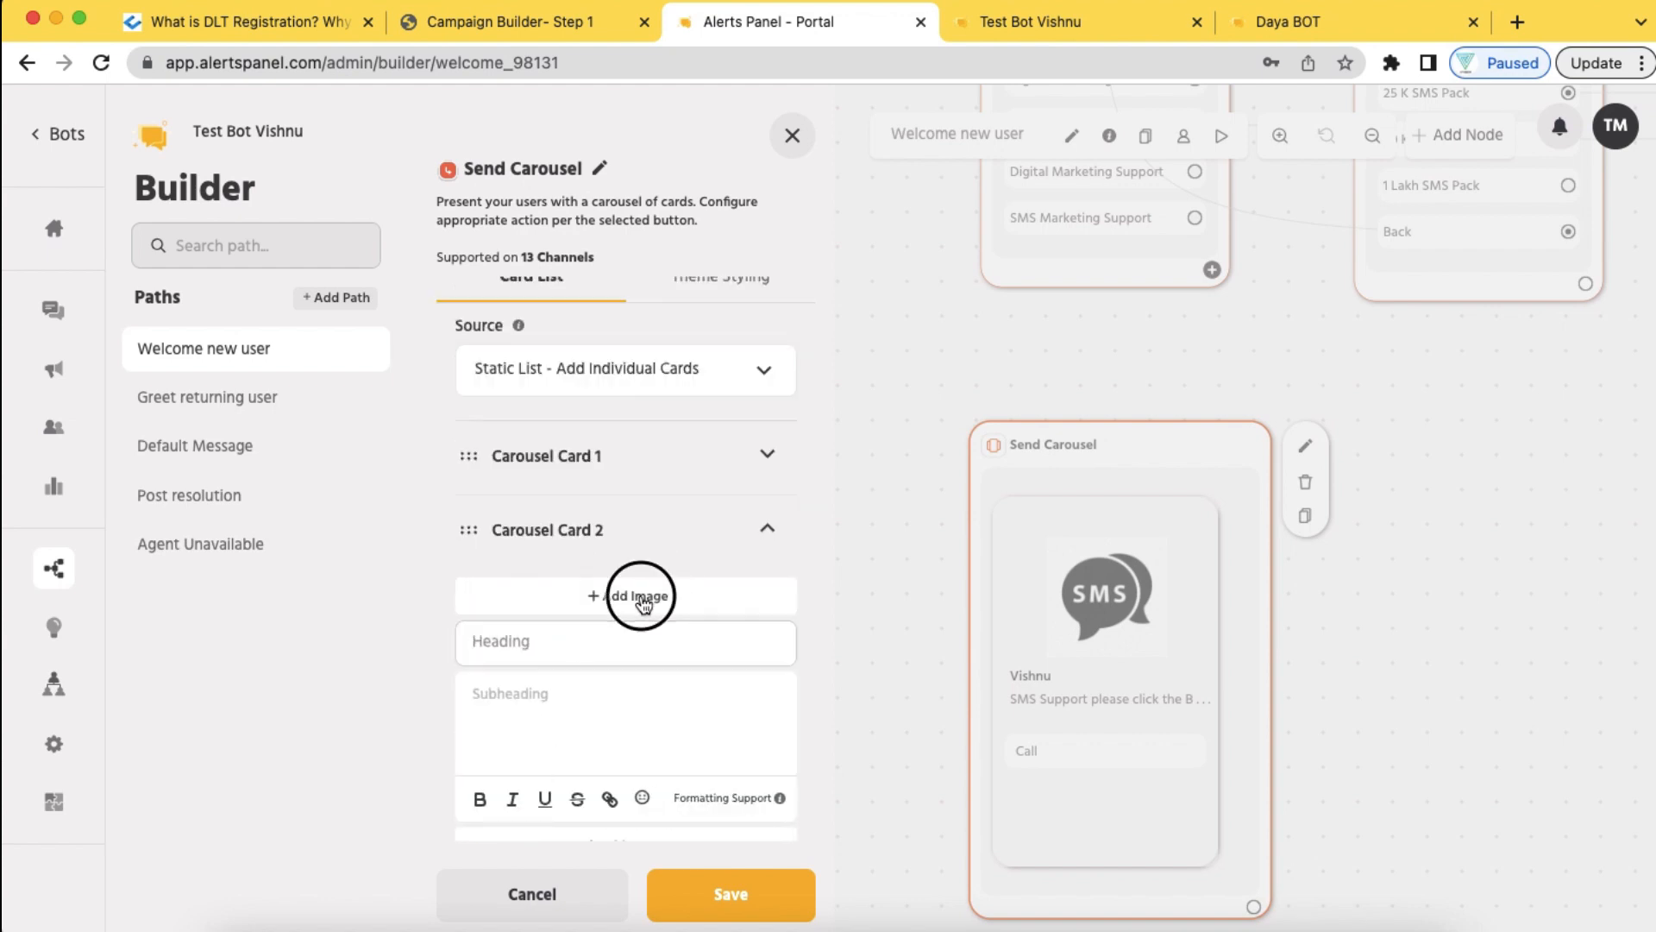
pyautogui.click(645, 402)
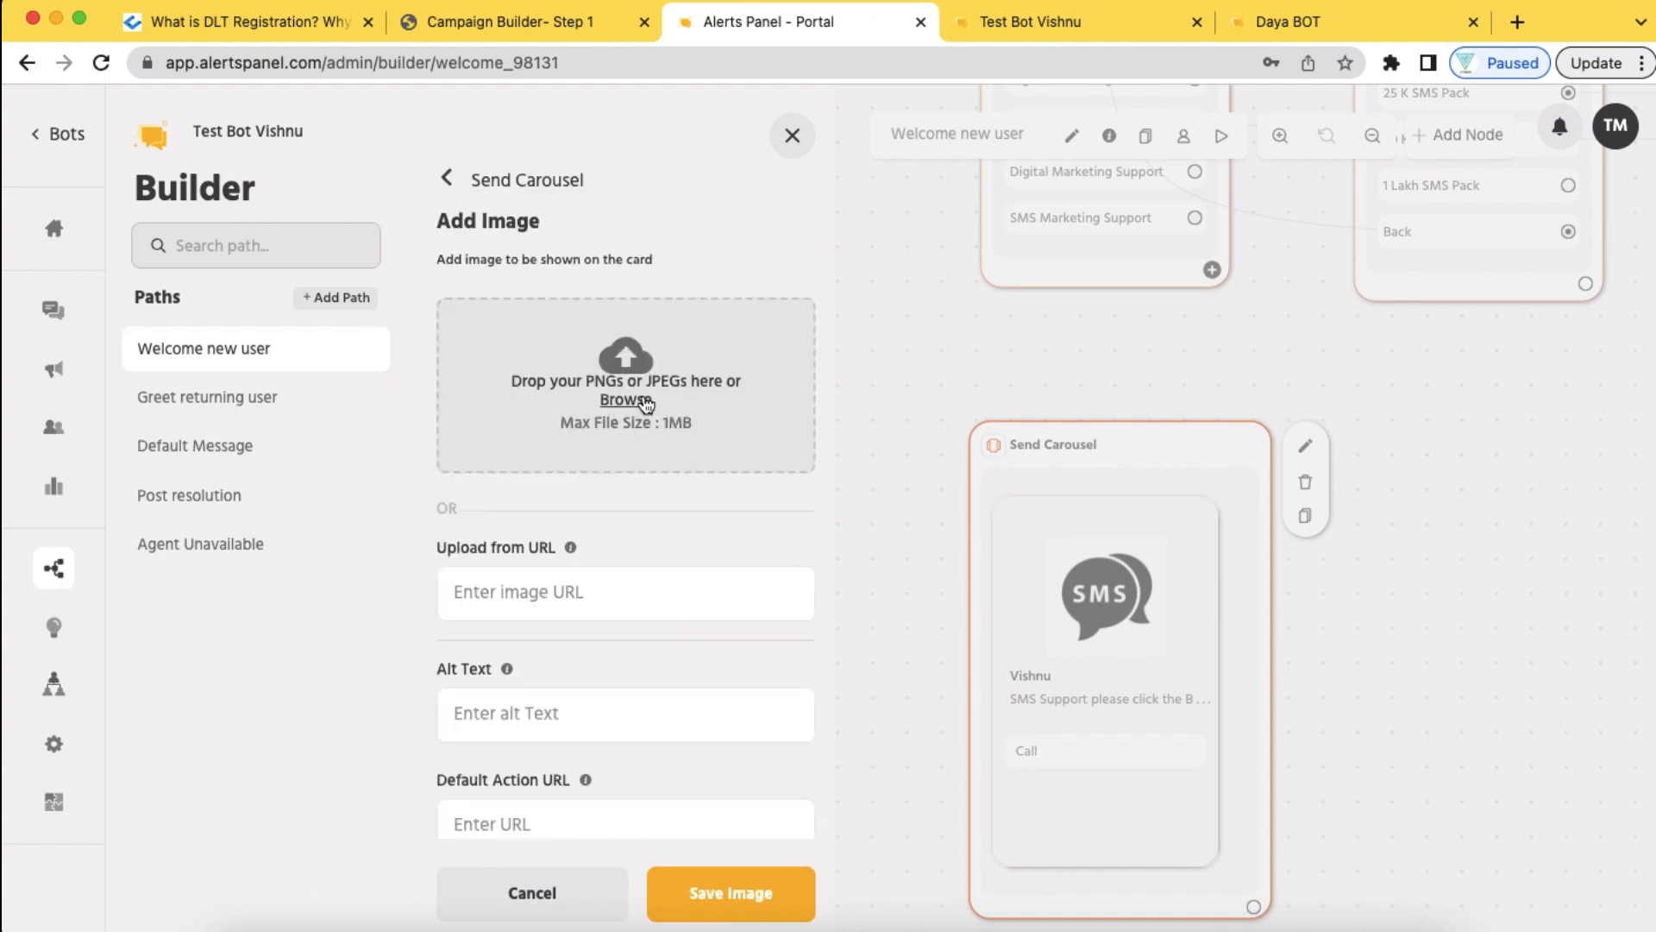
pyautogui.scroll(-3, 907, 609)
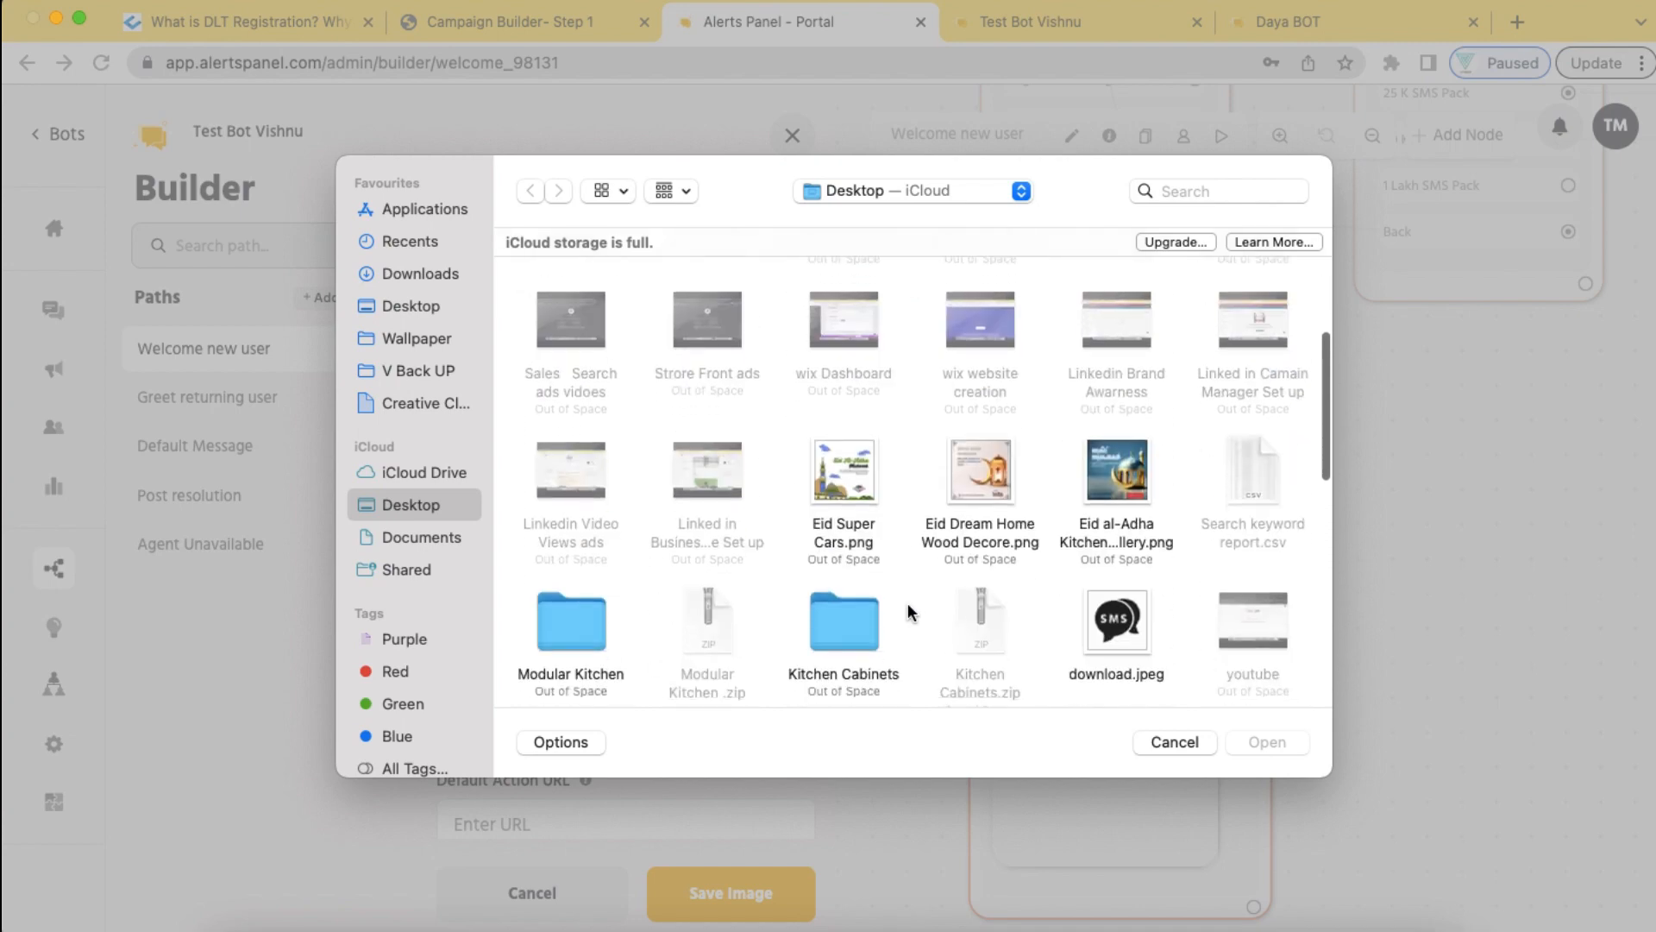
pyautogui.scroll(-2, 907, 602)
pyautogui.click(1126, 514)
pyautogui.click(1265, 740)
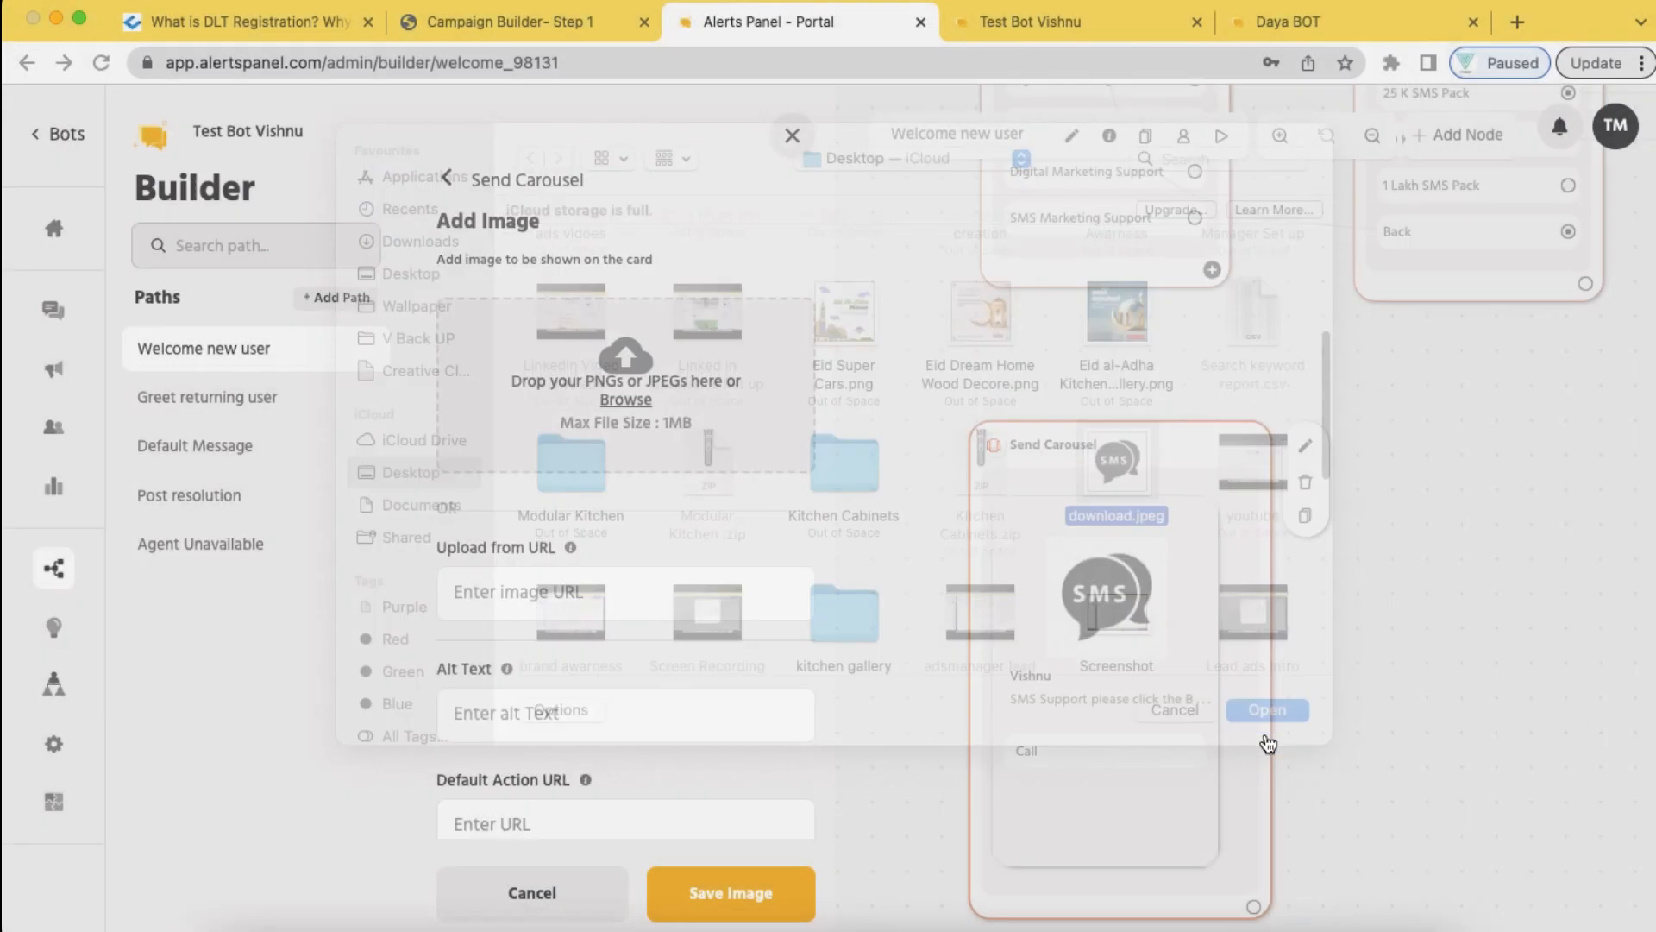
pyautogui.scroll(-2, 762, 701)
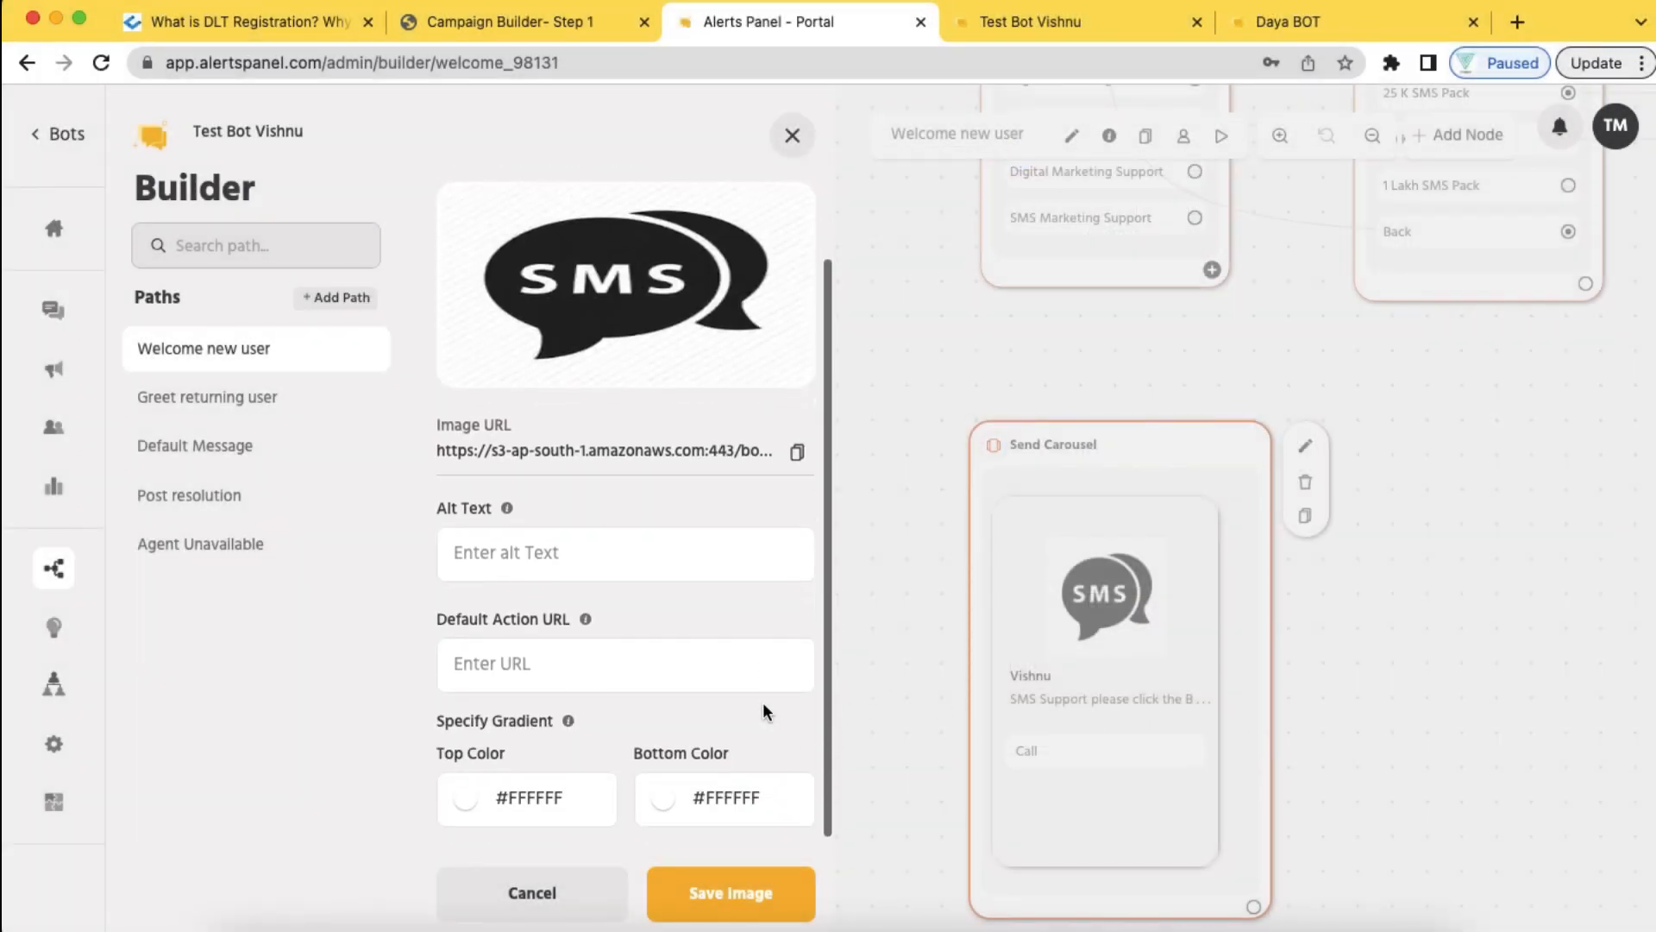
pyautogui.click(598, 568)
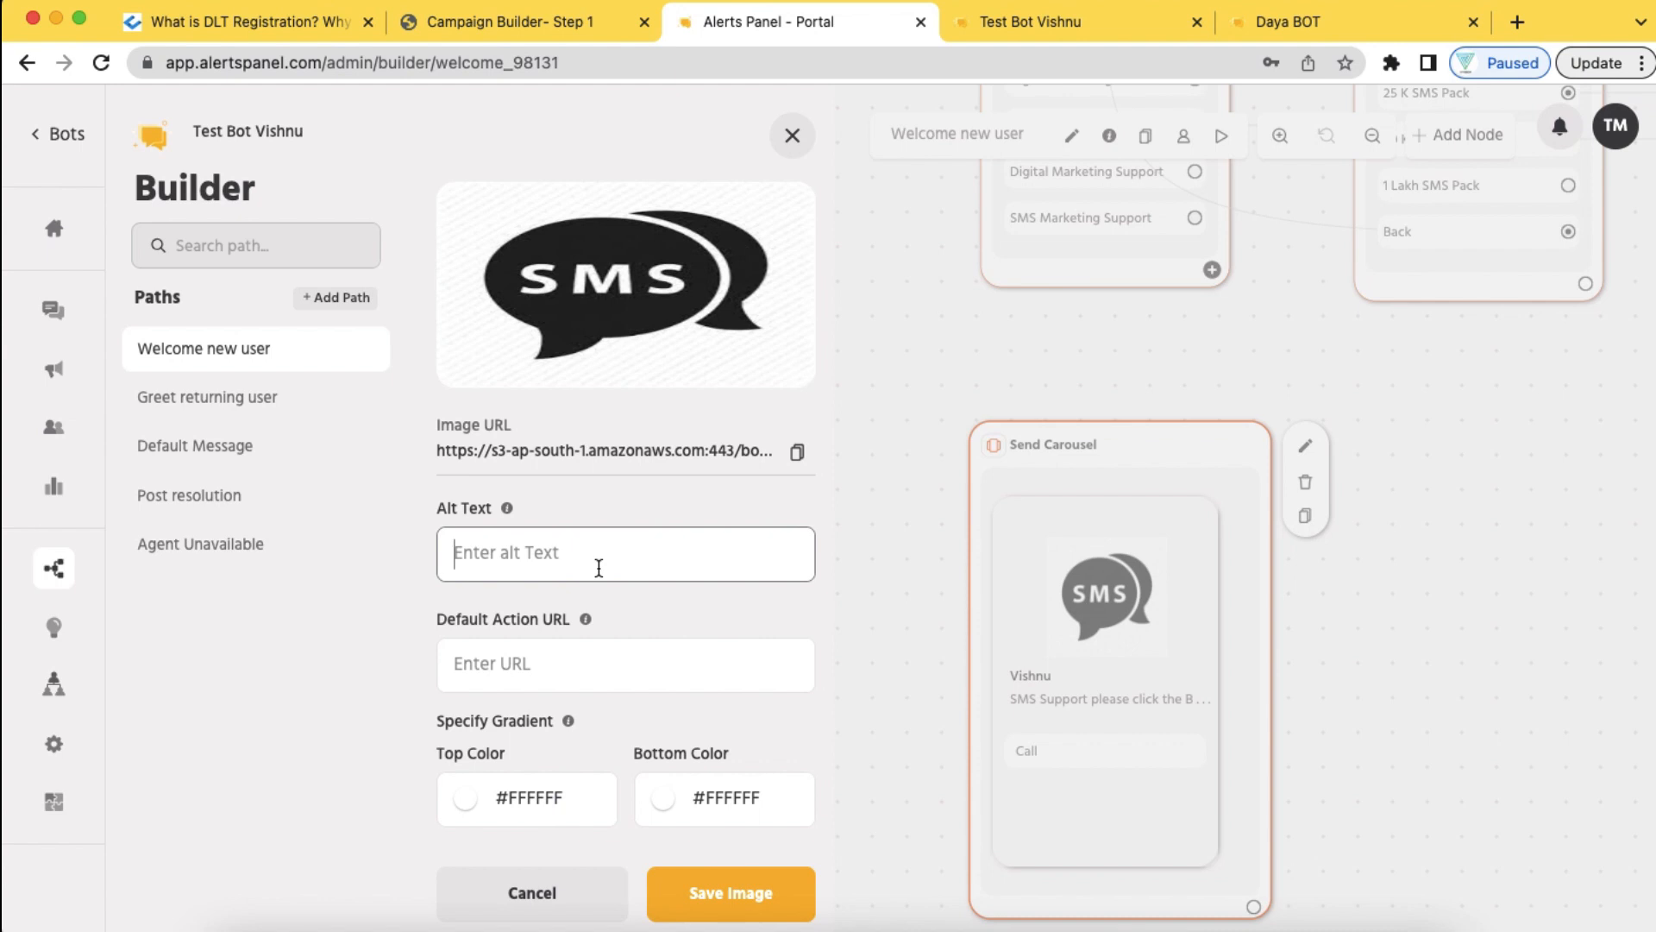
pyautogui.write('Bibin')
pyautogui.click(723, 888)
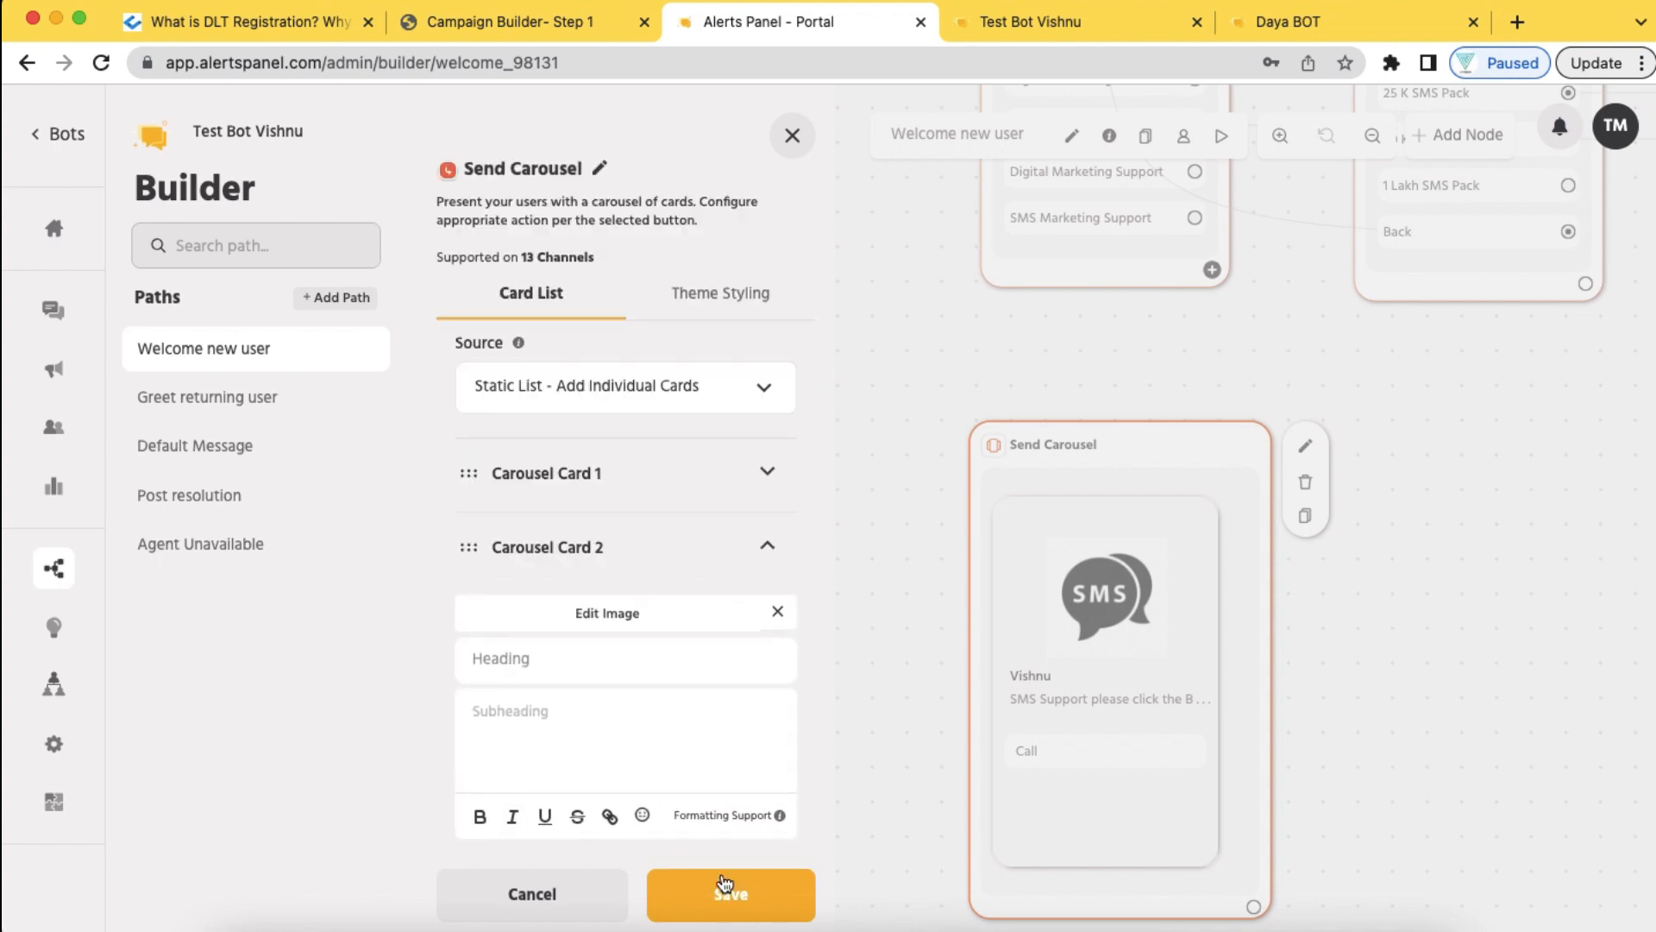
# Give Card 2 a person's name as heading and the subheading 'SMS Support'
pyautogui.click(590, 660)
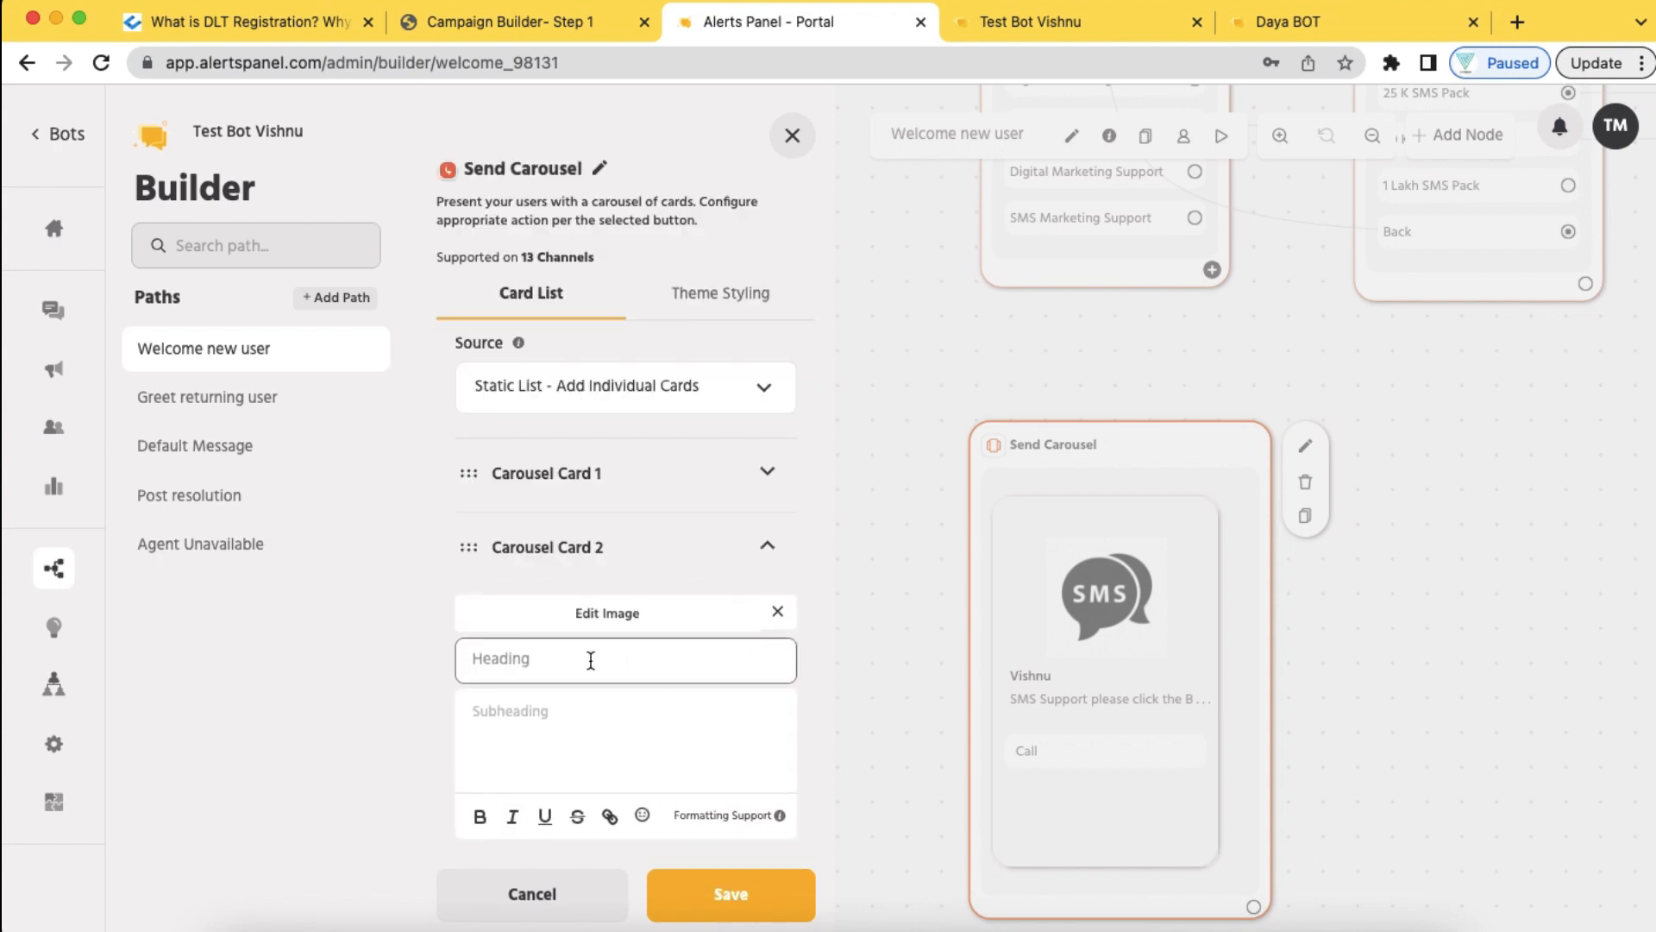
pyautogui.write('Bibibn')
pyautogui.click(565, 721)
pyautogui.write('S')
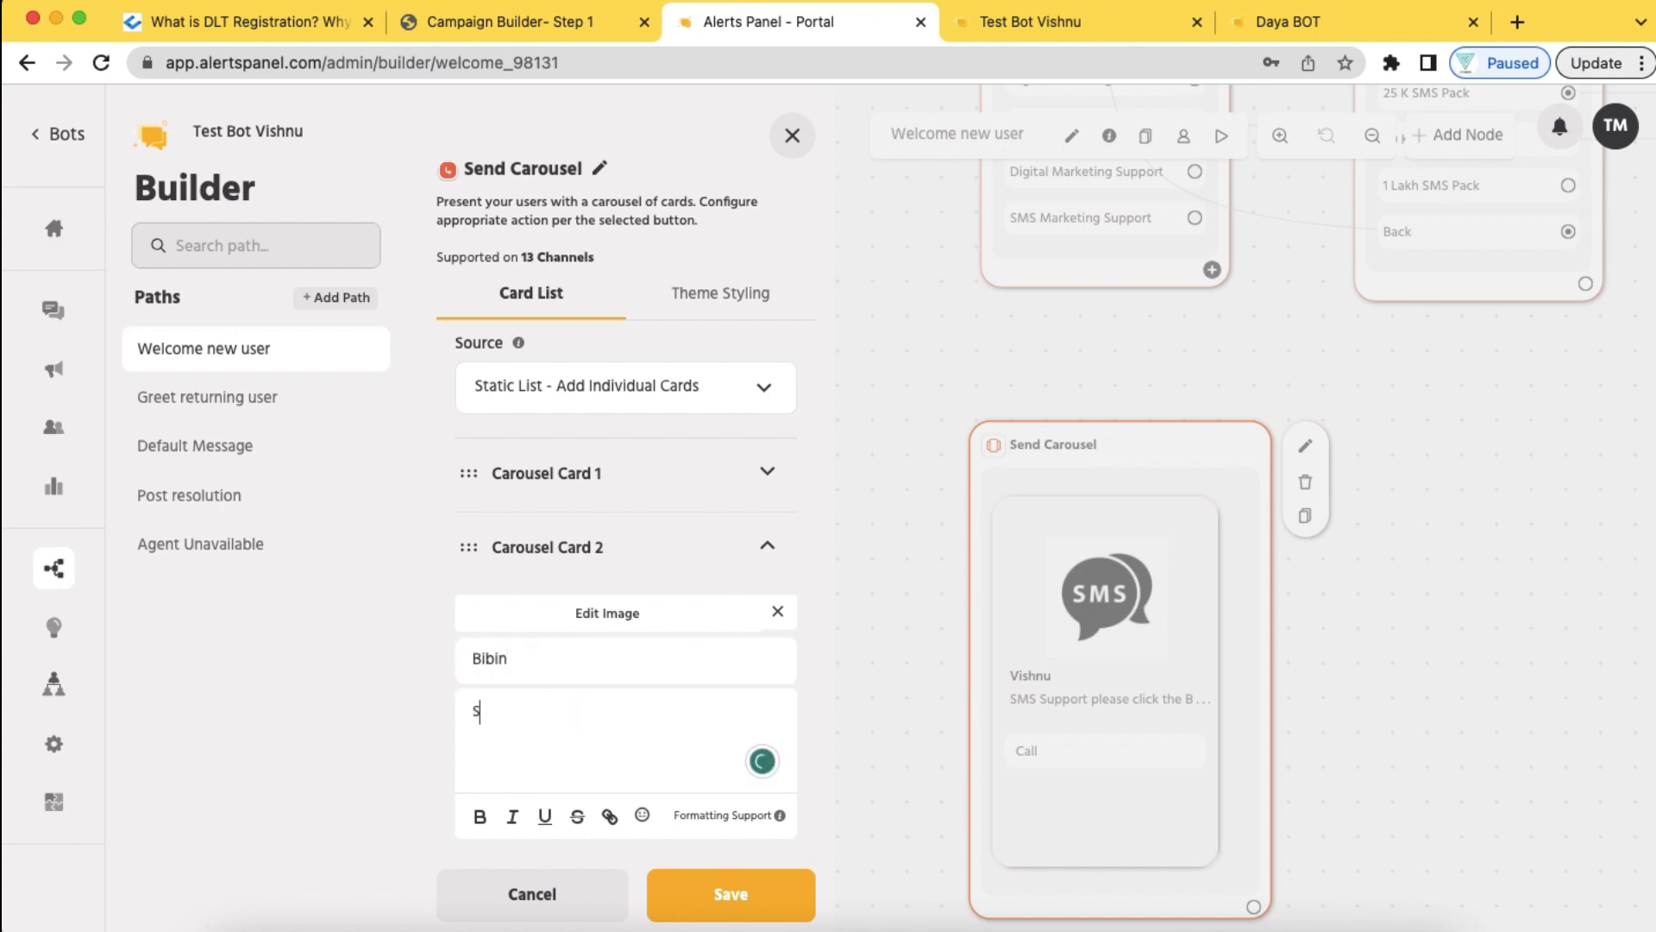
pyautogui.write('MS Support')
# Add a 'Call' button dialling a contact number to Card 2, then save the carousel
pyautogui.scroll(-3, 573, 739)
pyautogui.click(618, 705)
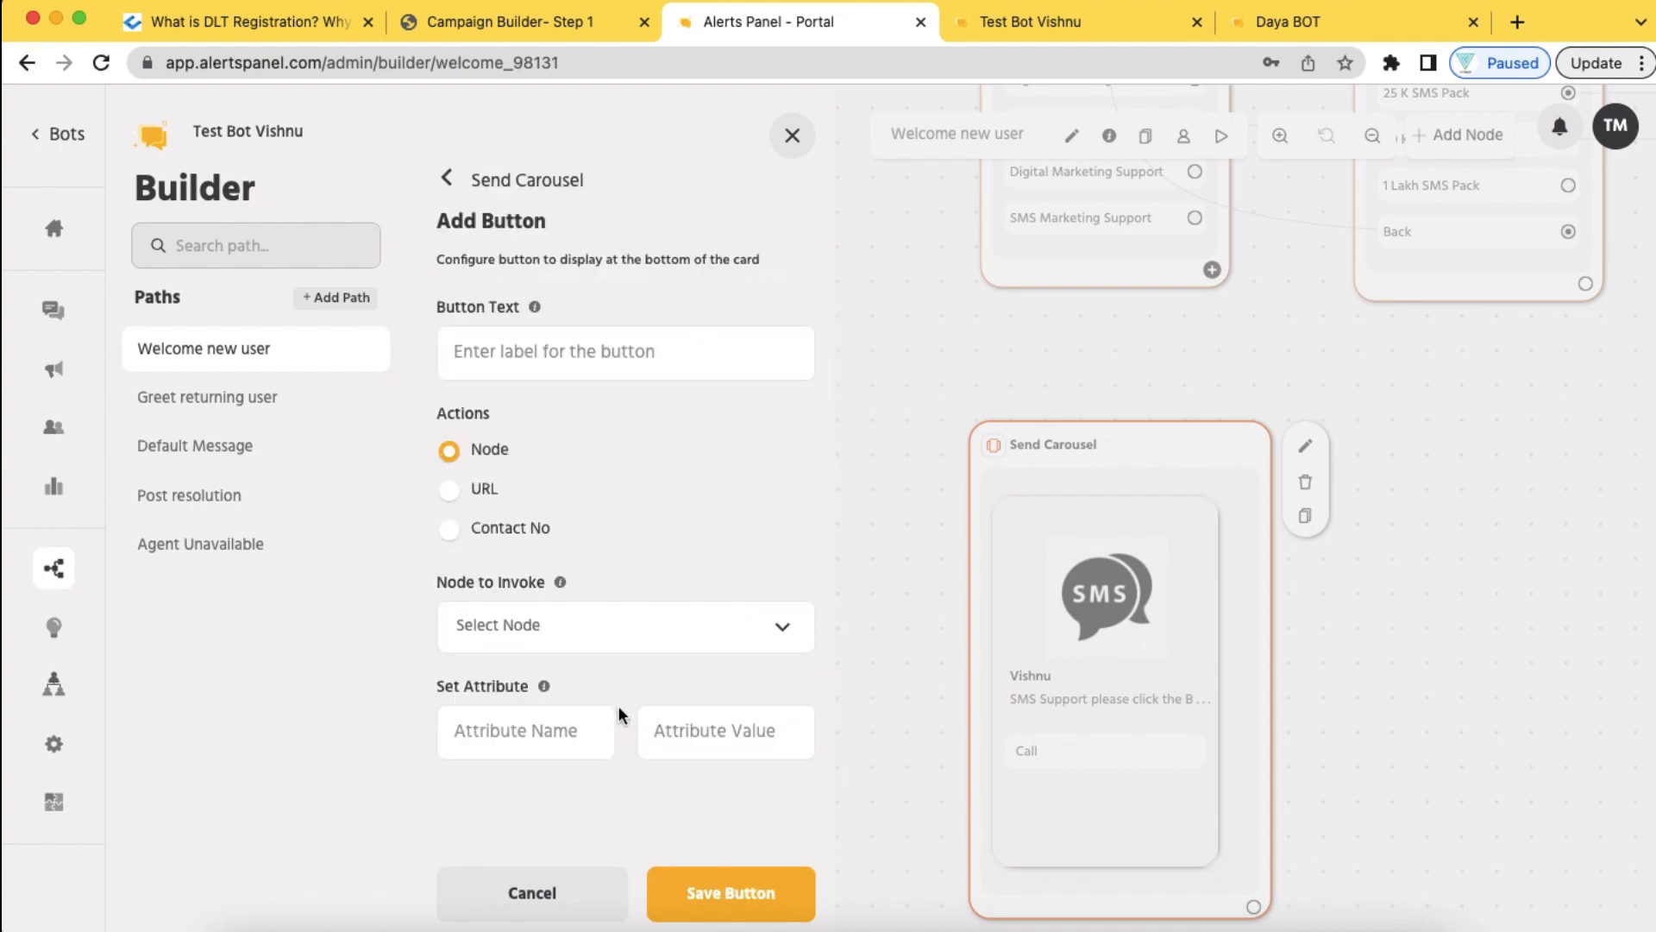
pyautogui.click(547, 533)
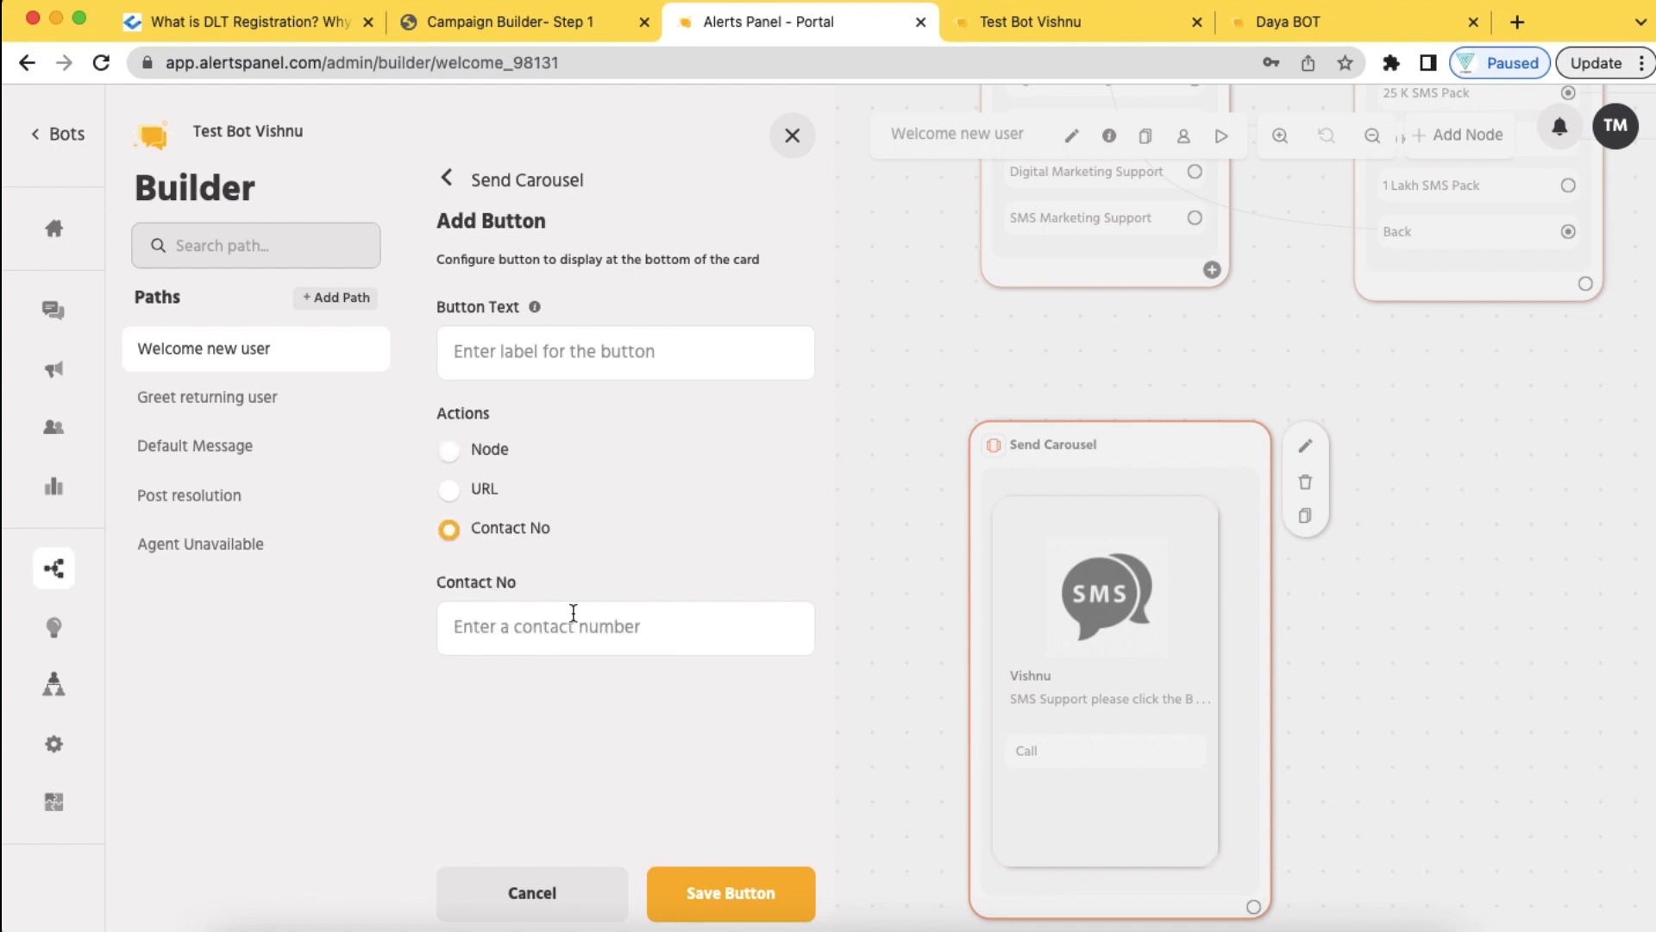
pyautogui.click(569, 618)
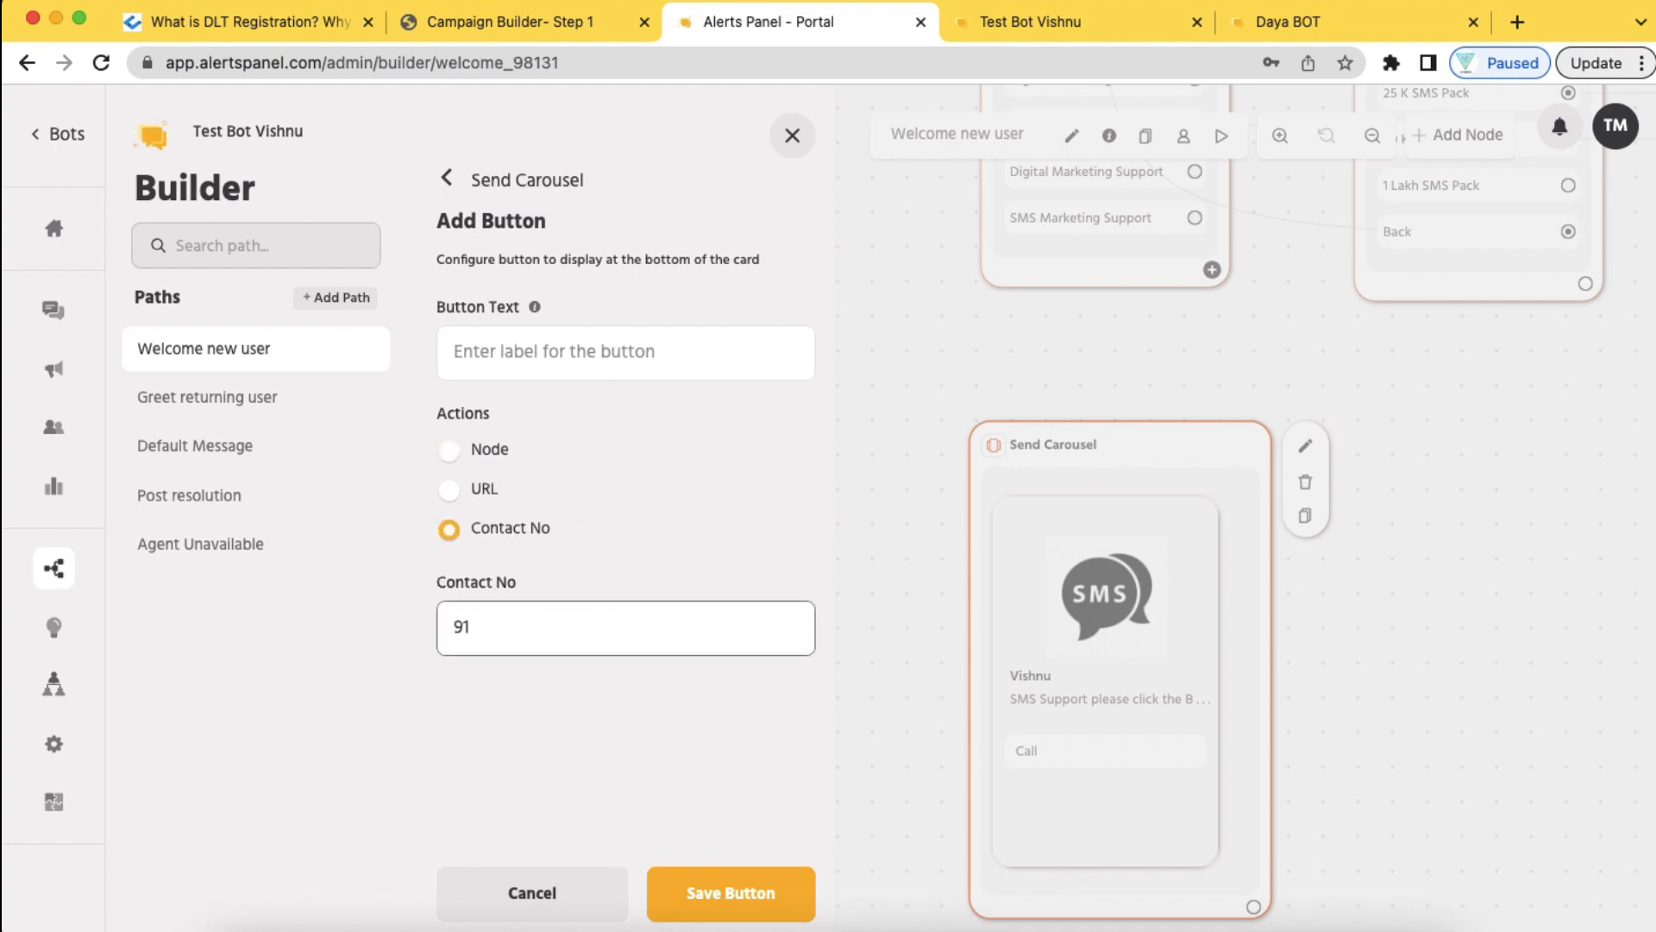
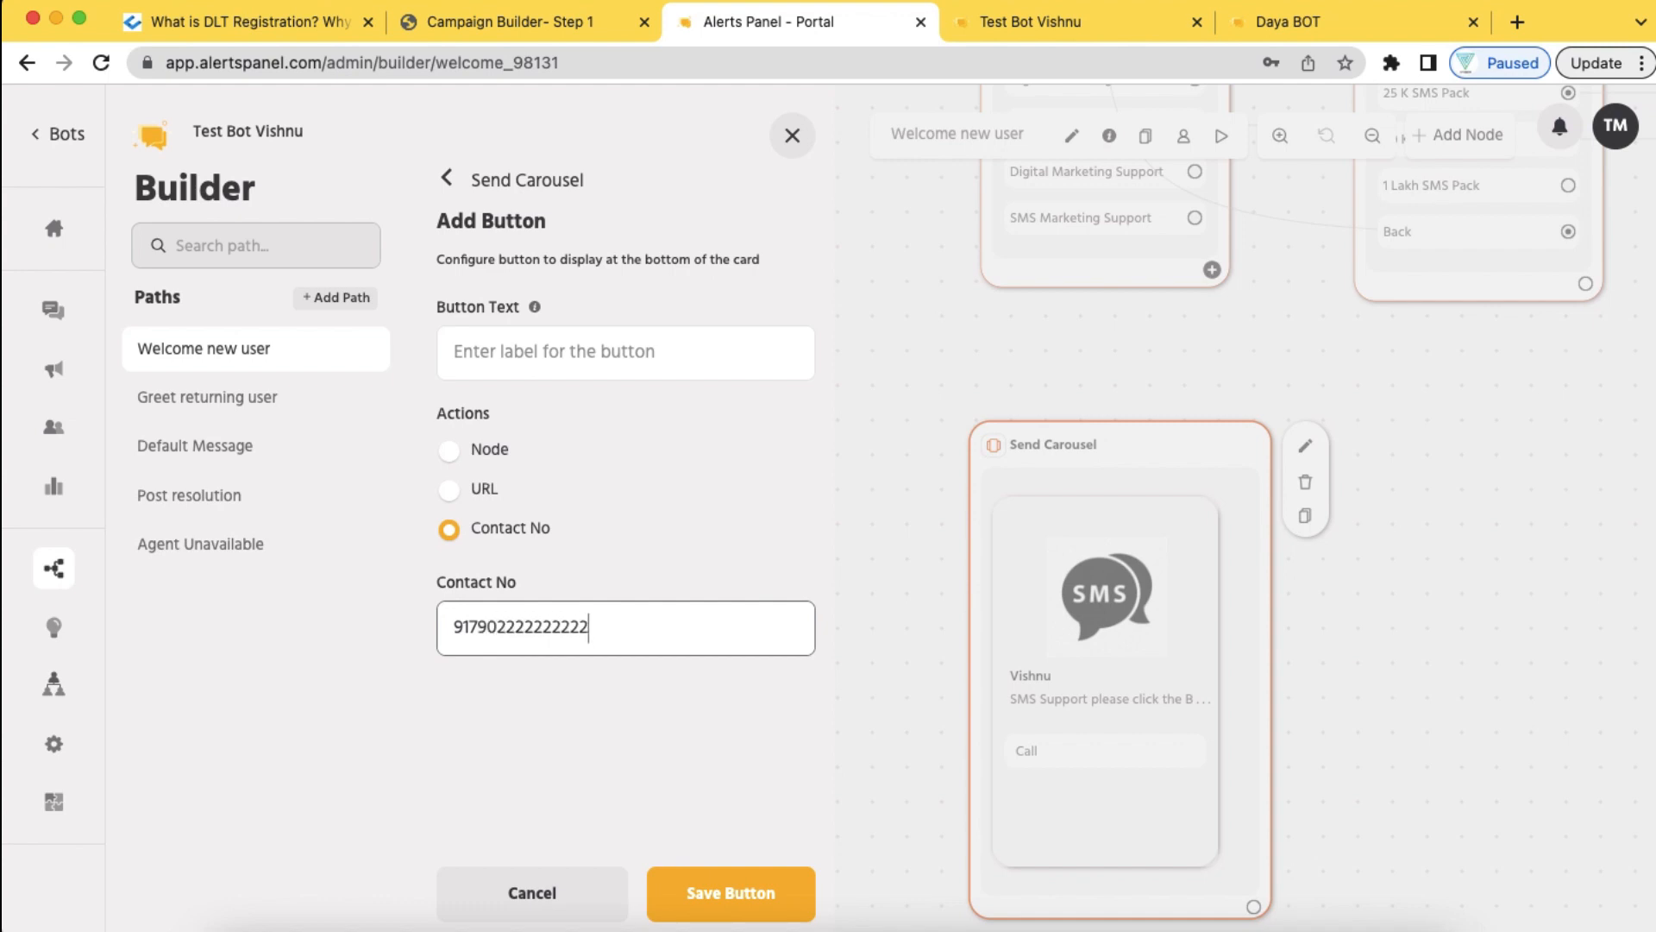
pyautogui.click(744, 906)
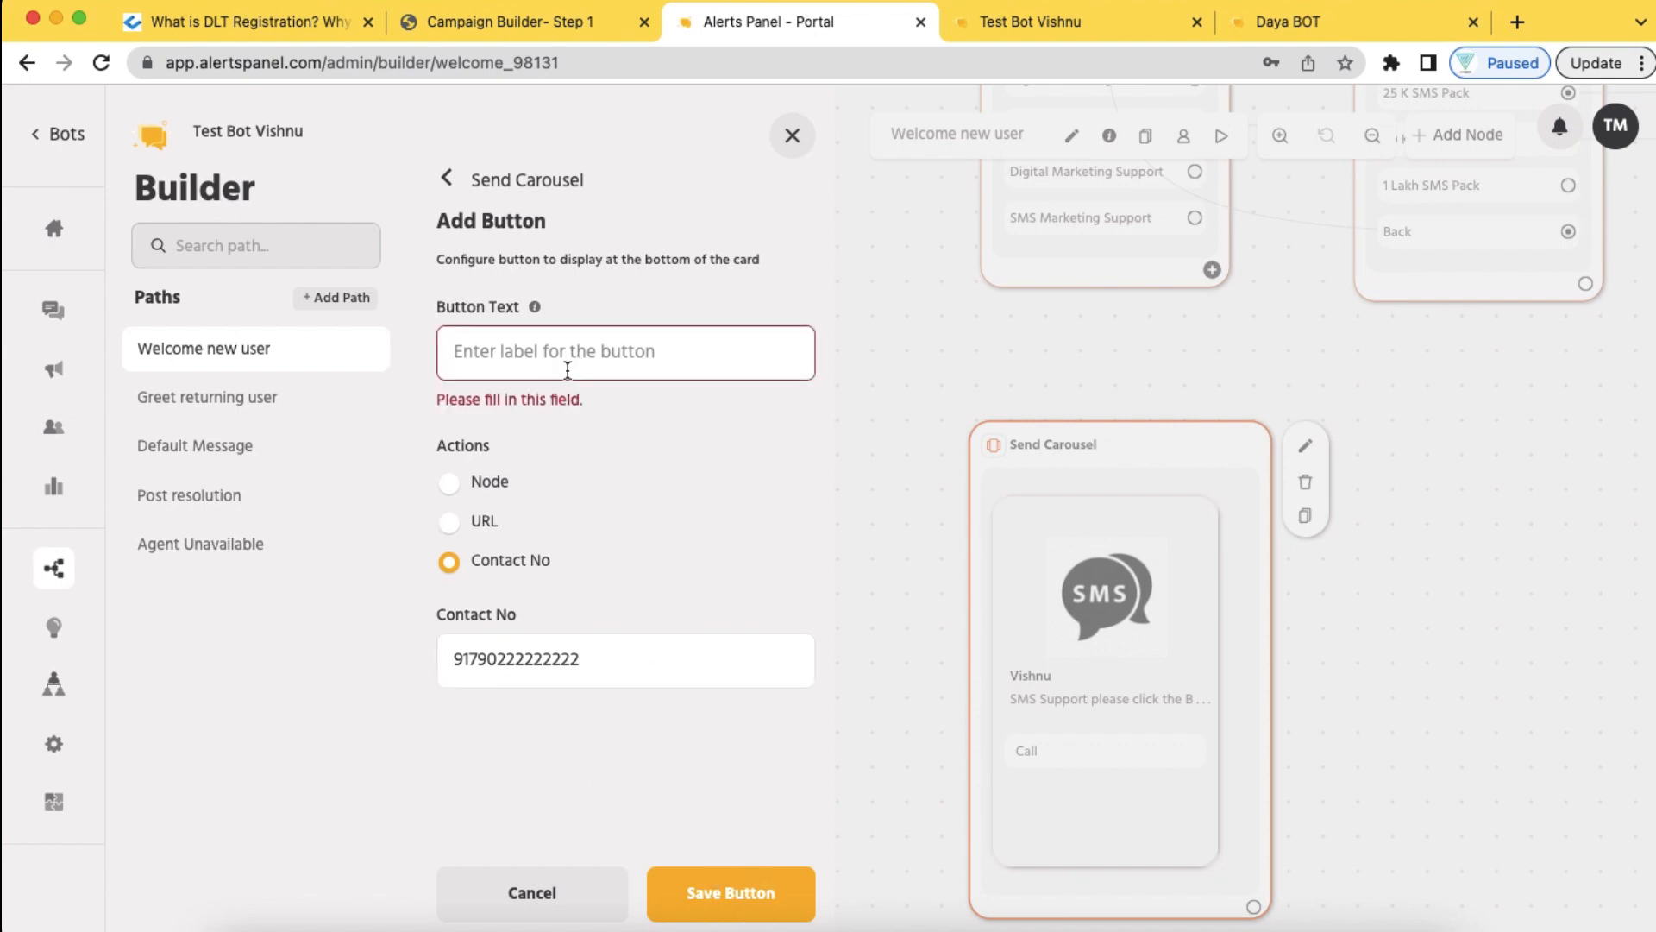
pyautogui.write('Call')
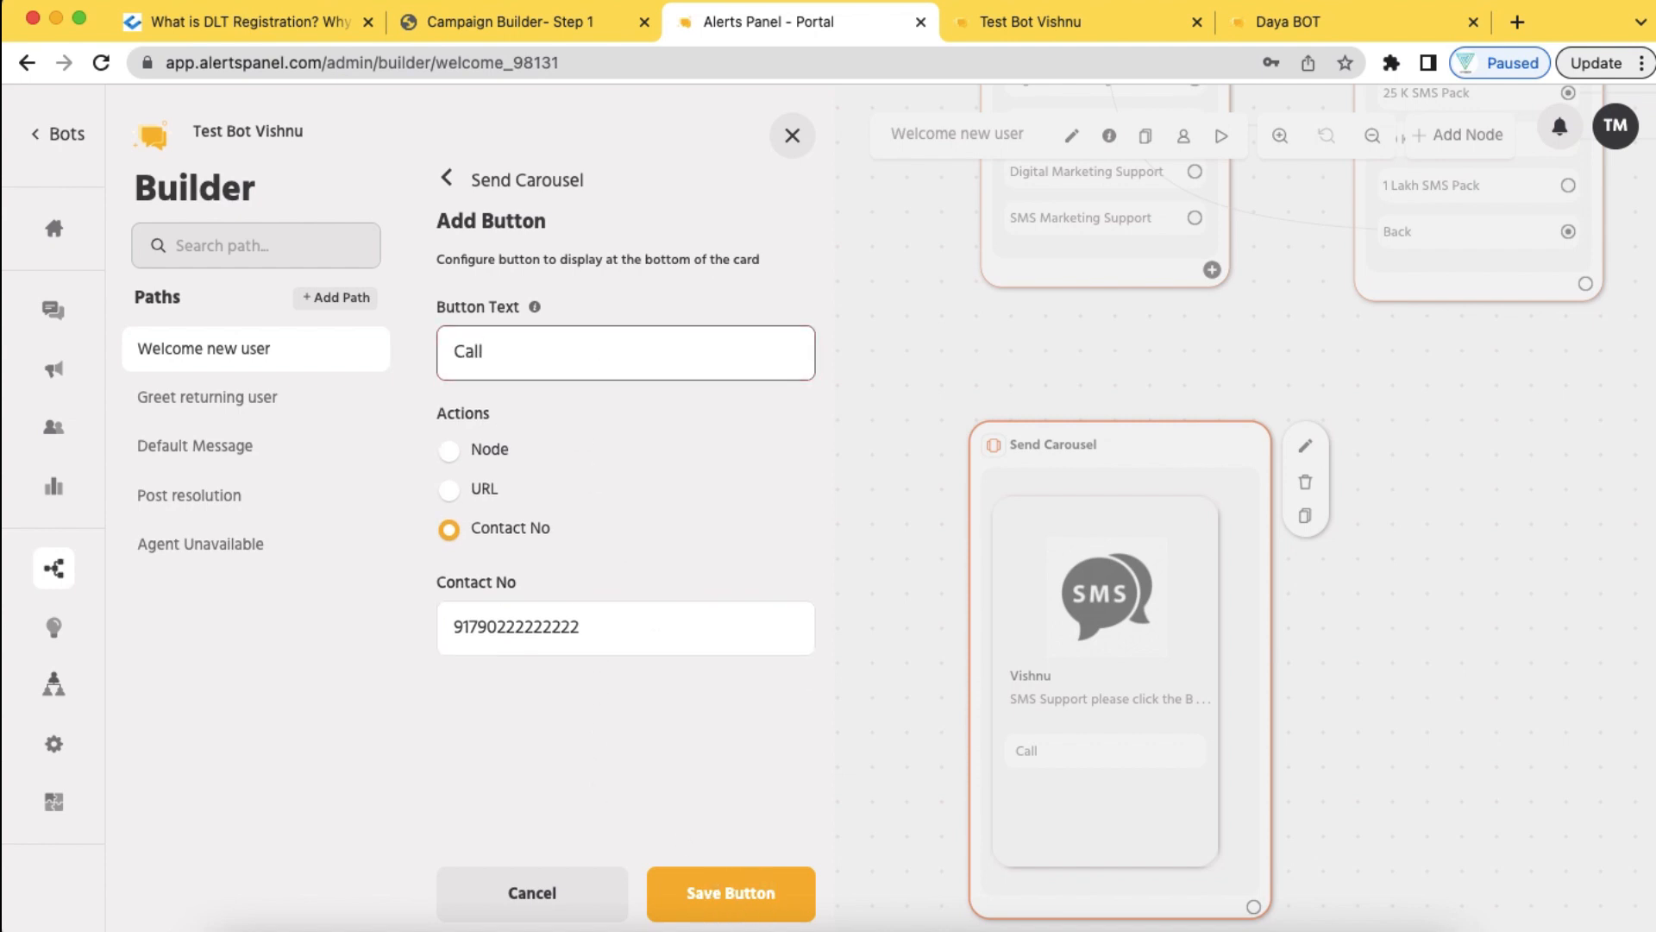
pyautogui.click(740, 902)
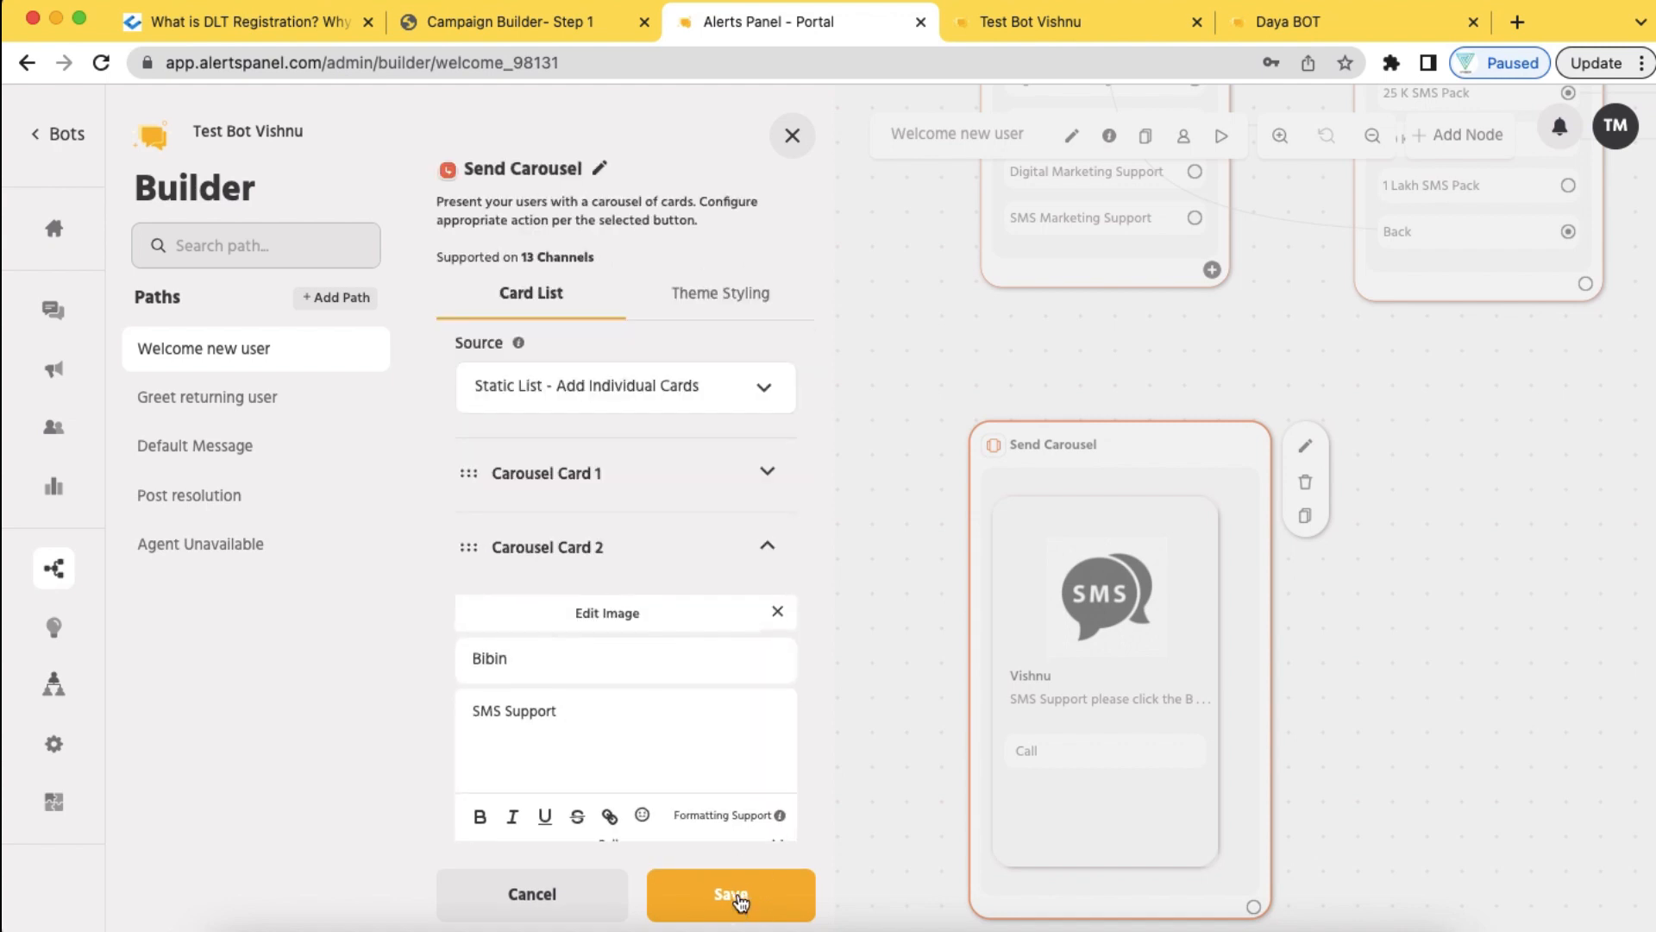
pyautogui.click(740, 897)
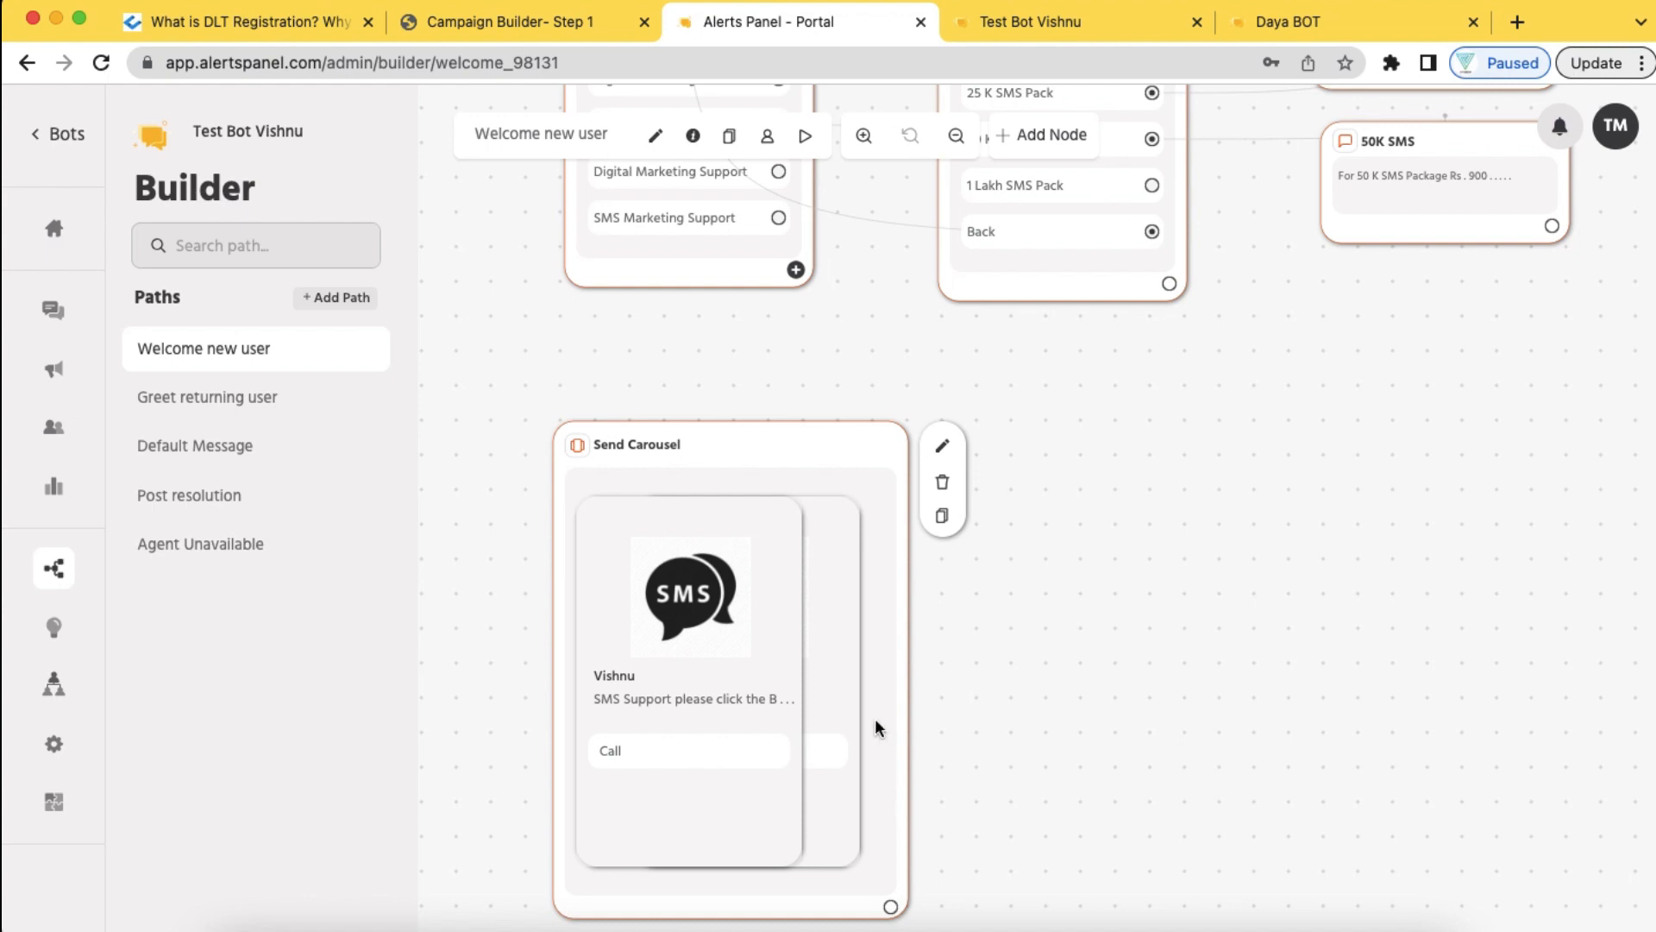
# Draw a connector from the SMS Marketing Support option to the Send Carousel node's input
pyautogui.scroll(2, 924, 778)
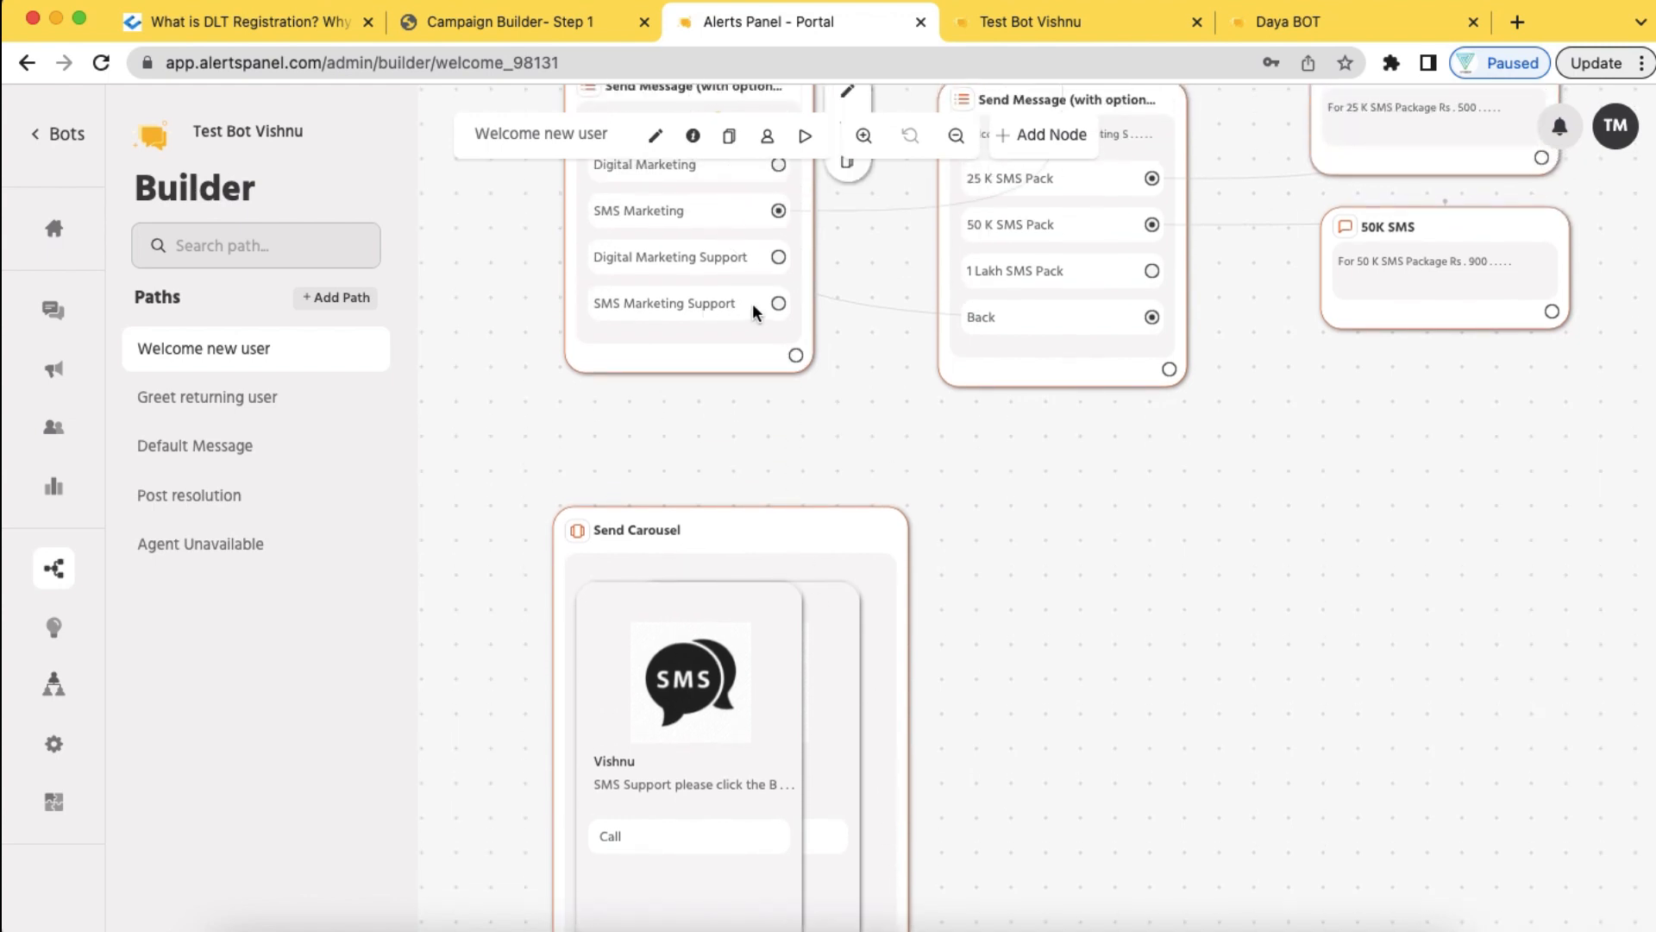
pyautogui.moveTo(779, 307); pyautogui.dragTo(770, 552)
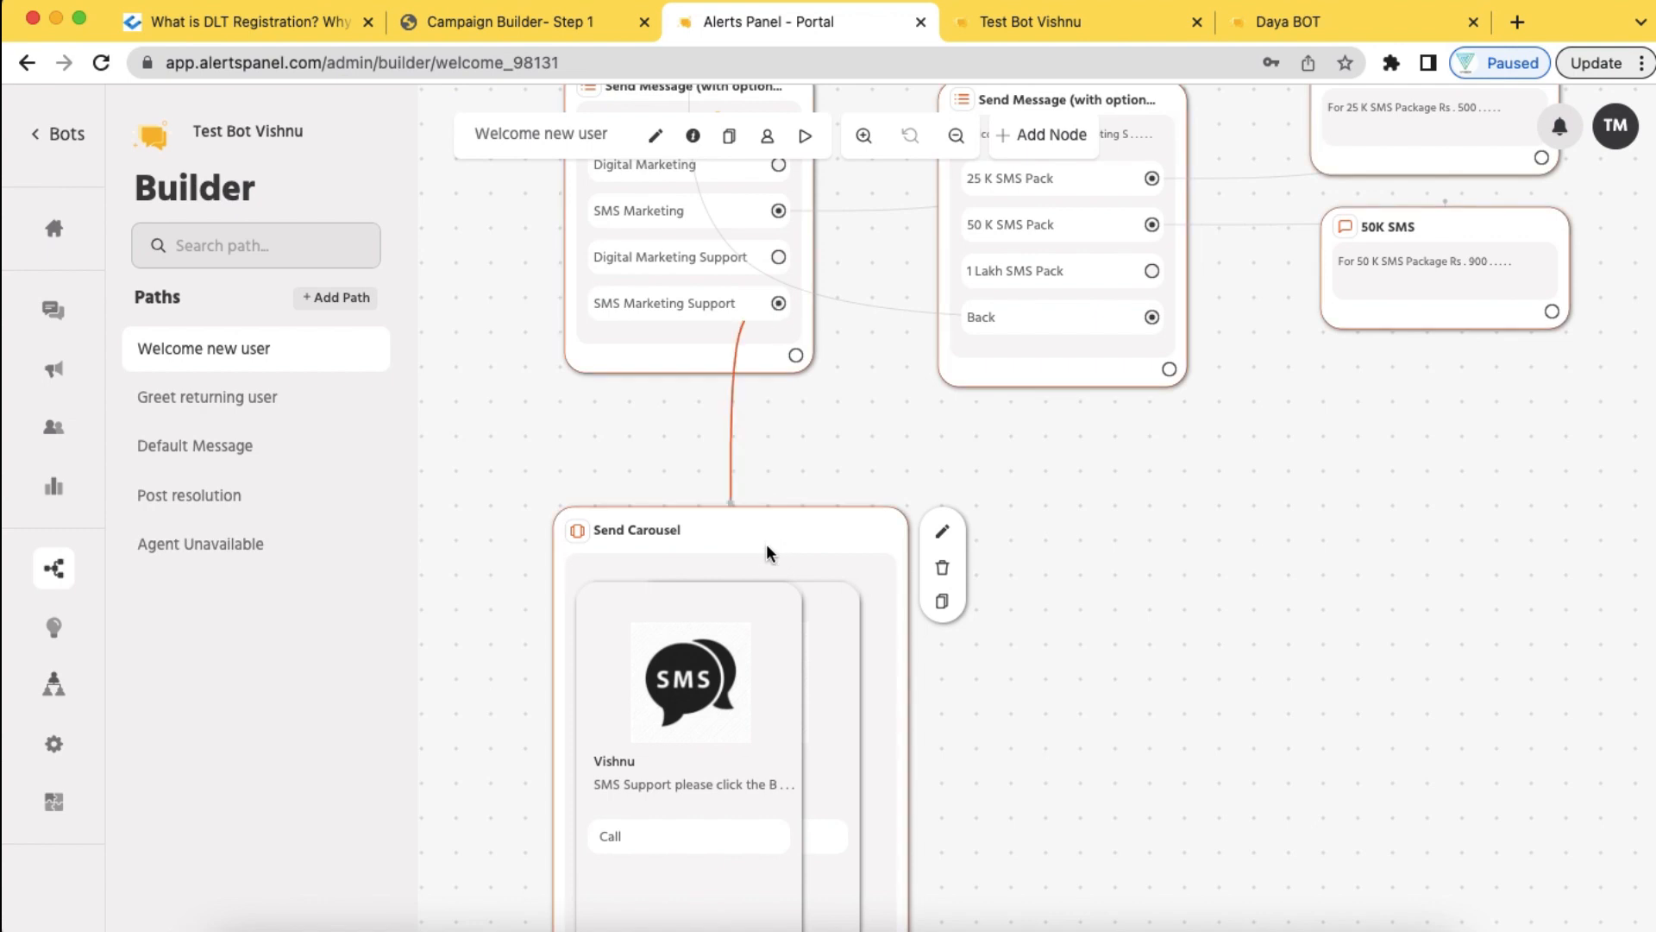
pyautogui.scroll(-4, 766, 544)
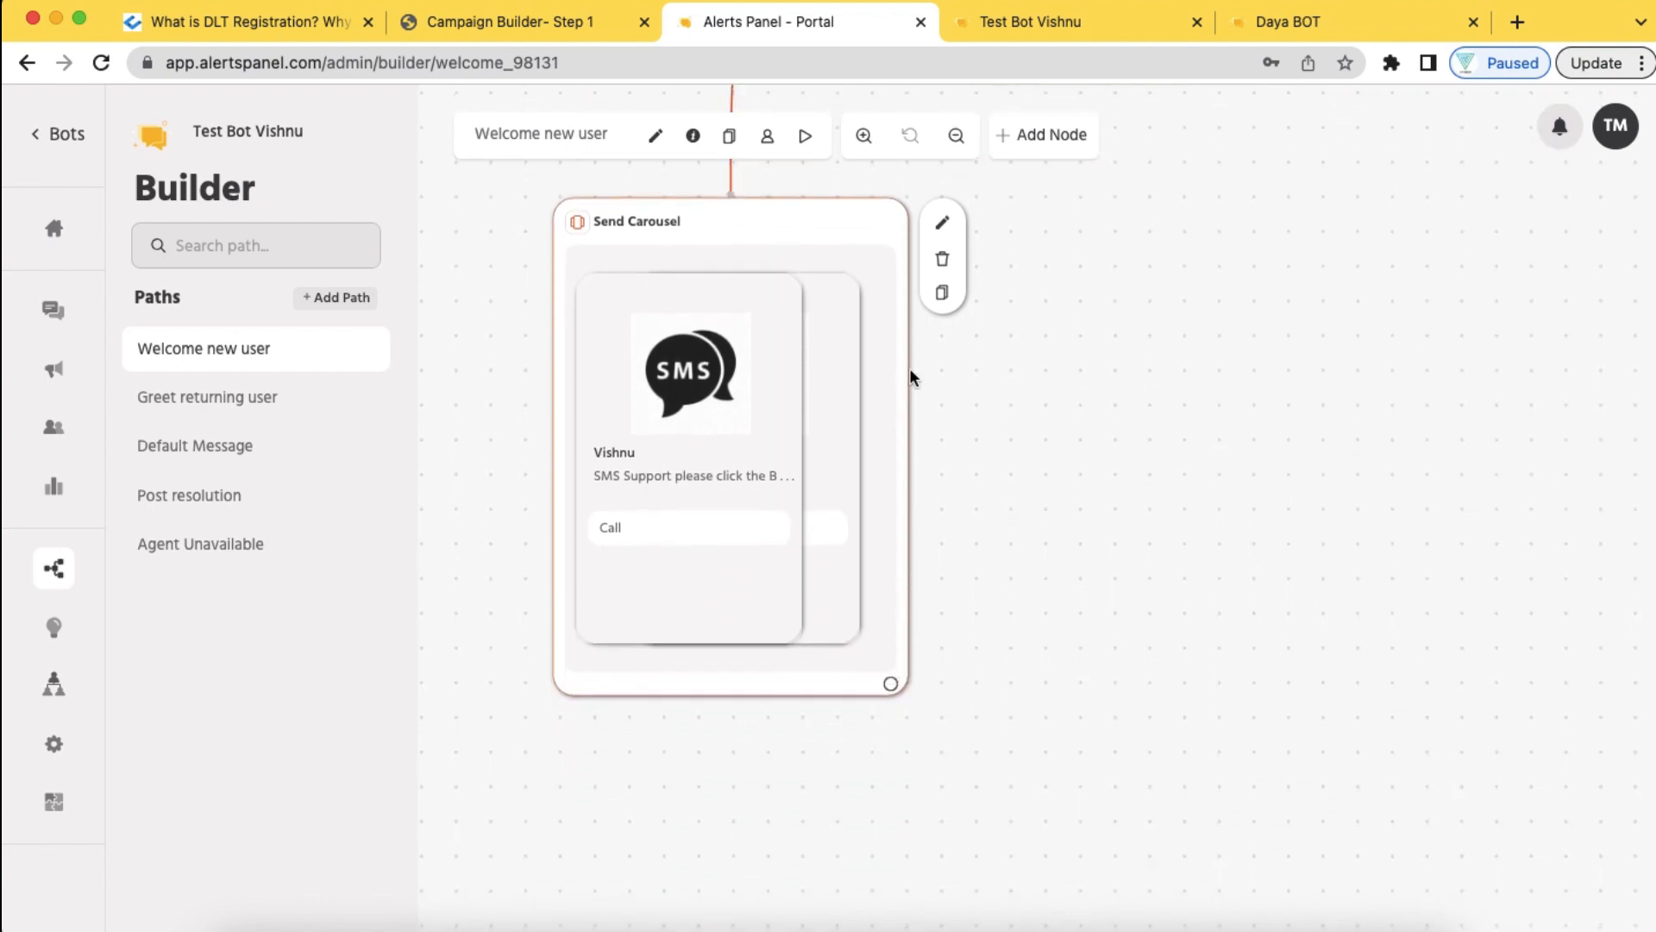
# Open the Send Carousel node, add a third carousel card, then delete the empty Carousel Card 3
pyautogui.click(943, 222)
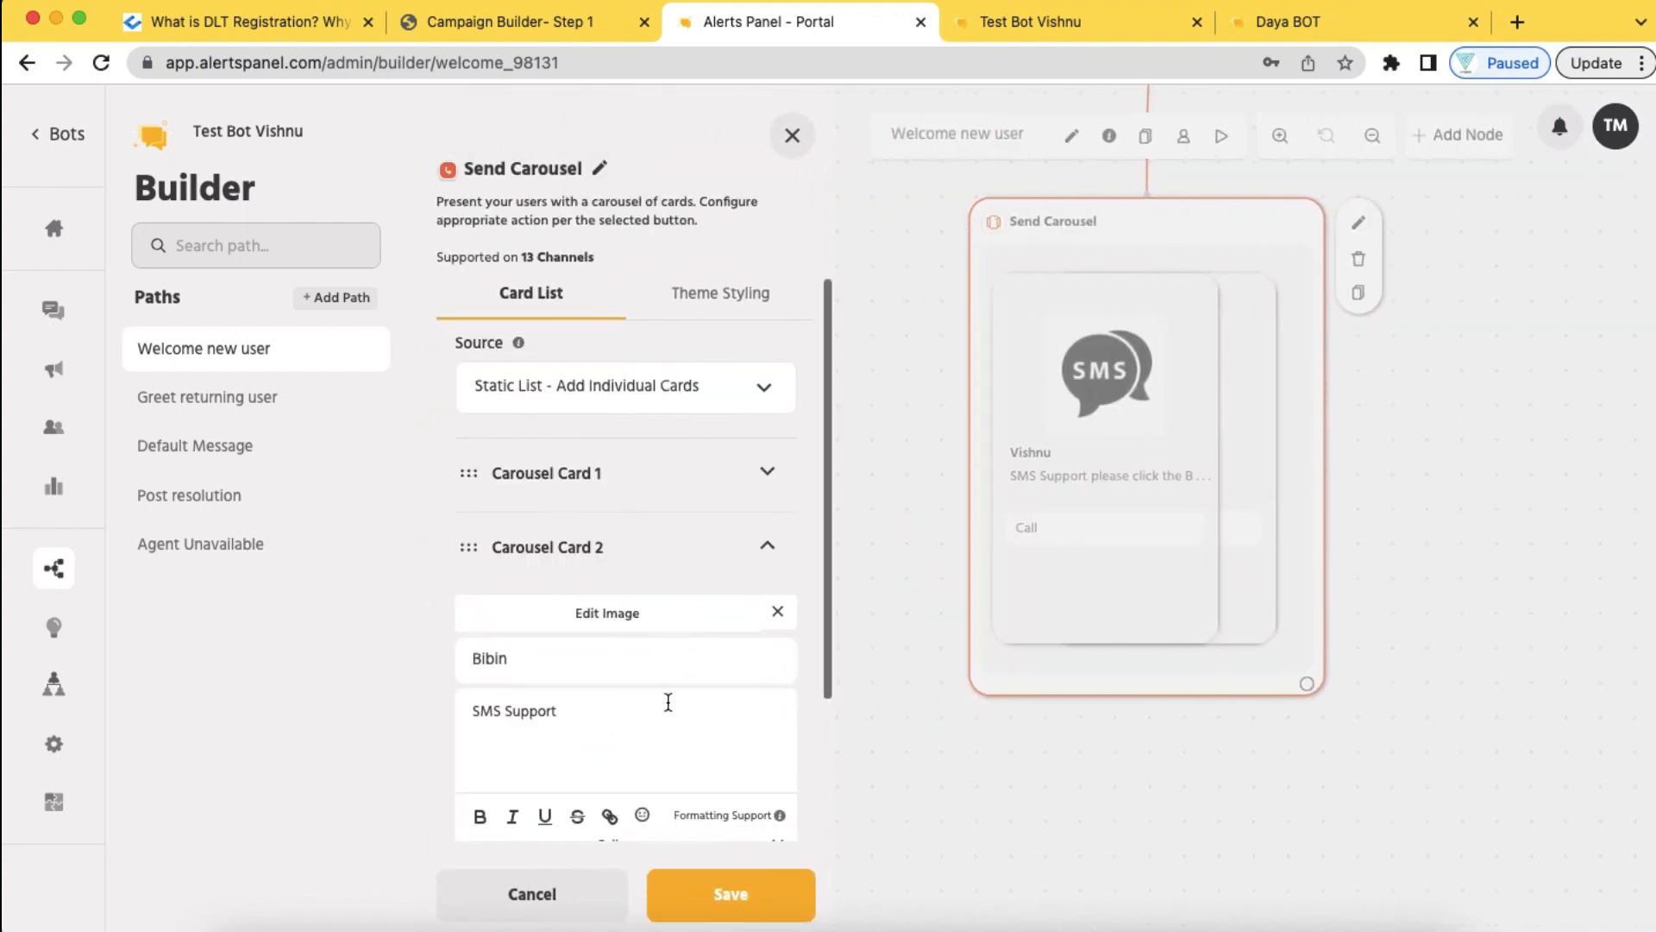
pyautogui.scroll(-3, 665, 698)
pyautogui.click(542, 811)
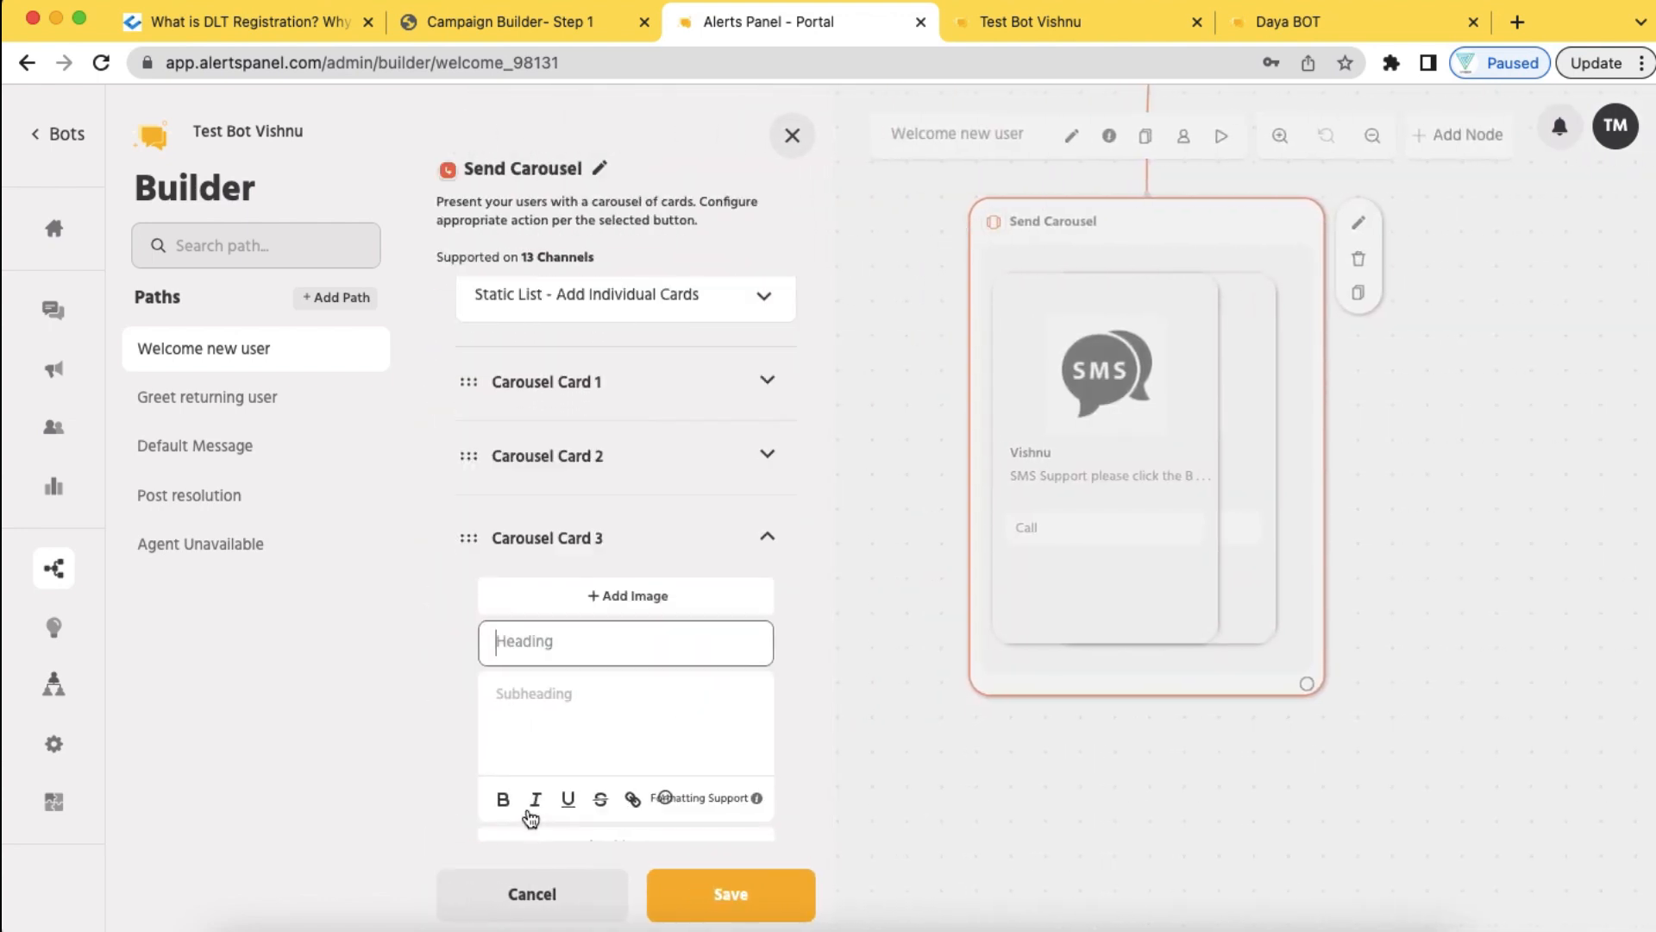
pyautogui.scroll(-2, 635, 702)
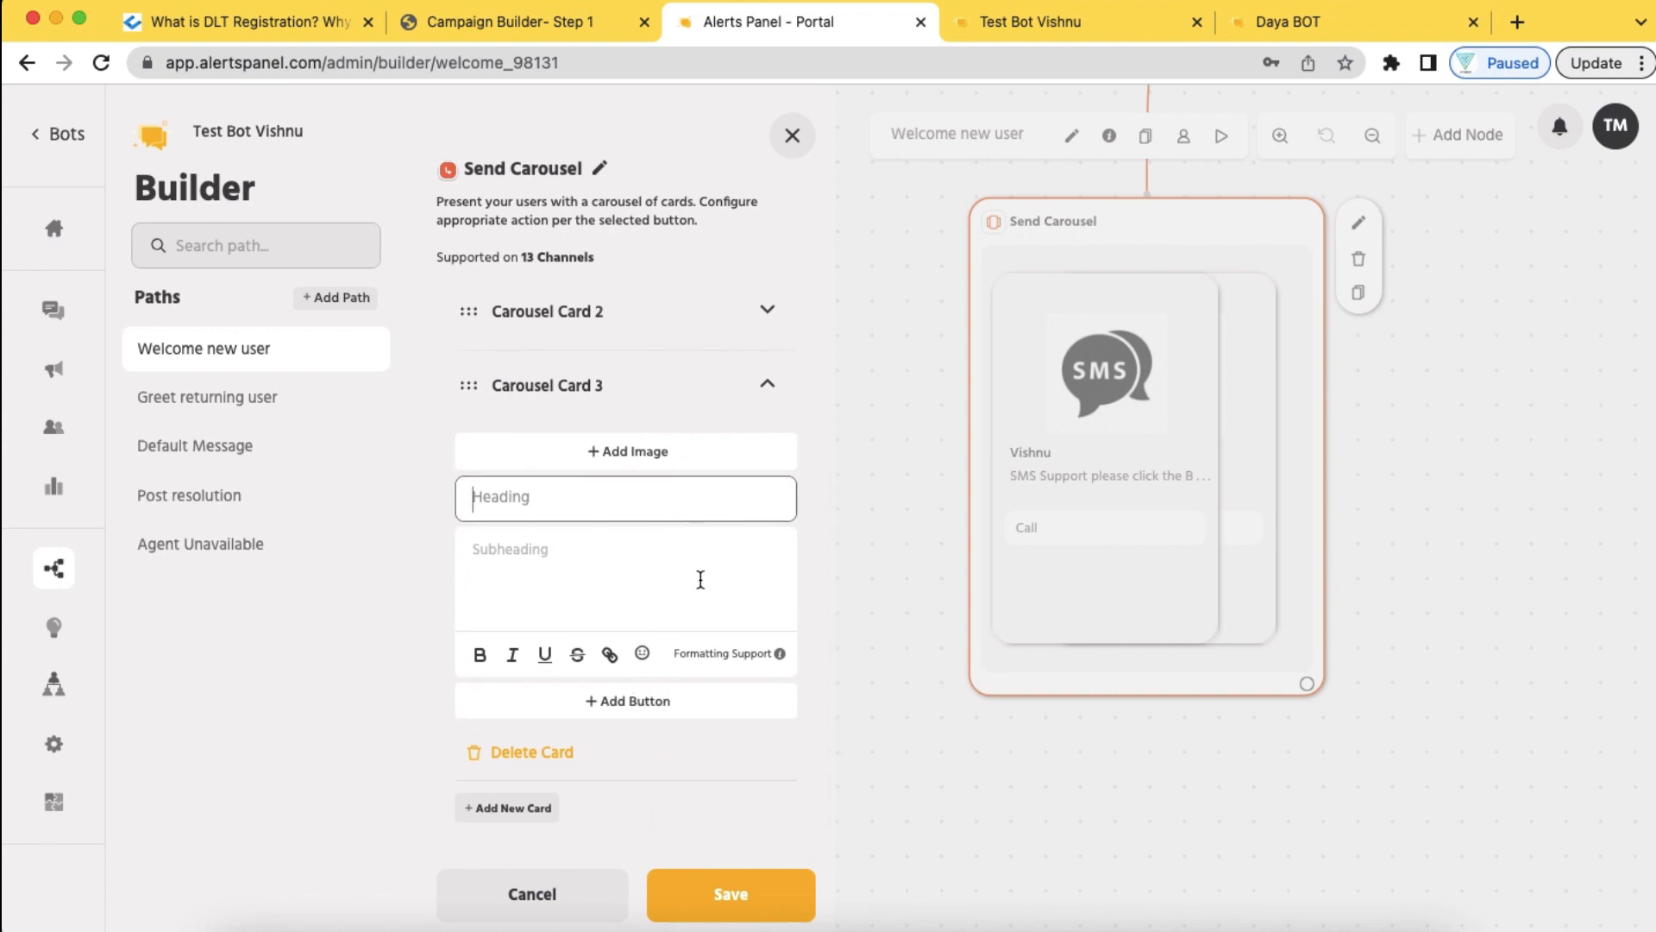
pyautogui.click(556, 757)
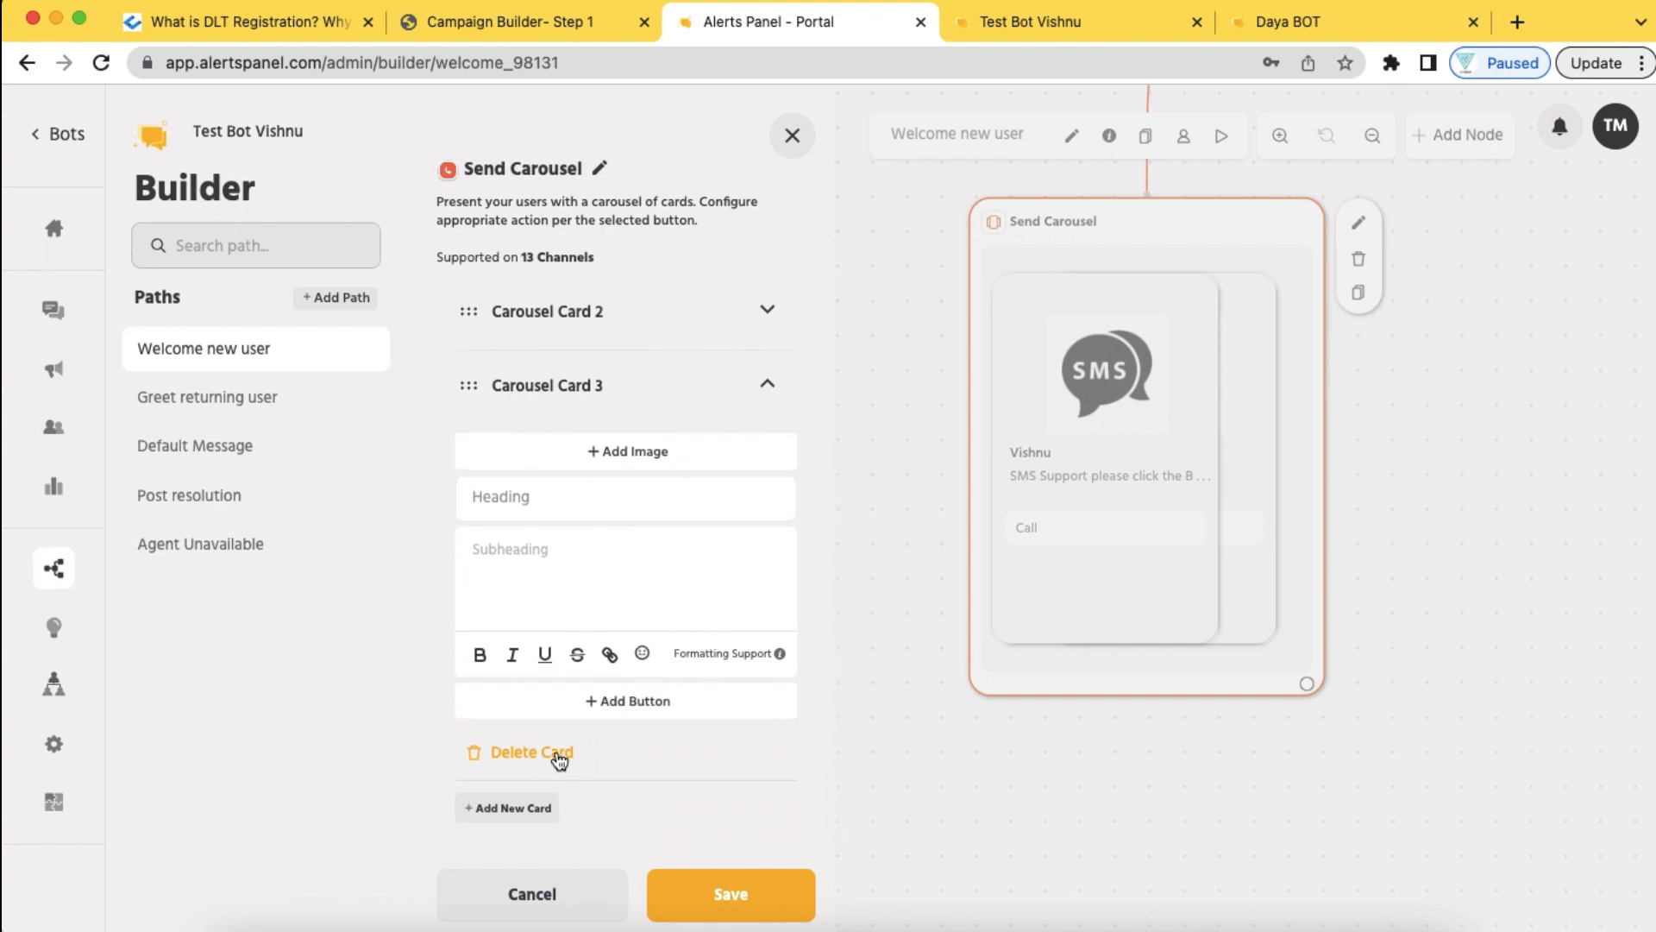
pyautogui.scroll(-3, 604, 714)
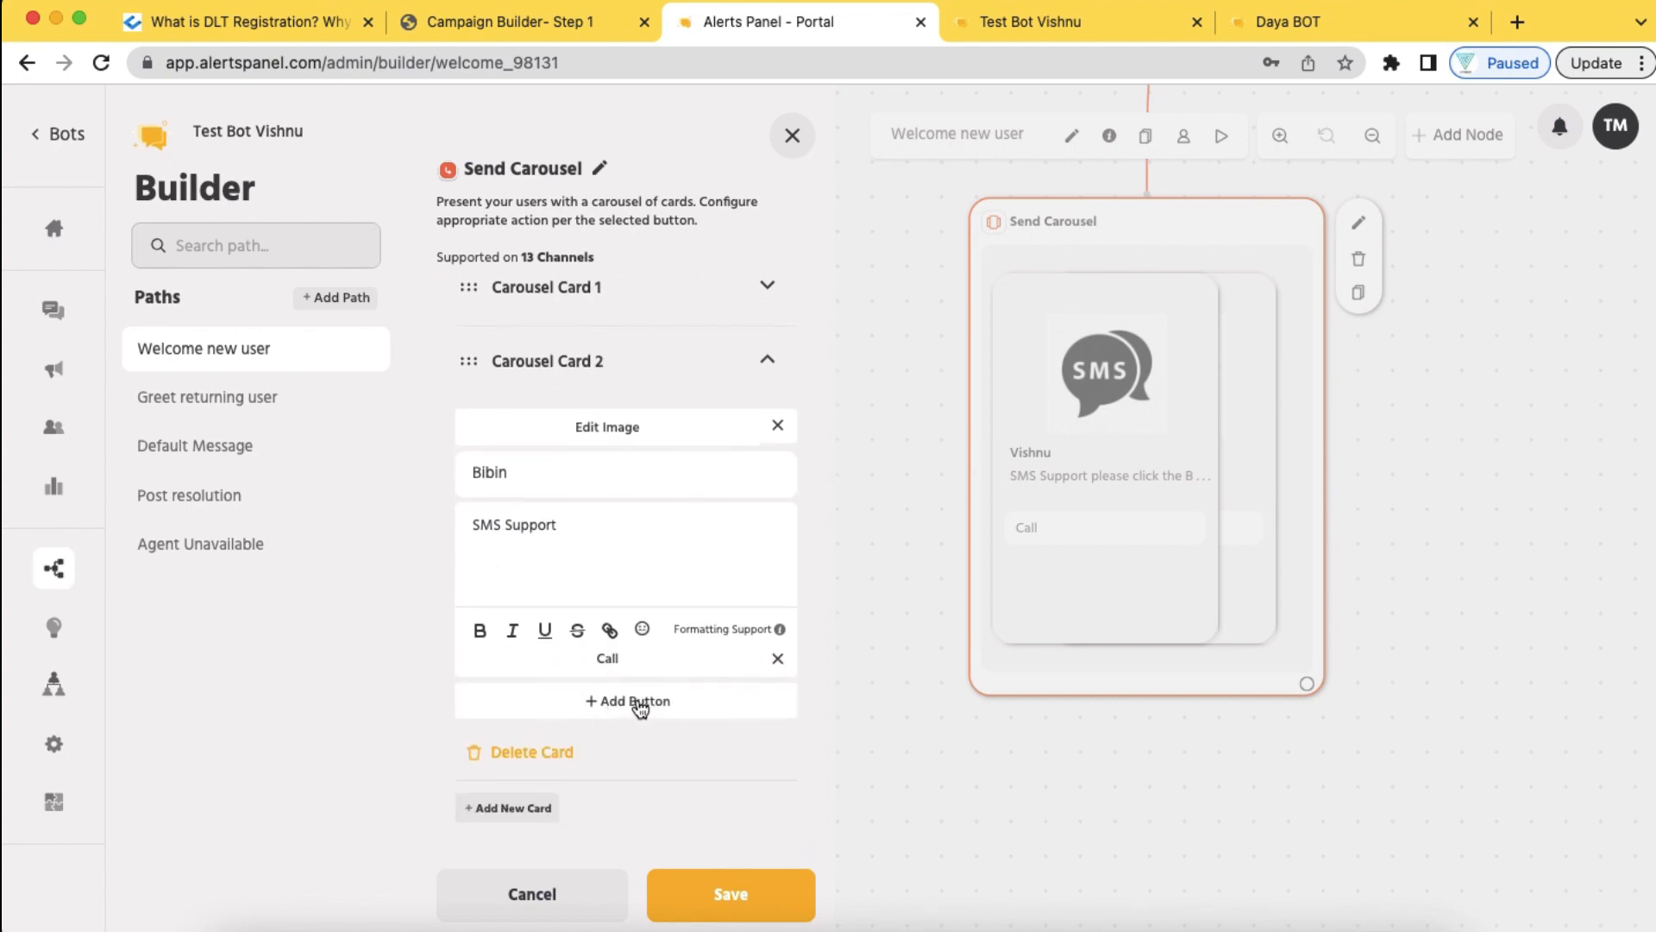
# Add a 'Back' button to Carousel Card 2 that invokes Send Message (with options)
pyautogui.click(636, 701)
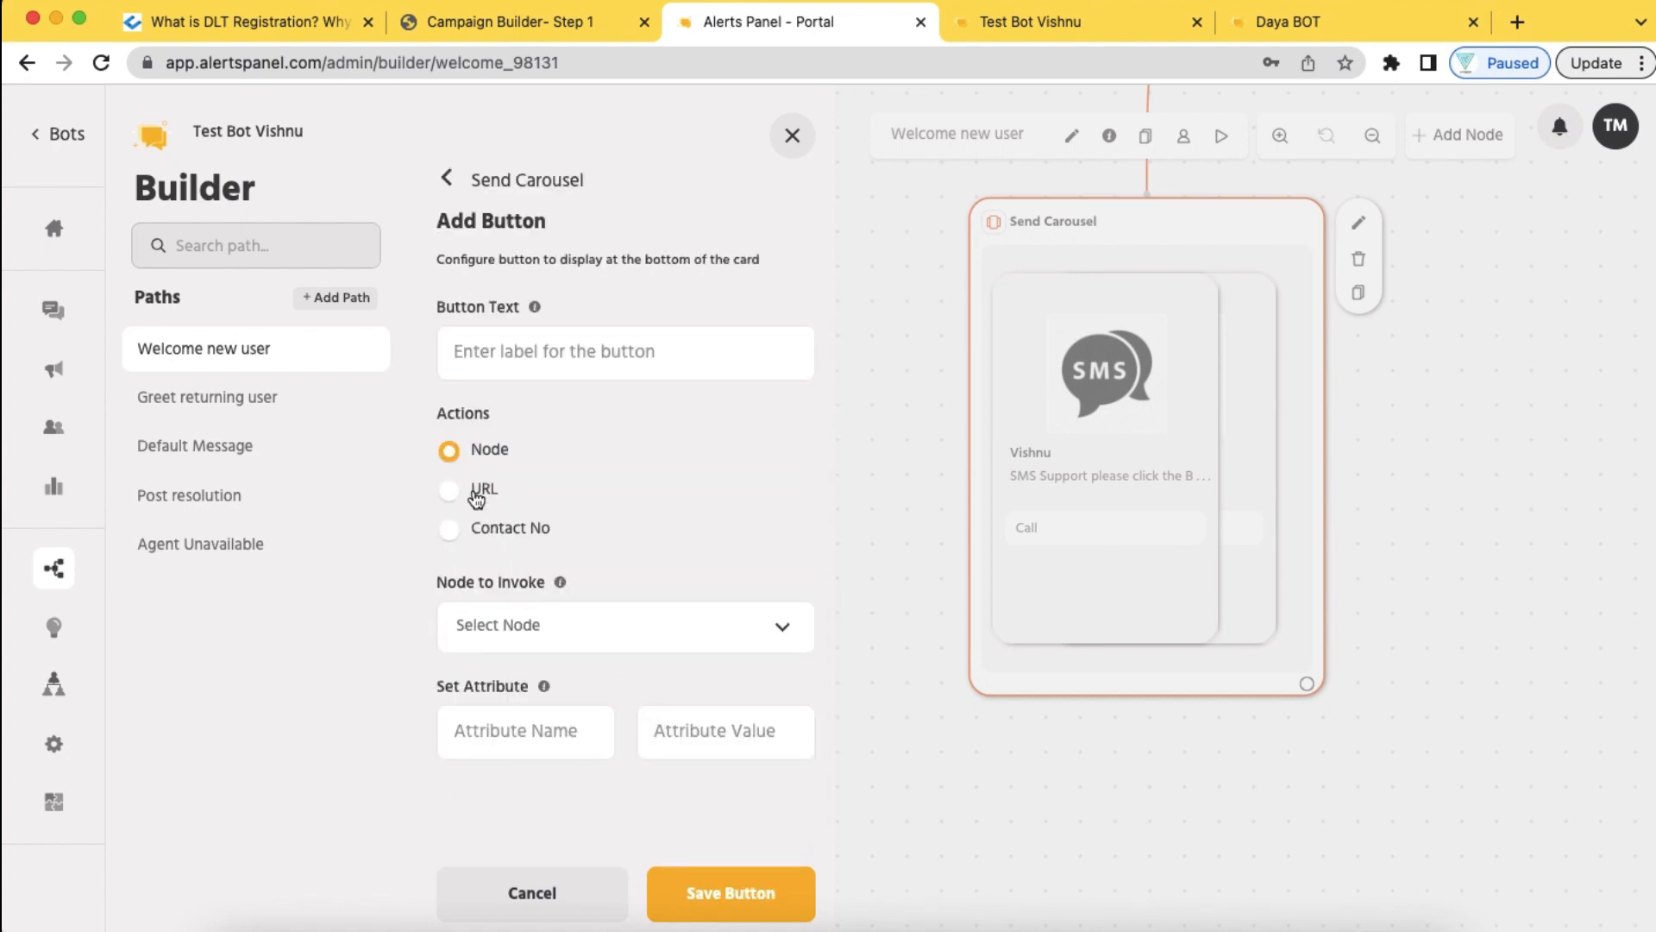
pyautogui.click(603, 625)
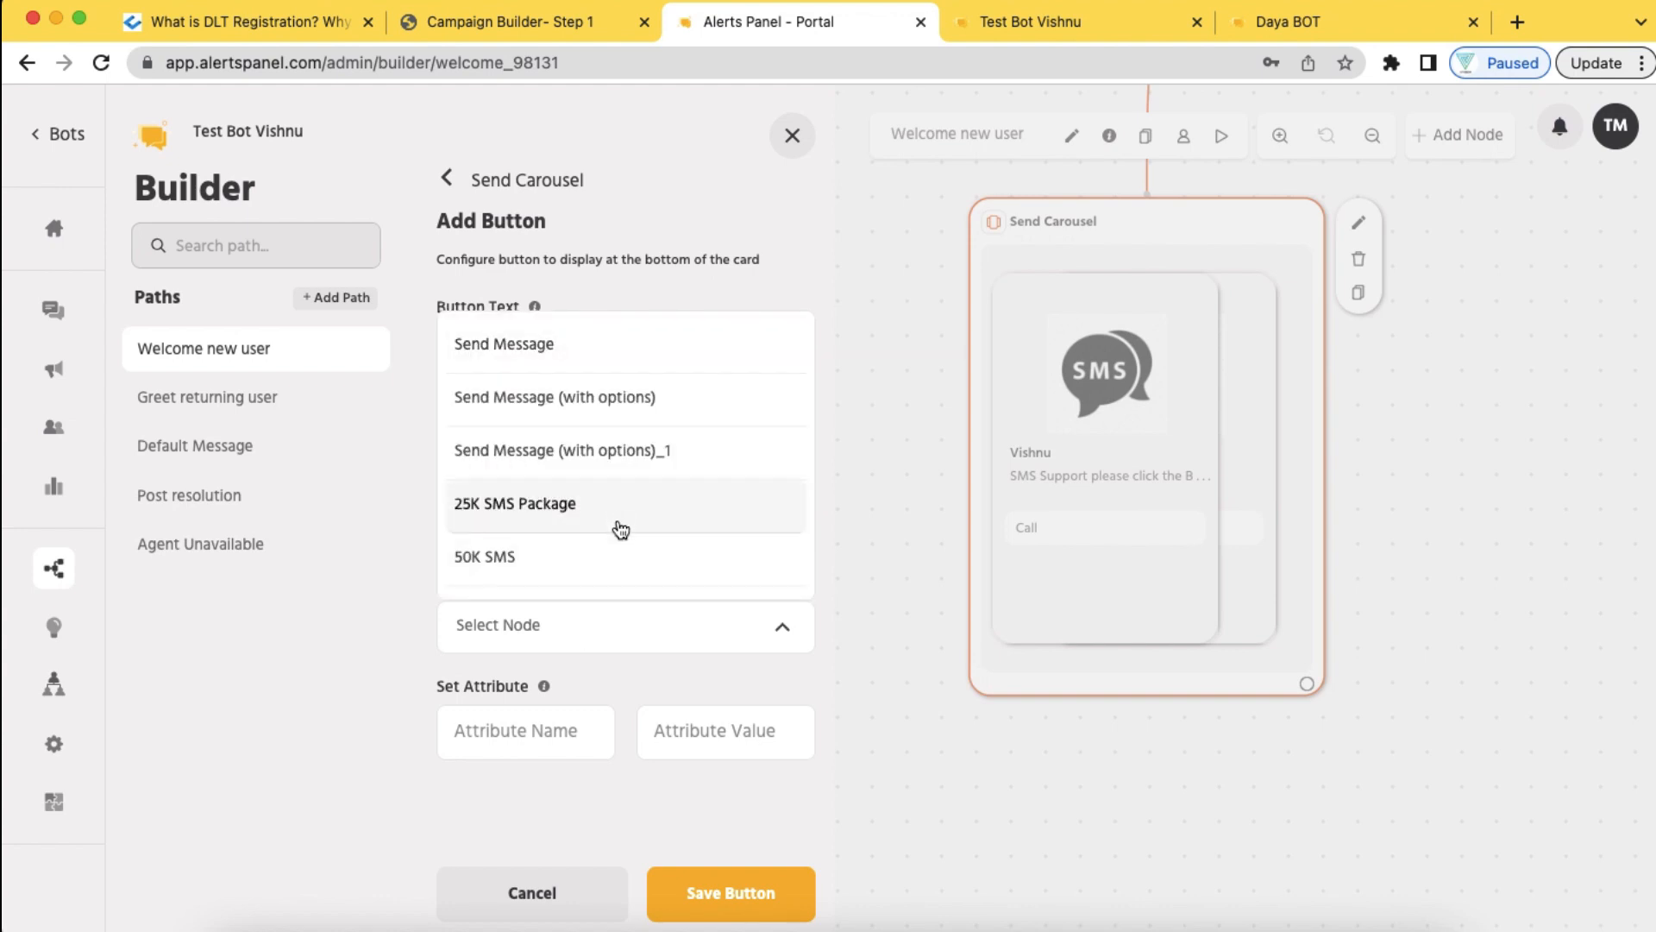
pyautogui.click(582, 398)
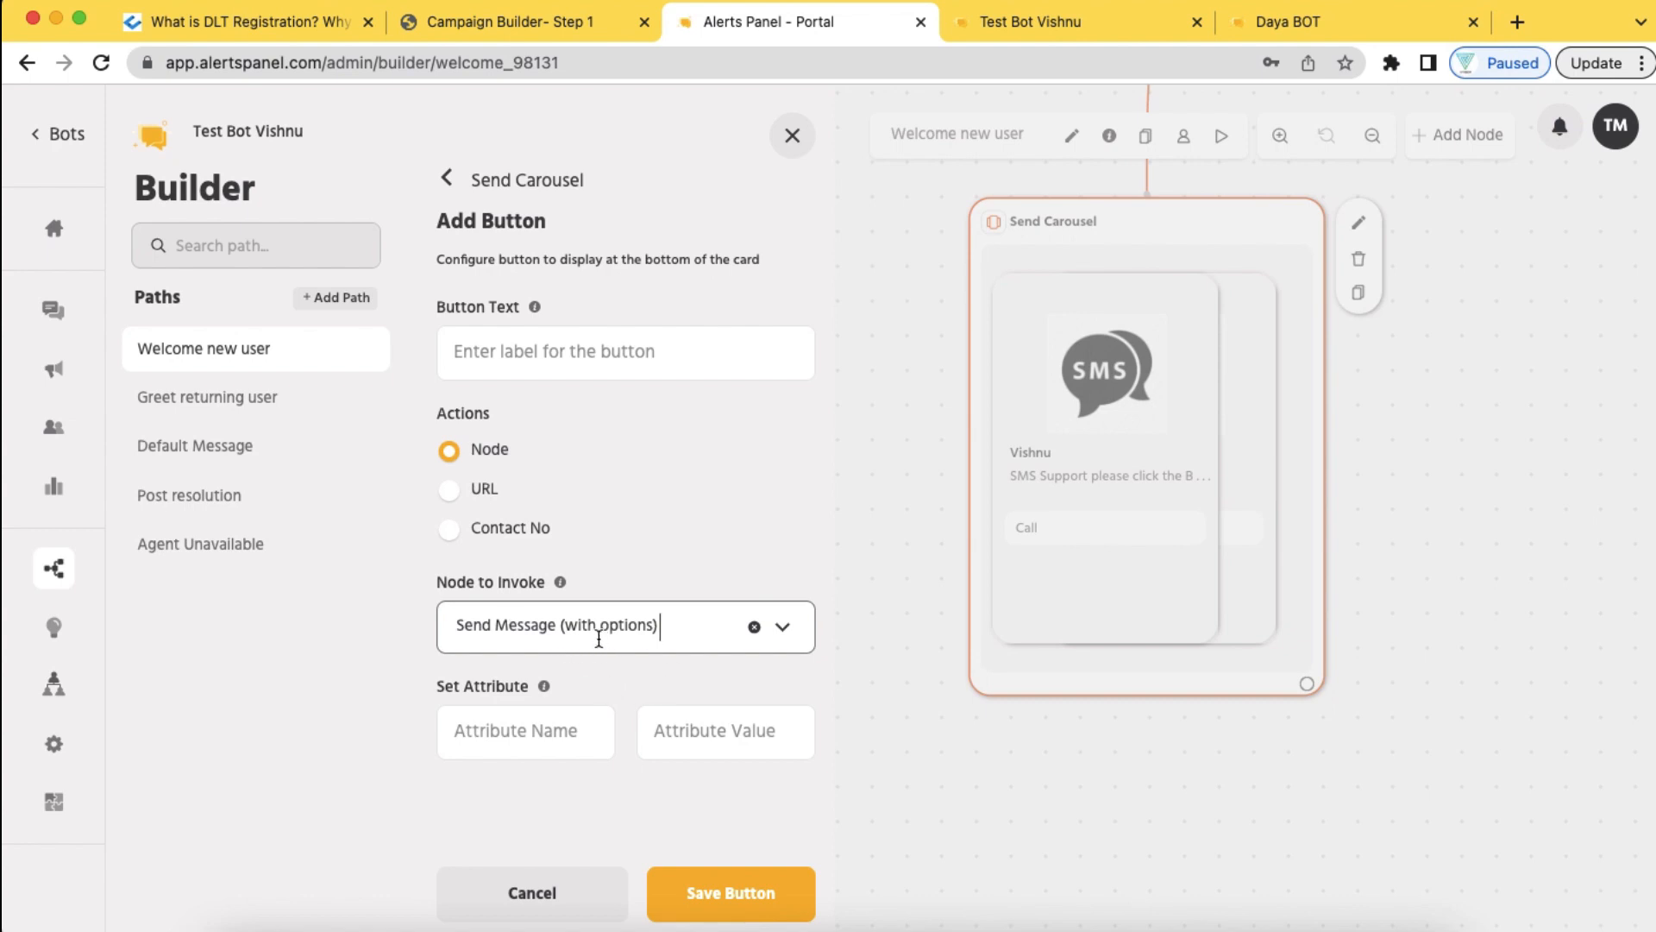
pyautogui.click(584, 358)
pyautogui.write('Back')
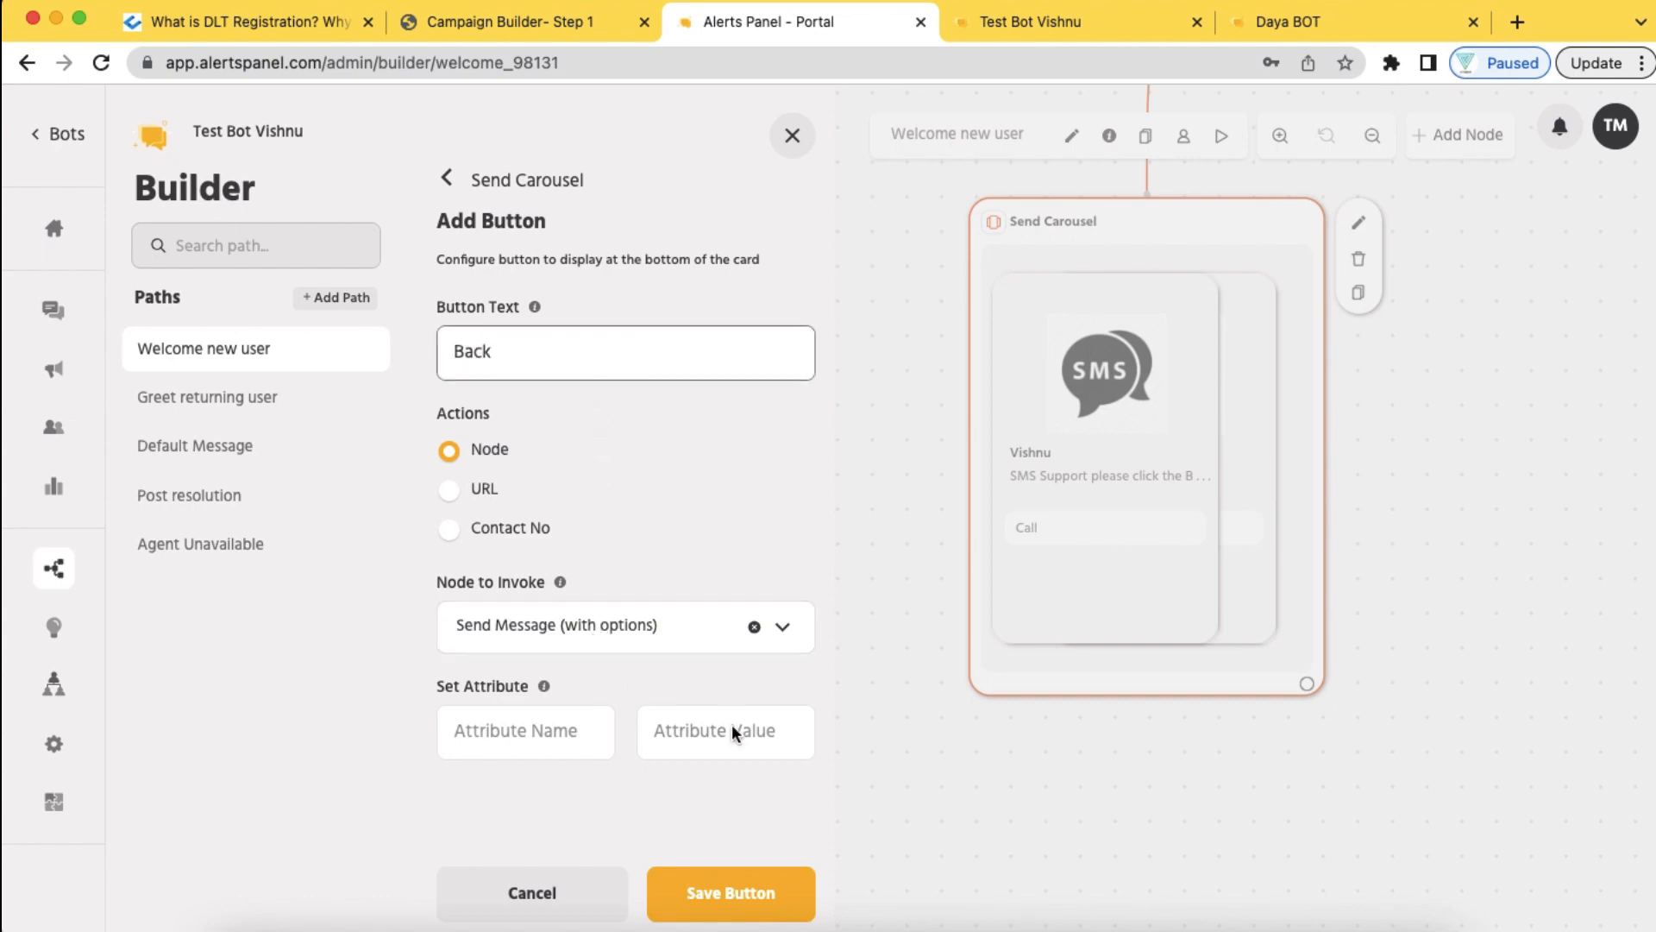
pyautogui.click(734, 896)
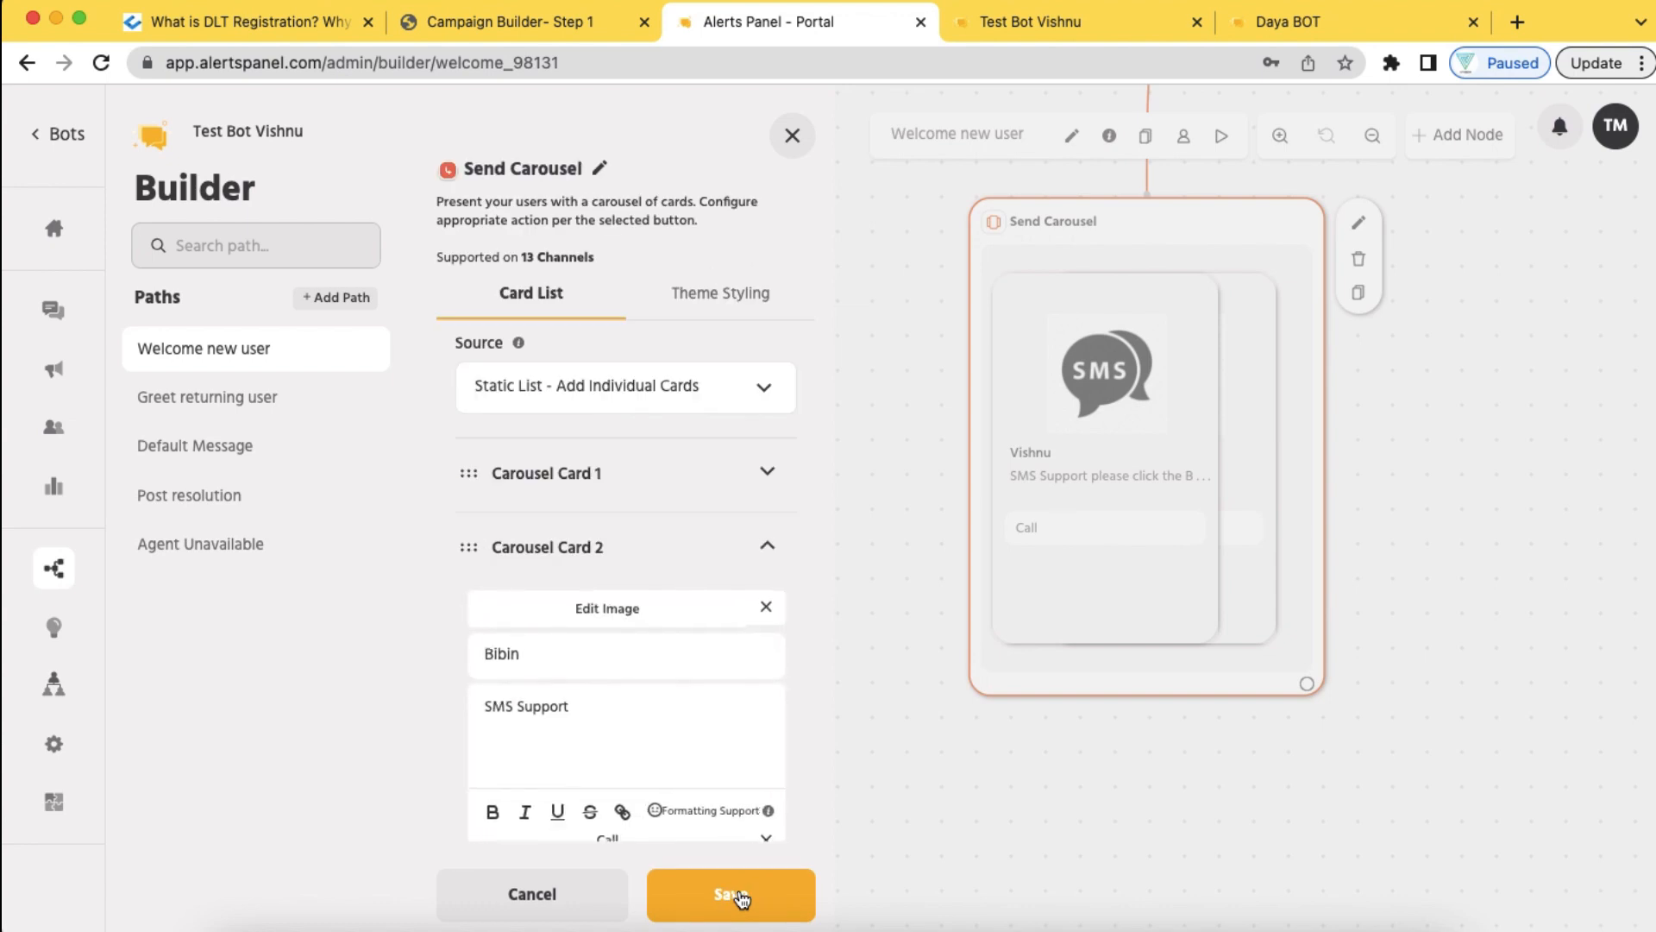
# Add a matching 'Back' button to Carousel Card 1 that invokes Send Message (with options)
pyautogui.click(709, 473)
pyautogui.click(646, 811)
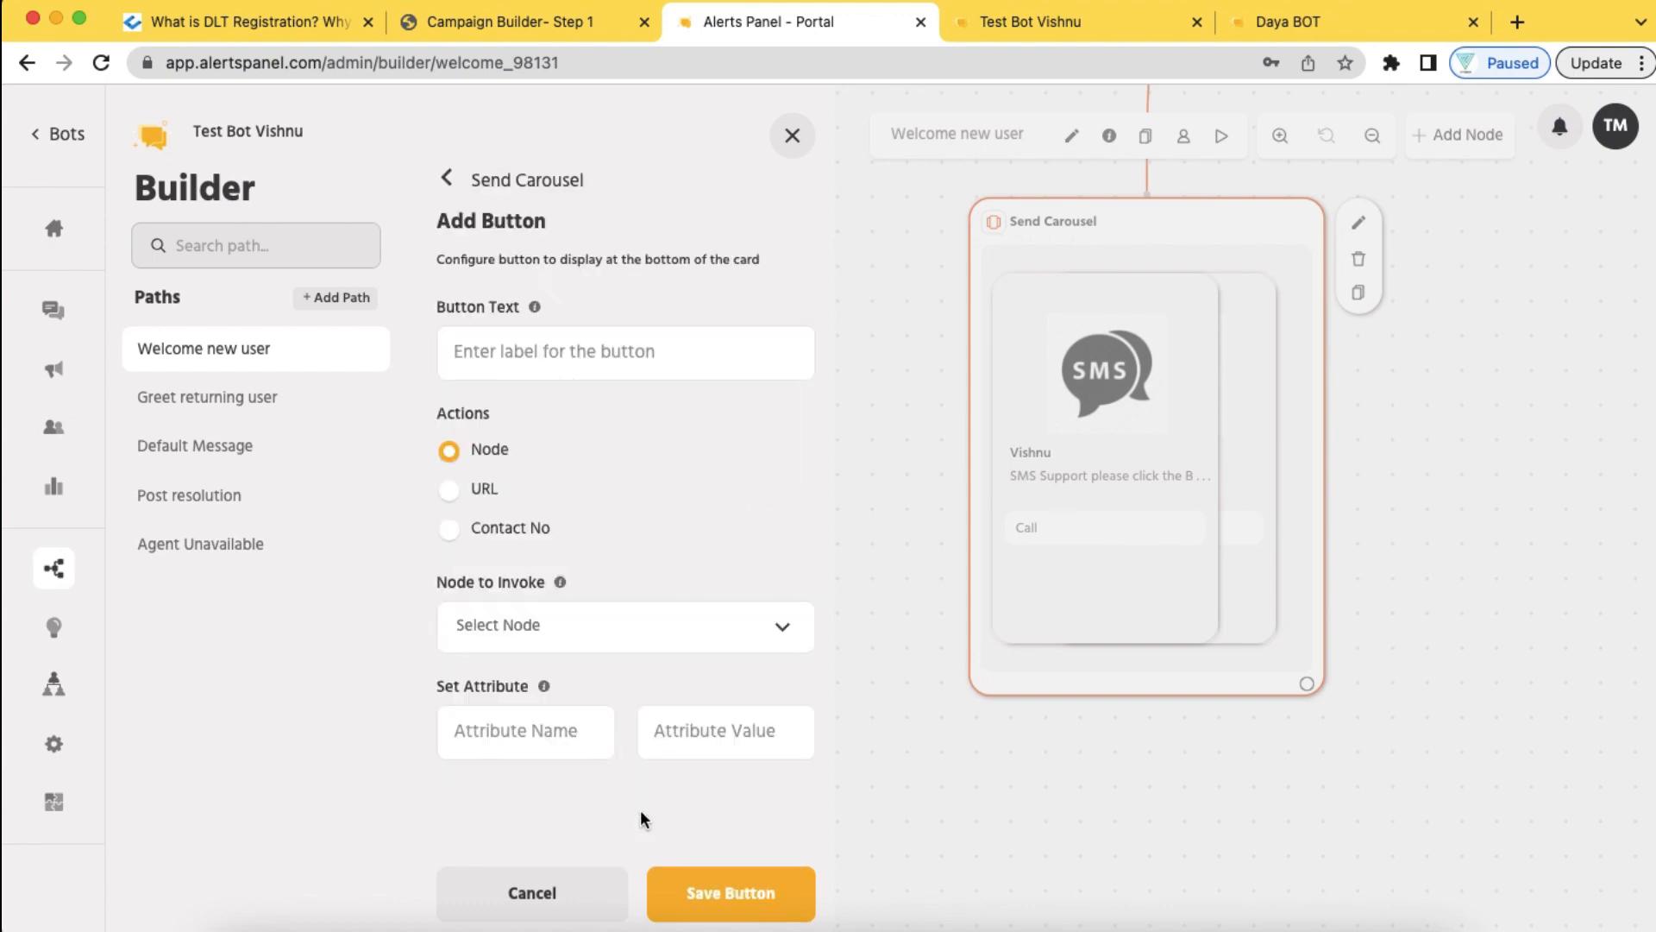
pyautogui.click(568, 357)
pyautogui.write('Back')
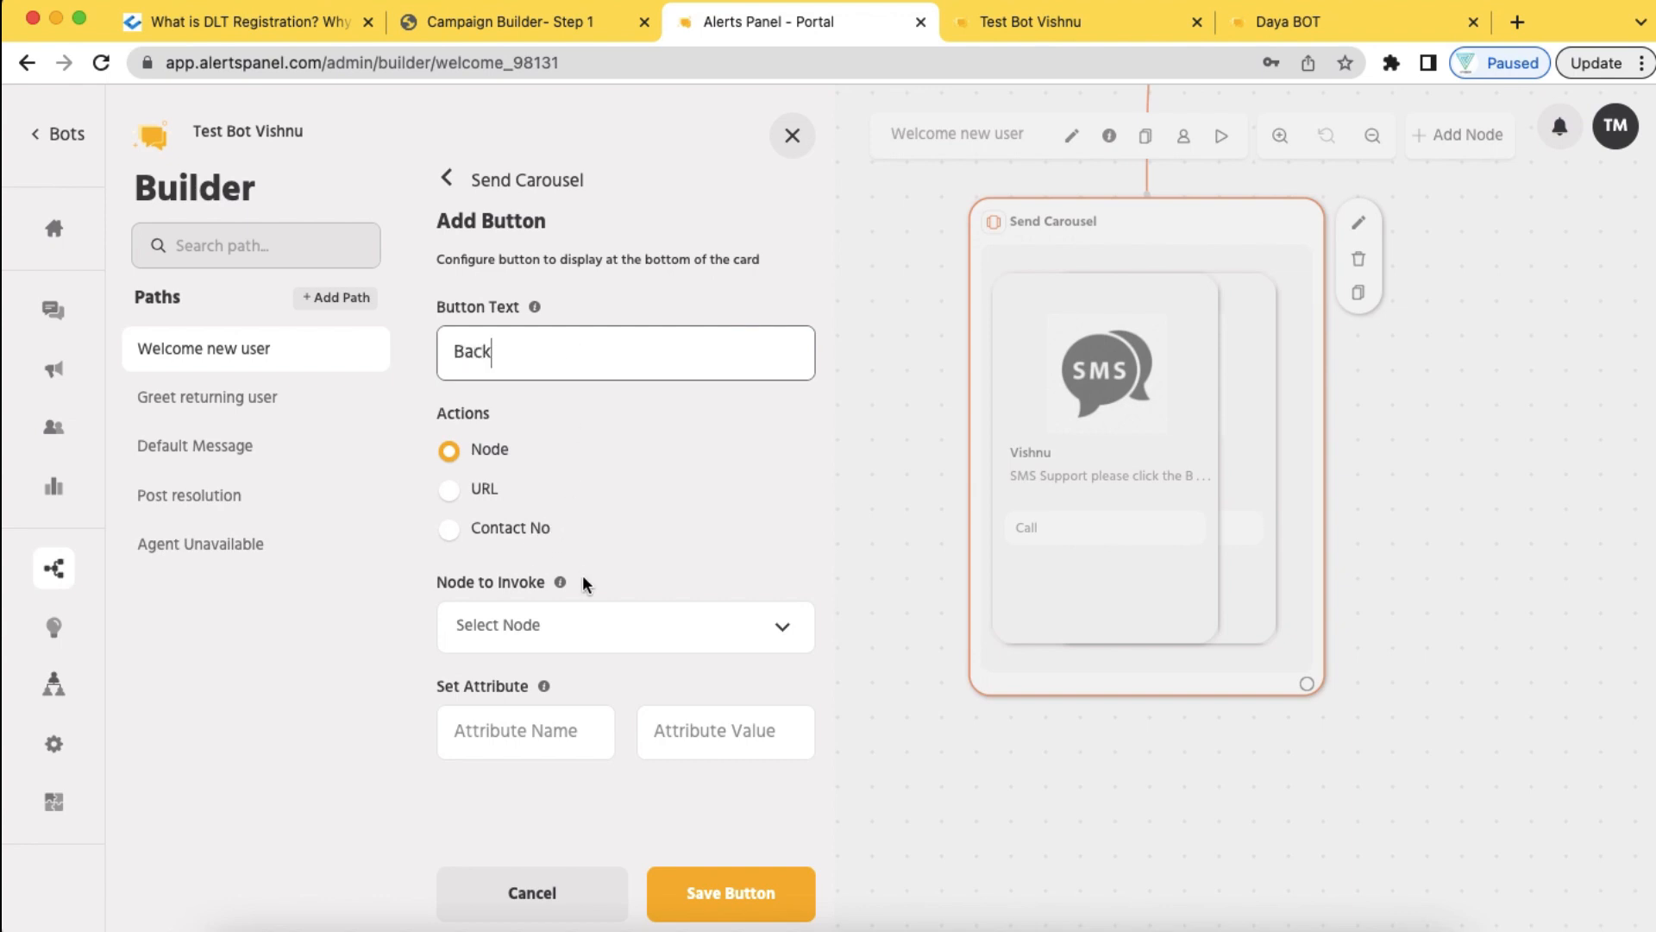
pyautogui.click(603, 624)
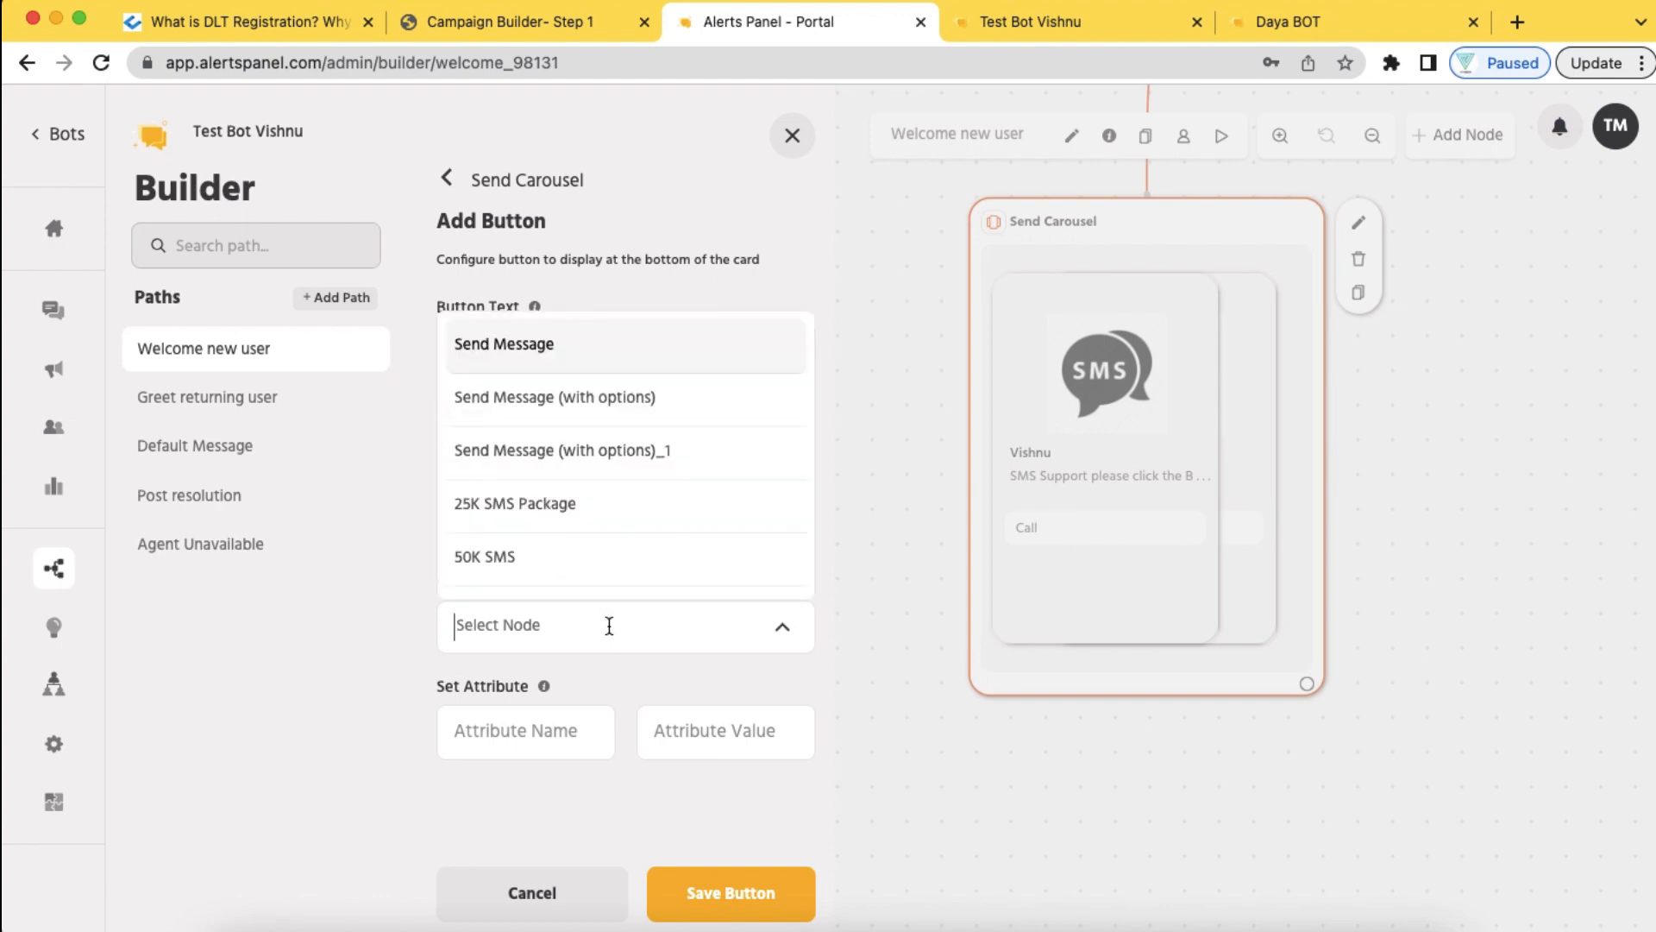
pyautogui.click(582, 395)
pyautogui.click(752, 893)
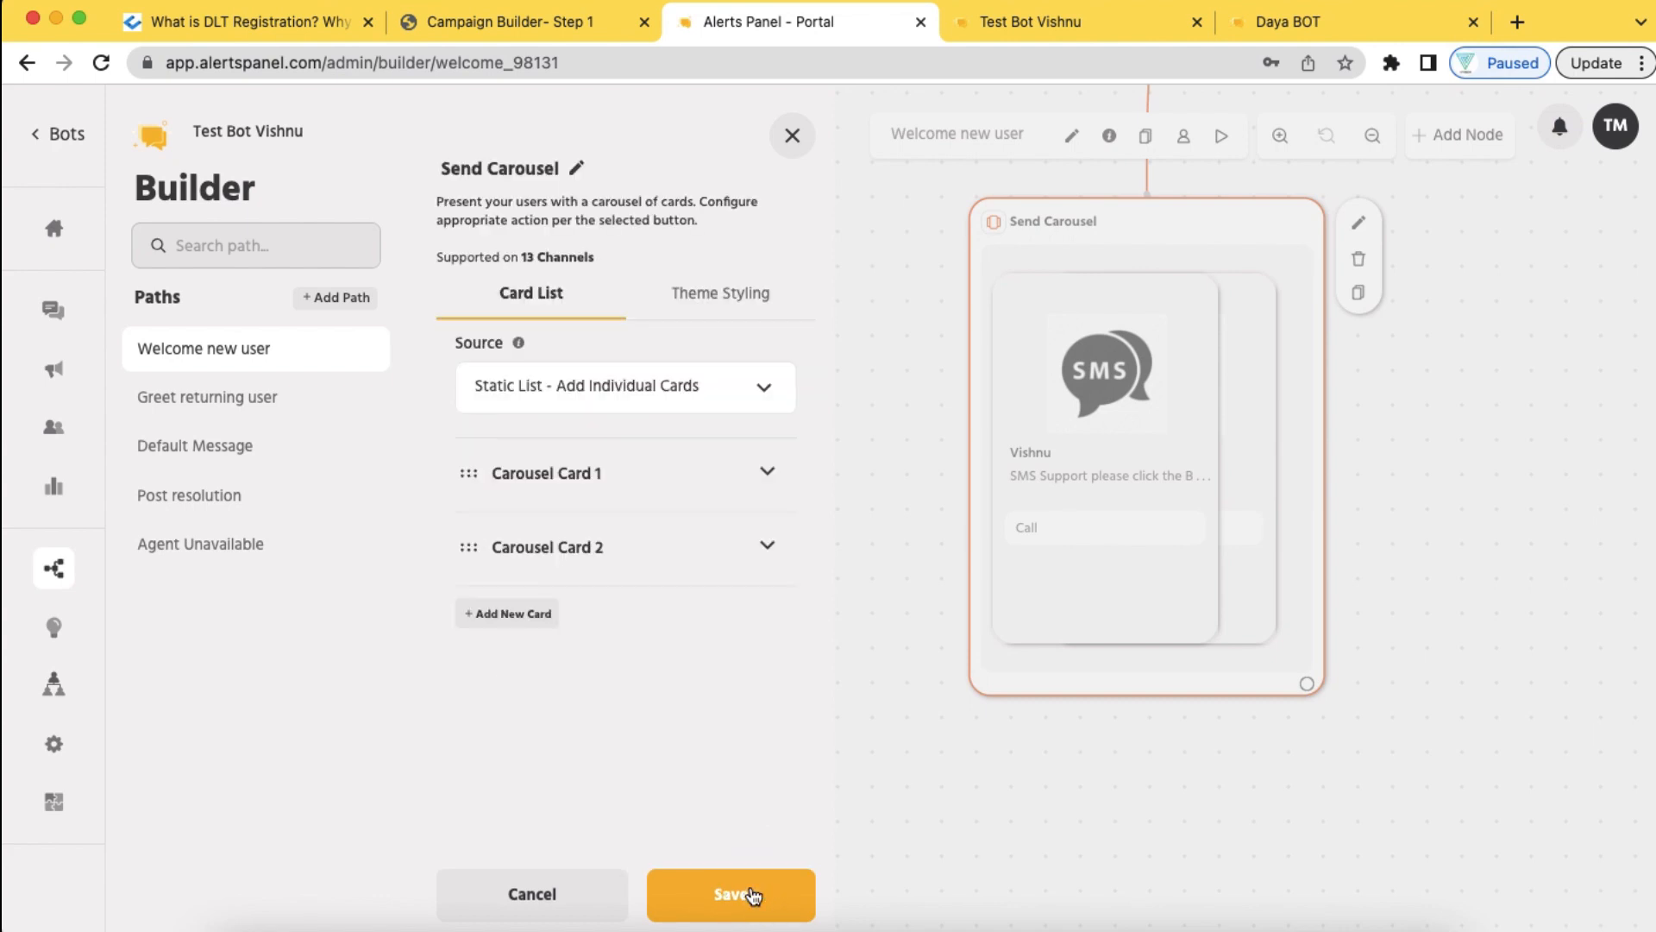
# Save the carousel settings and launch a live test of the Welcome new user flow
pyautogui.click(748, 892)
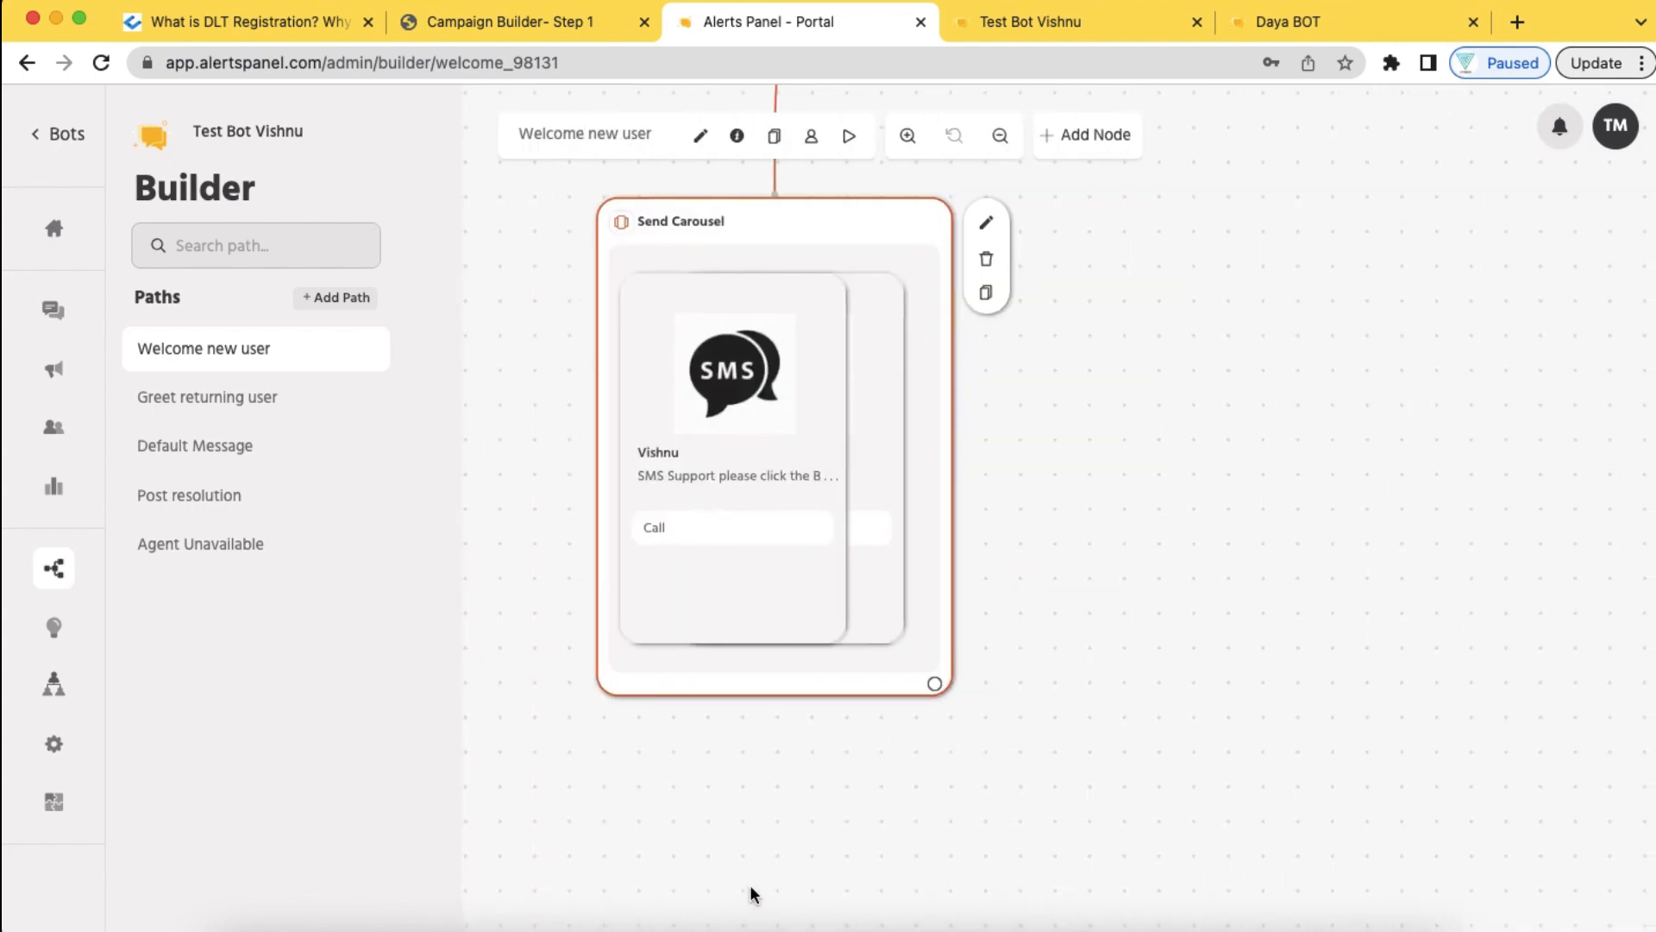
pyautogui.scroll(3, 940, 557)
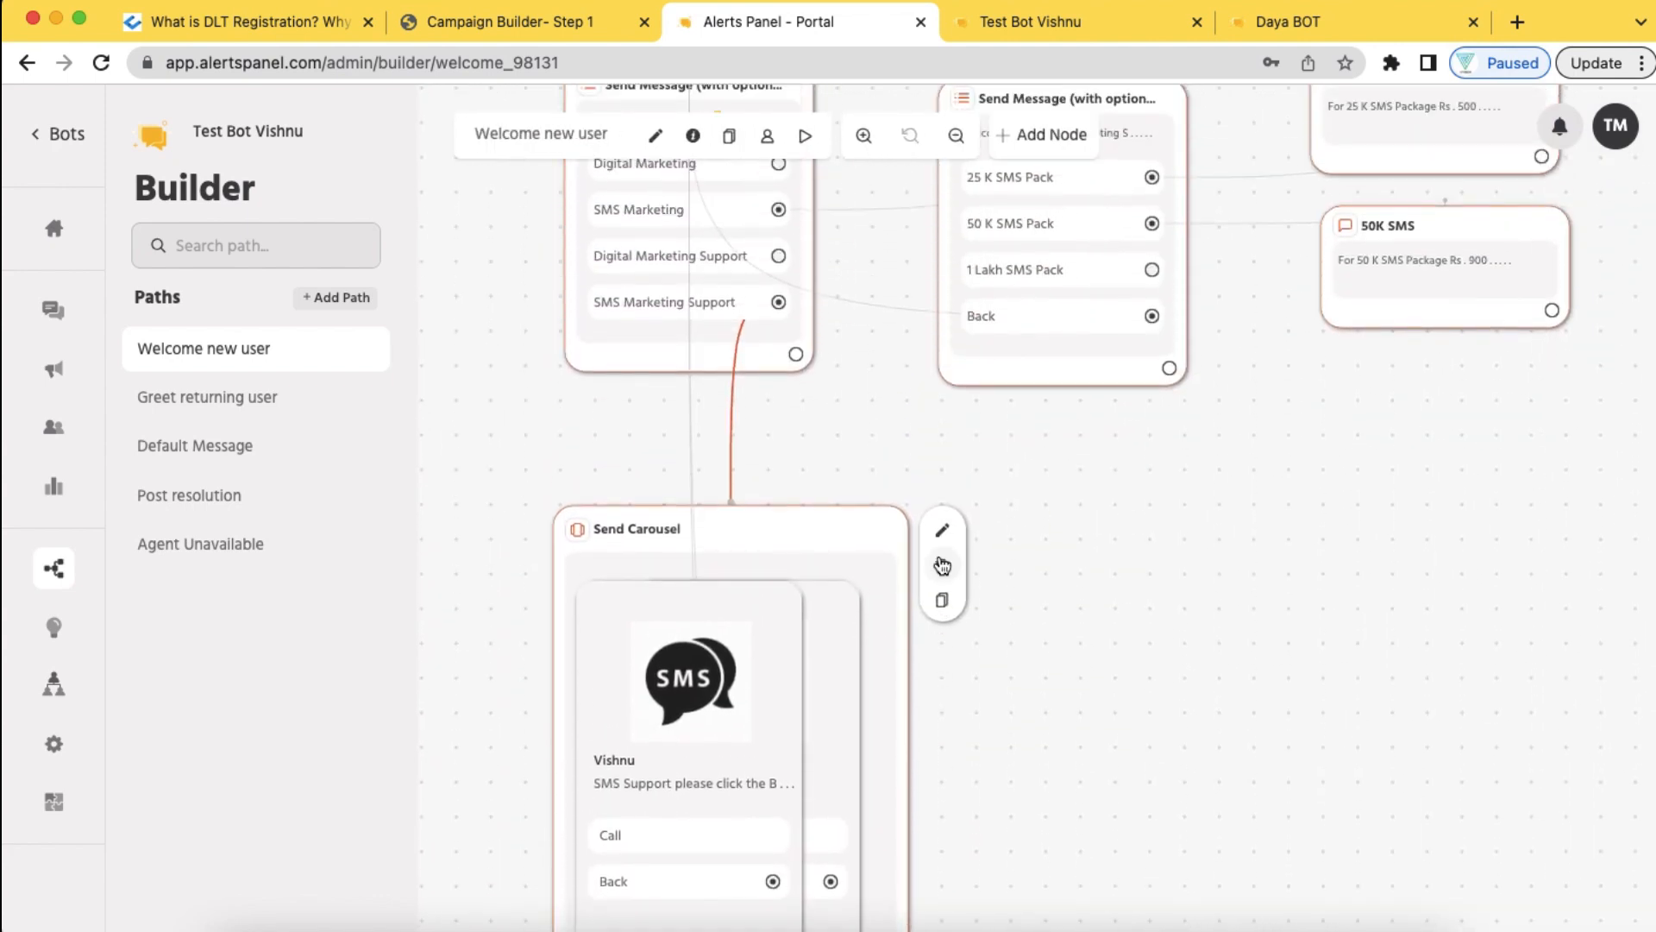
pyautogui.scroll(6, 1017, 411)
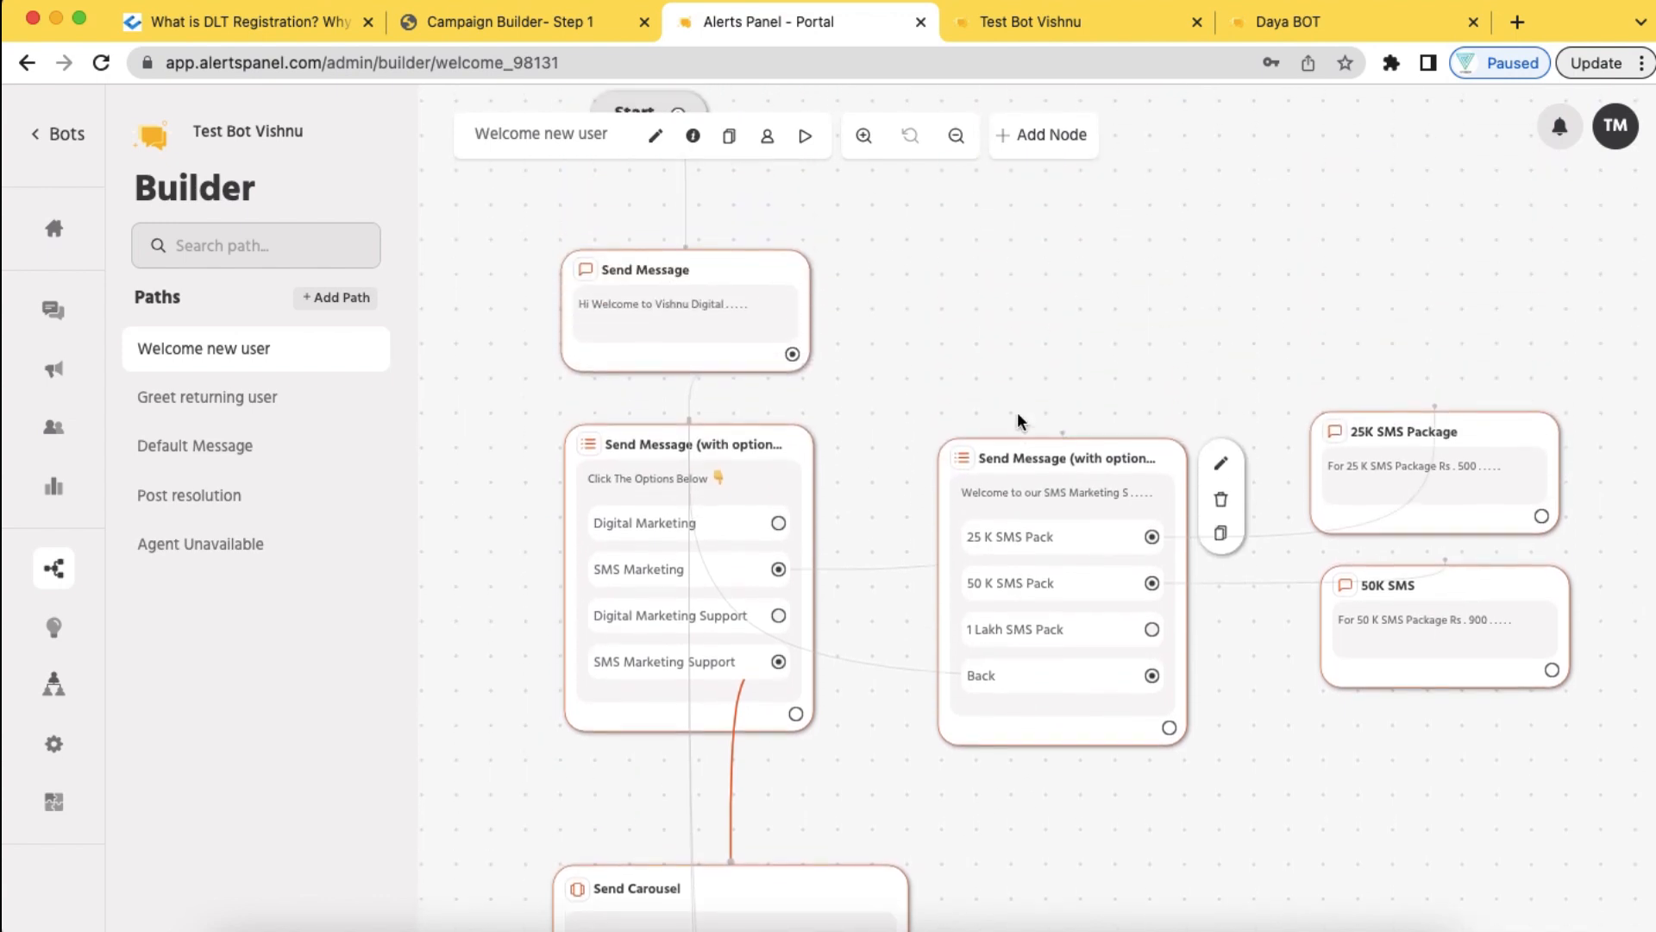
pyautogui.click(805, 136)
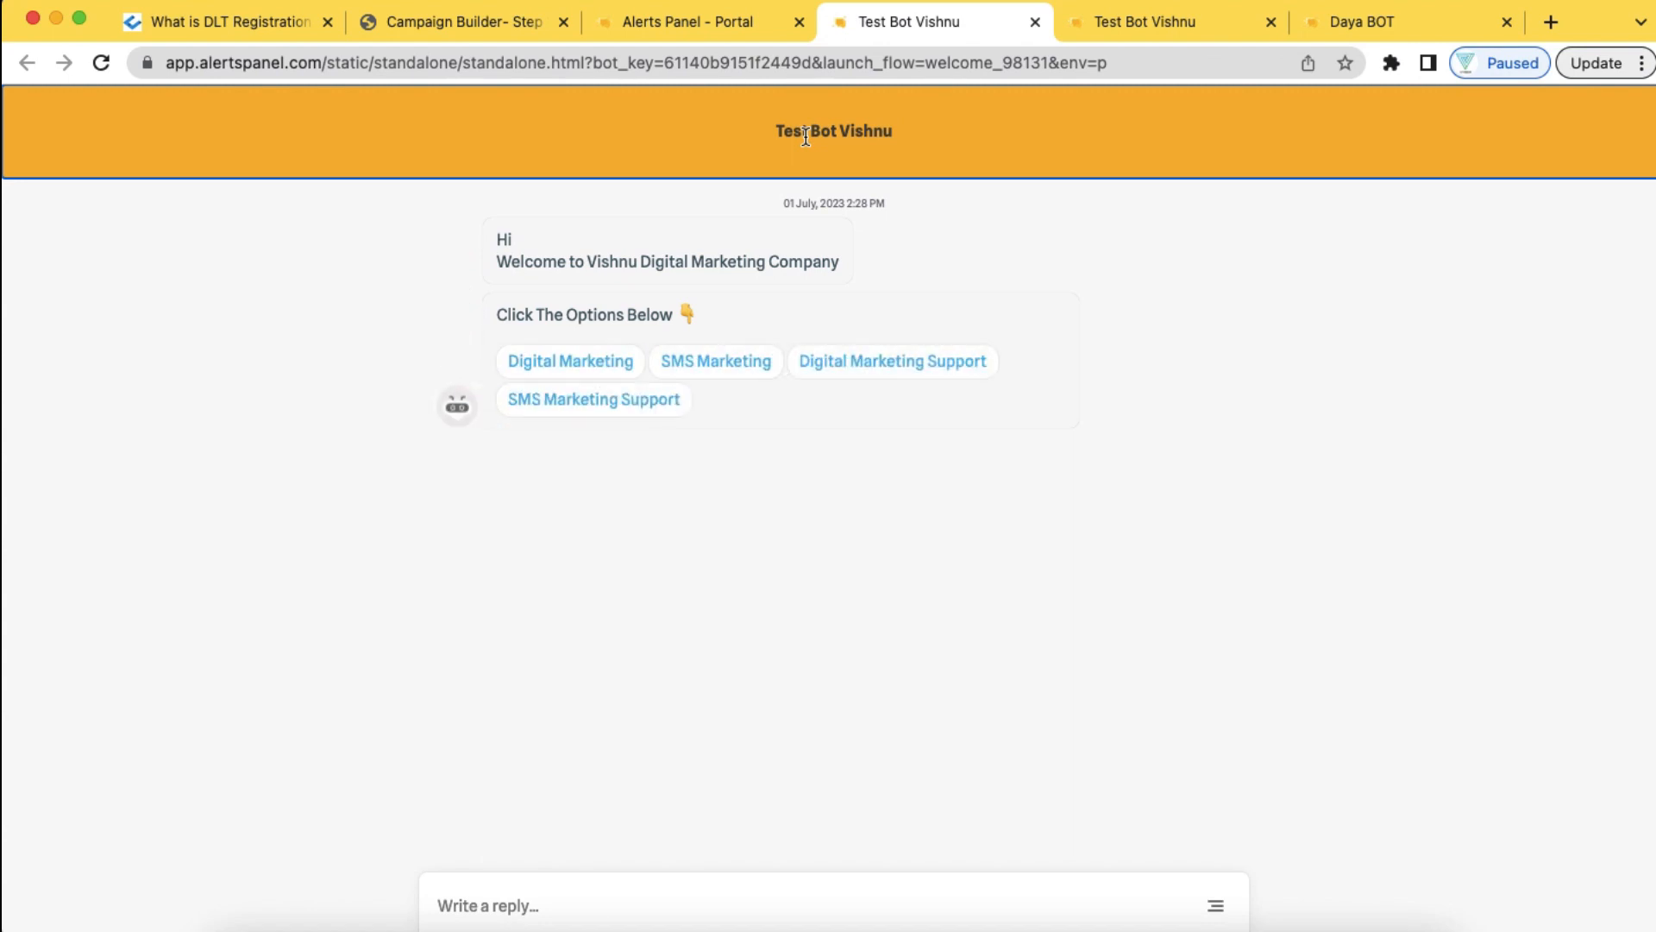
# In the test chat, go through SMS Marketing, 25 K SMS Pack, Back, SMS Marketing Support, and a card's Back, then return to the builder
pyautogui.click(726, 371)
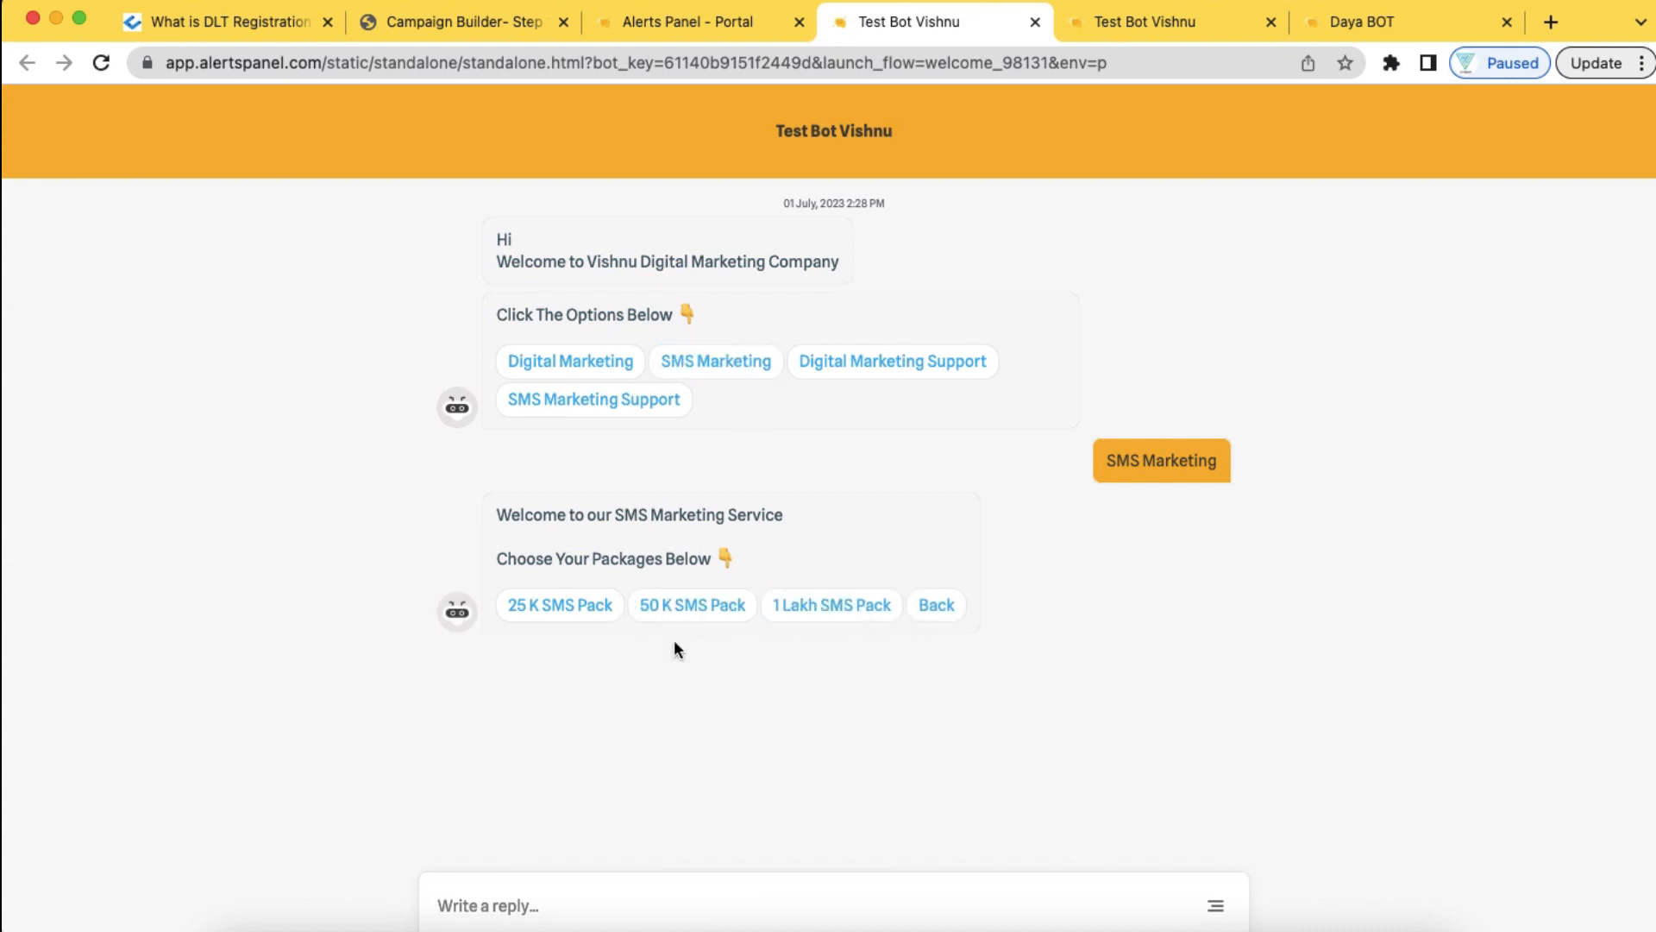
pyautogui.click(573, 604)
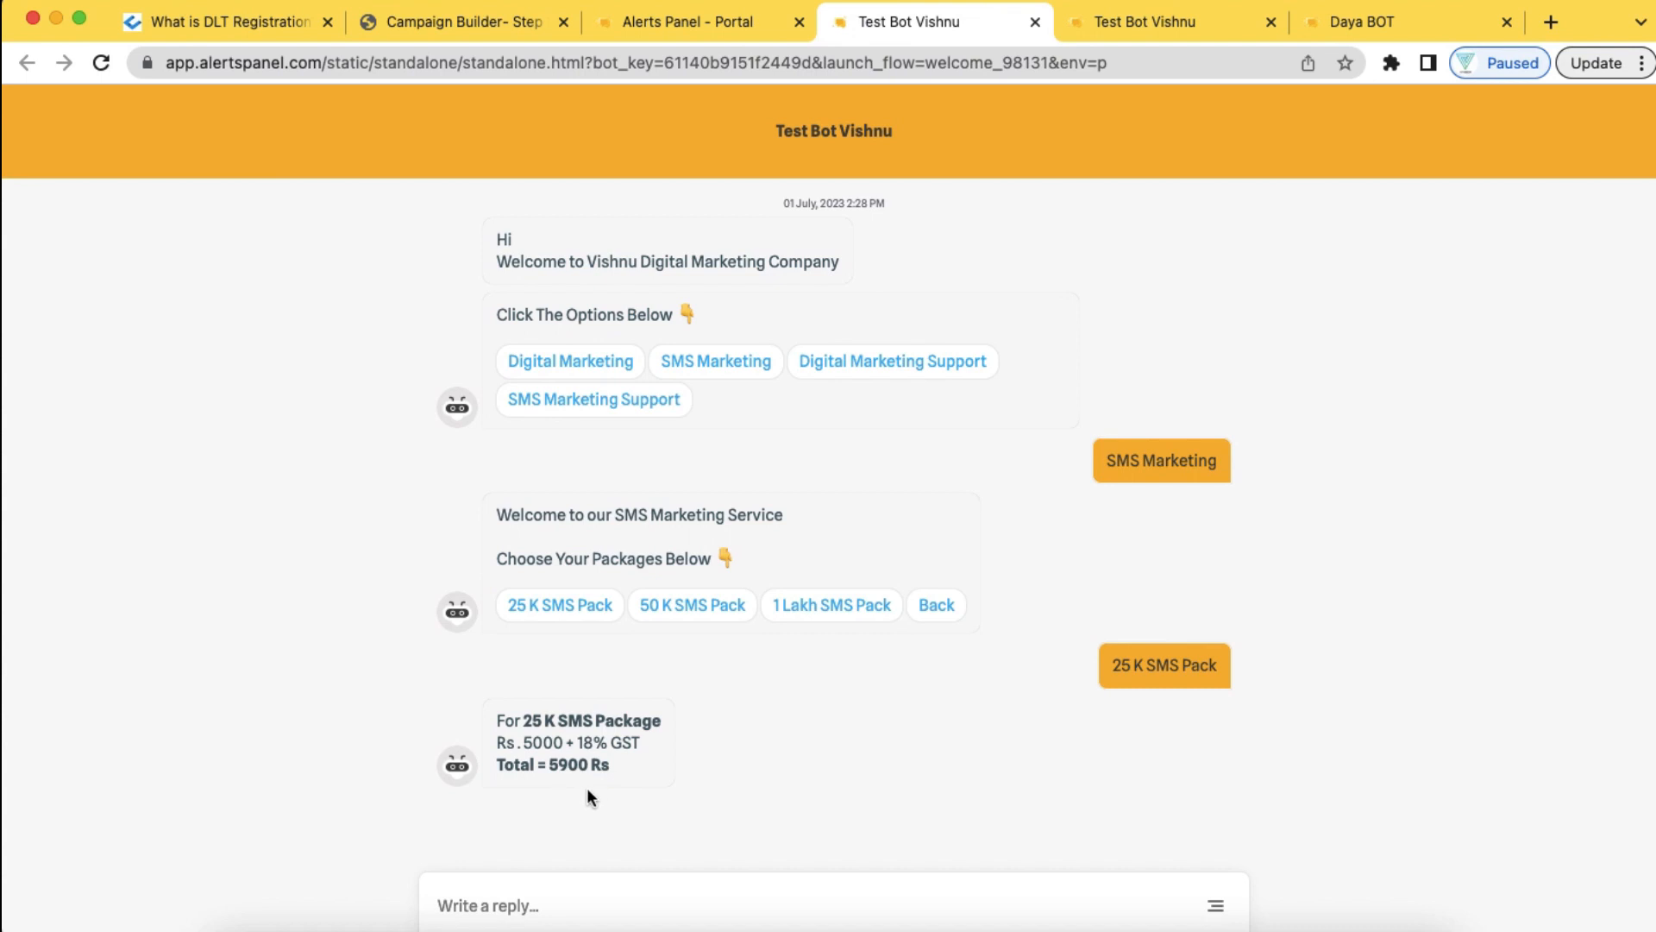
pyautogui.click(936, 607)
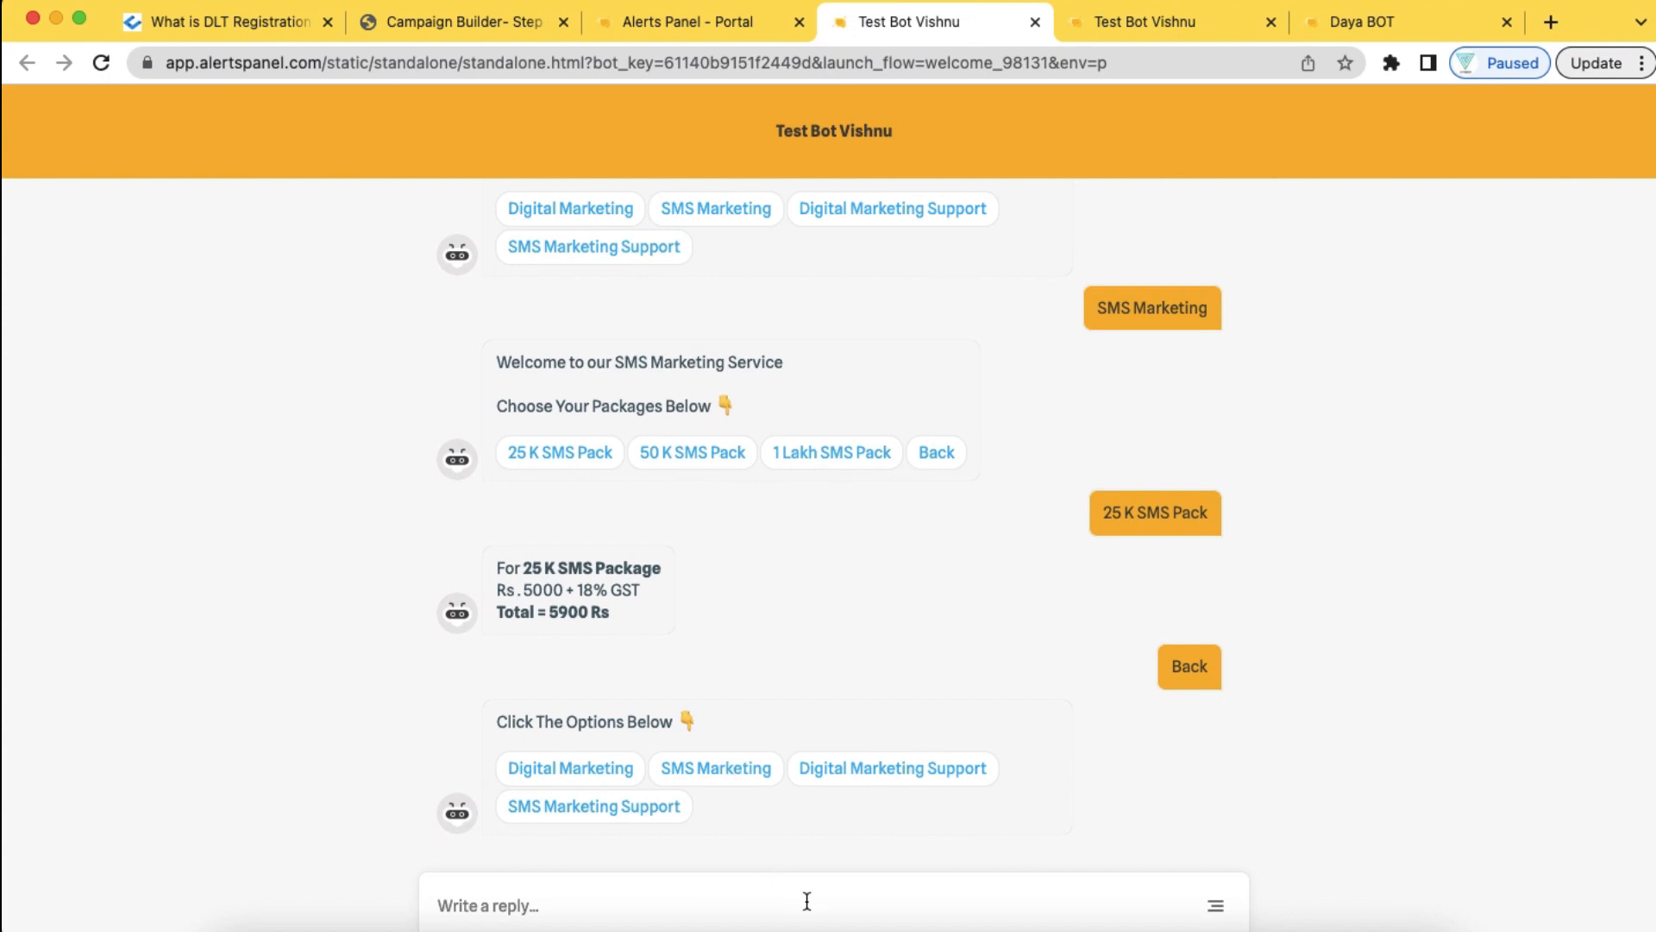
pyautogui.click(654, 810)
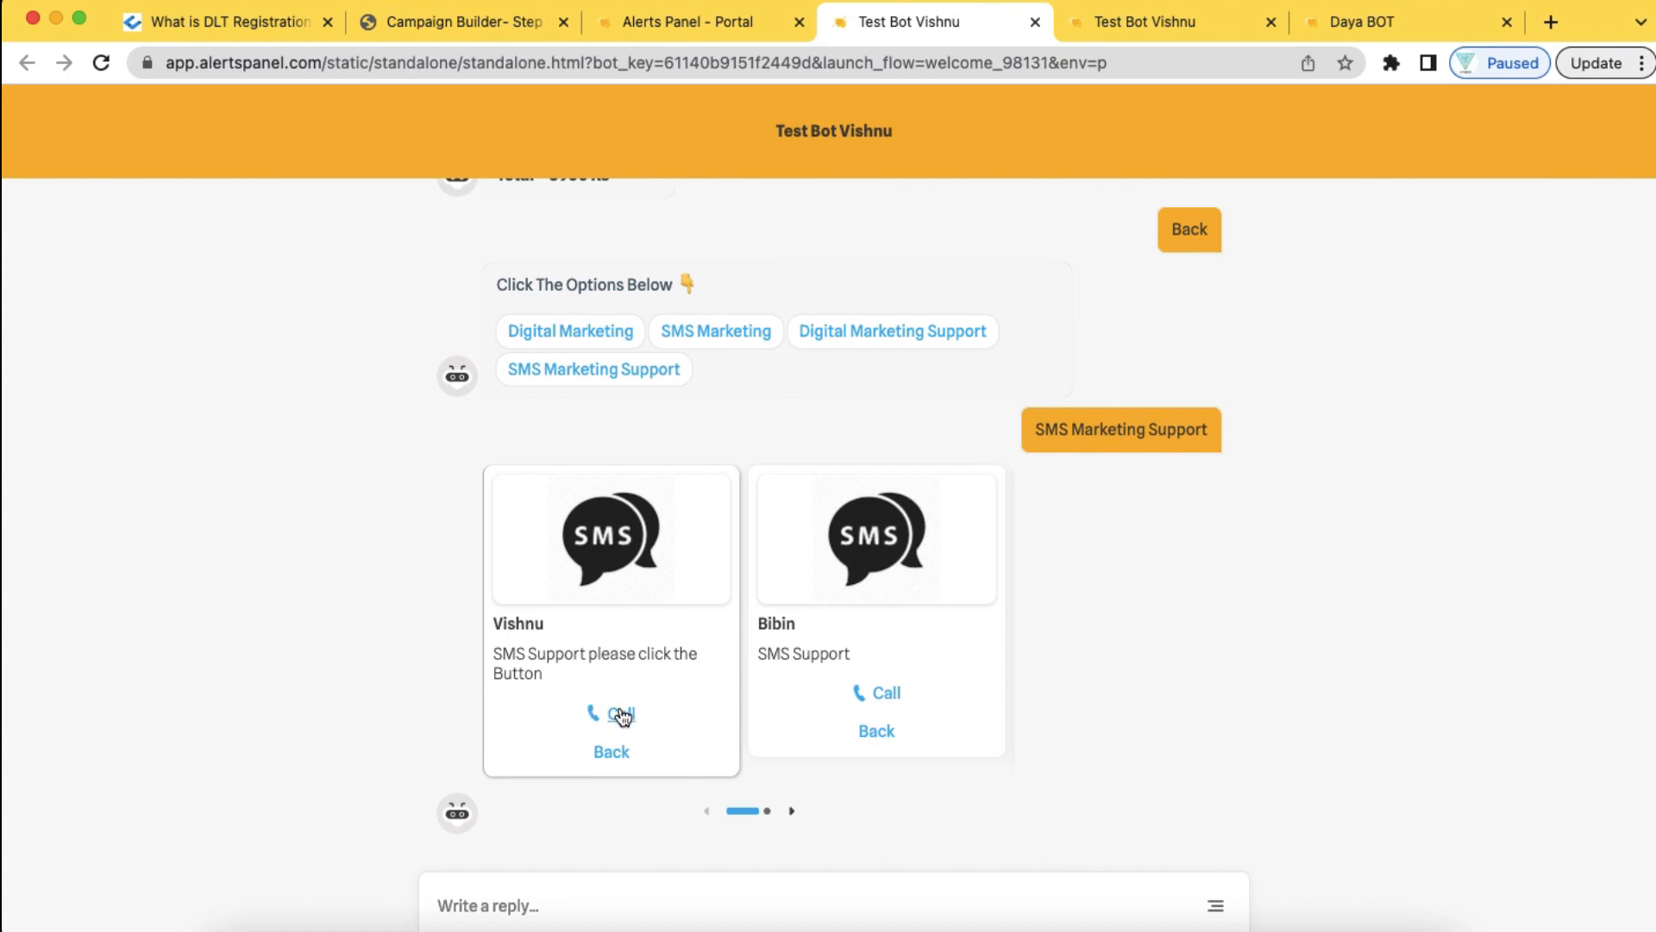
pyautogui.click(611, 752)
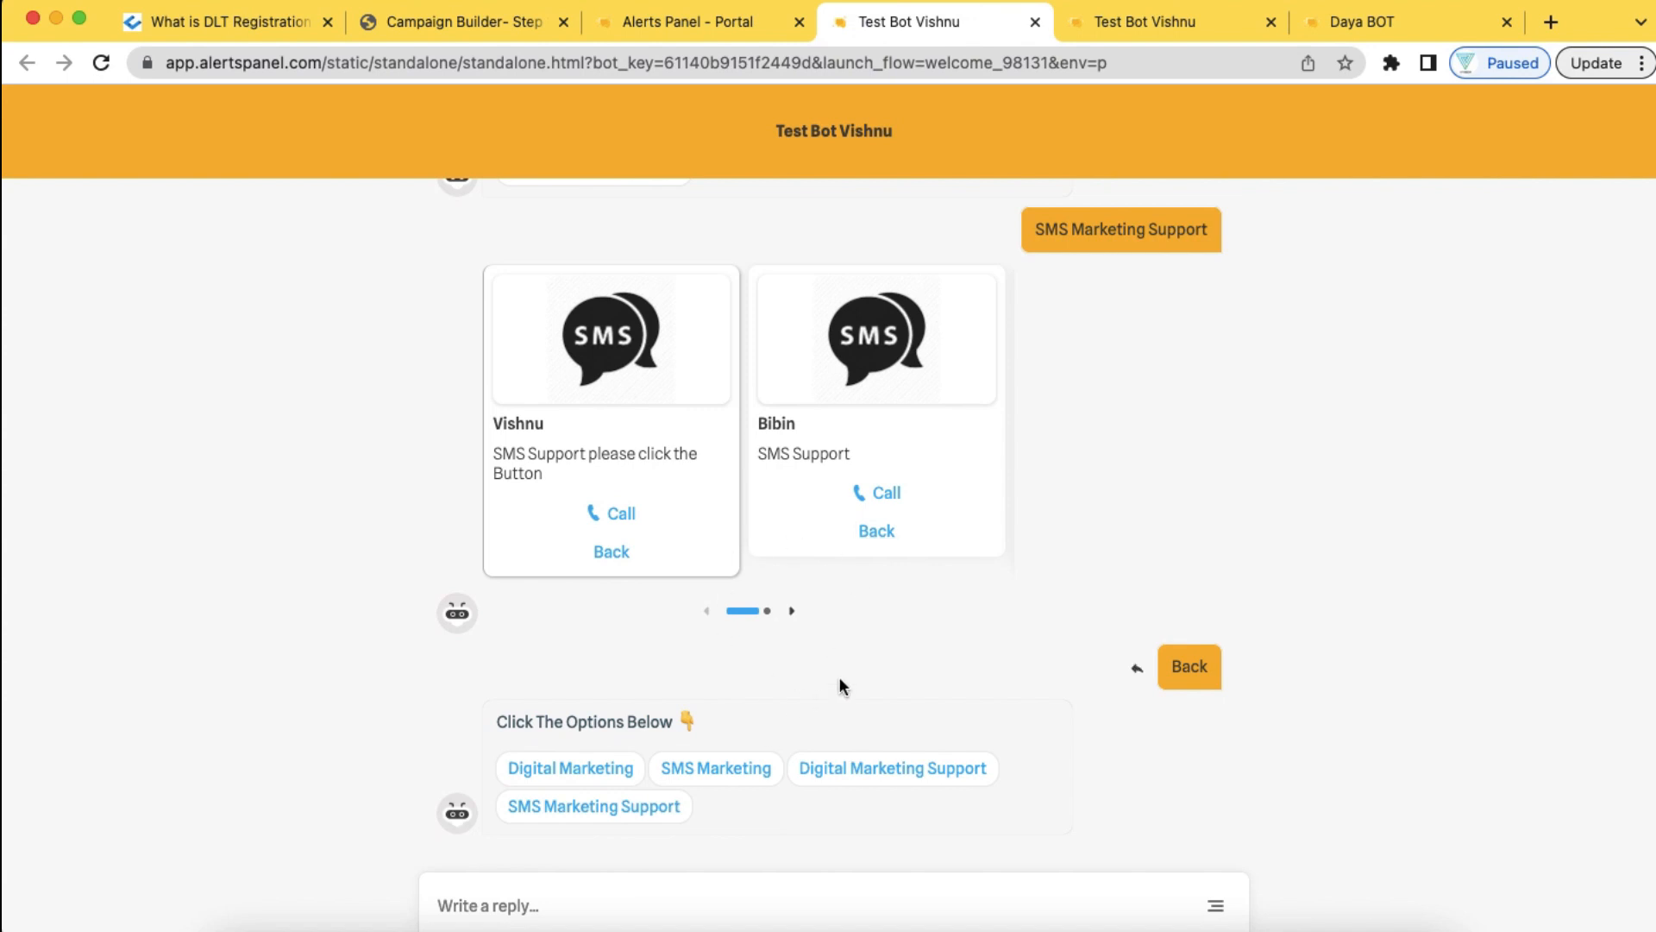
pyautogui.click(744, 32)
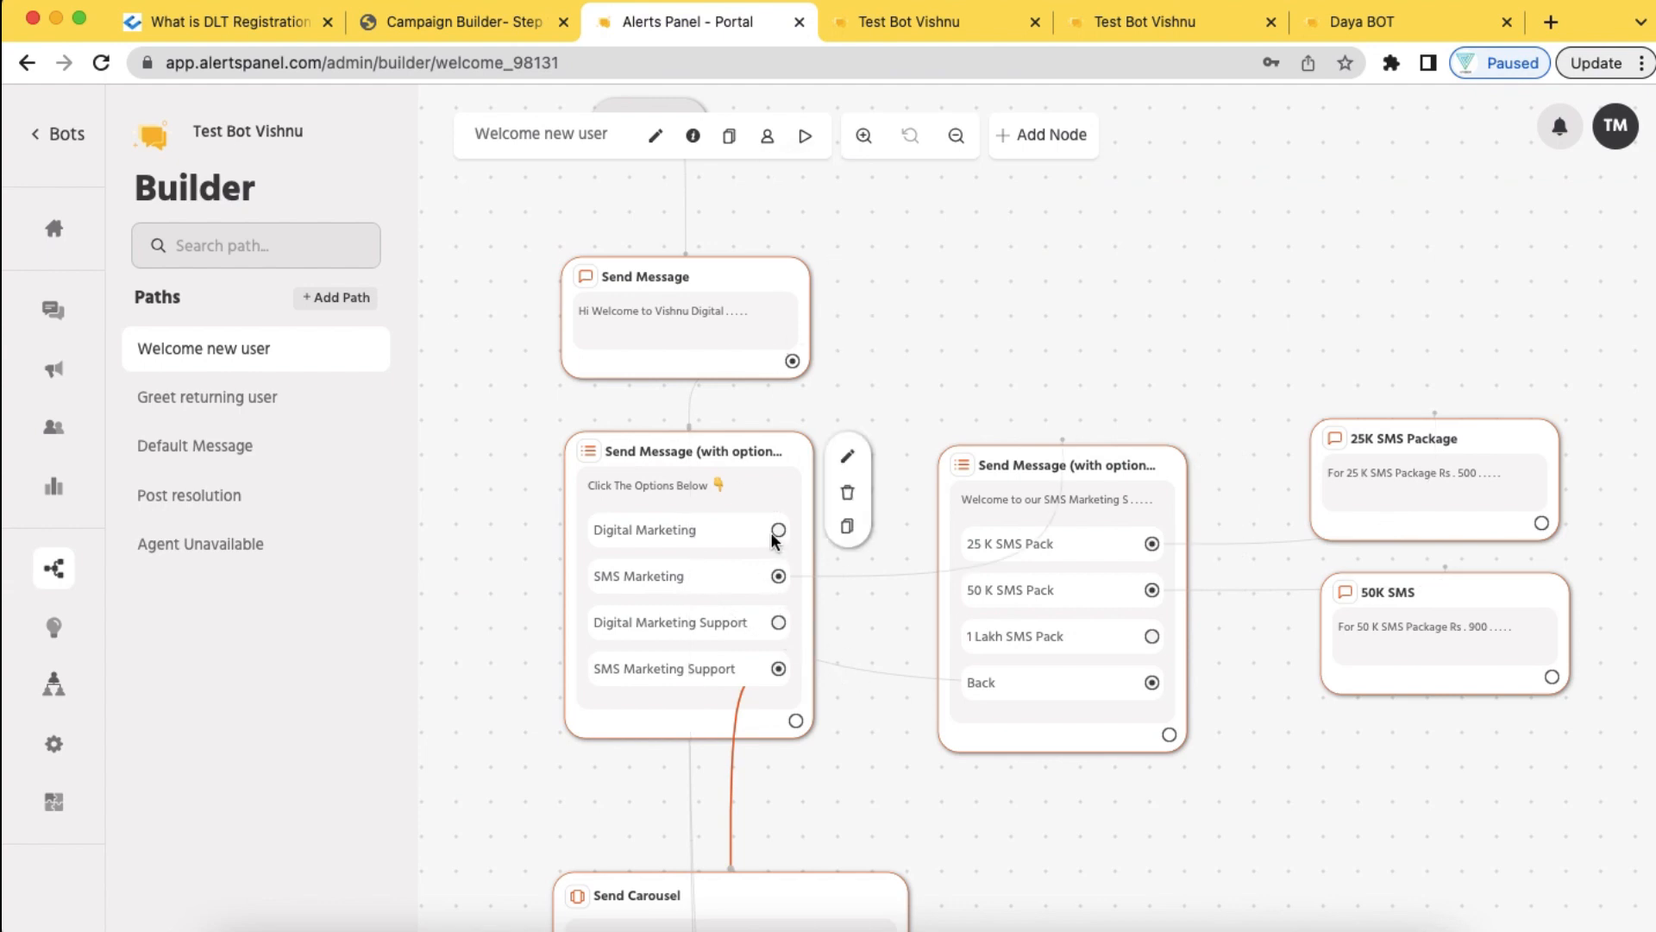
# Go to the test bot's Overview page and deploy the bot from the Deploy the bot card
pyautogui.scroll(-3, 861, 673)
pyautogui.scroll(-1, 861, 677)
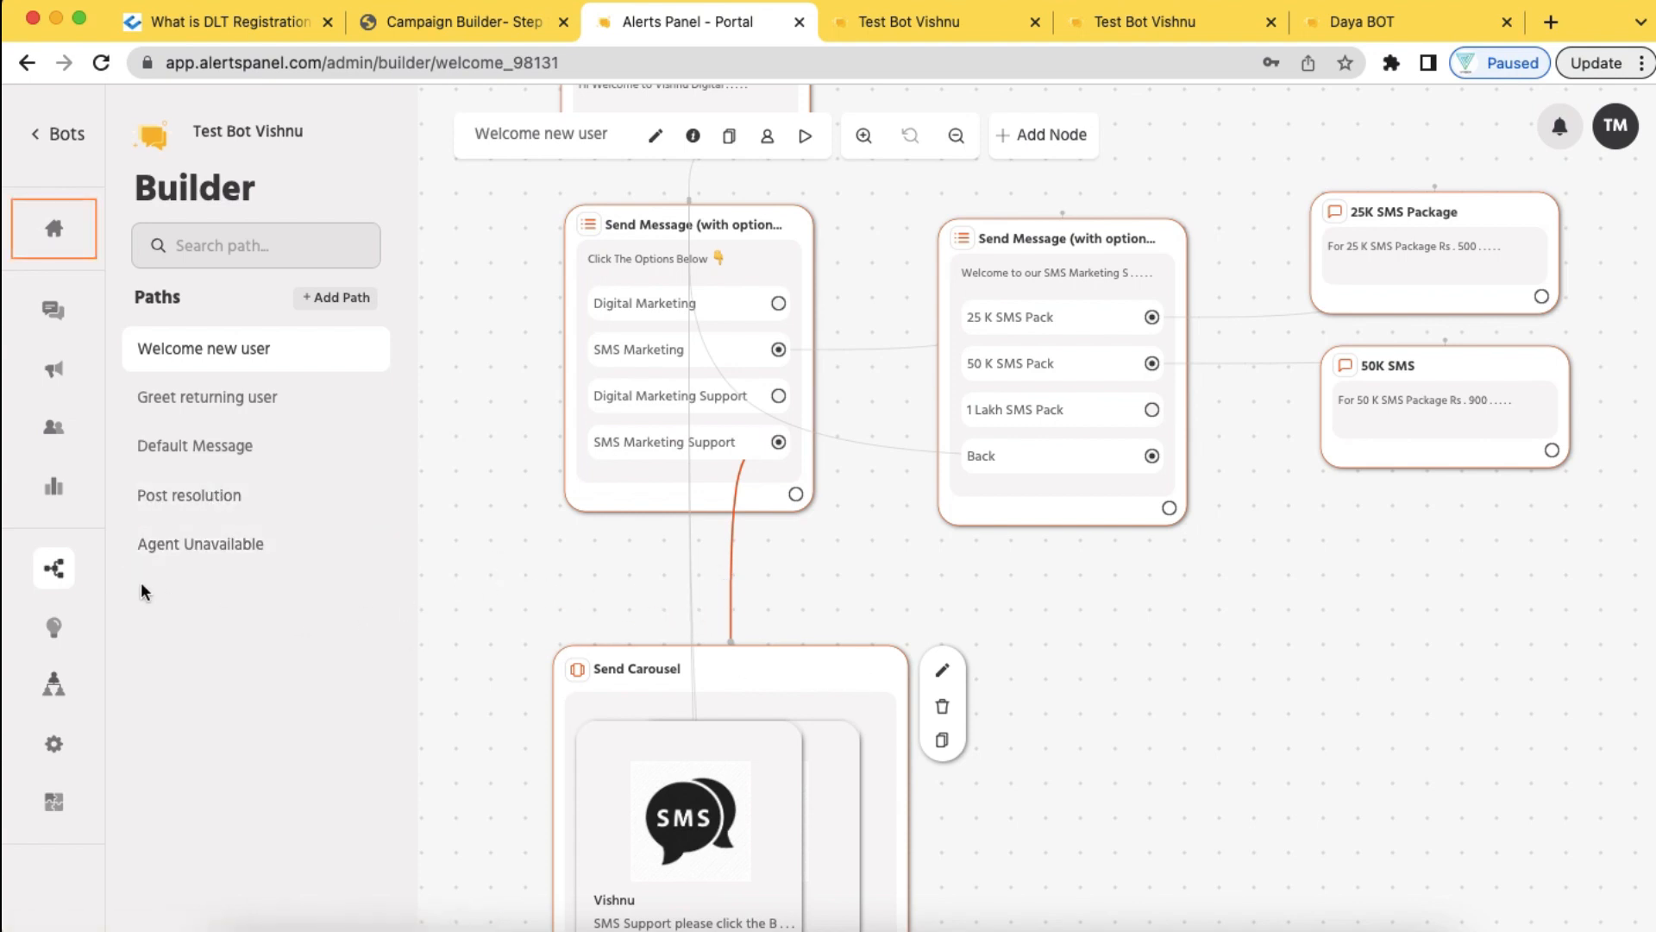
pyautogui.click(55, 235)
pyautogui.click(781, 645)
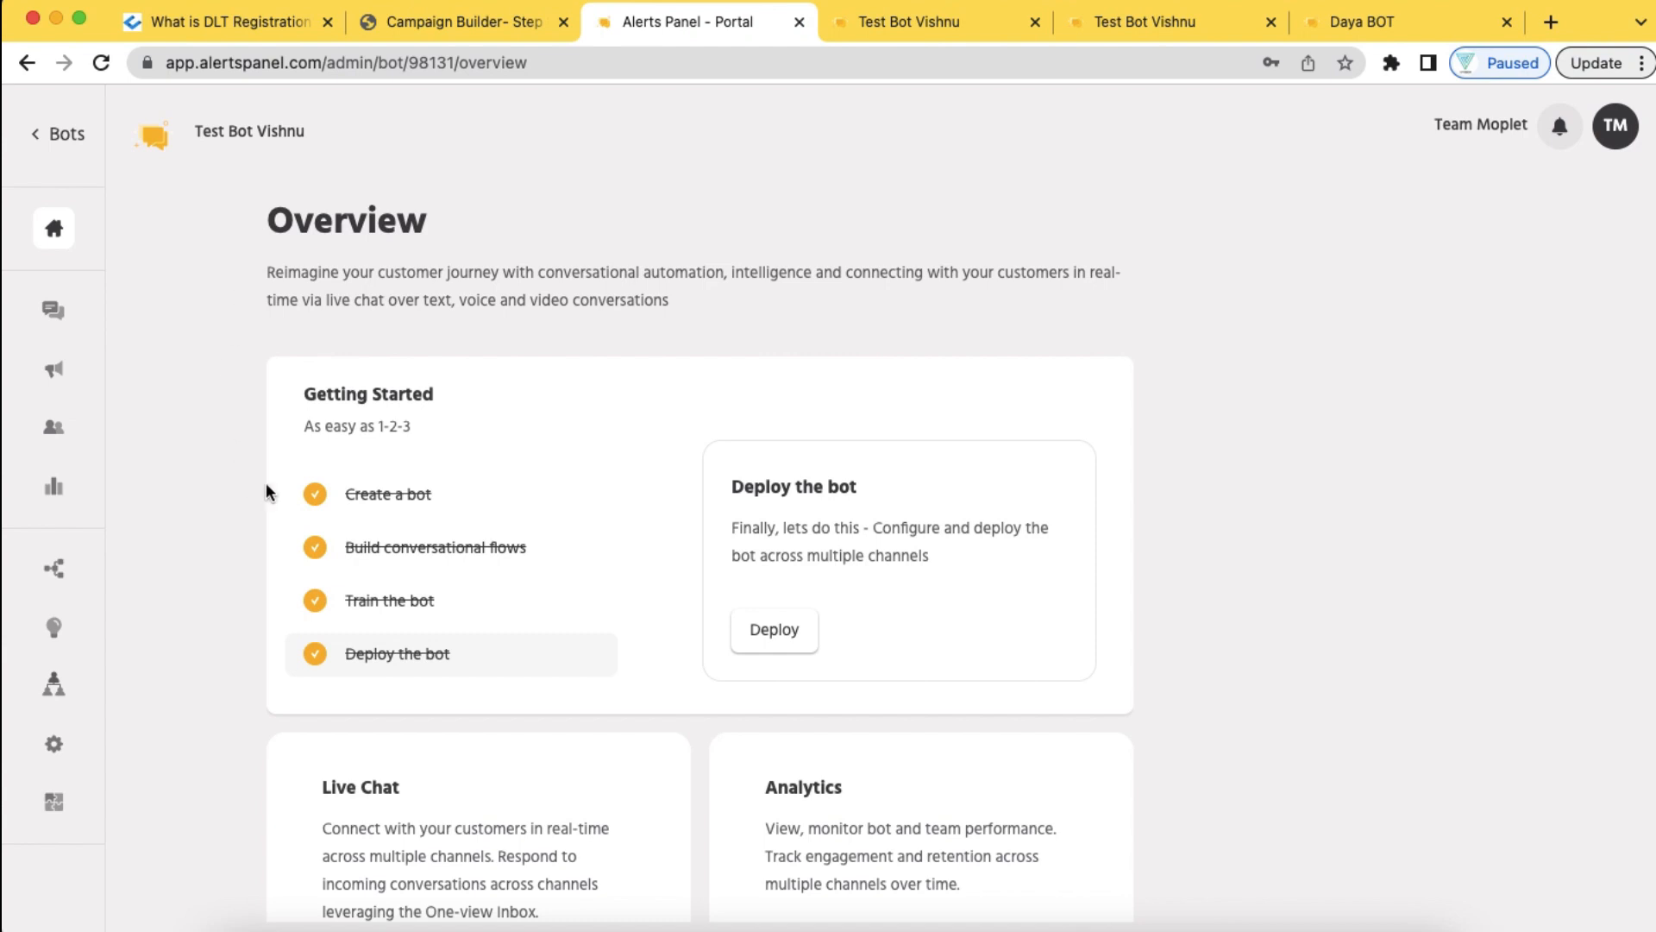
# View the test bot's Team page, then switch to the Daya BOT account's Inbox
pyautogui.click(53, 684)
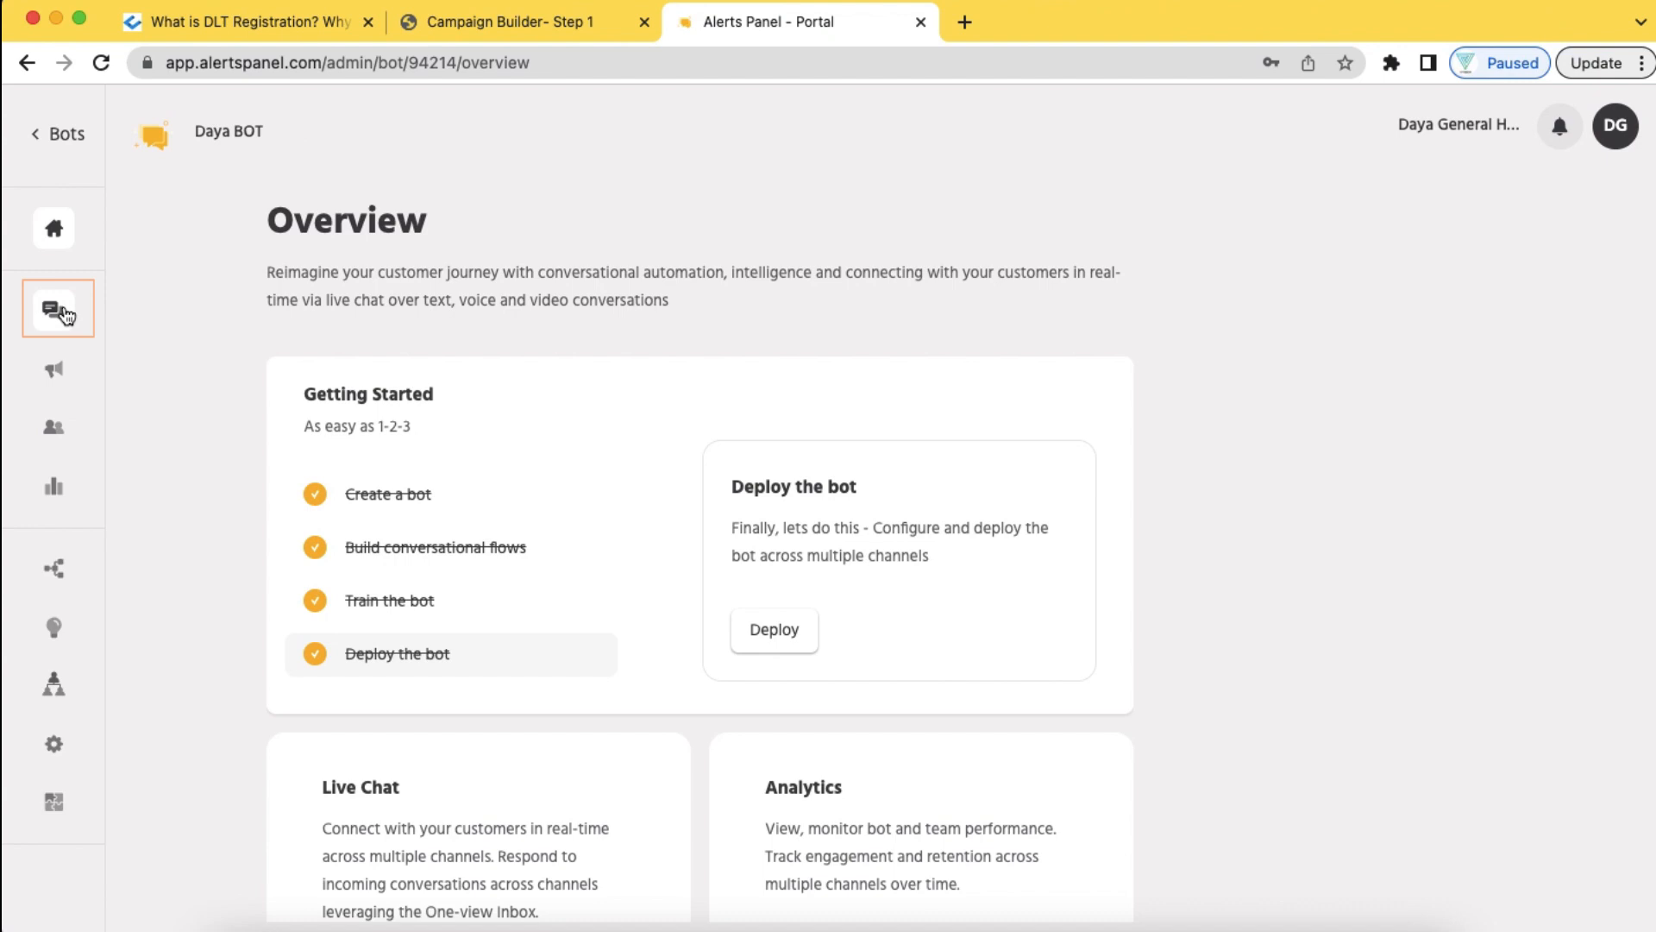
pyautogui.click(62, 310)
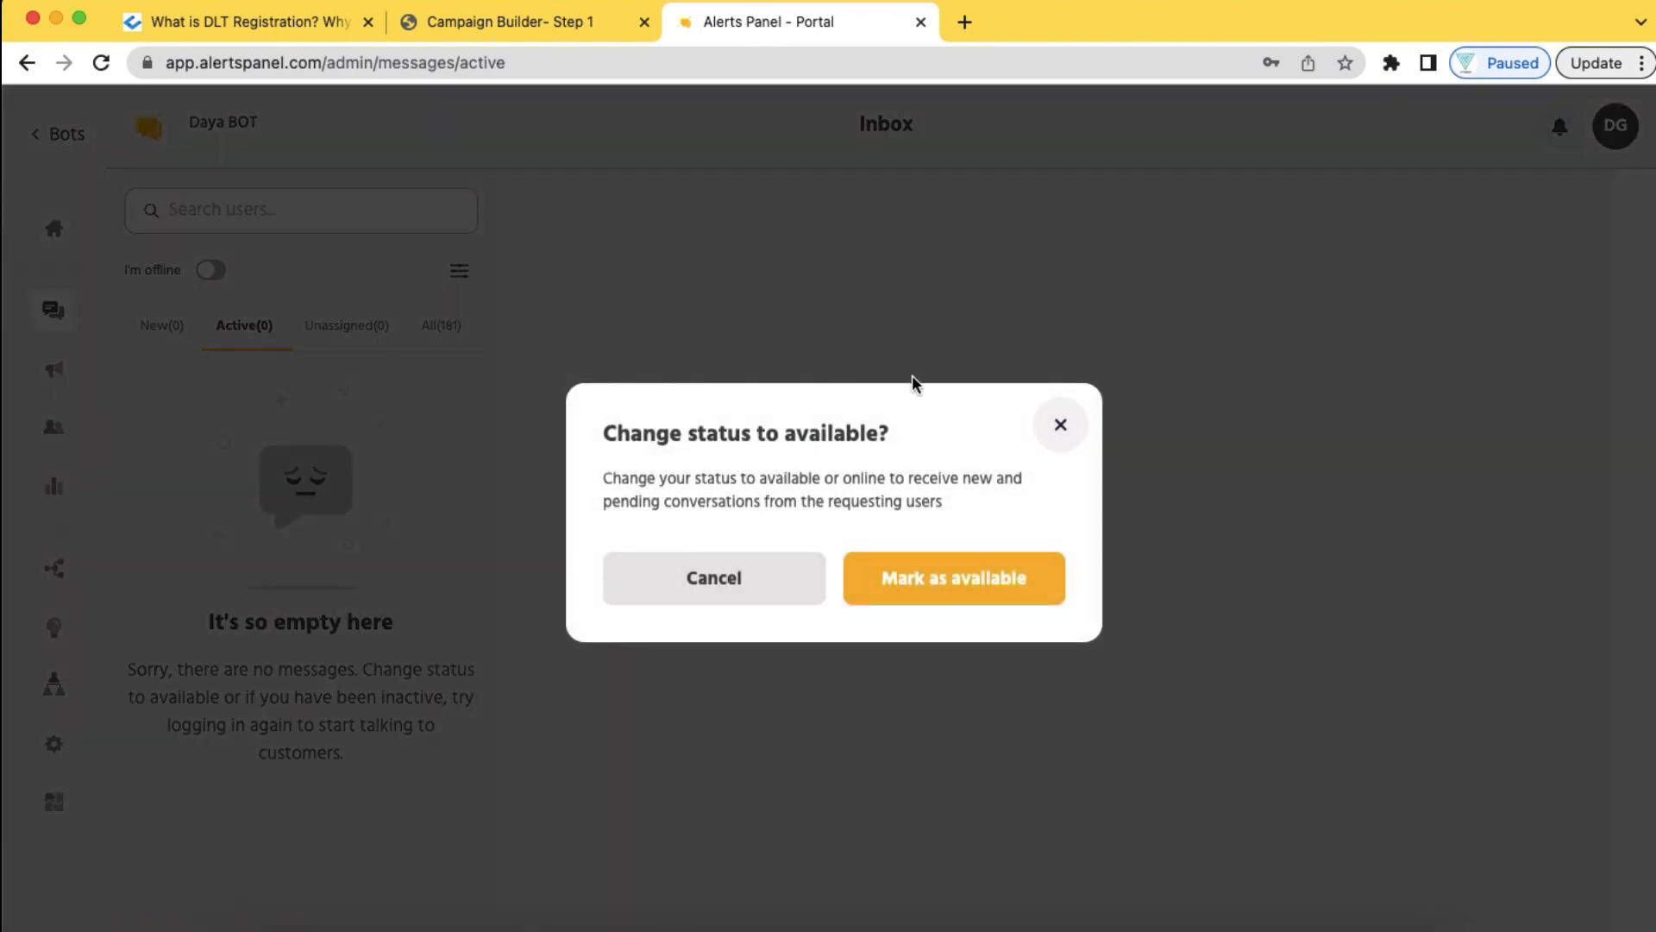
# Dismiss the availability prompt and create a new broadcast named 'Importen Alert'
pyautogui.click(1058, 433)
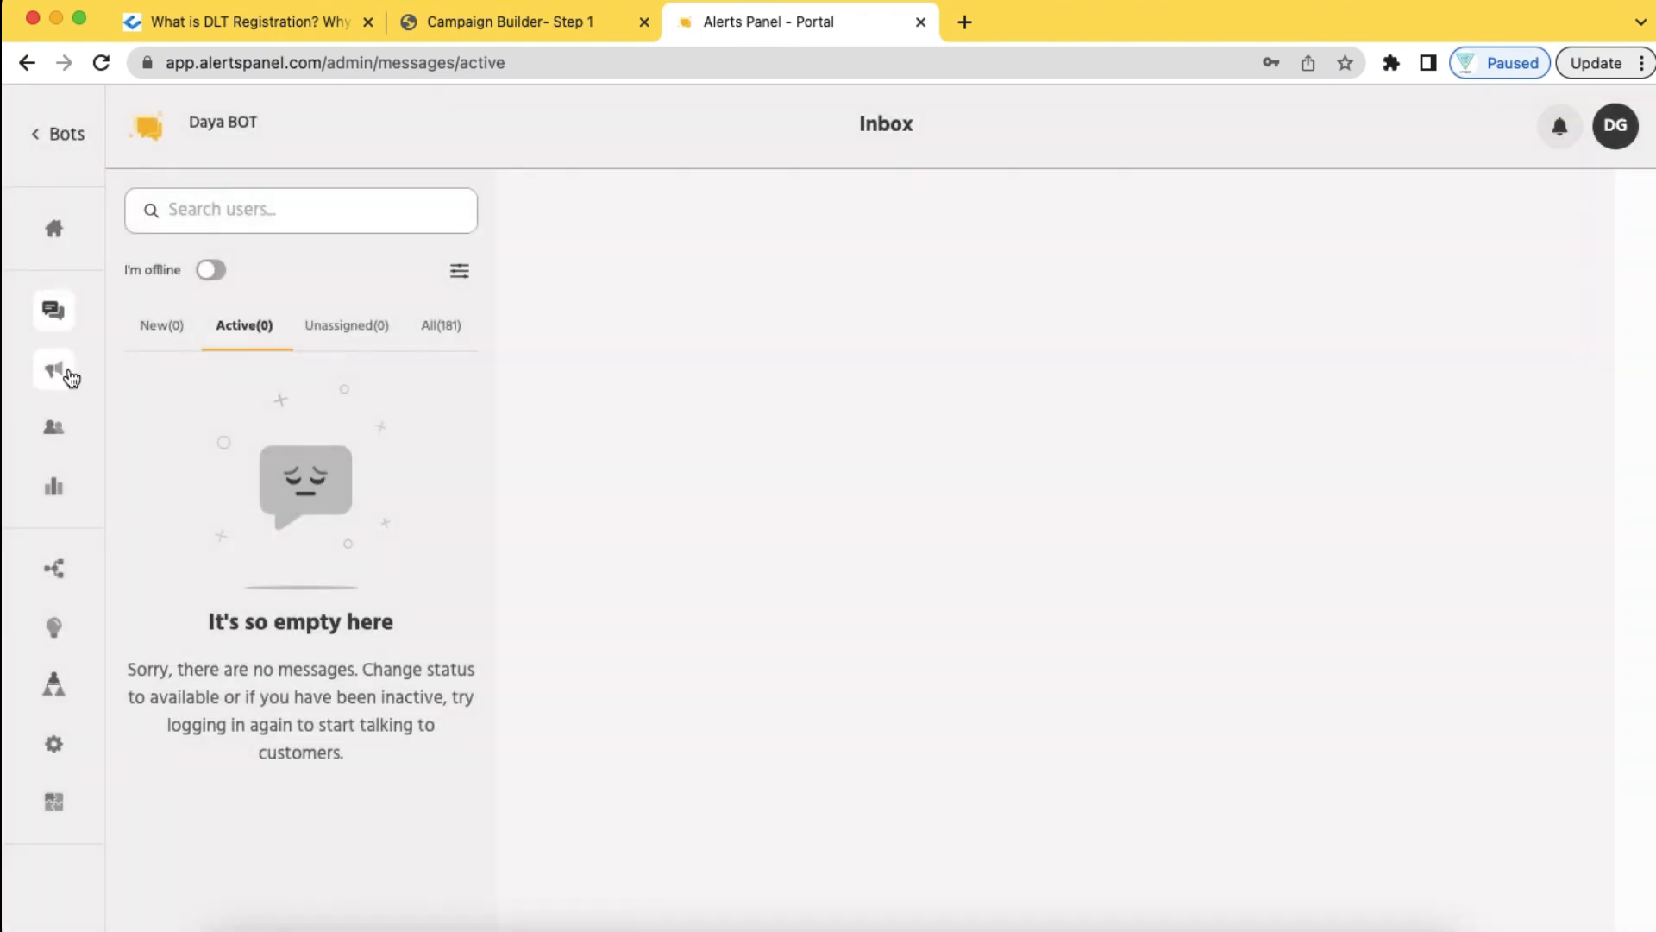
pyautogui.click(54, 377)
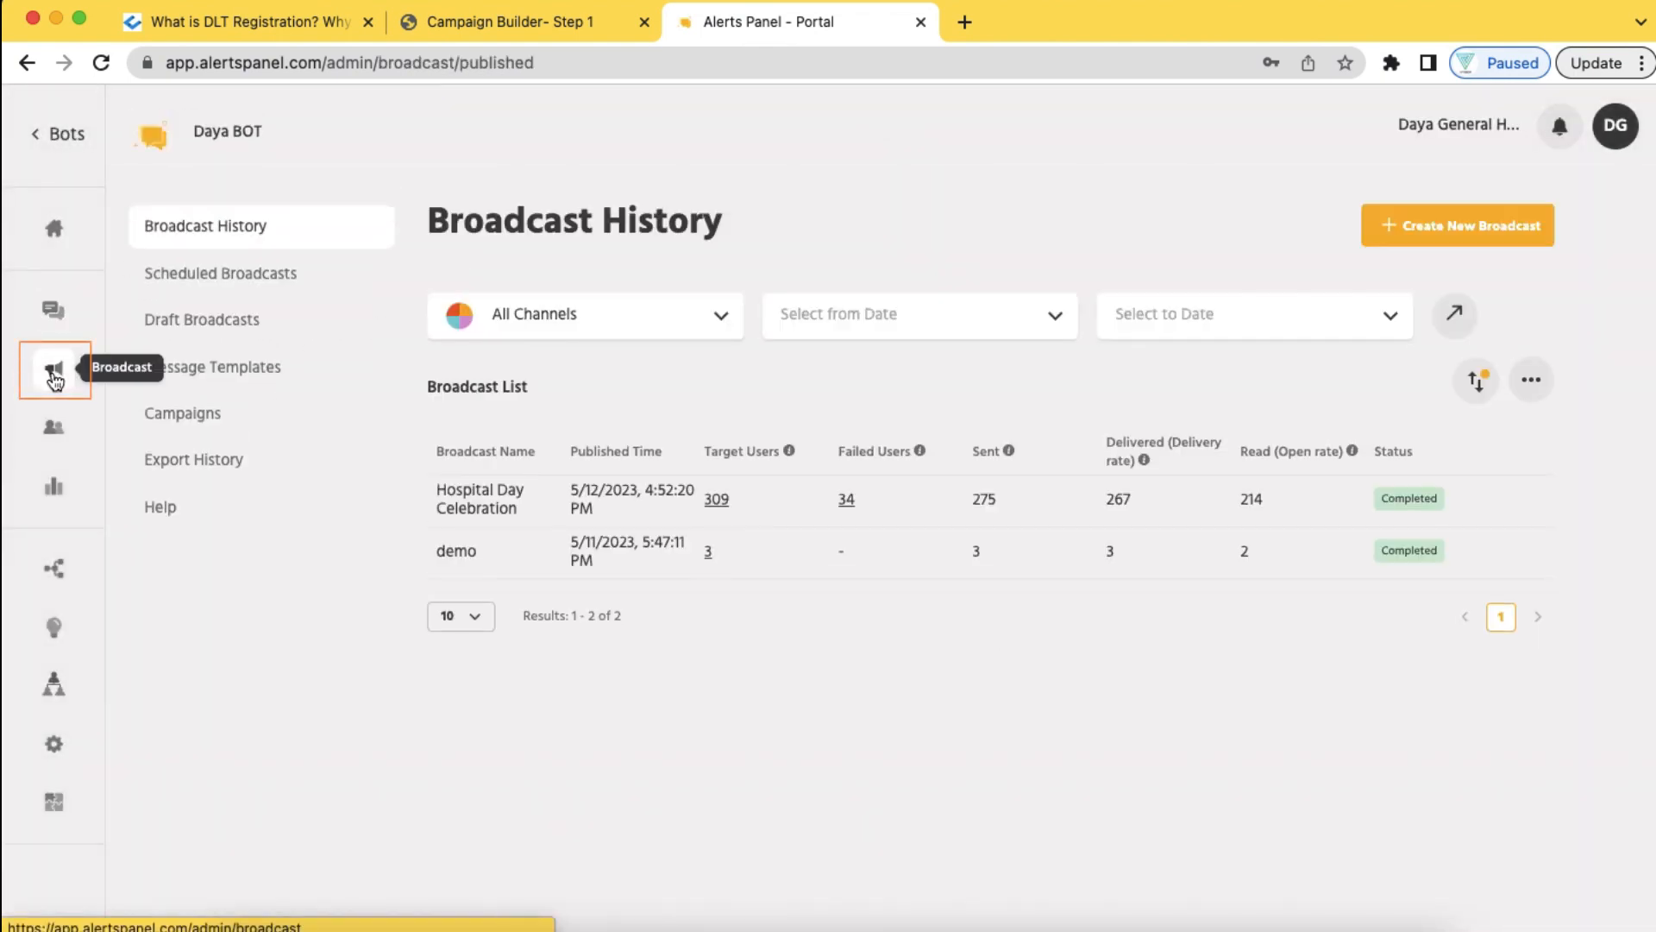
pyautogui.click(1464, 233)
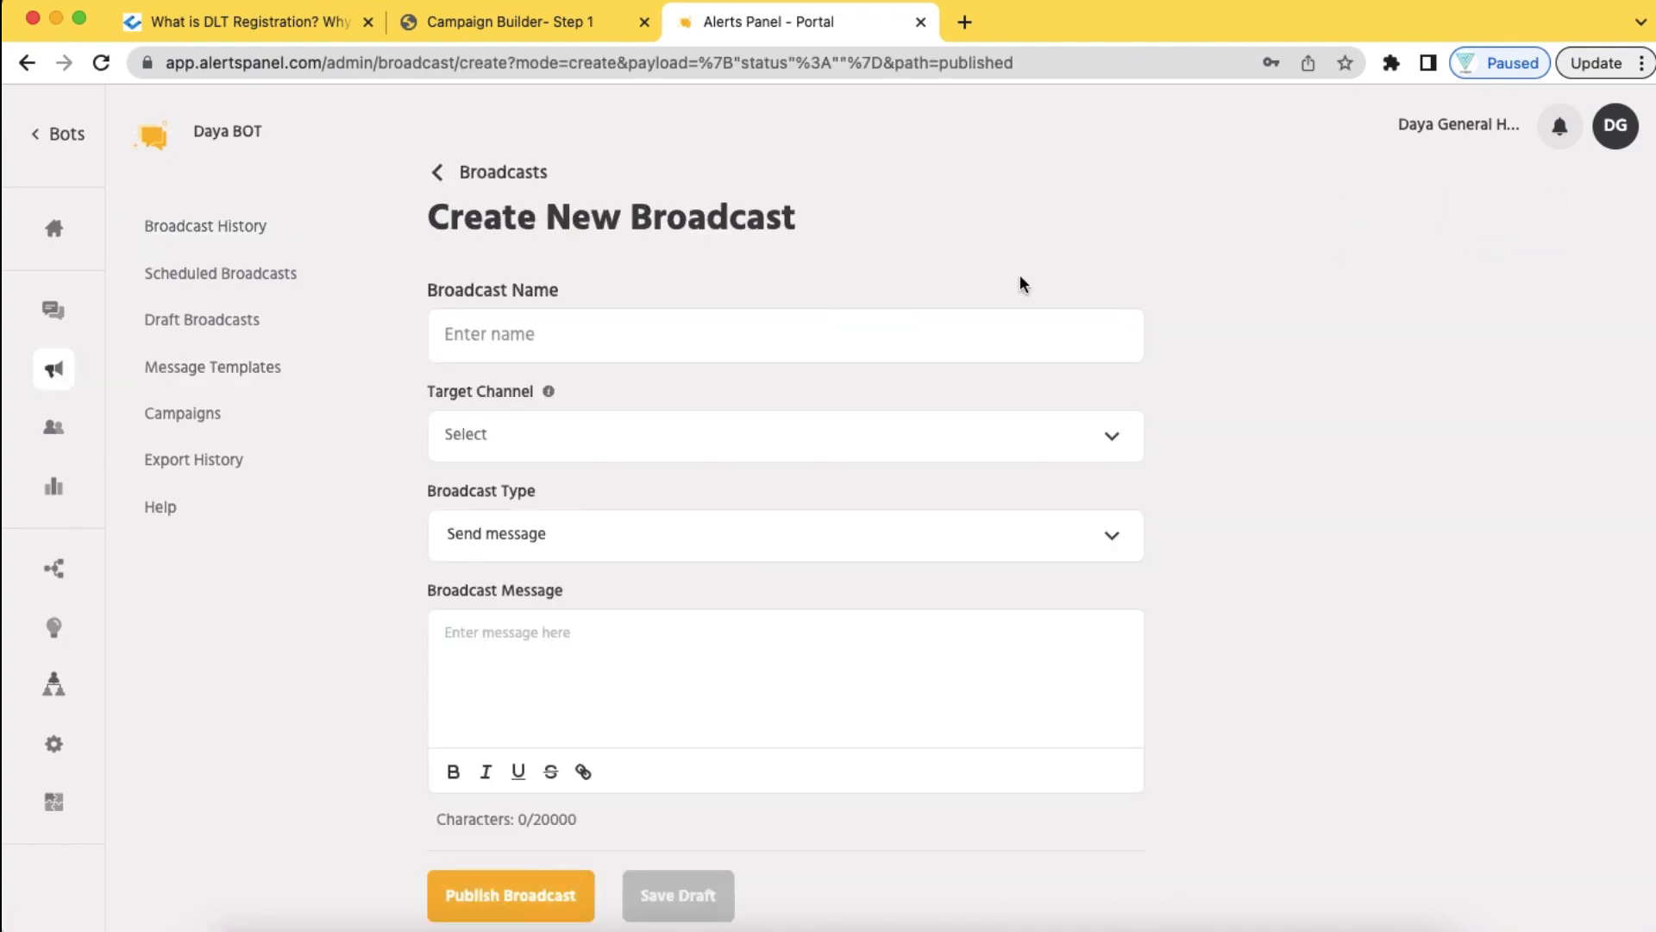
pyautogui.click(671, 328)
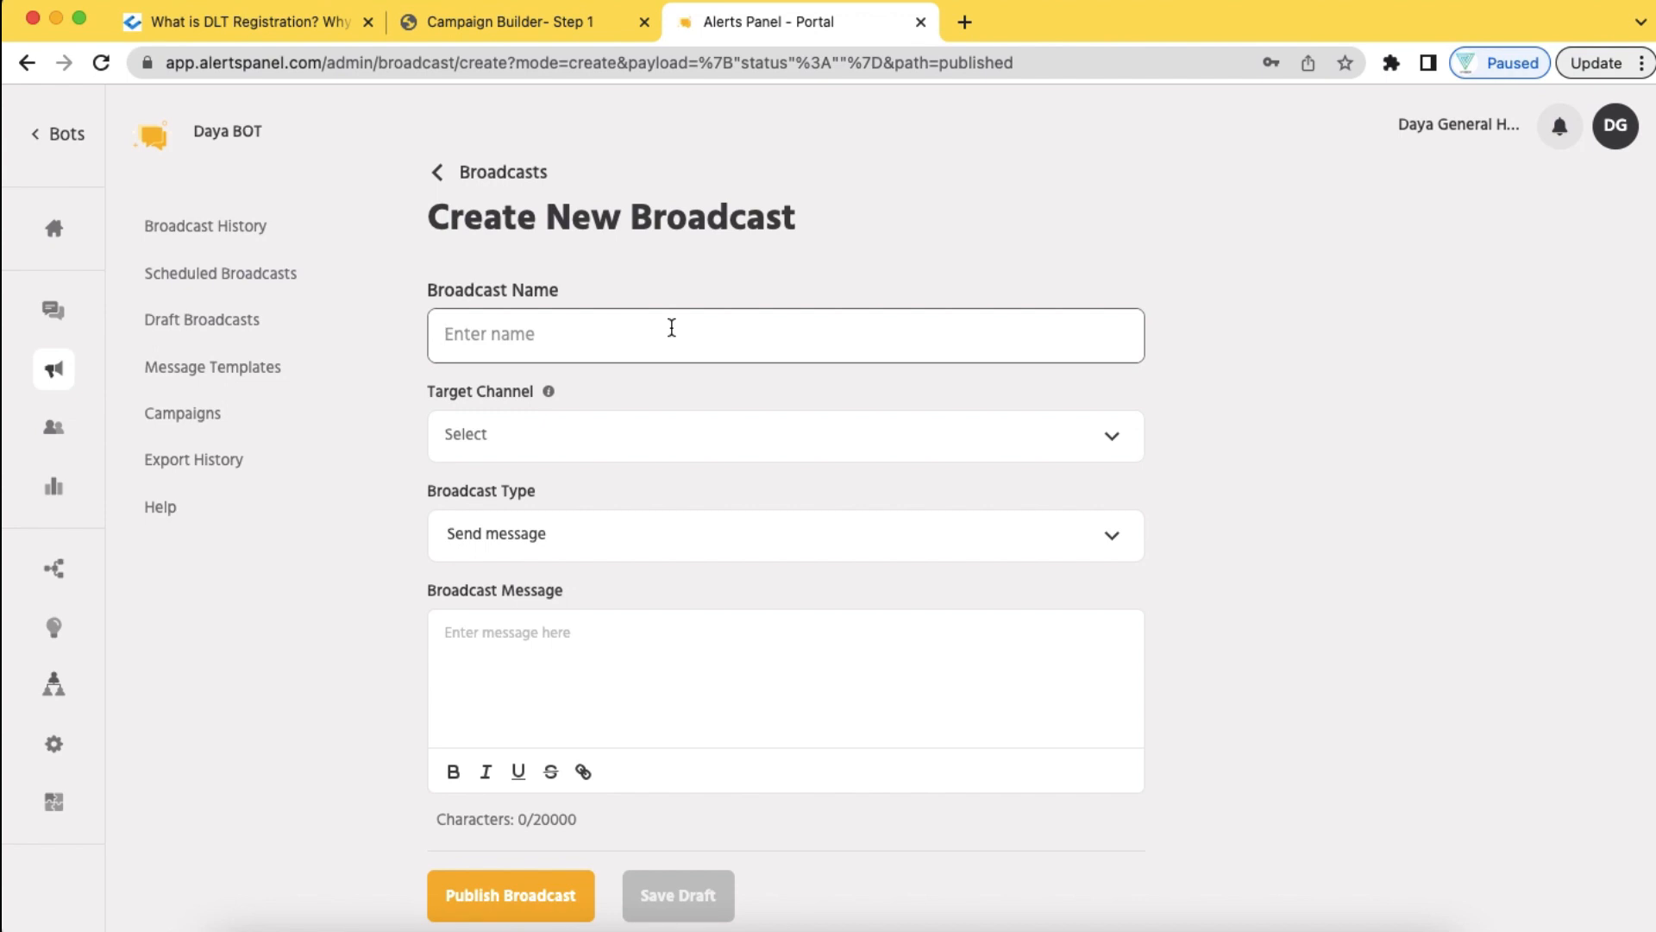
pyautogui.write('Impor')
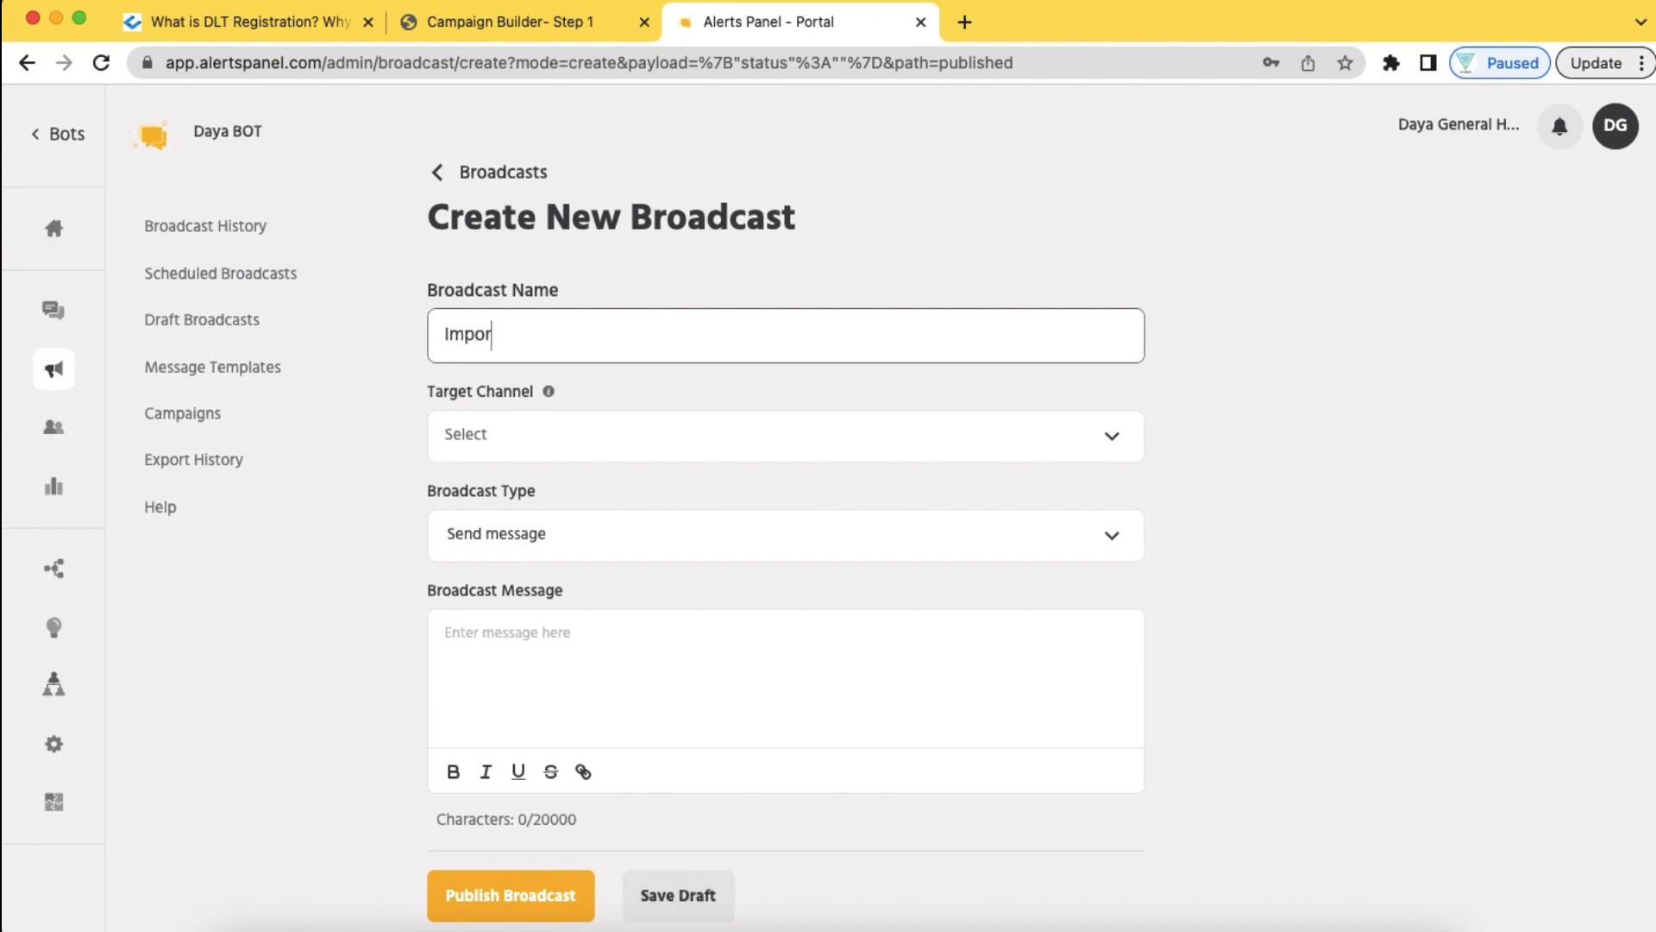
pyautogui.write('ten Alert')
# Set the broadcast to WhatsApp, sending a template message with the invitation_21celebration template
pyautogui.click(755, 443)
pyautogui.click(685, 496)
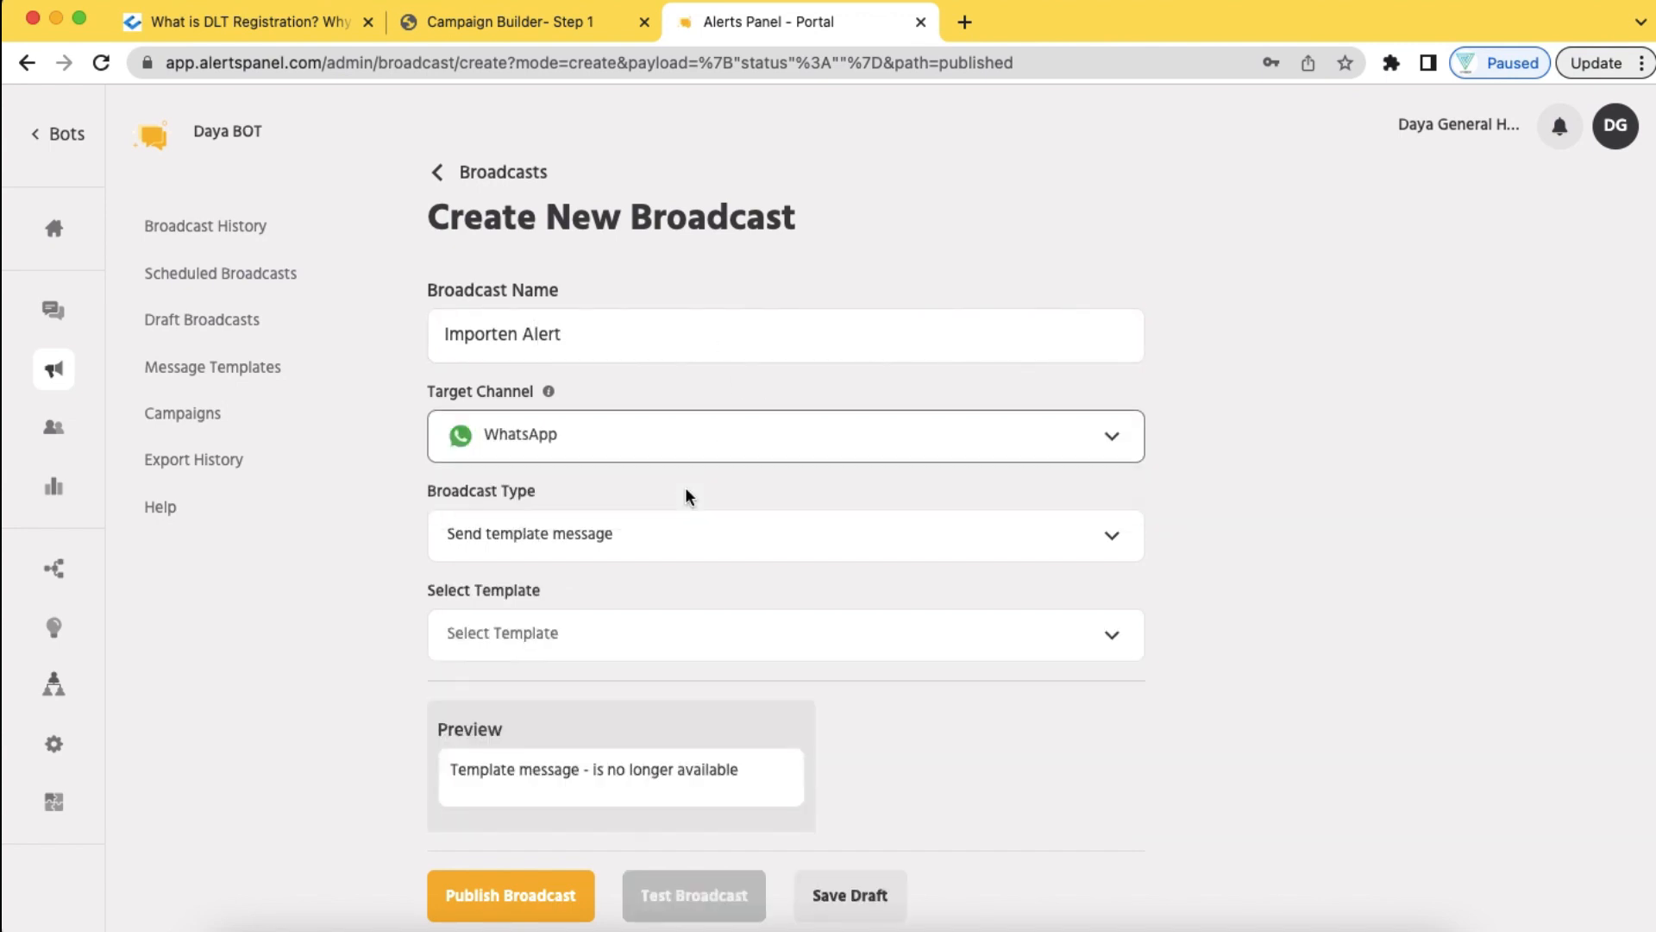
pyautogui.click(699, 544)
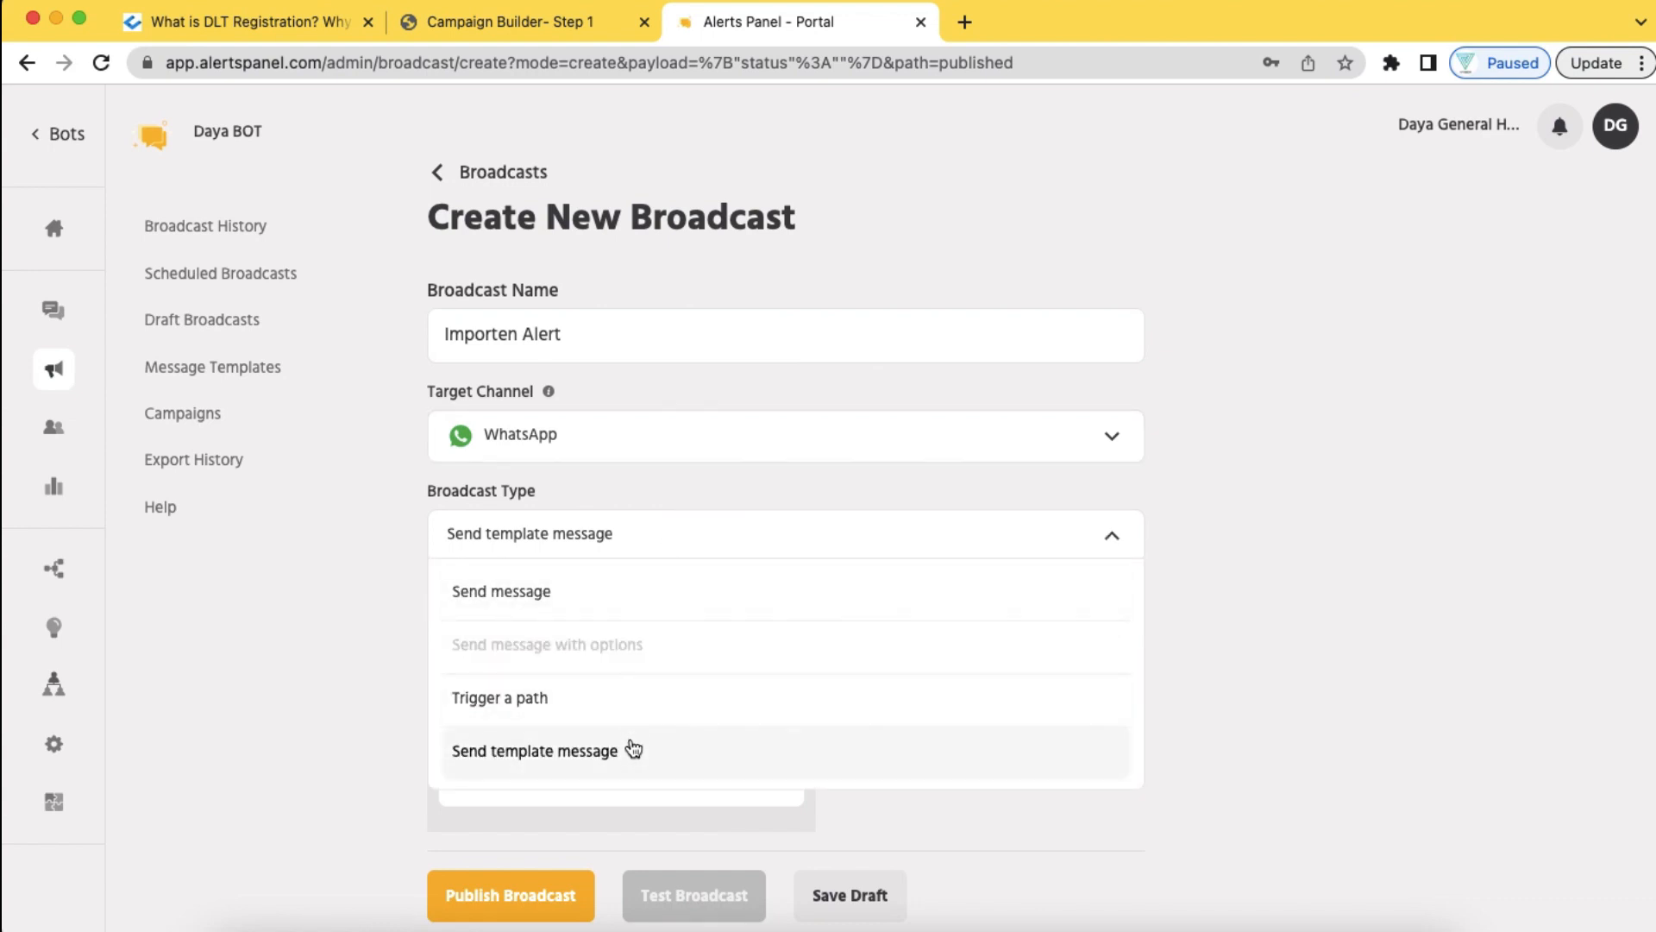
pyautogui.click(561, 764)
pyautogui.click(765, 632)
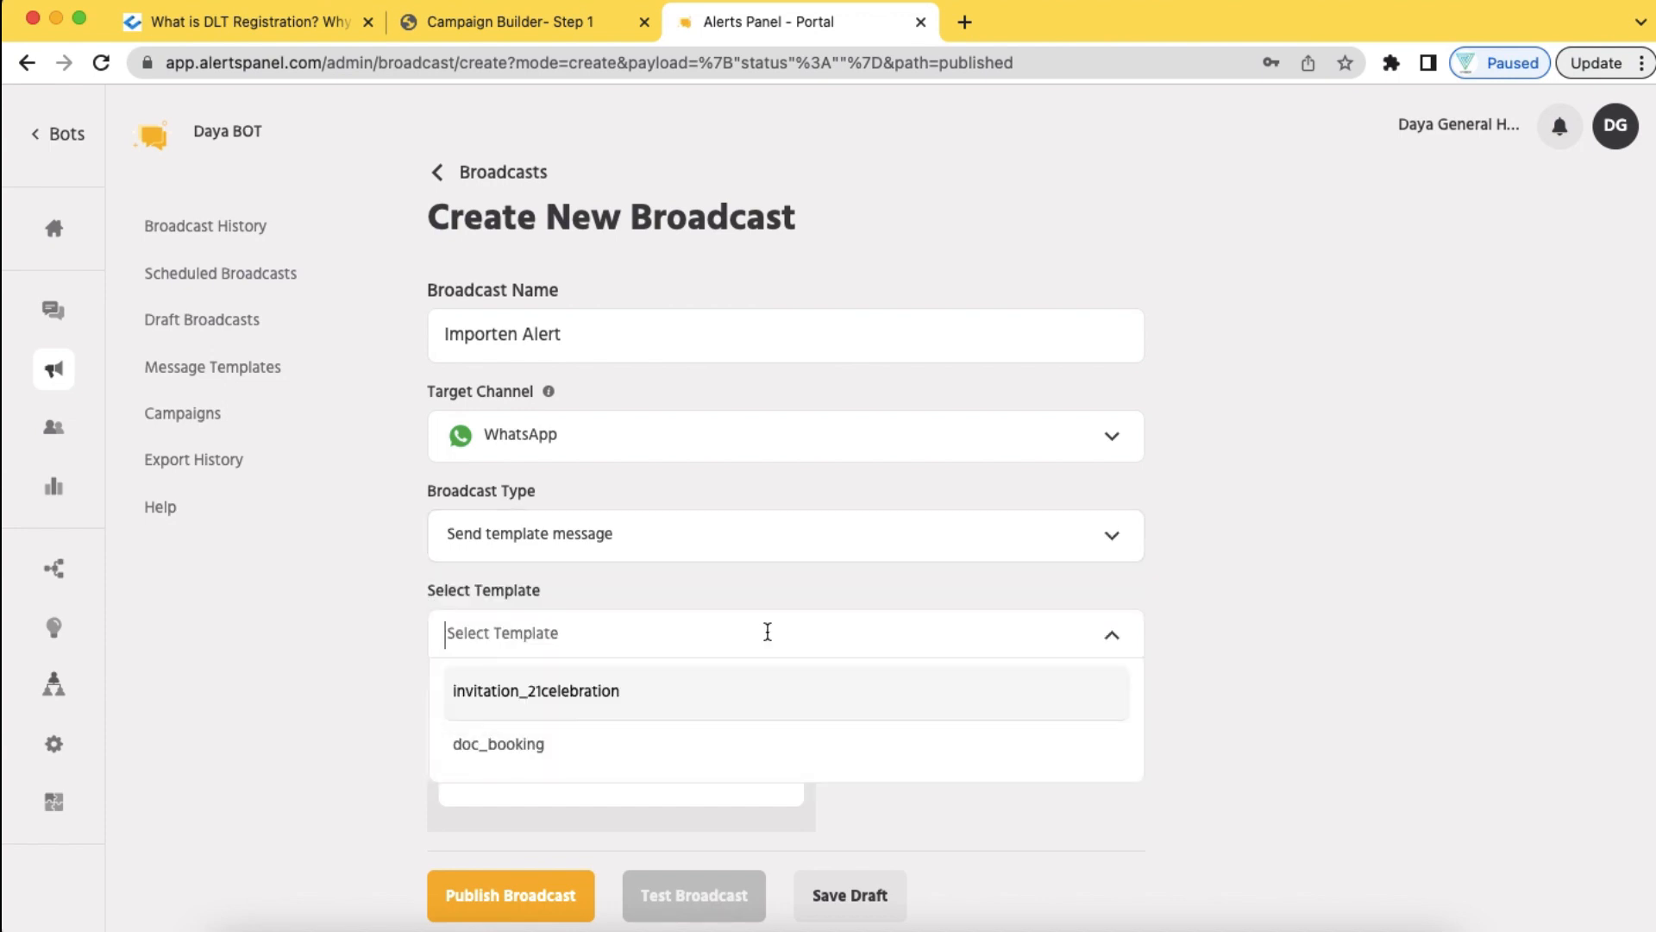
pyautogui.click(607, 701)
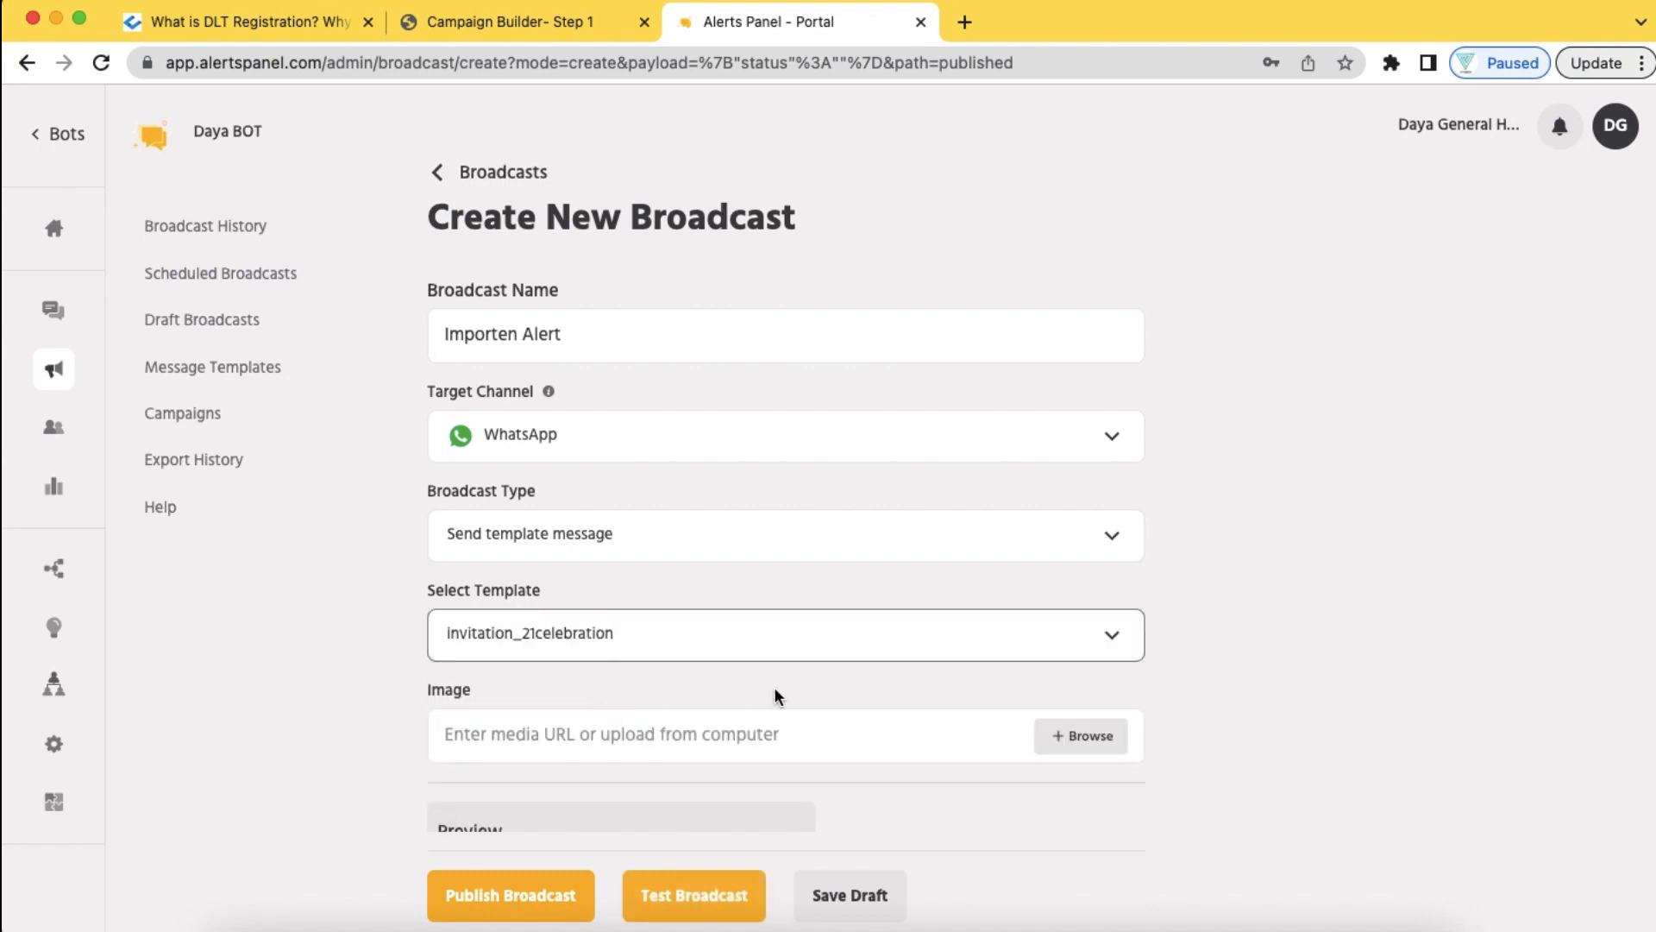
pyautogui.scroll(-3, 774, 690)
pyautogui.scroll(-3, 774, 687)
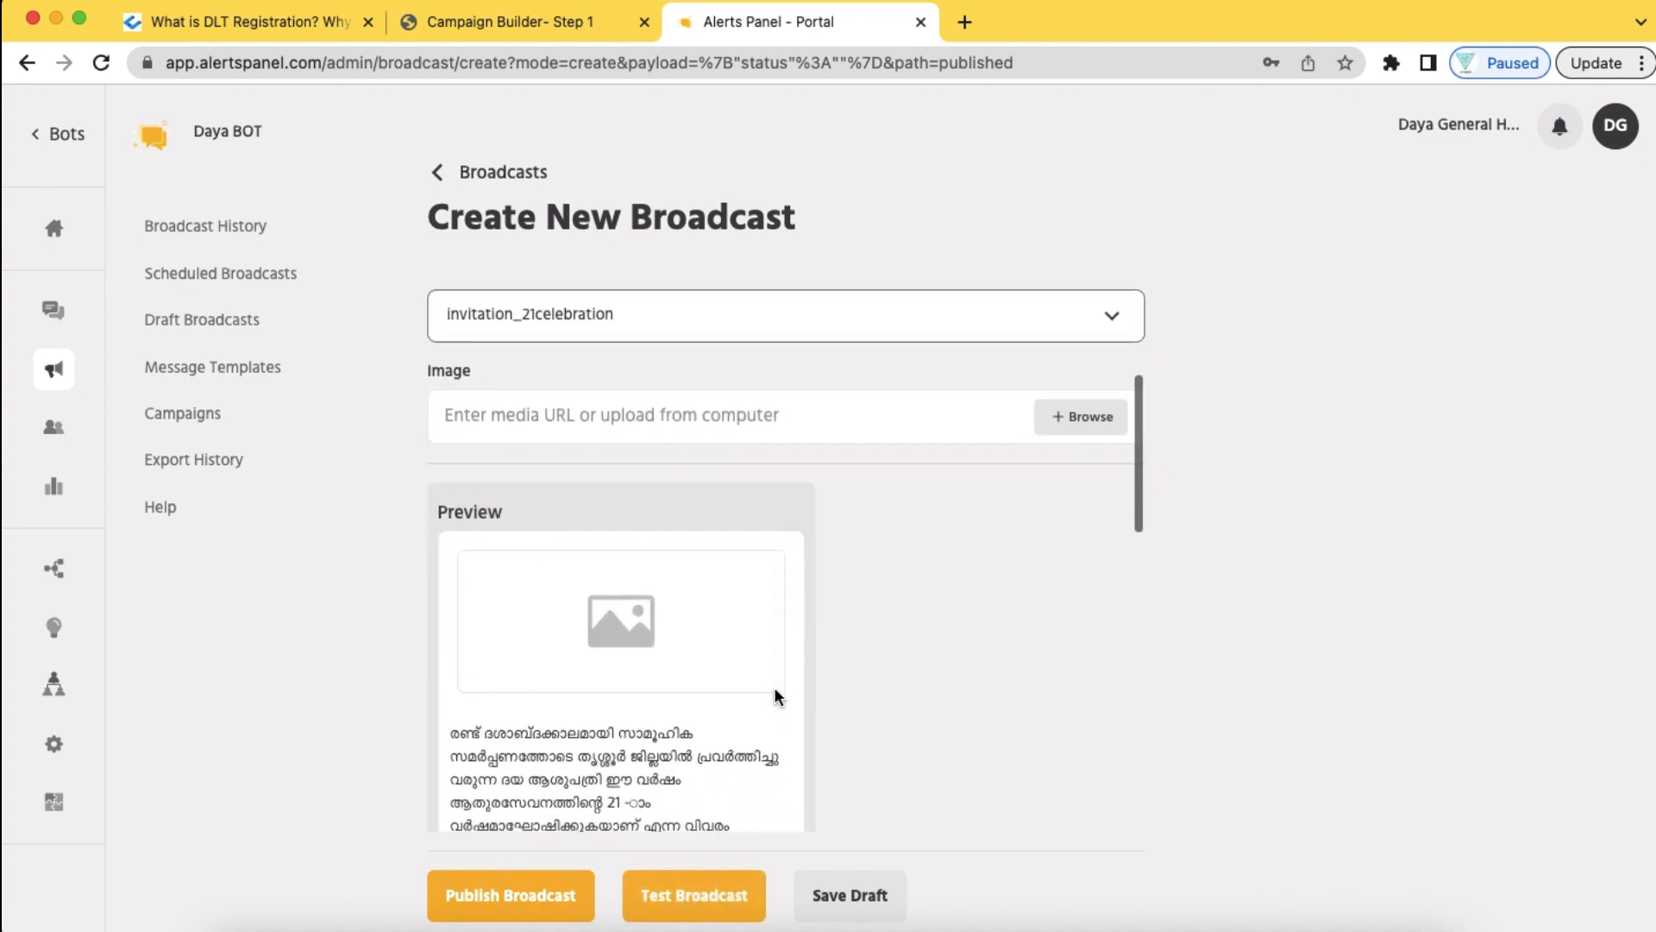
pyautogui.scroll(-10, 688, 695)
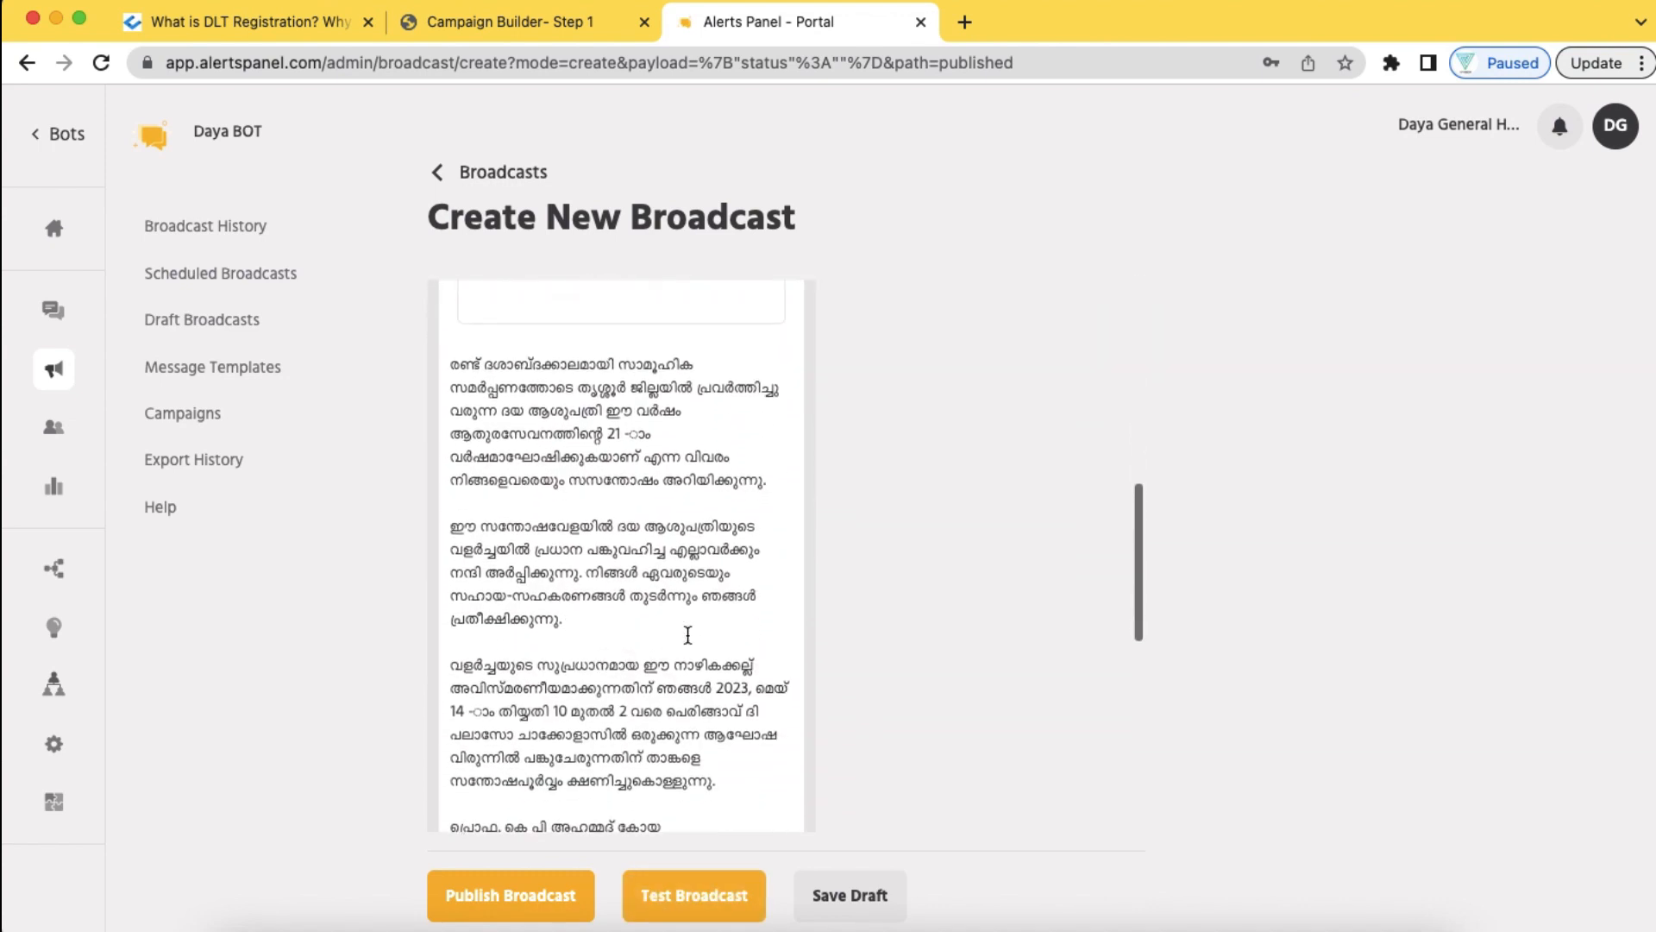
pyautogui.scroll(10, 686, 639)
pyautogui.scroll(-10, 688, 537)
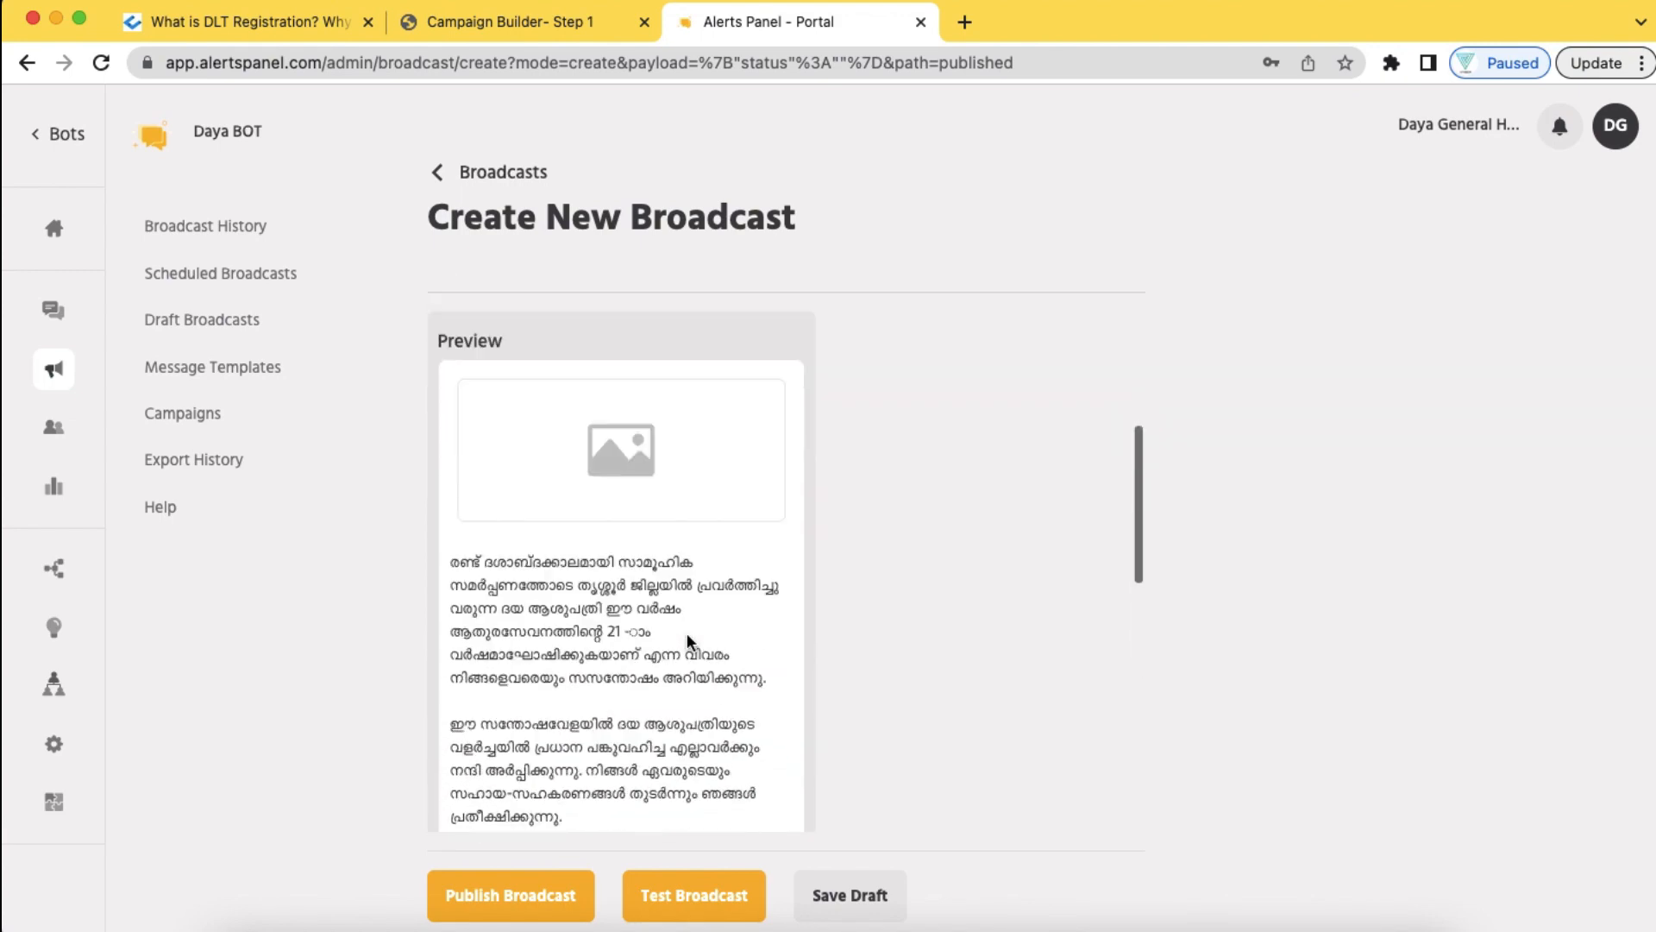
pyautogui.scroll(10, 694, 518)
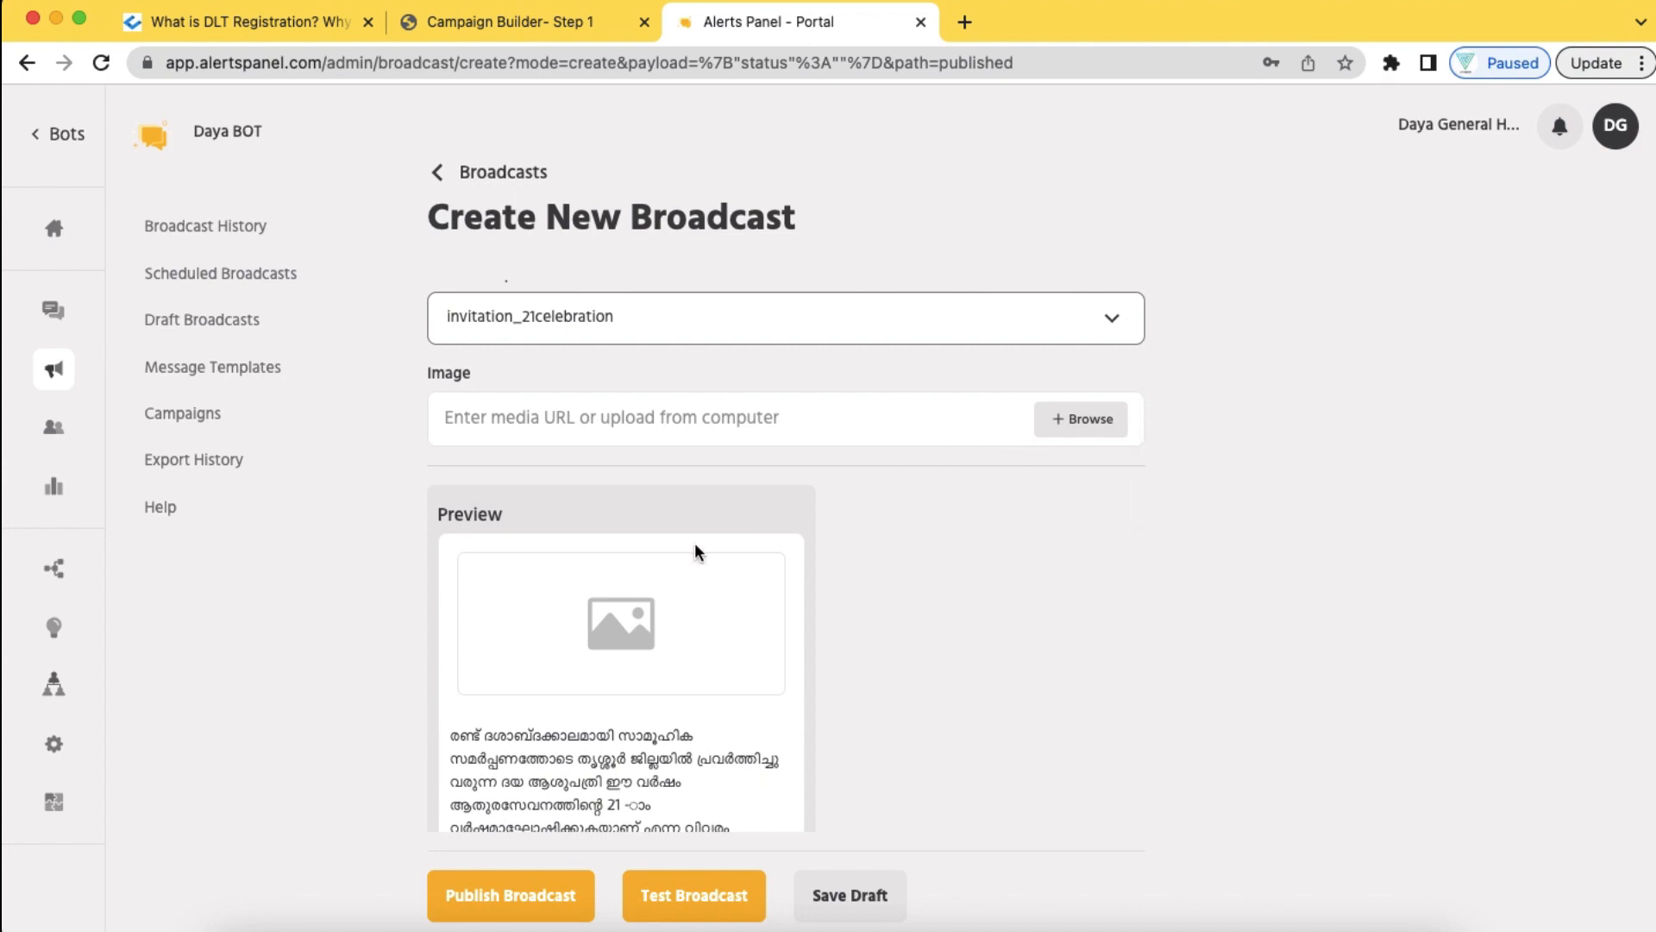
pyautogui.click(1085, 422)
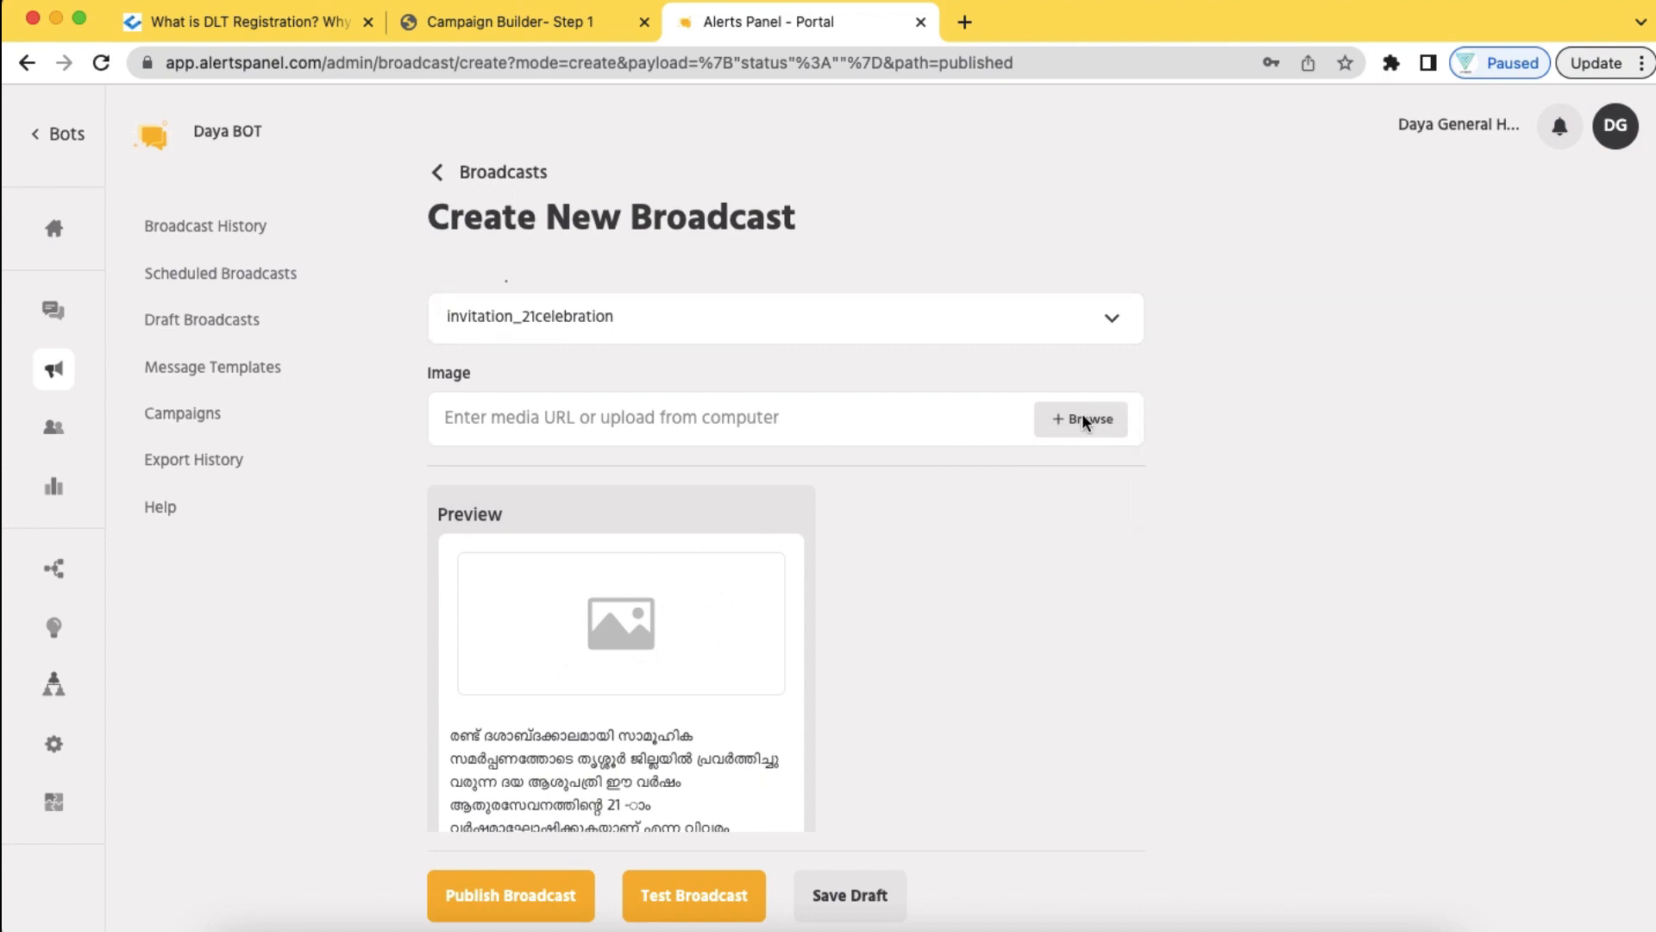
pyautogui.scroll(-5, 859, 590)
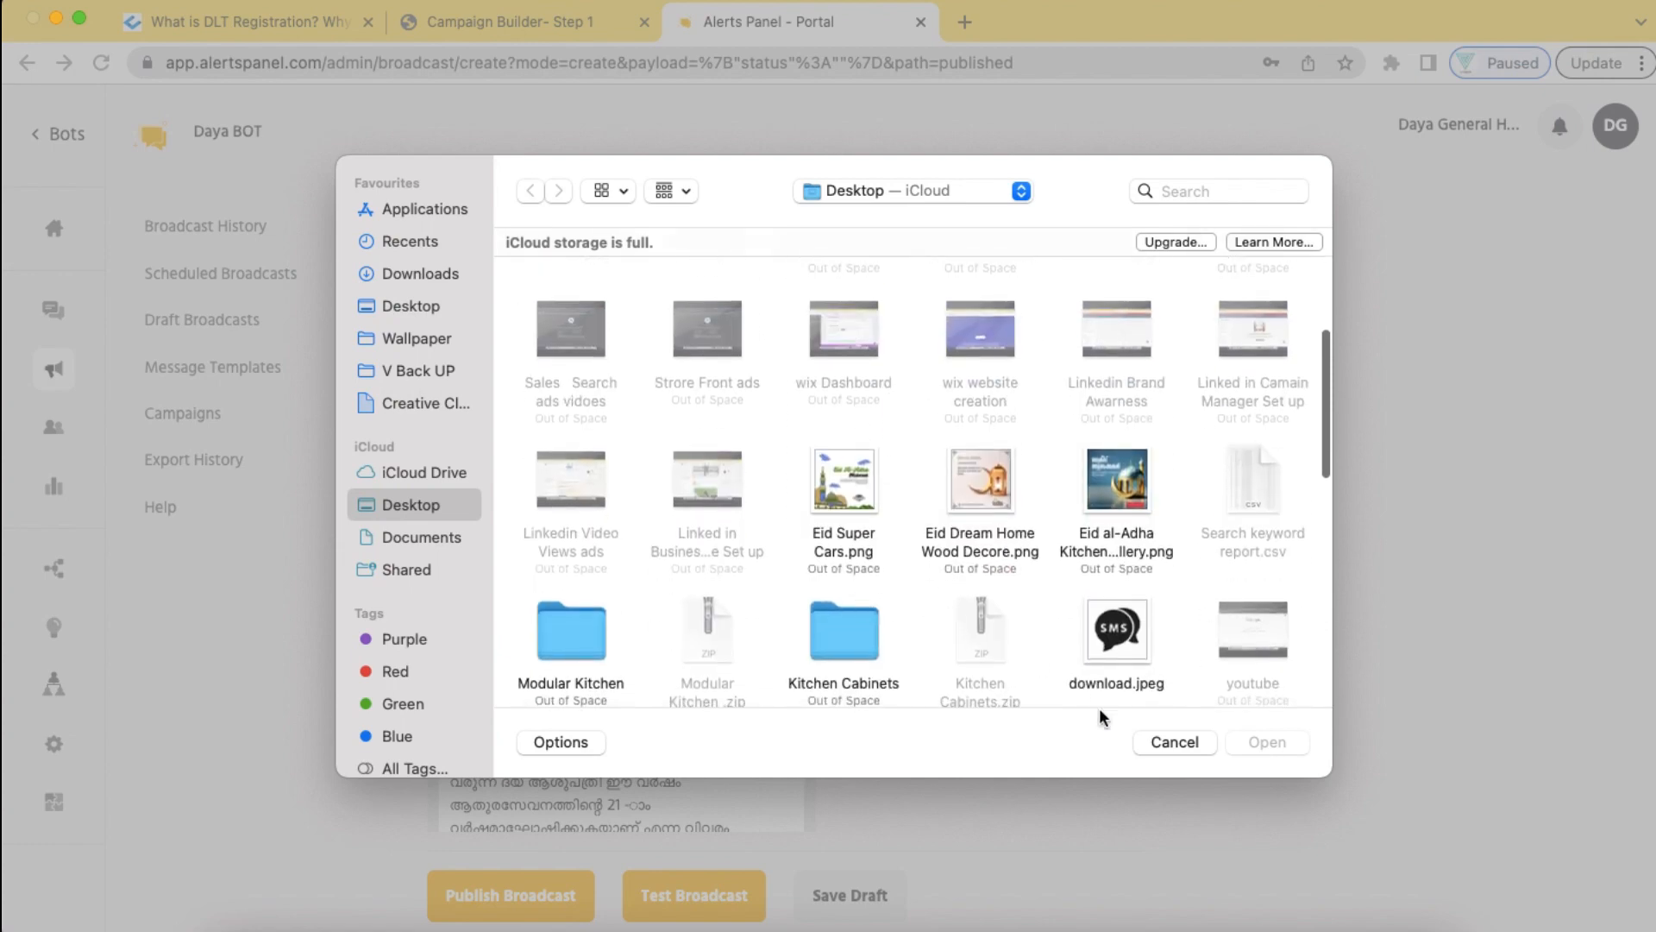
pyautogui.click(1171, 742)
pyautogui.scroll(-10, 695, 686)
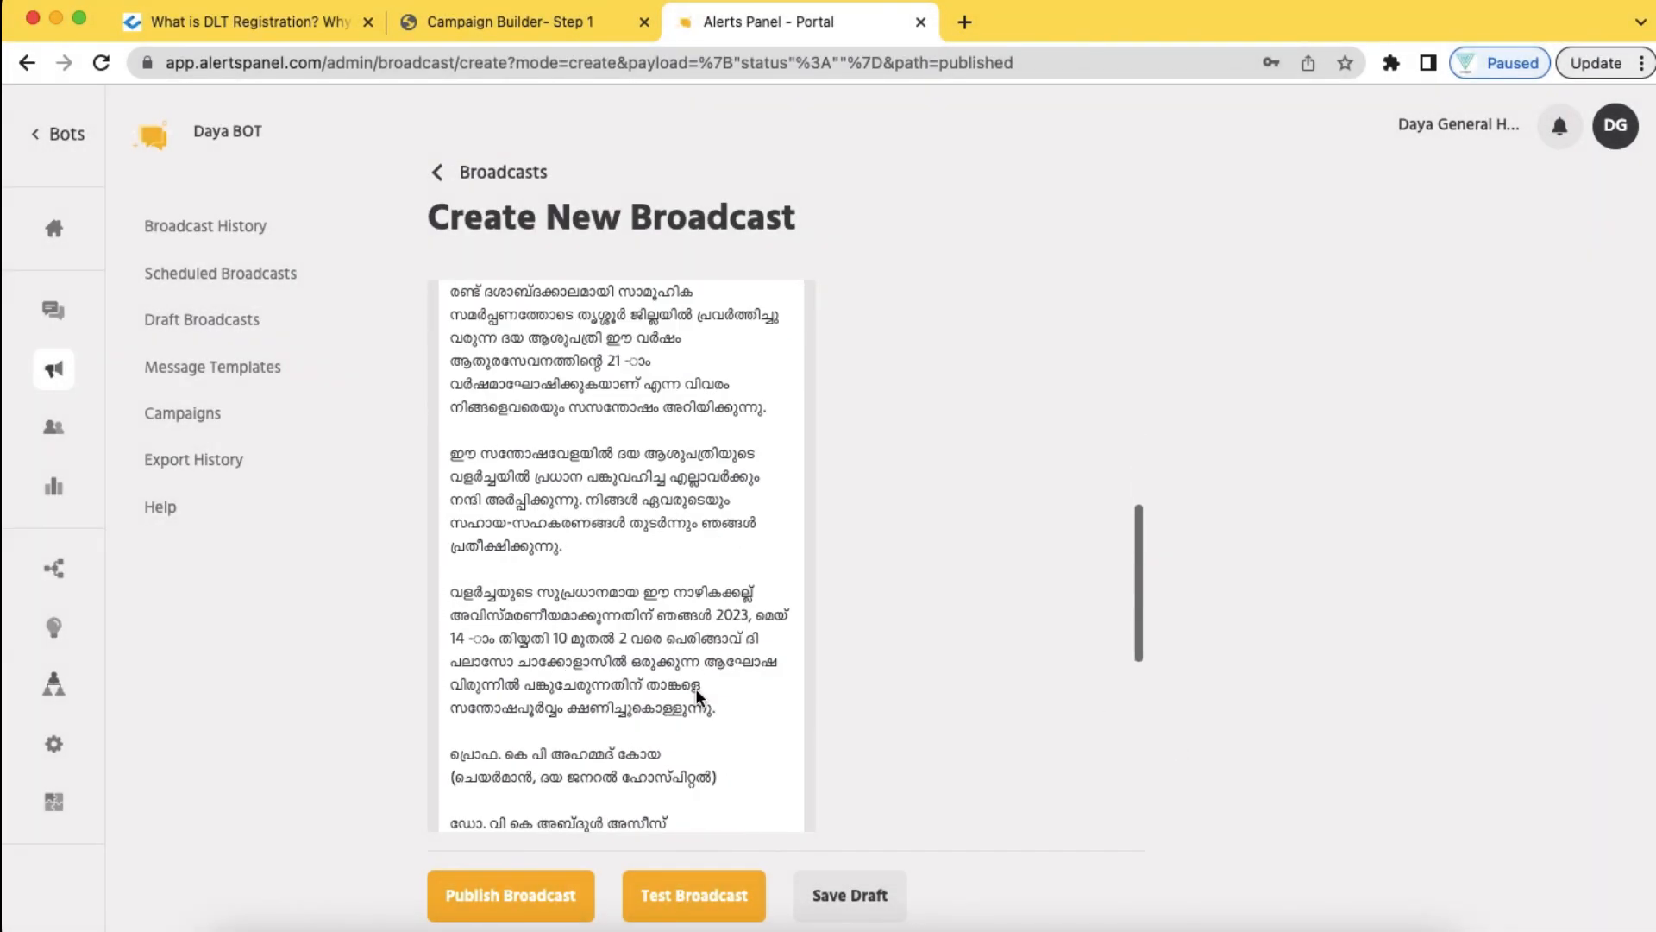
pyautogui.scroll(-3, 697, 690)
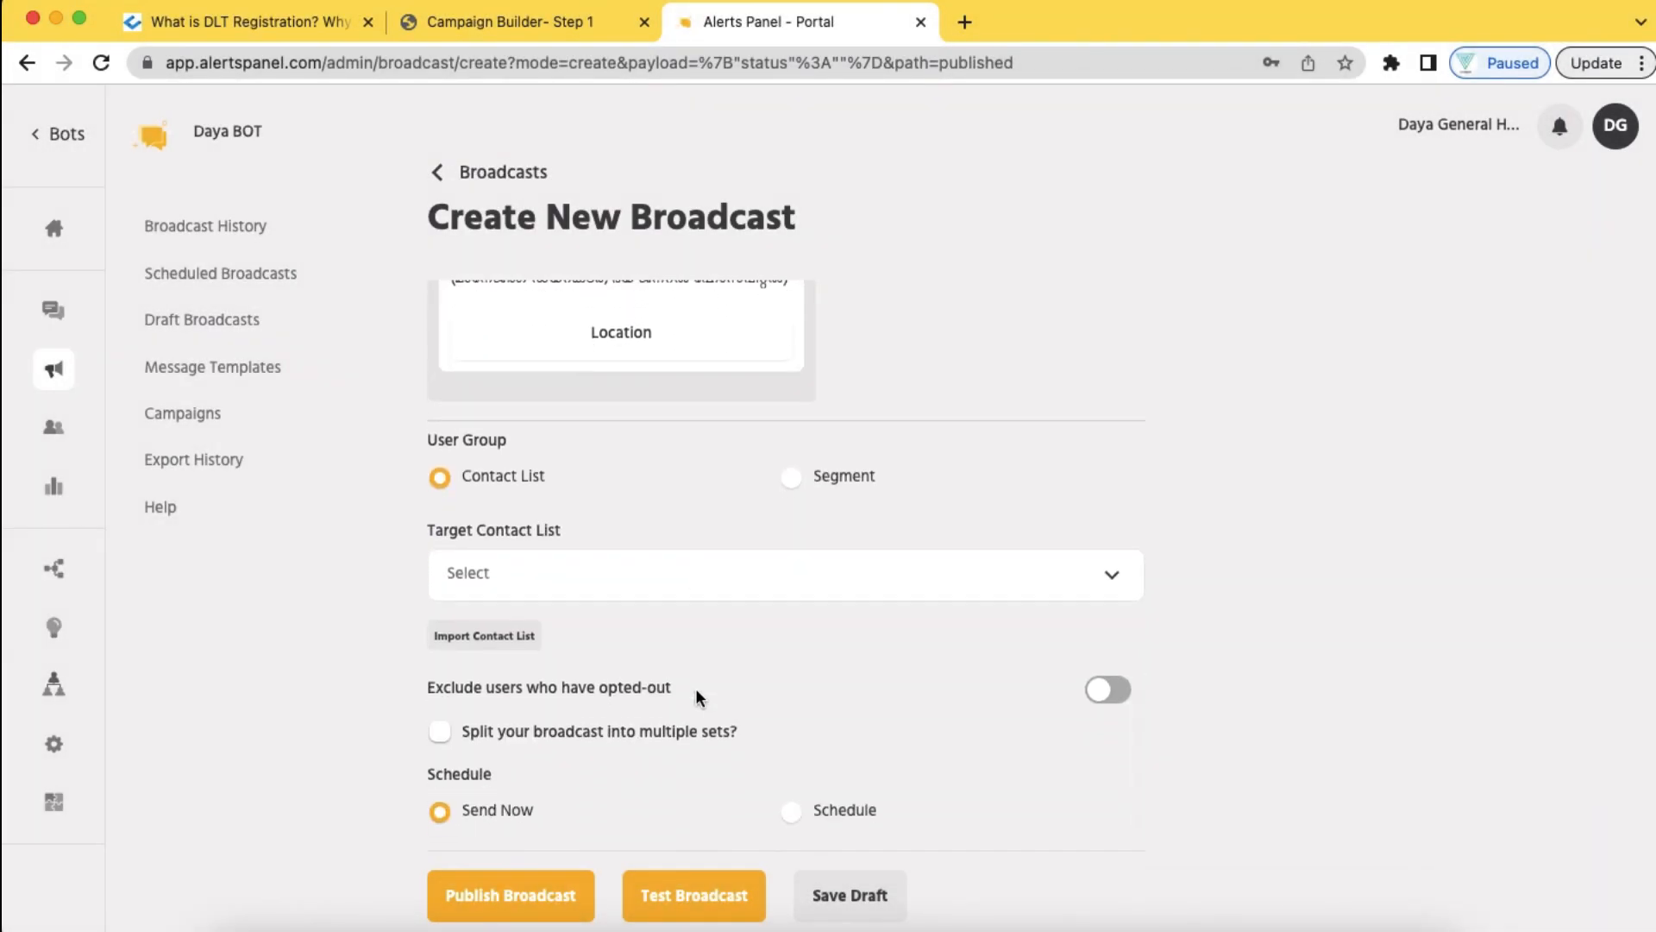
# Target the Hospital Day contact list, then choose Import Contact List from the dropdown
pyautogui.click(503, 483)
pyautogui.click(510, 483)
pyautogui.click(610, 573)
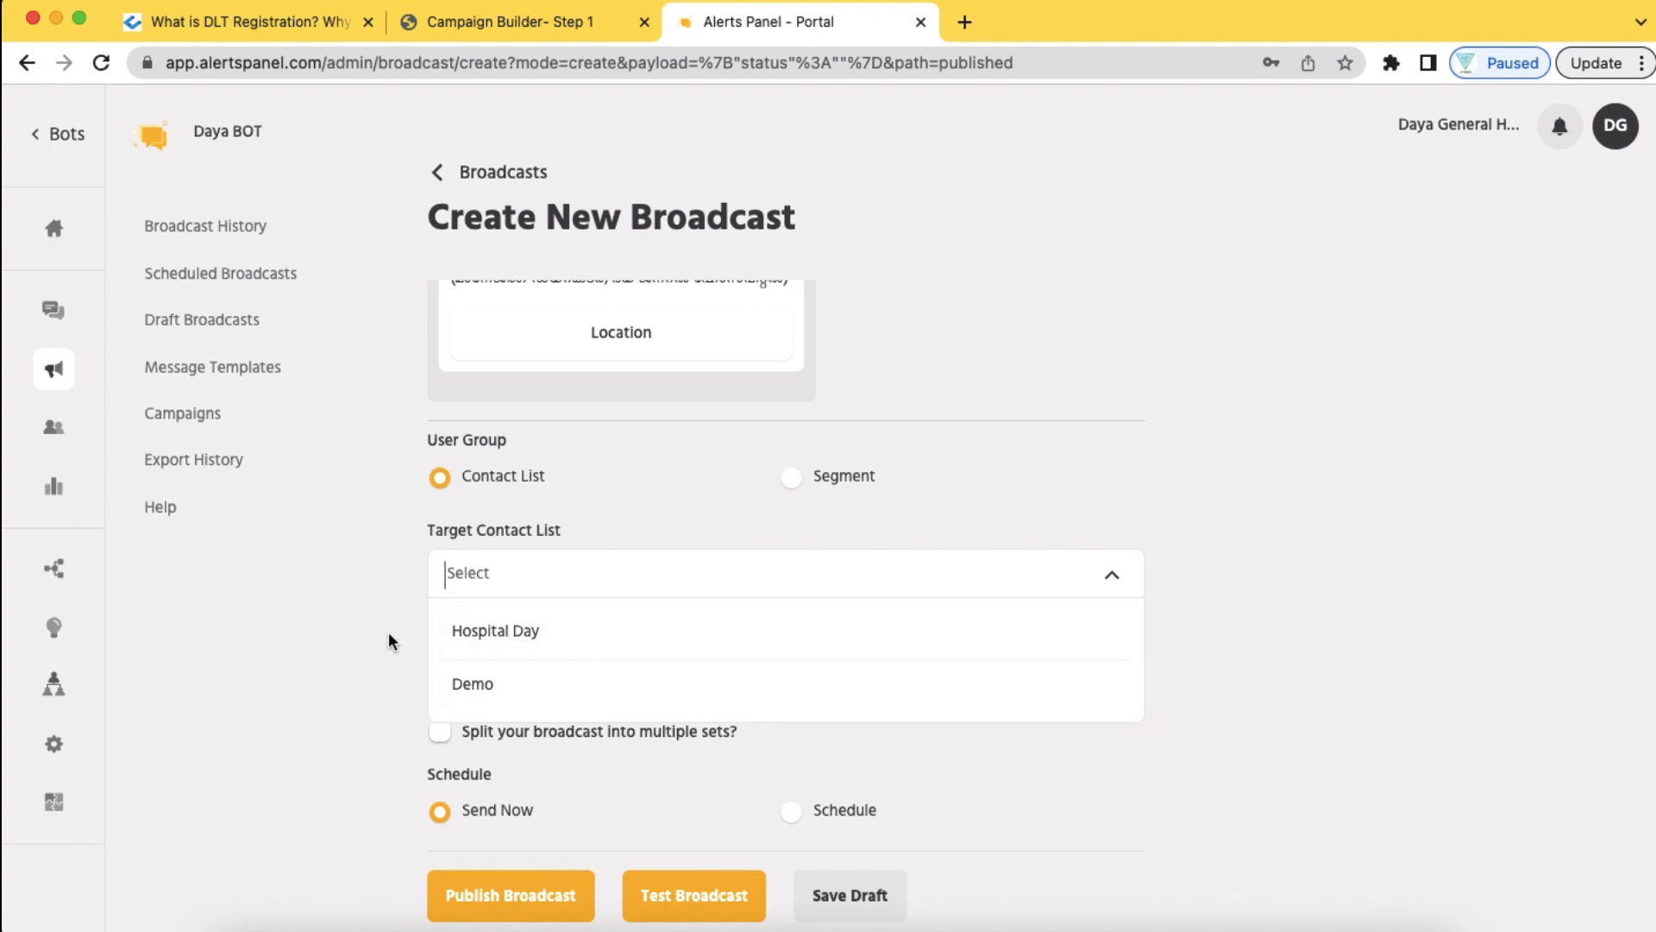
pyautogui.click(485, 634)
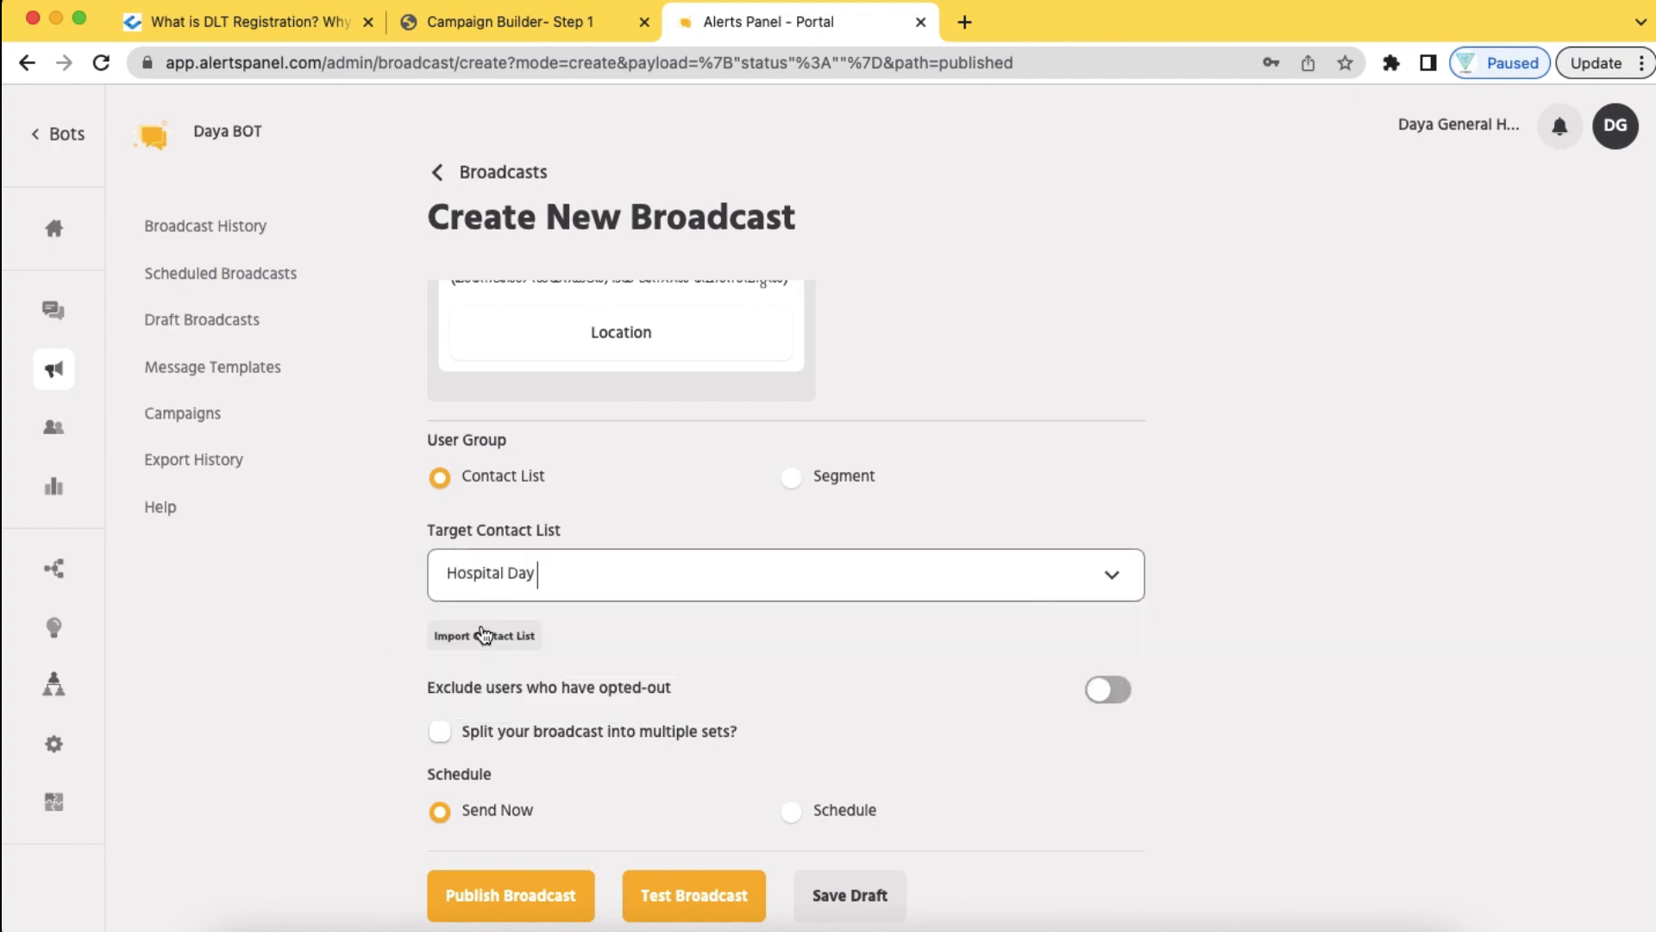
pyautogui.click(673, 589)
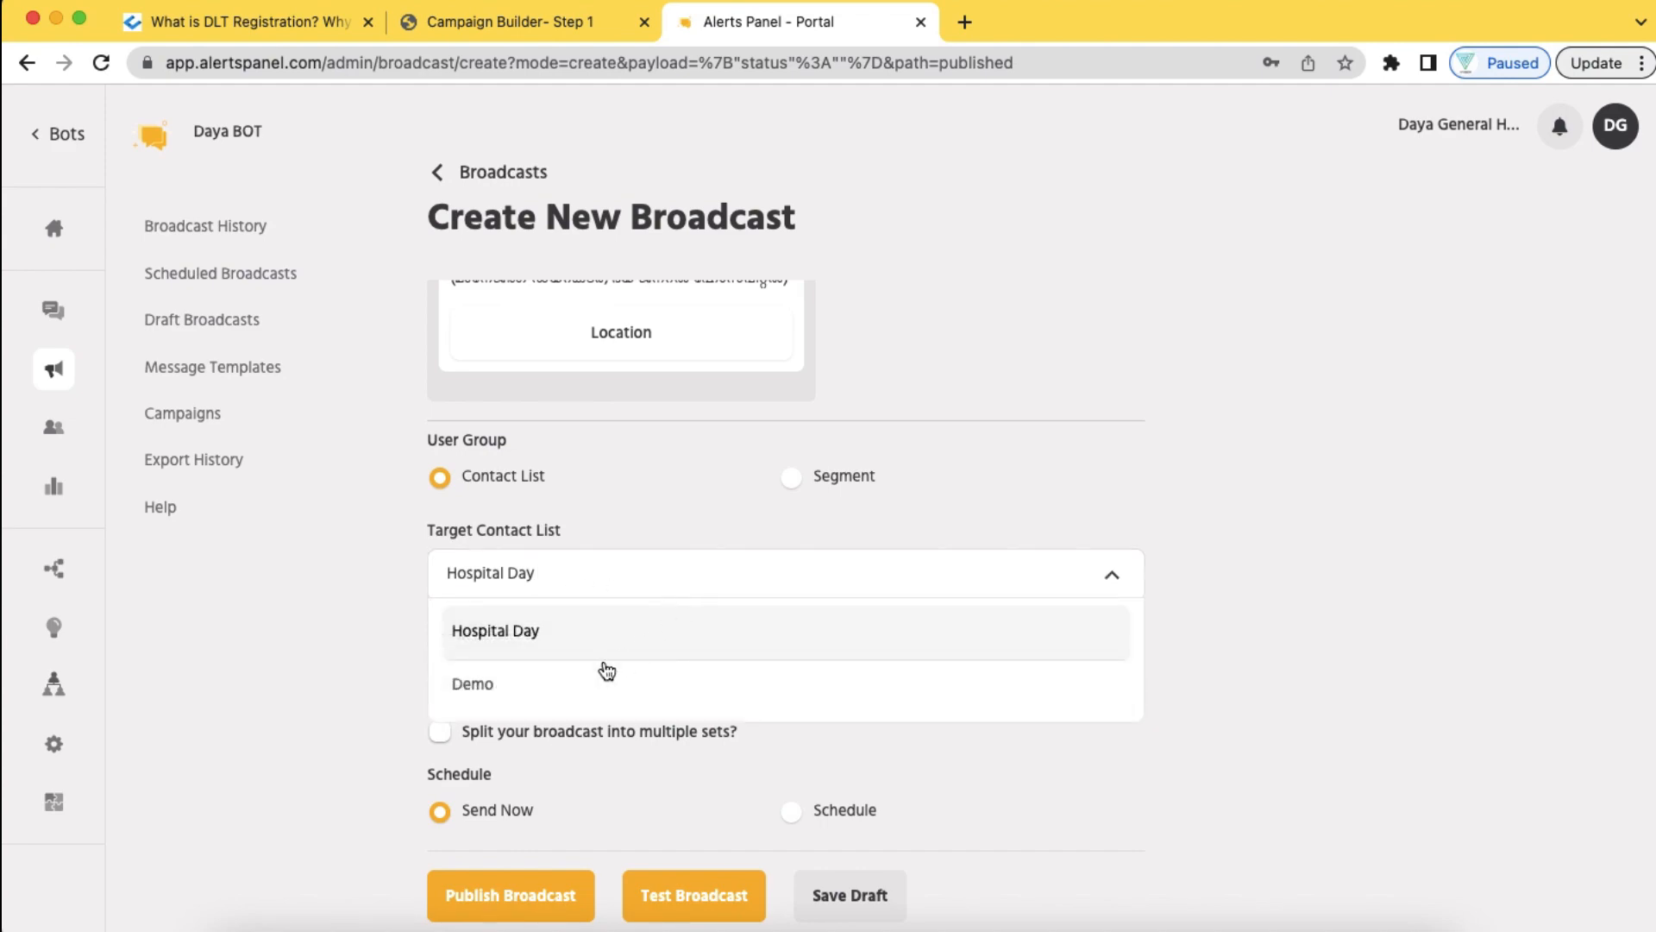
pyautogui.click(505, 636)
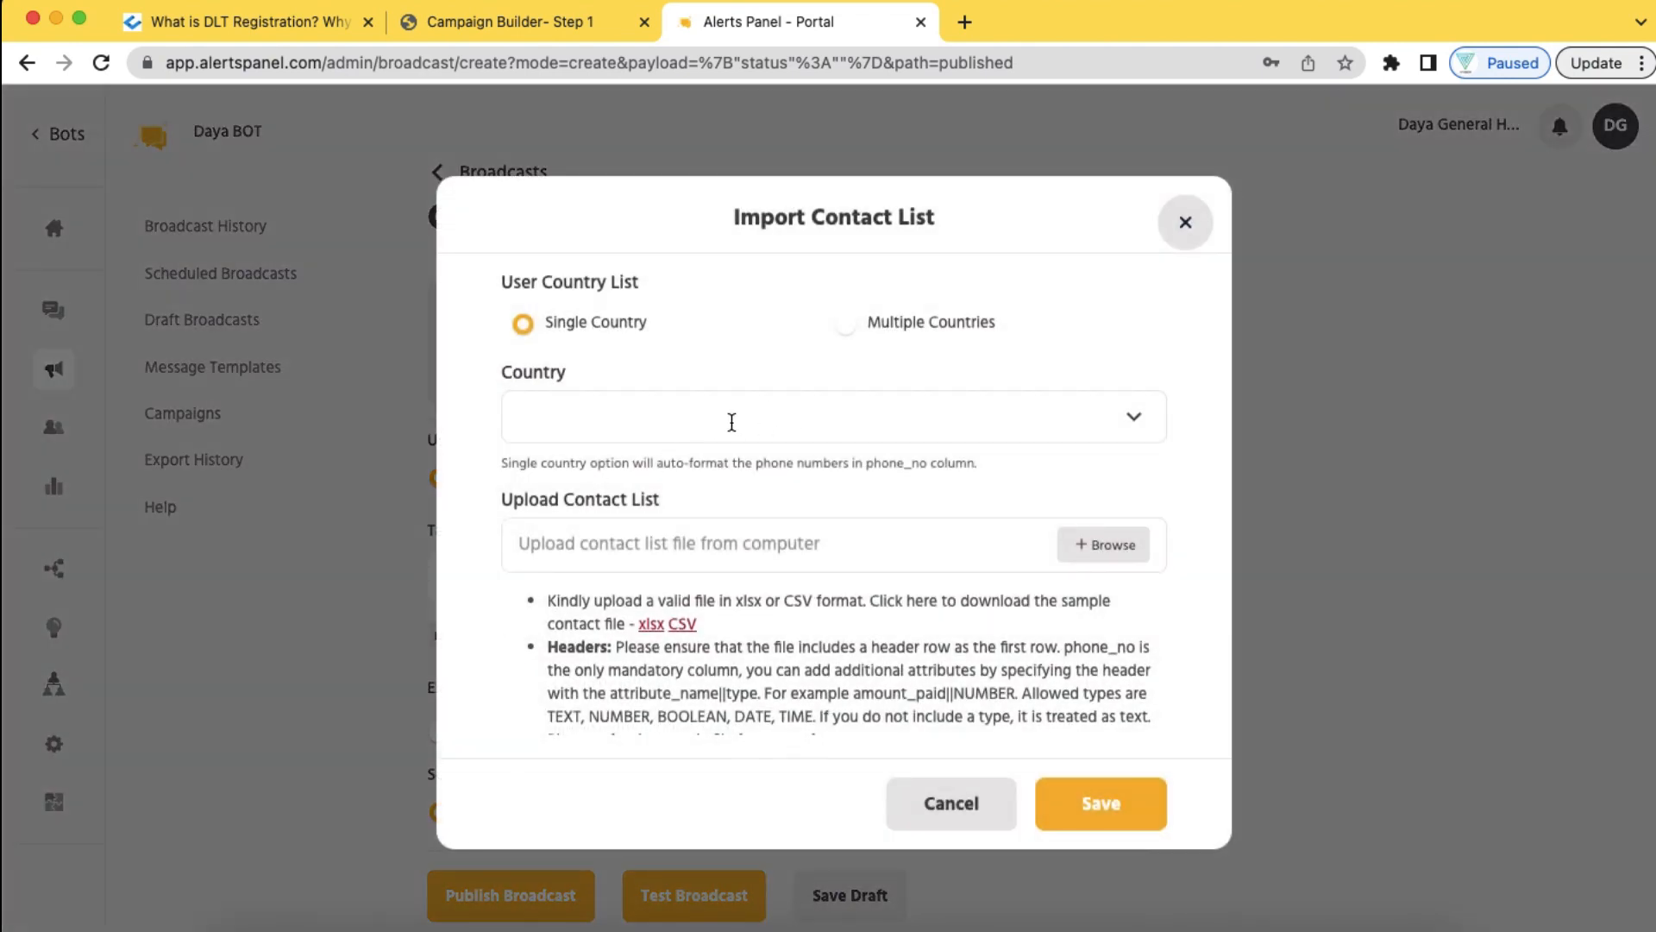
# Set the import country to India and select the file E-Mail Campaign - Sheet1.csv
pyautogui.click(756, 426)
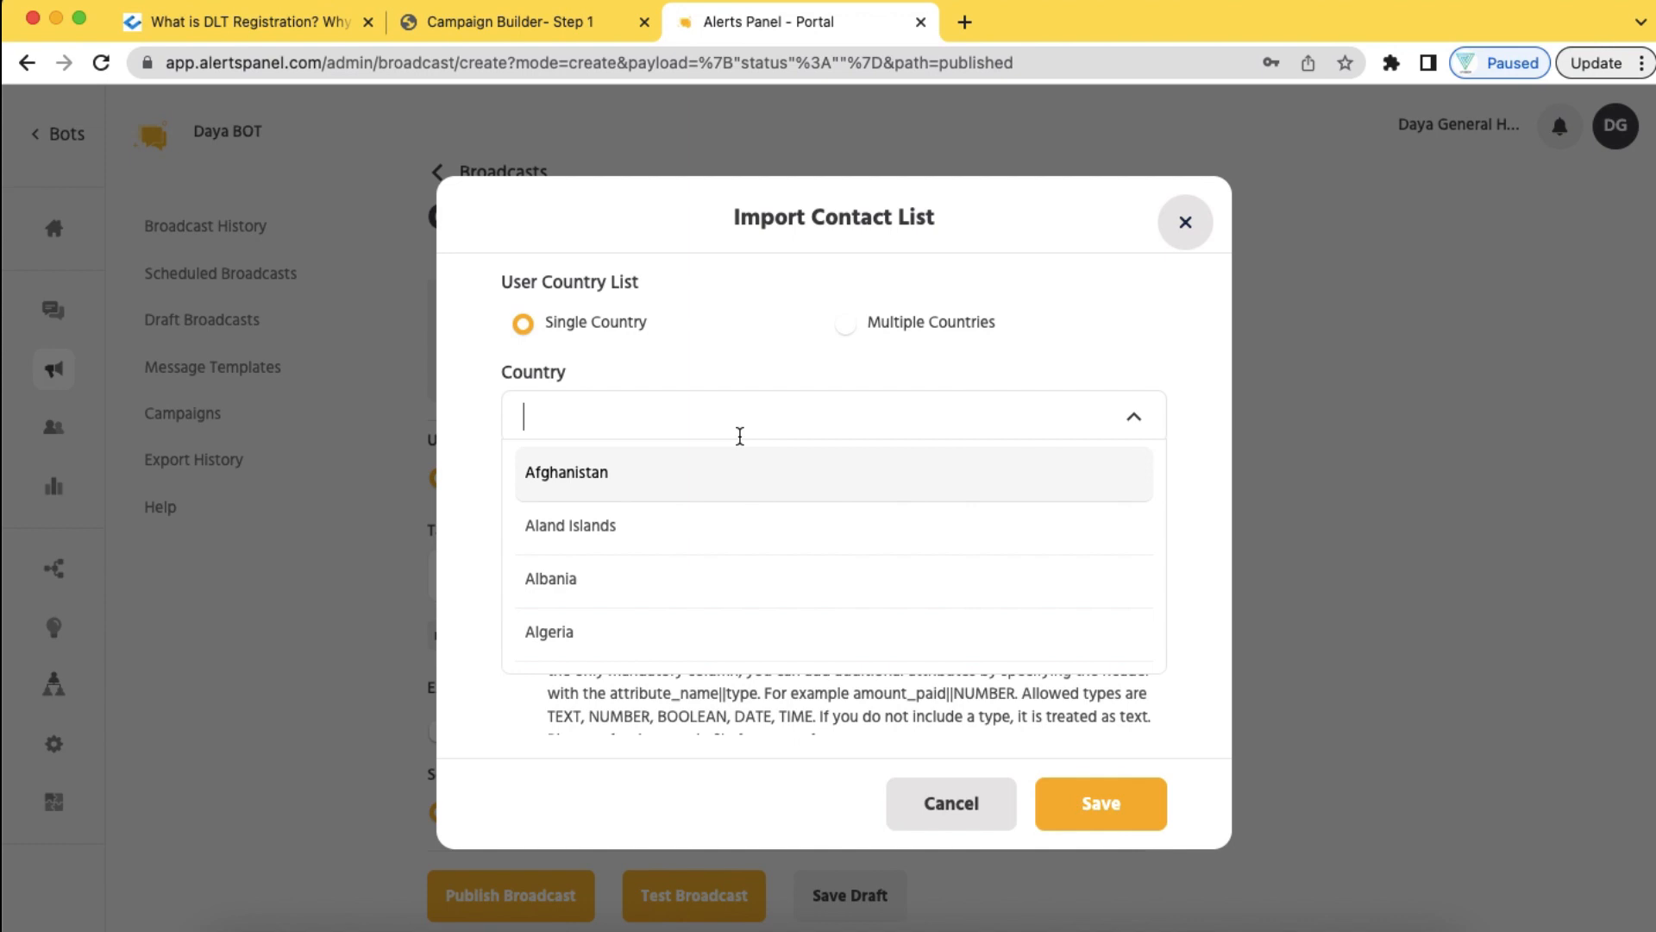
pyautogui.write('ind')
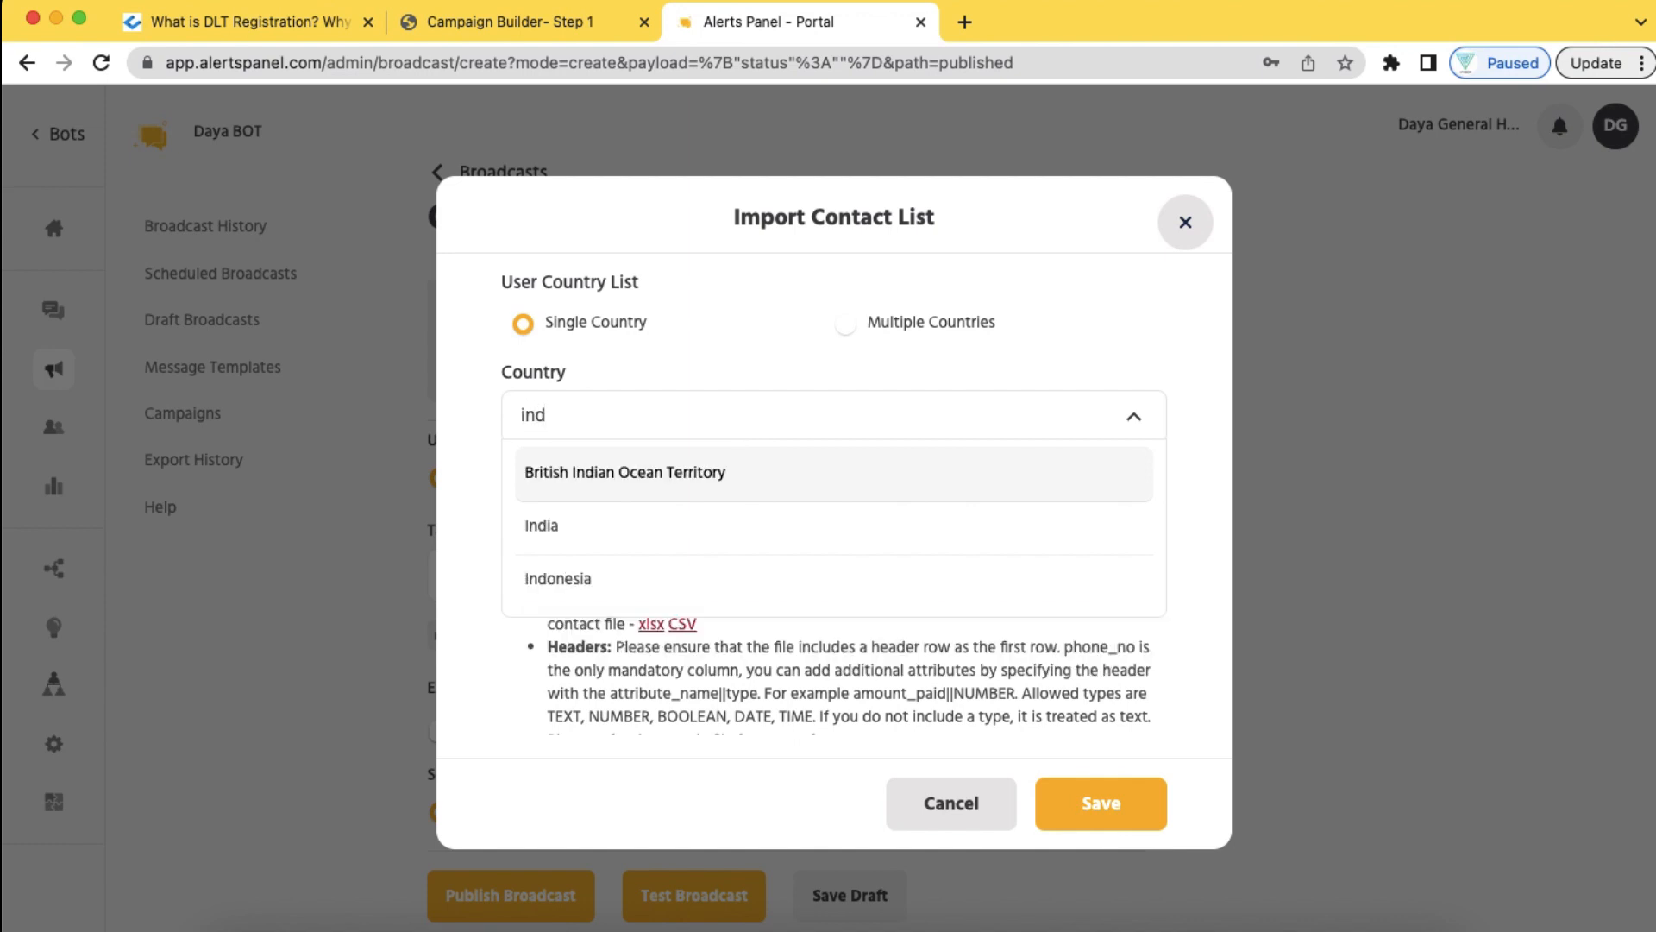
pyautogui.click(734, 523)
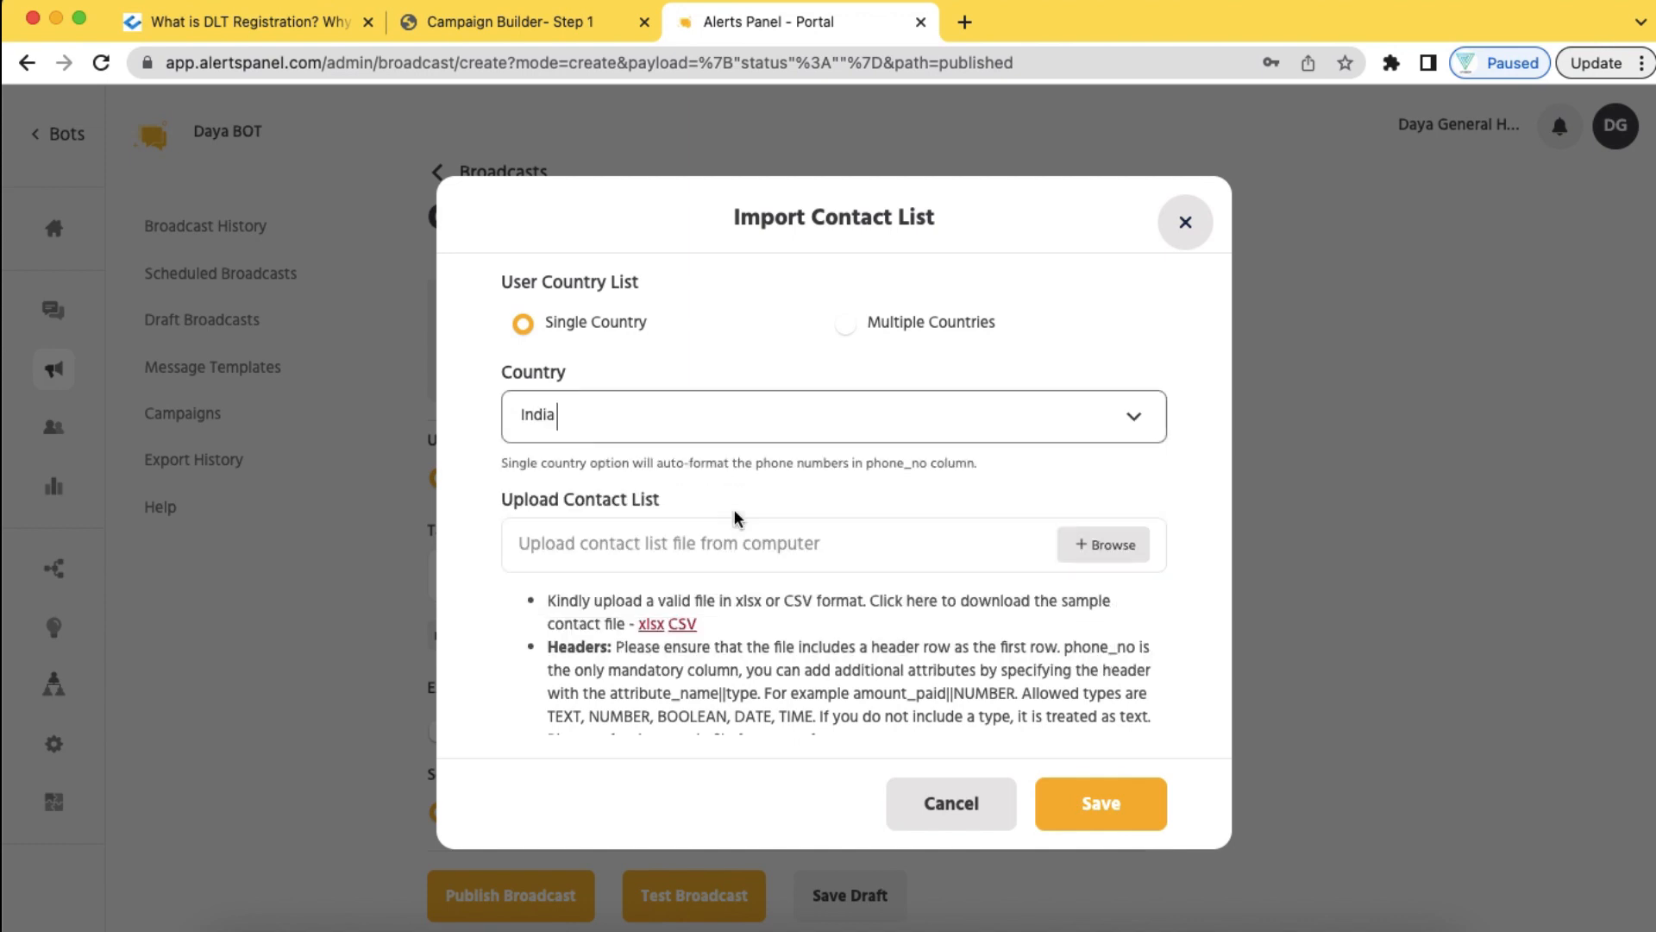
pyautogui.click(1102, 545)
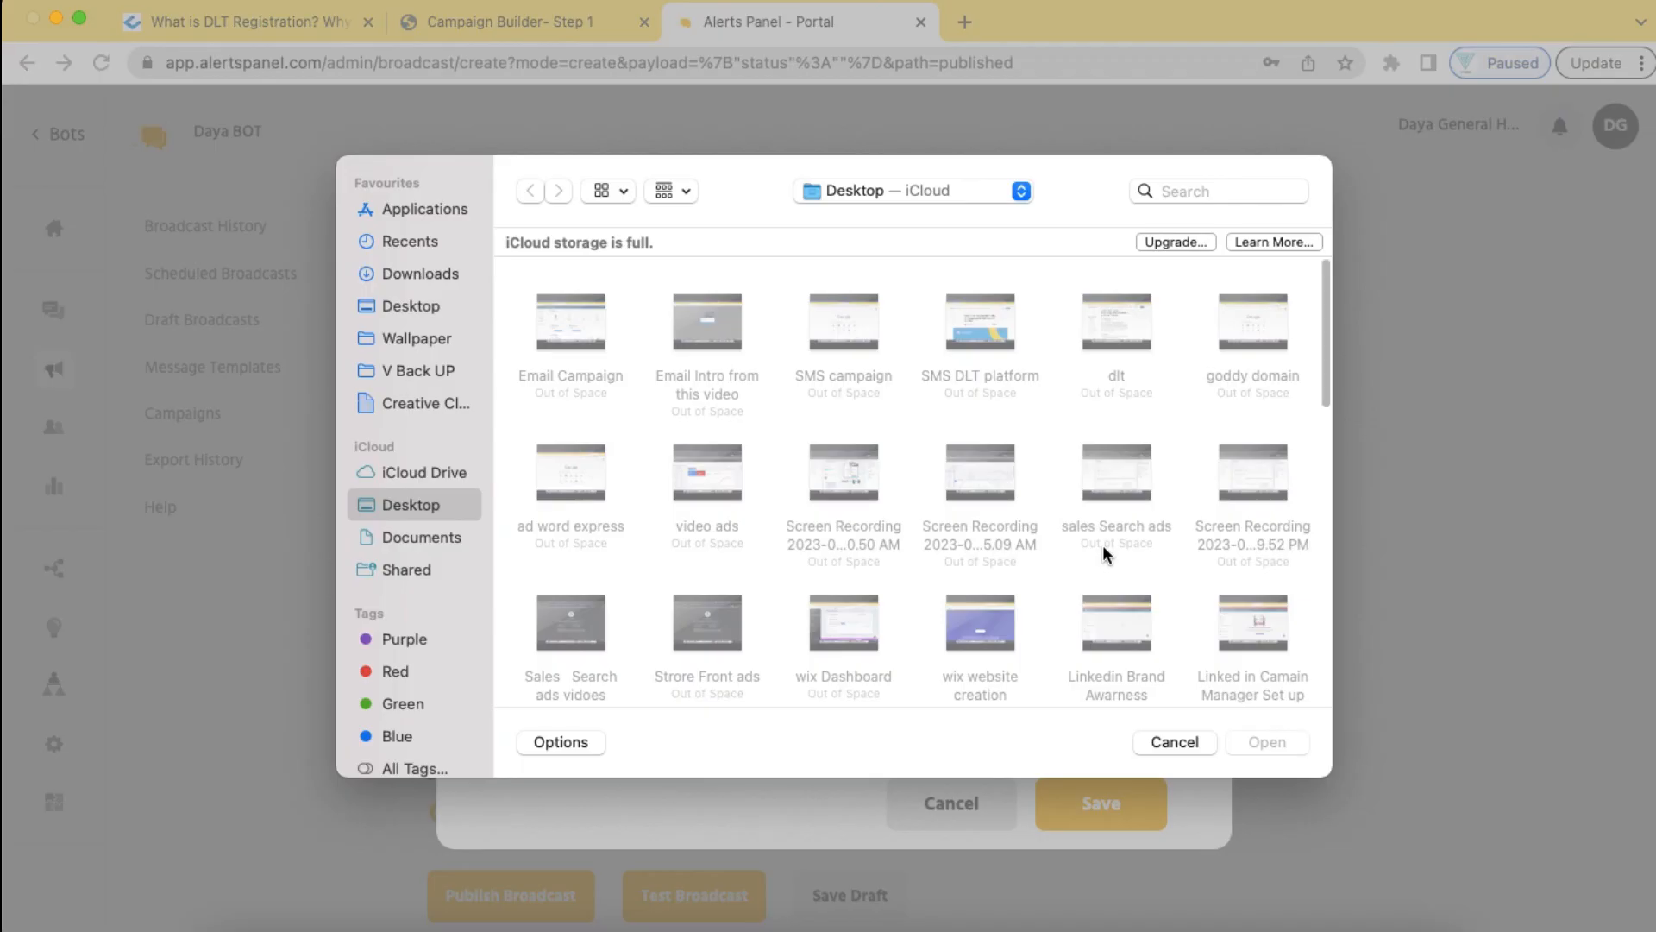
pyautogui.scroll(-5, 1043, 564)
pyautogui.scroll(-5, 1038, 578)
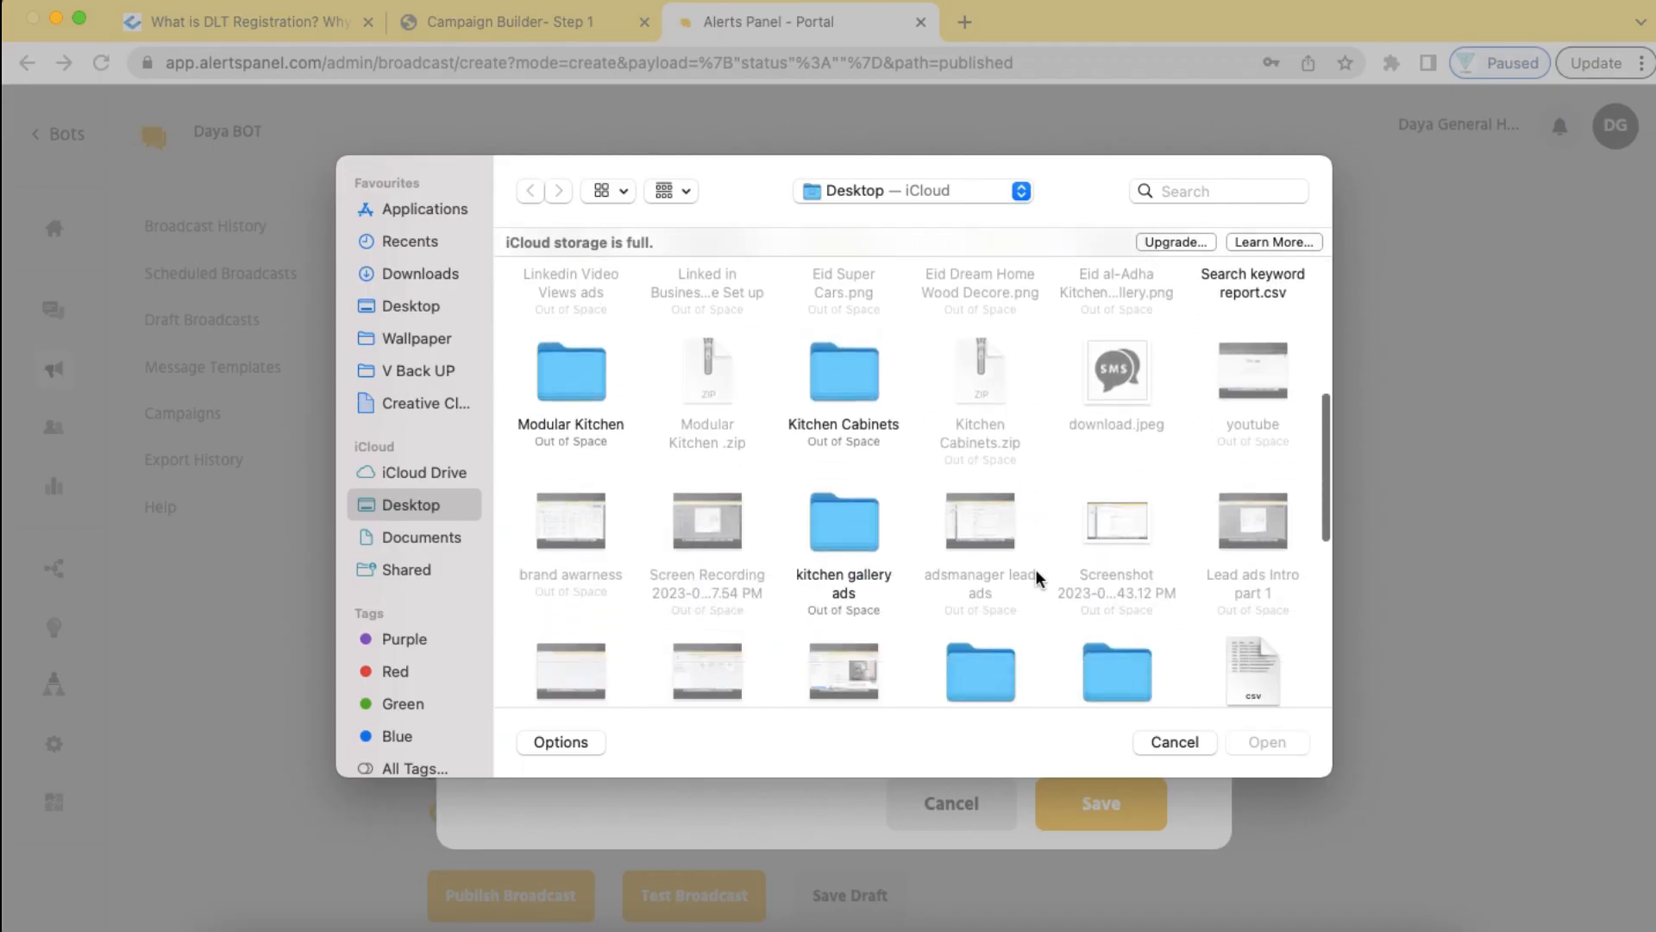
pyautogui.scroll(-3, 1035, 577)
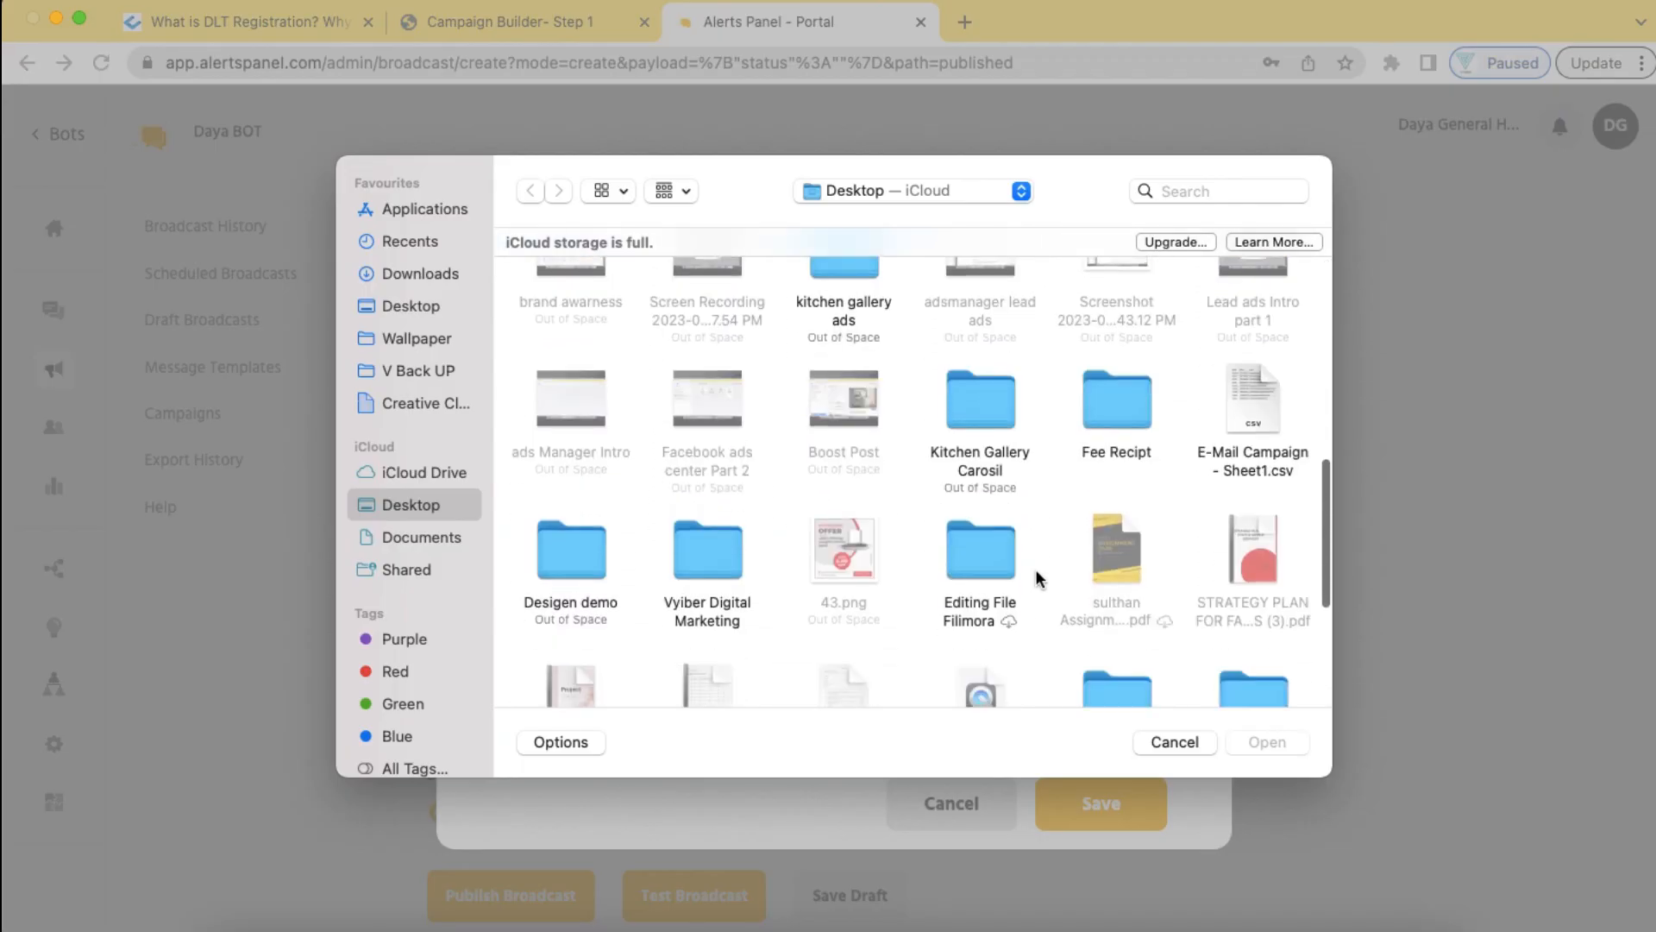
pyautogui.click(1254, 411)
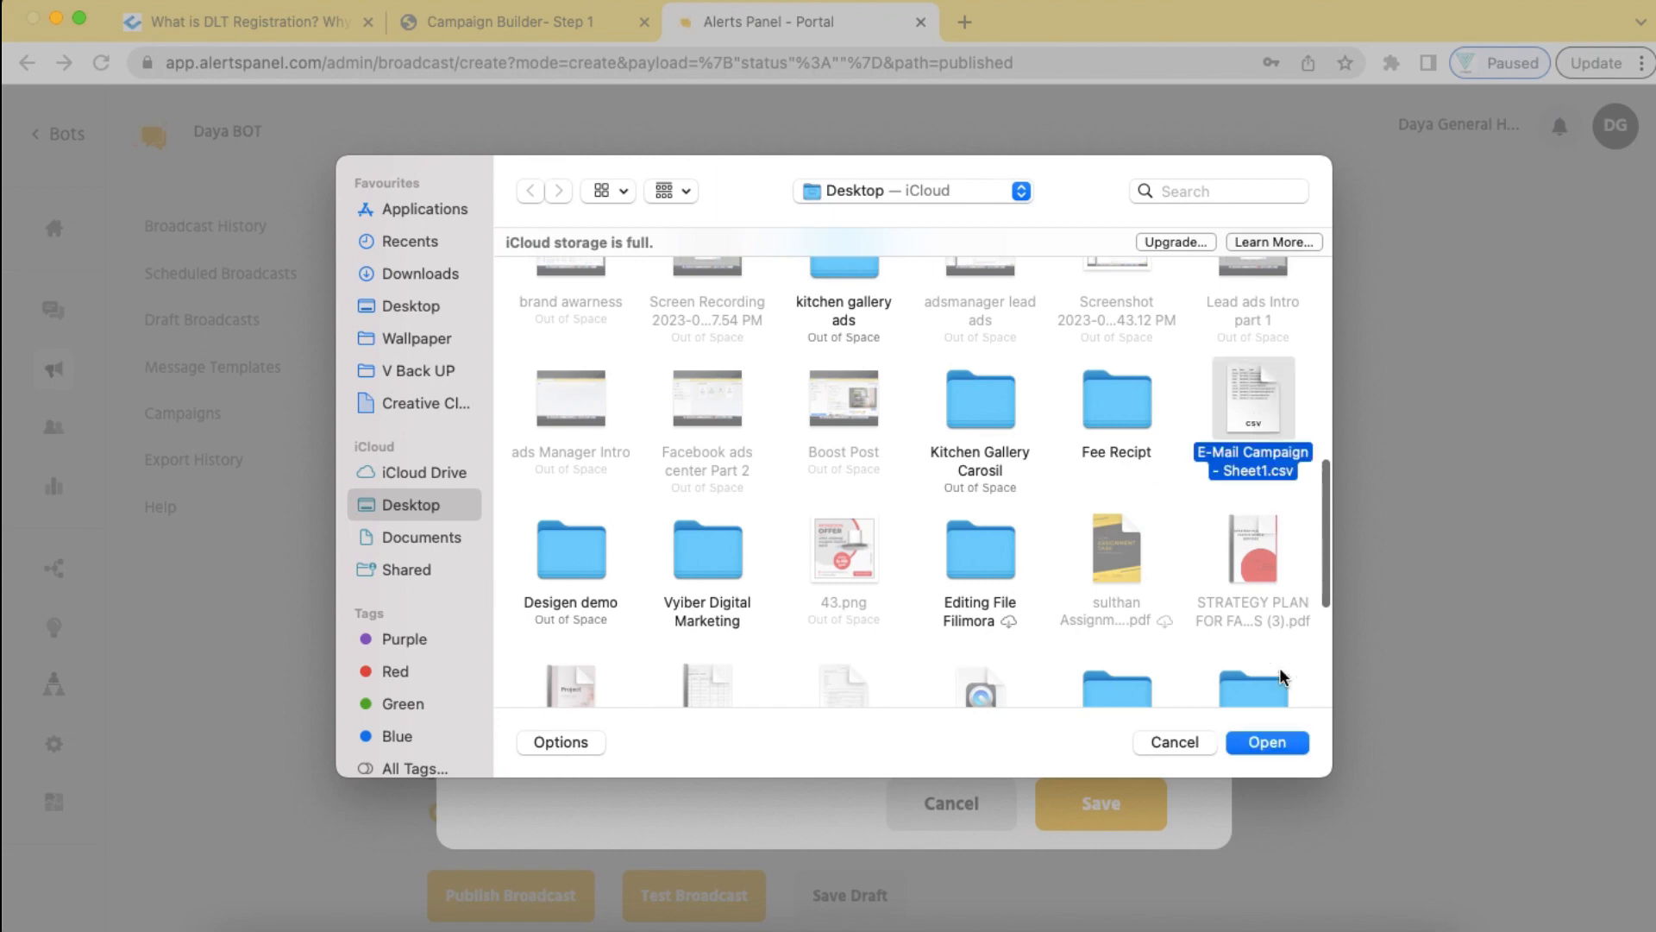
pyautogui.click(1266, 742)
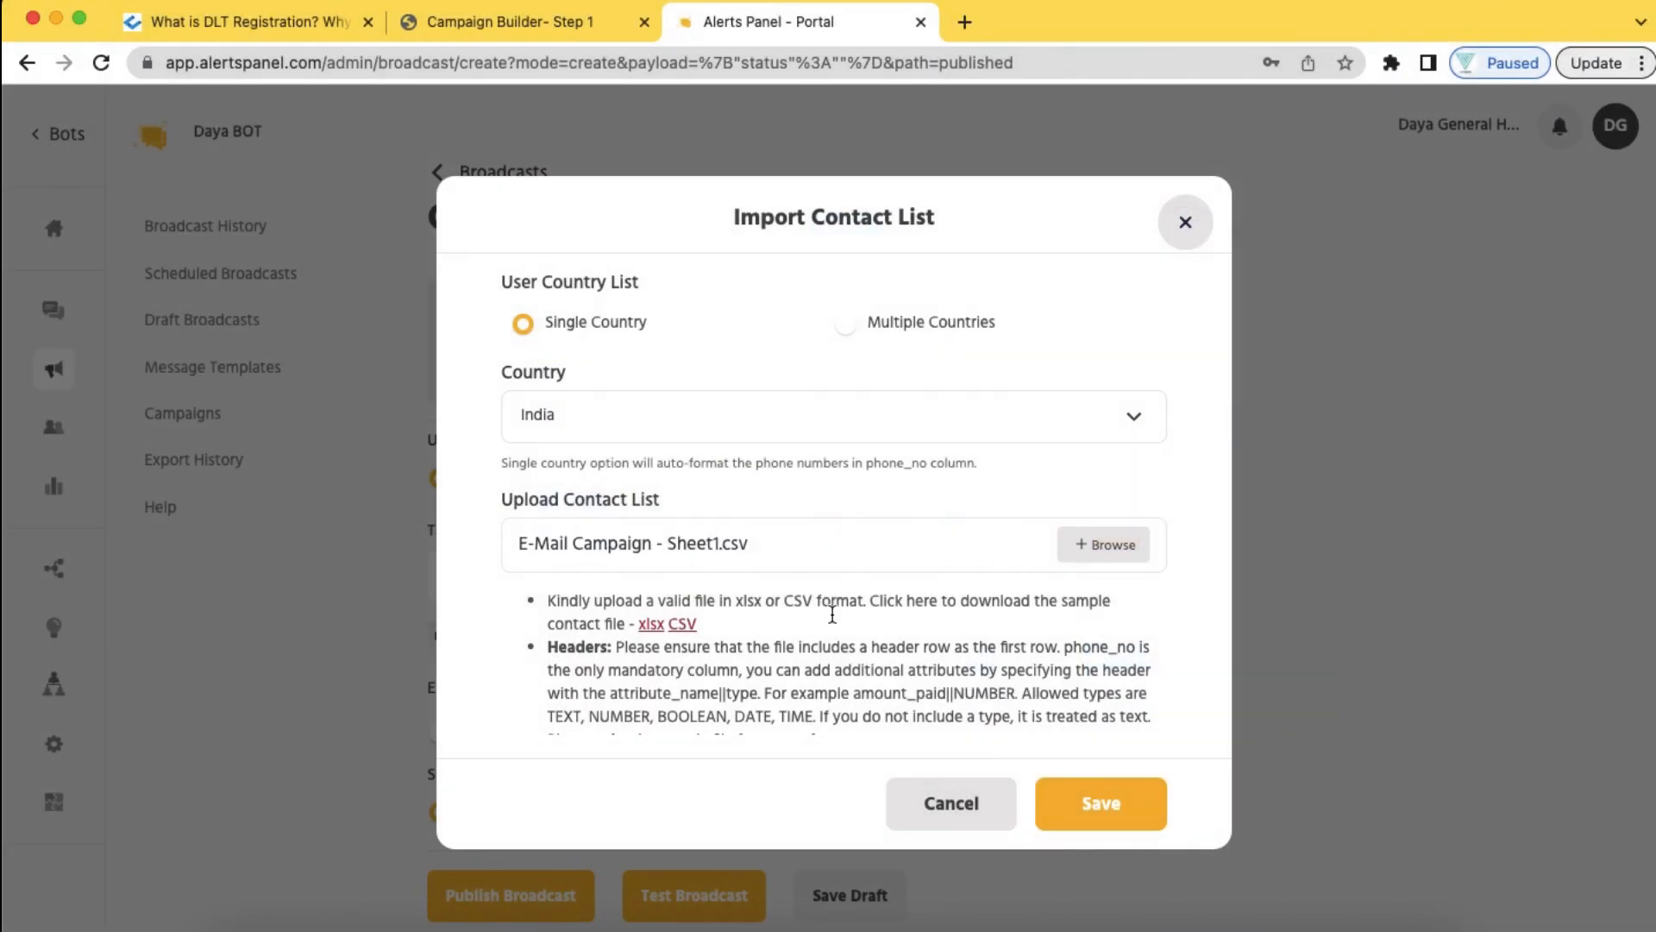
# Close the Import Contact List form without saving a new list
pyautogui.scroll(-5, 832, 614)
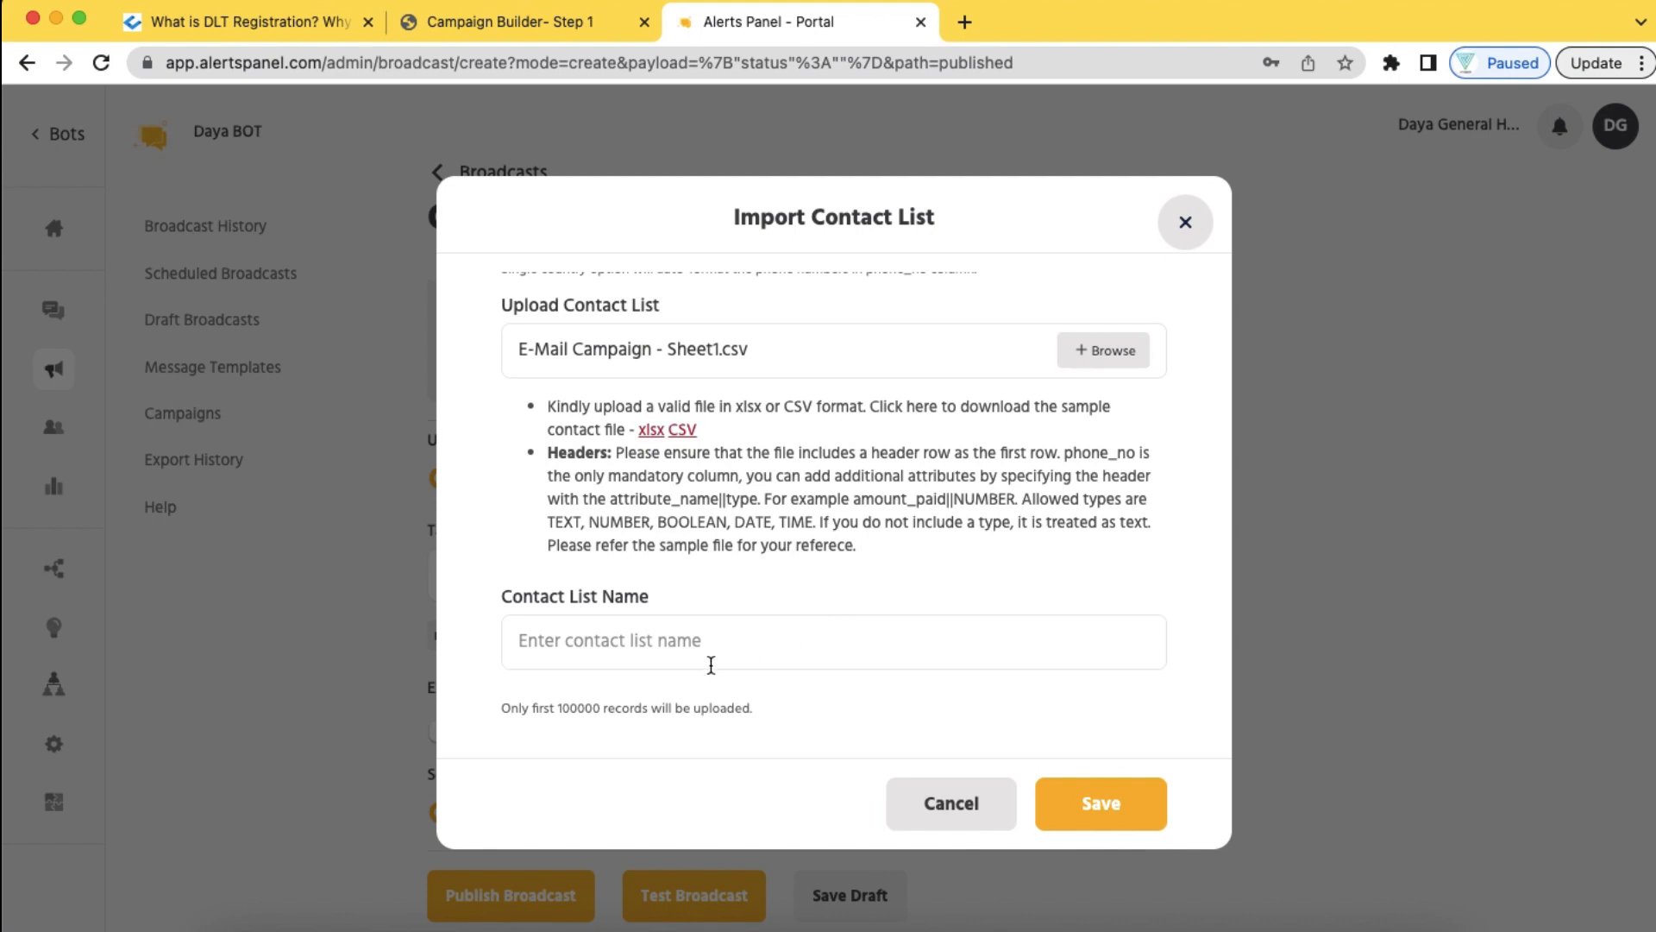
pyautogui.click(768, 655)
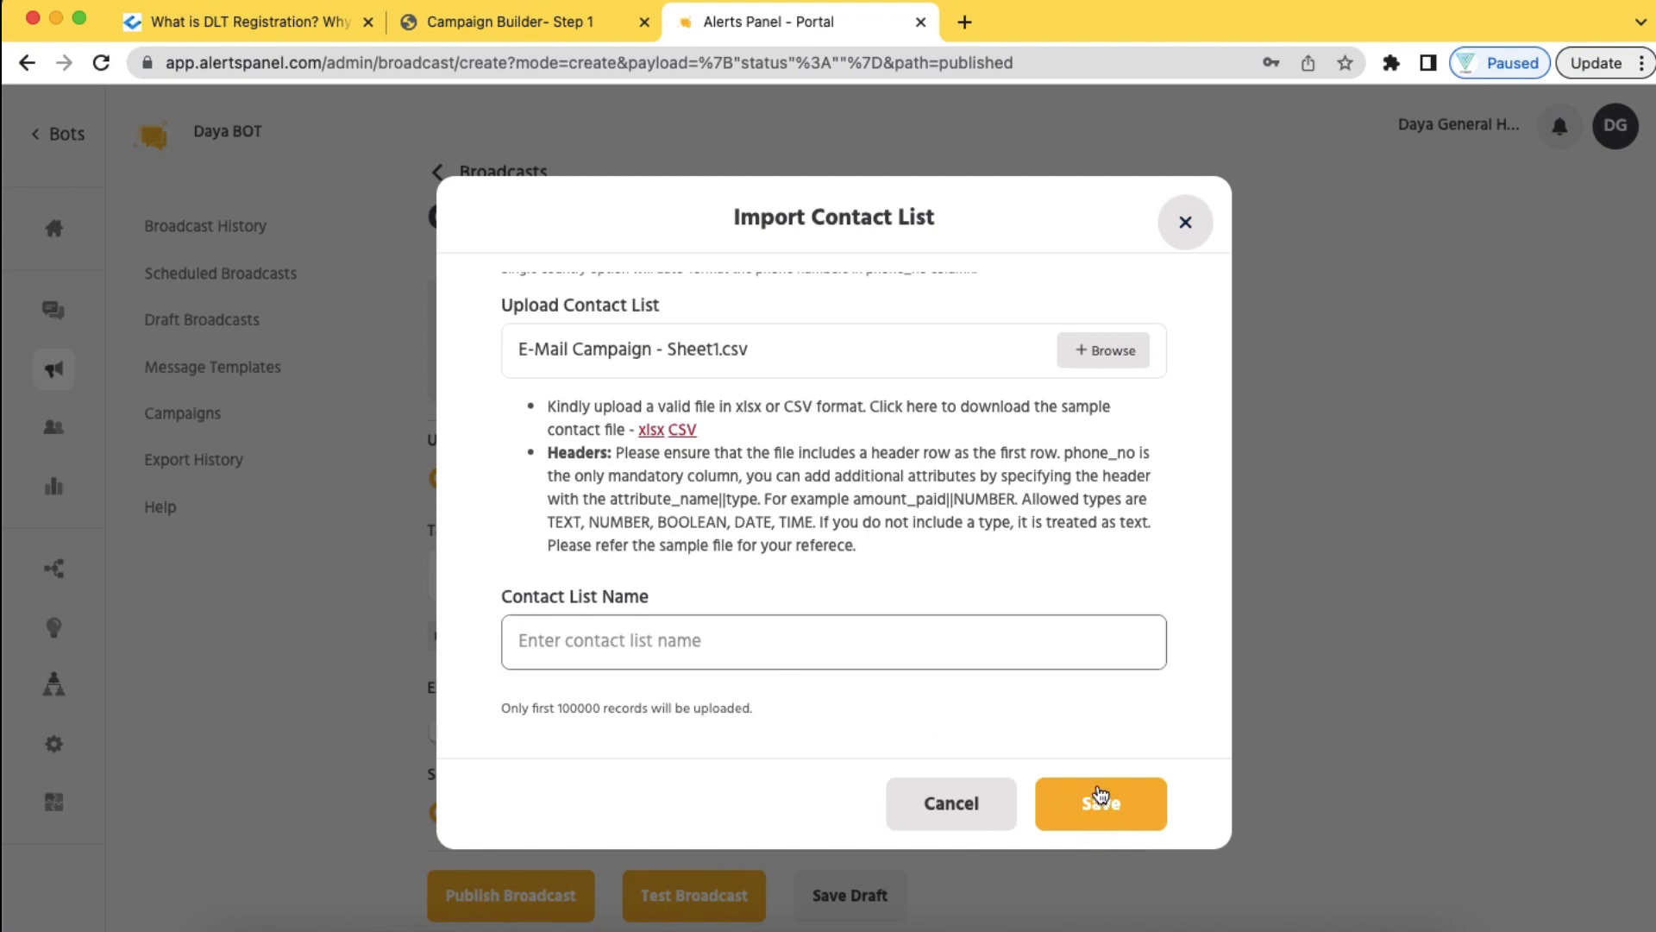
pyautogui.click(1178, 221)
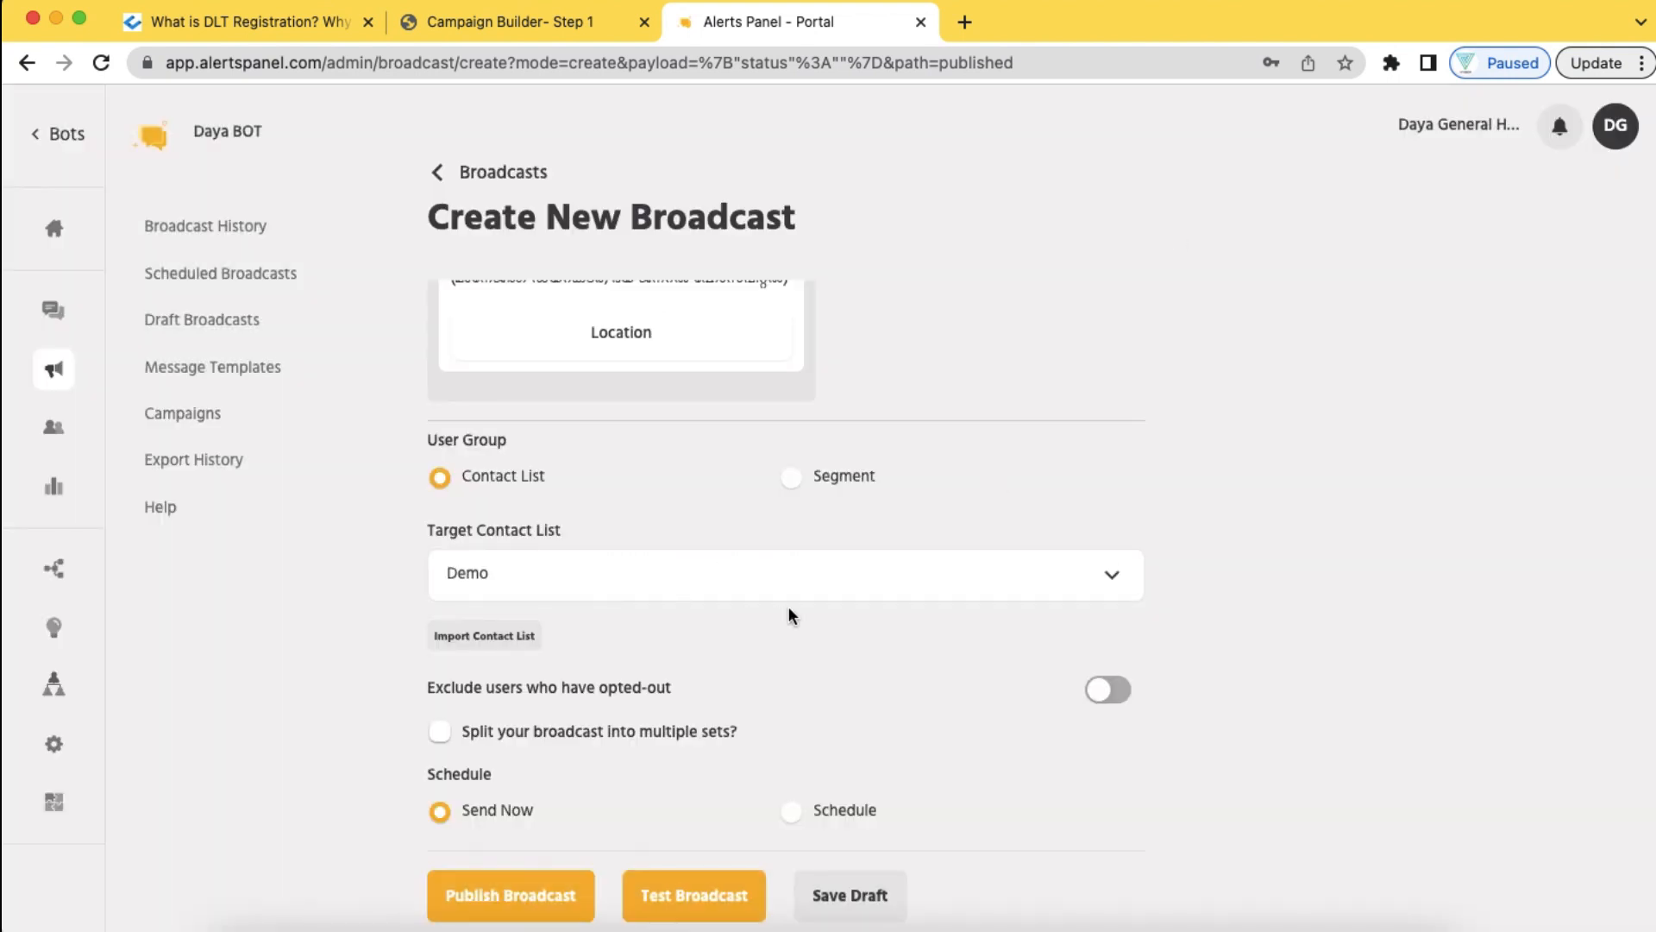
# Change the target contact list from Demo back to Hospital Day
pyautogui.click(754, 576)
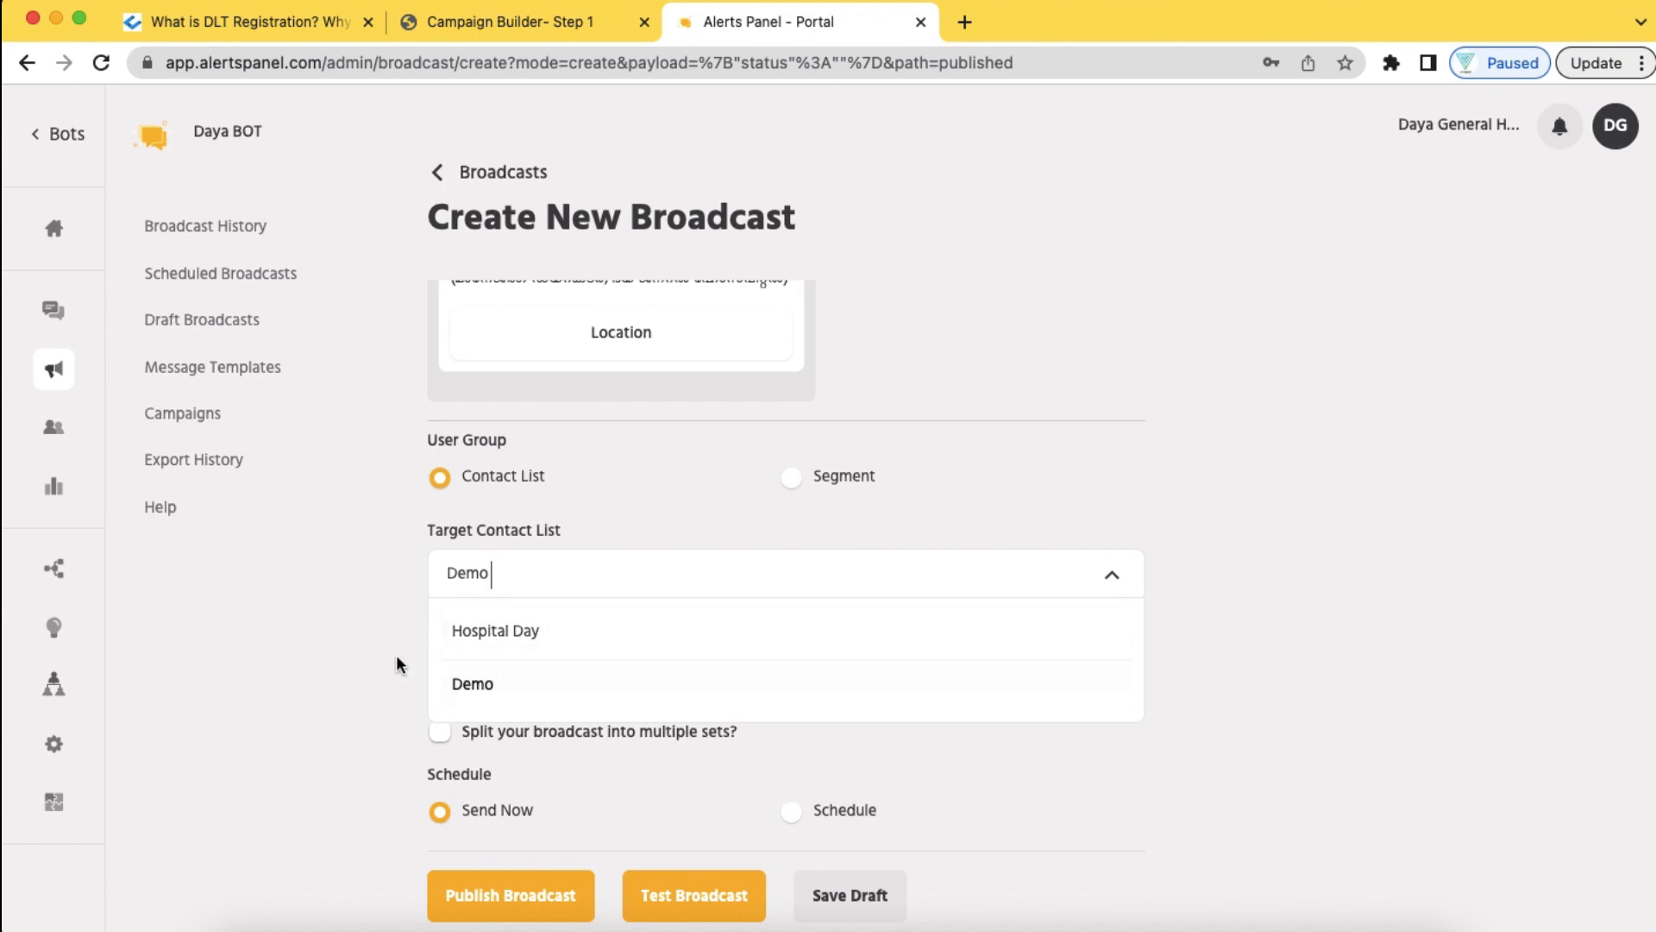
pyautogui.click(472, 683)
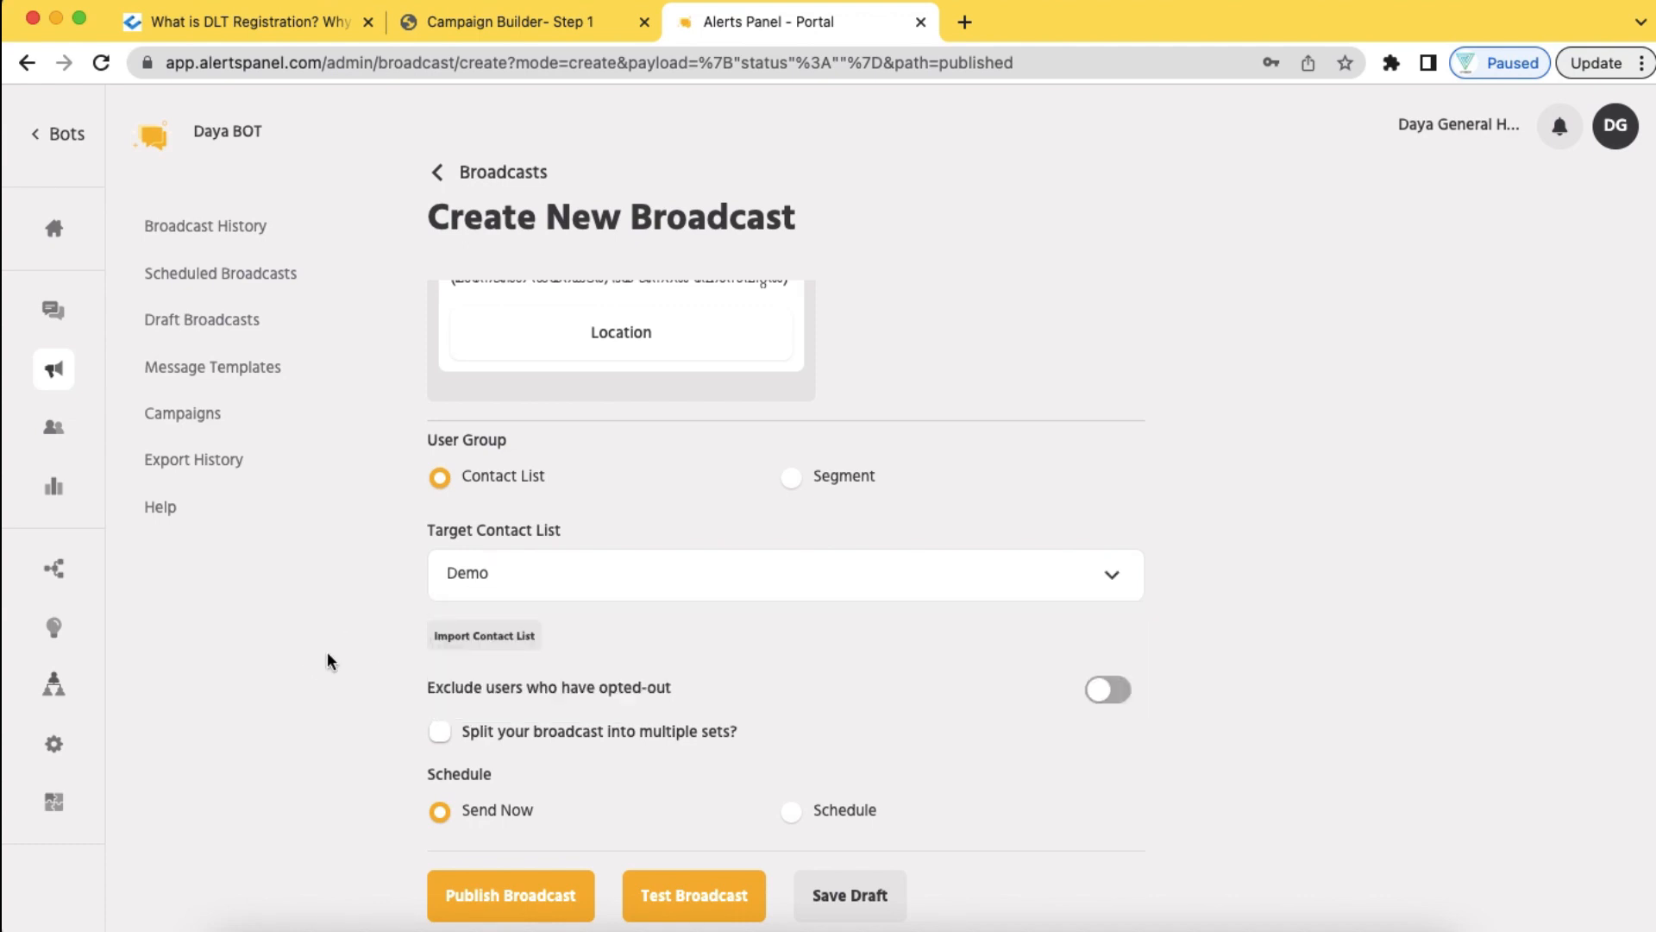
pyautogui.click(575, 591)
pyautogui.click(546, 645)
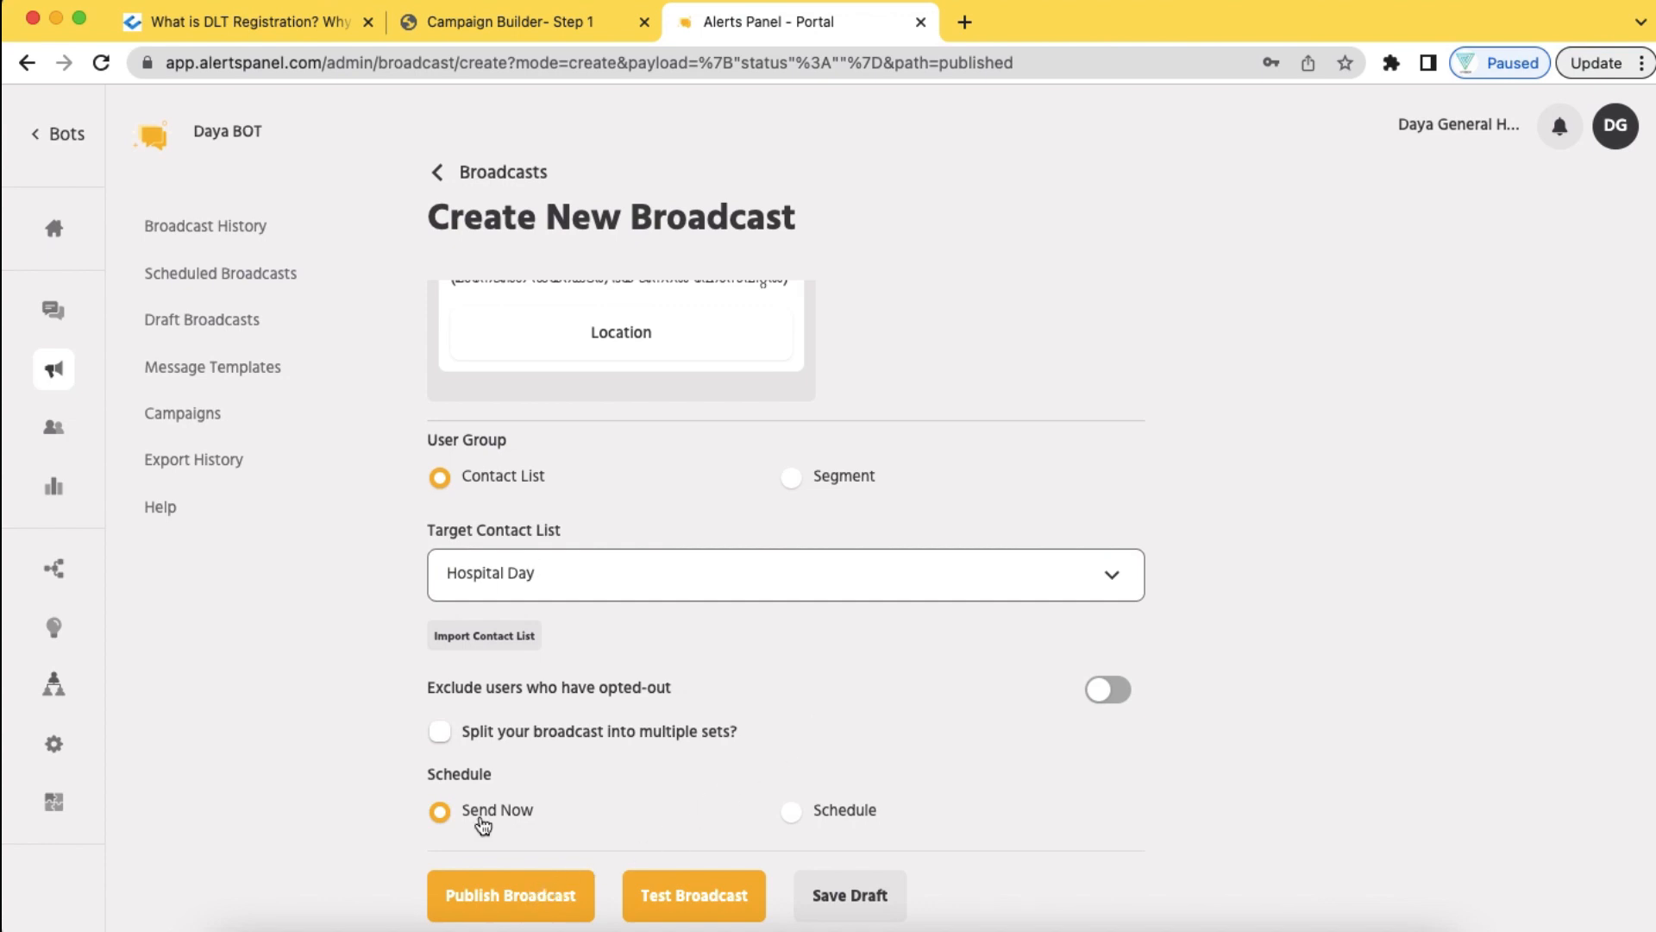
pyautogui.click(520, 909)
# Schedule the broadcast to go out Once on Jul 01, 2023 at 14:15
pyautogui.click(791, 812)
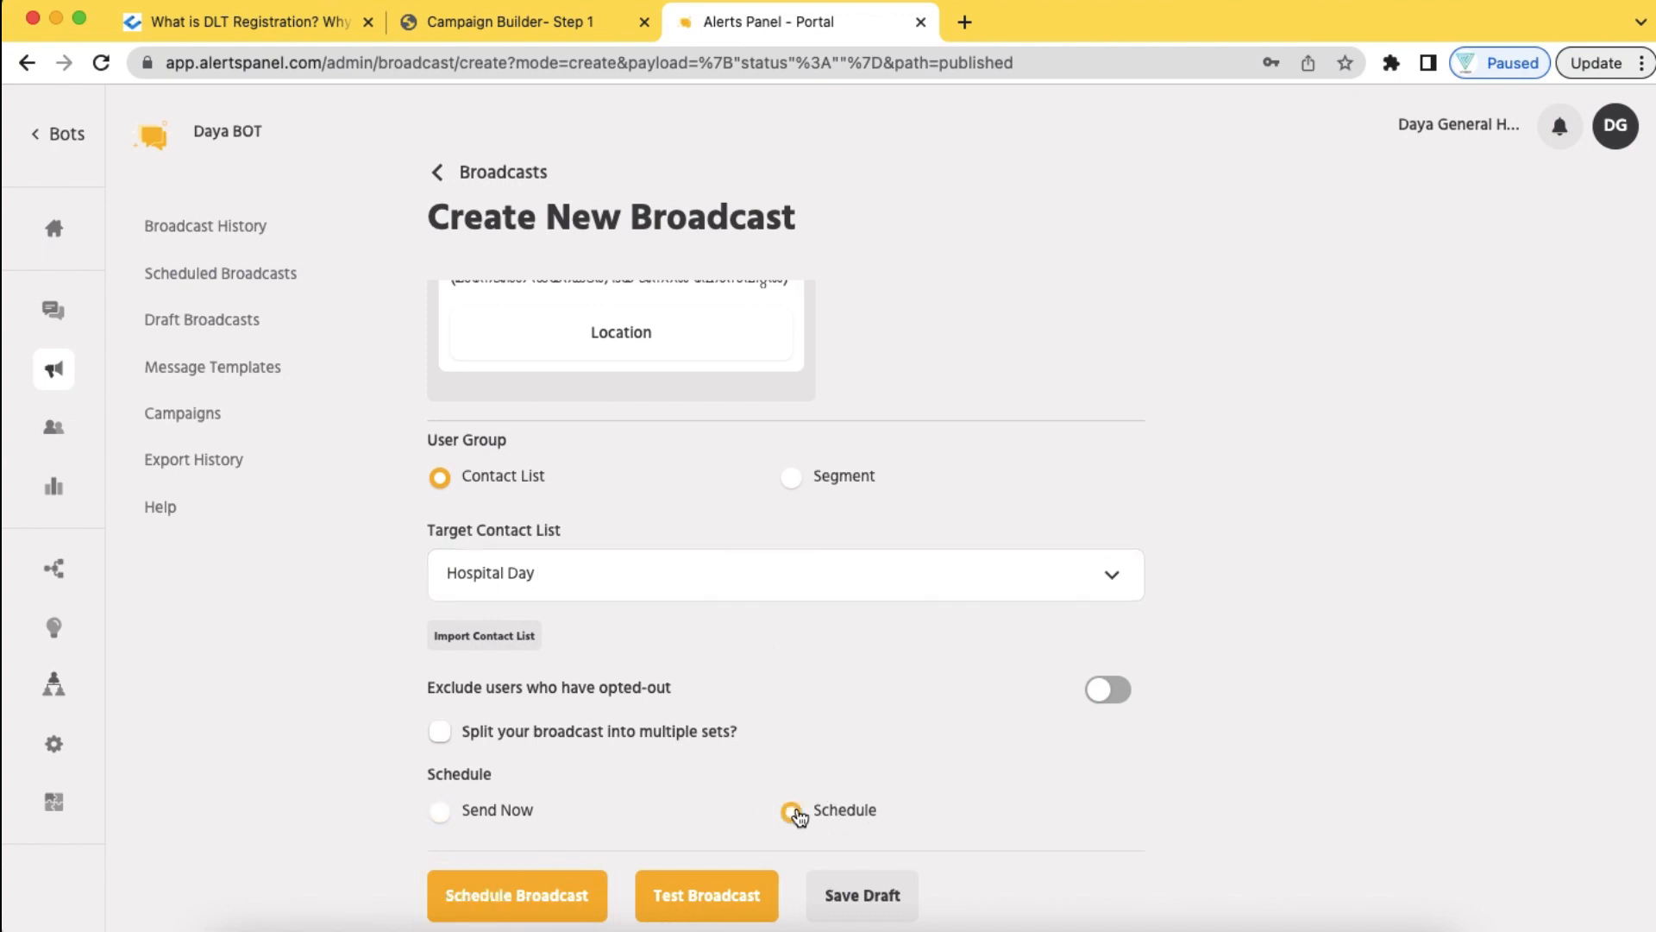
pyautogui.scroll(-5, 797, 815)
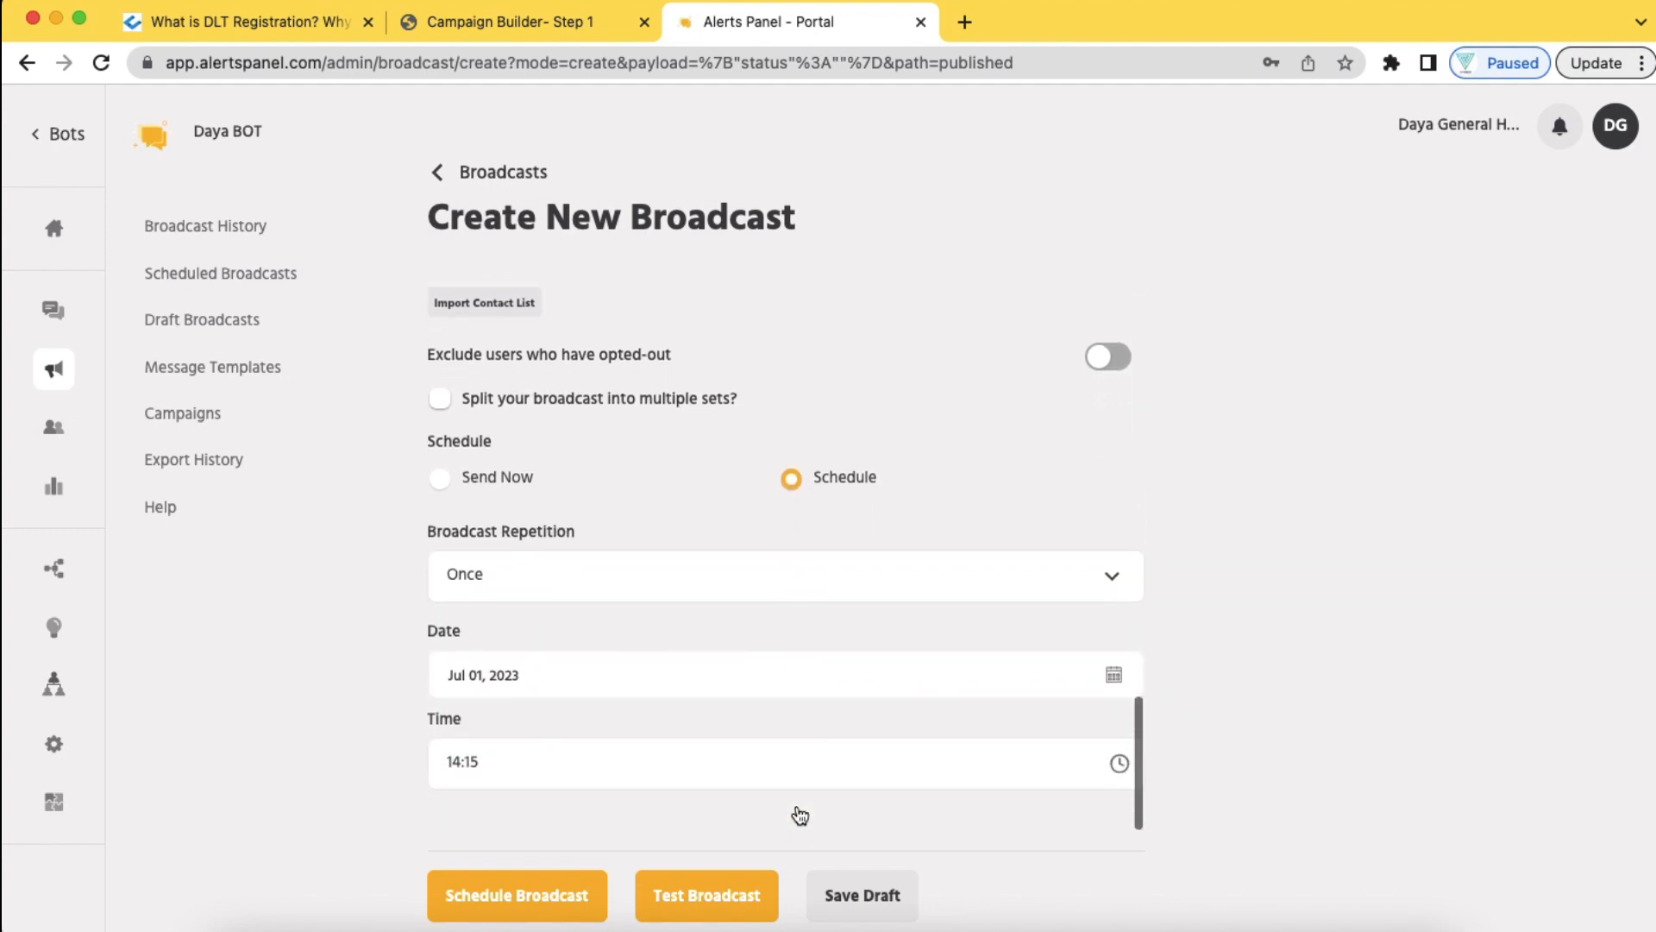
pyautogui.click(755, 579)
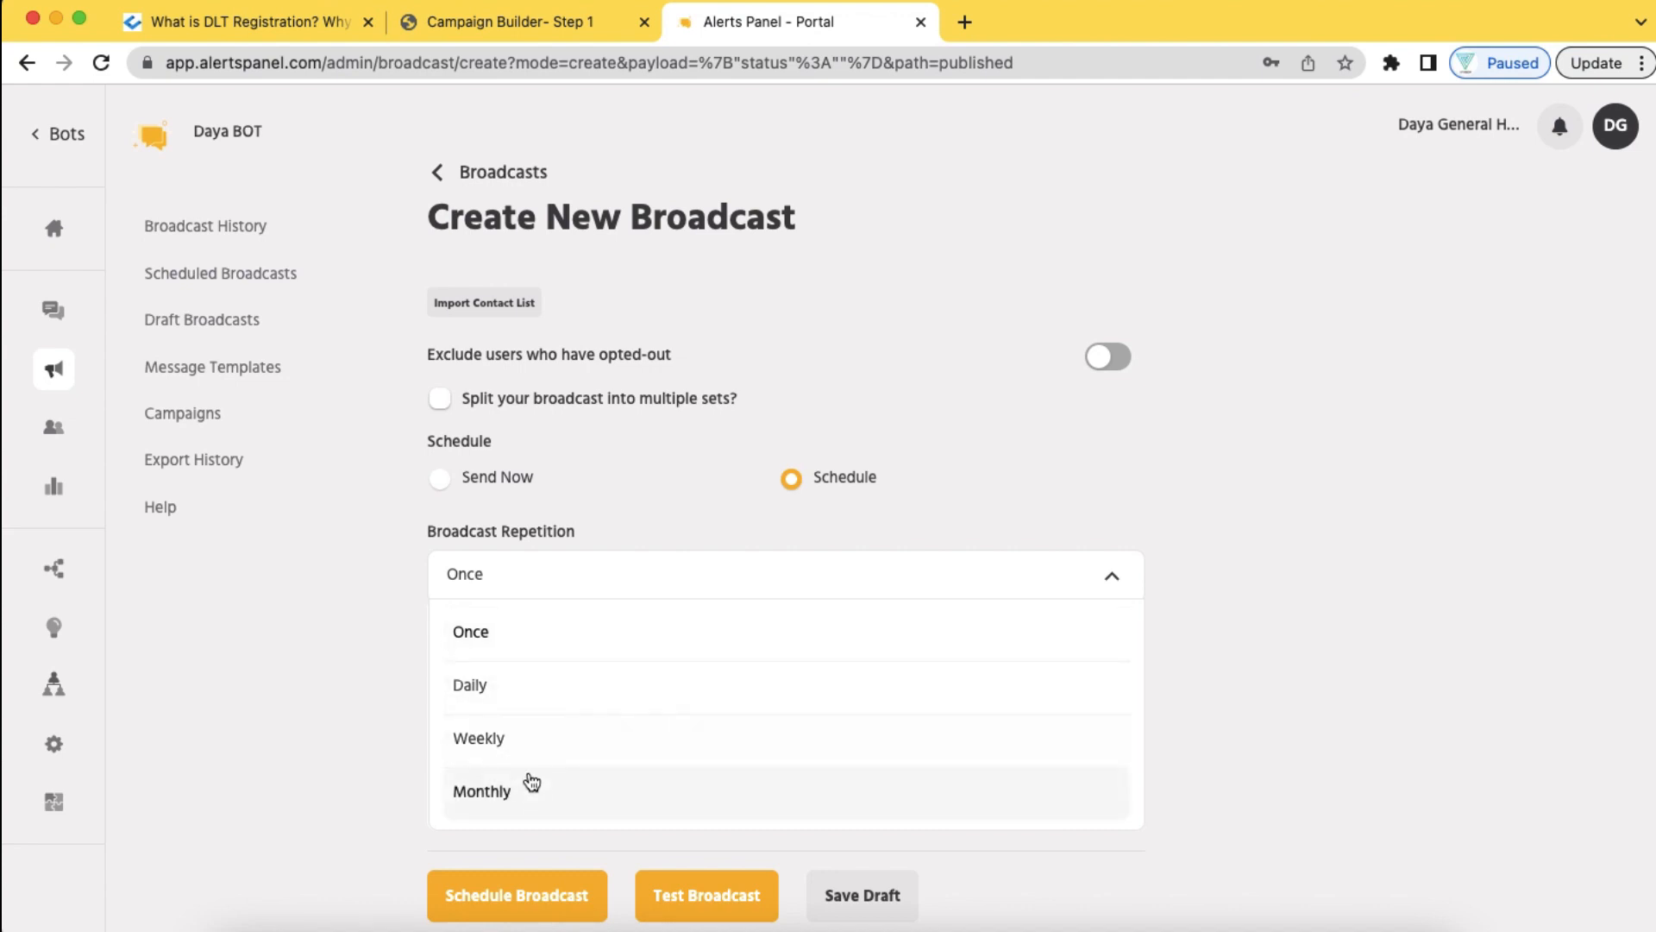
pyautogui.click(376, 731)
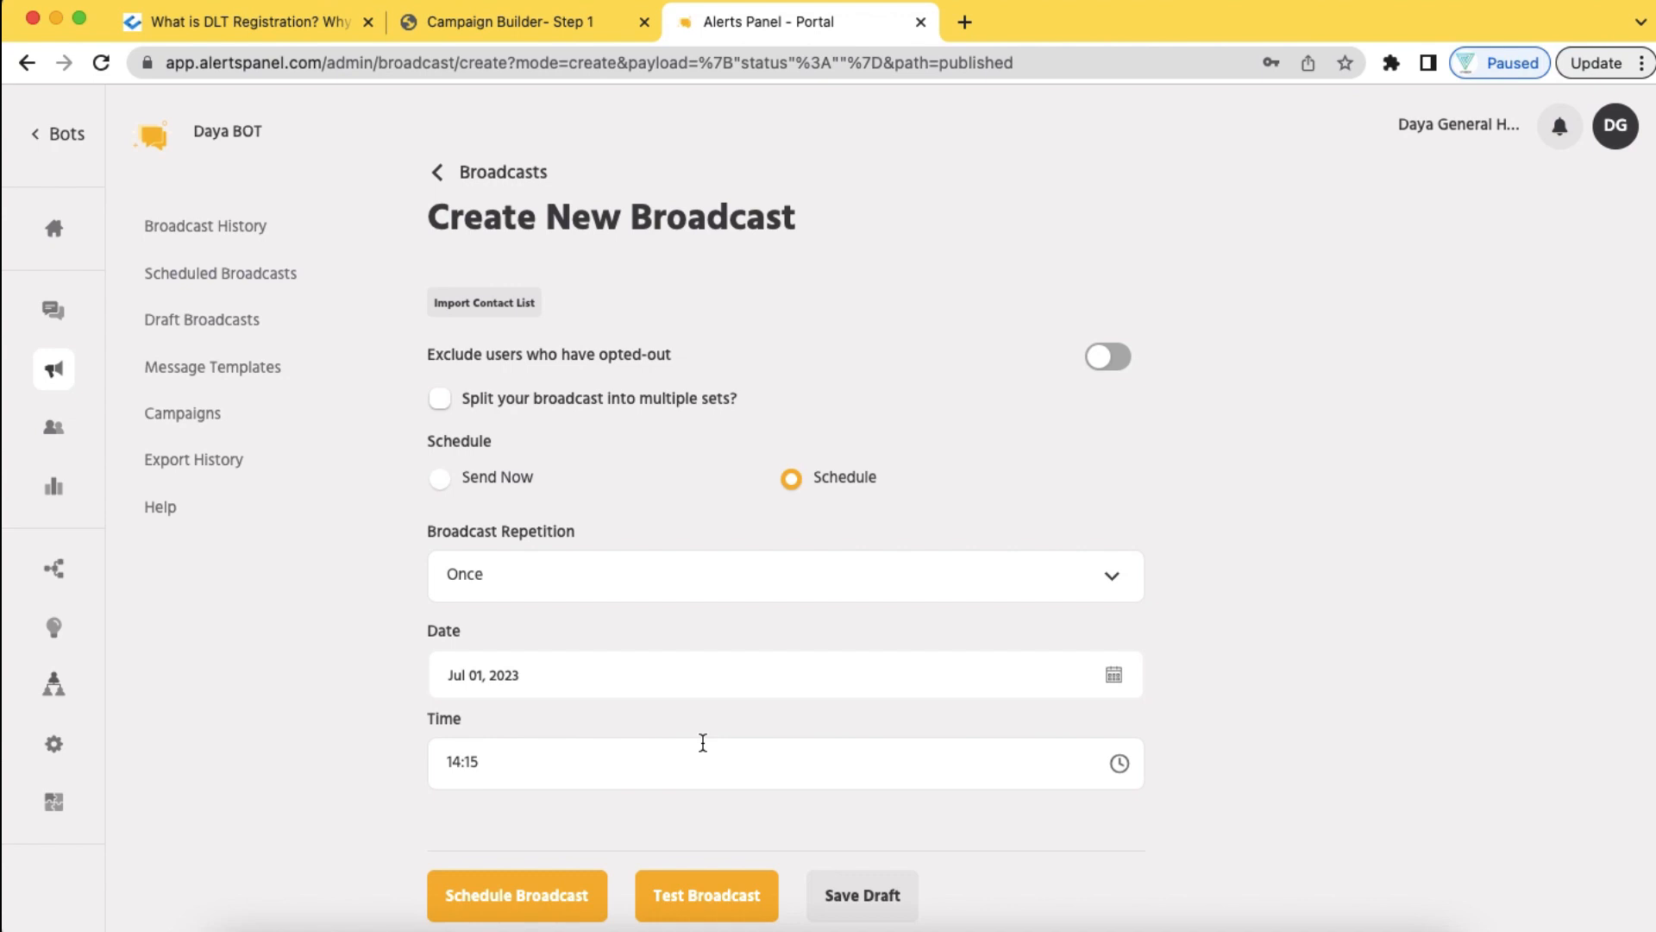
pyautogui.scroll(15, 703, 742)
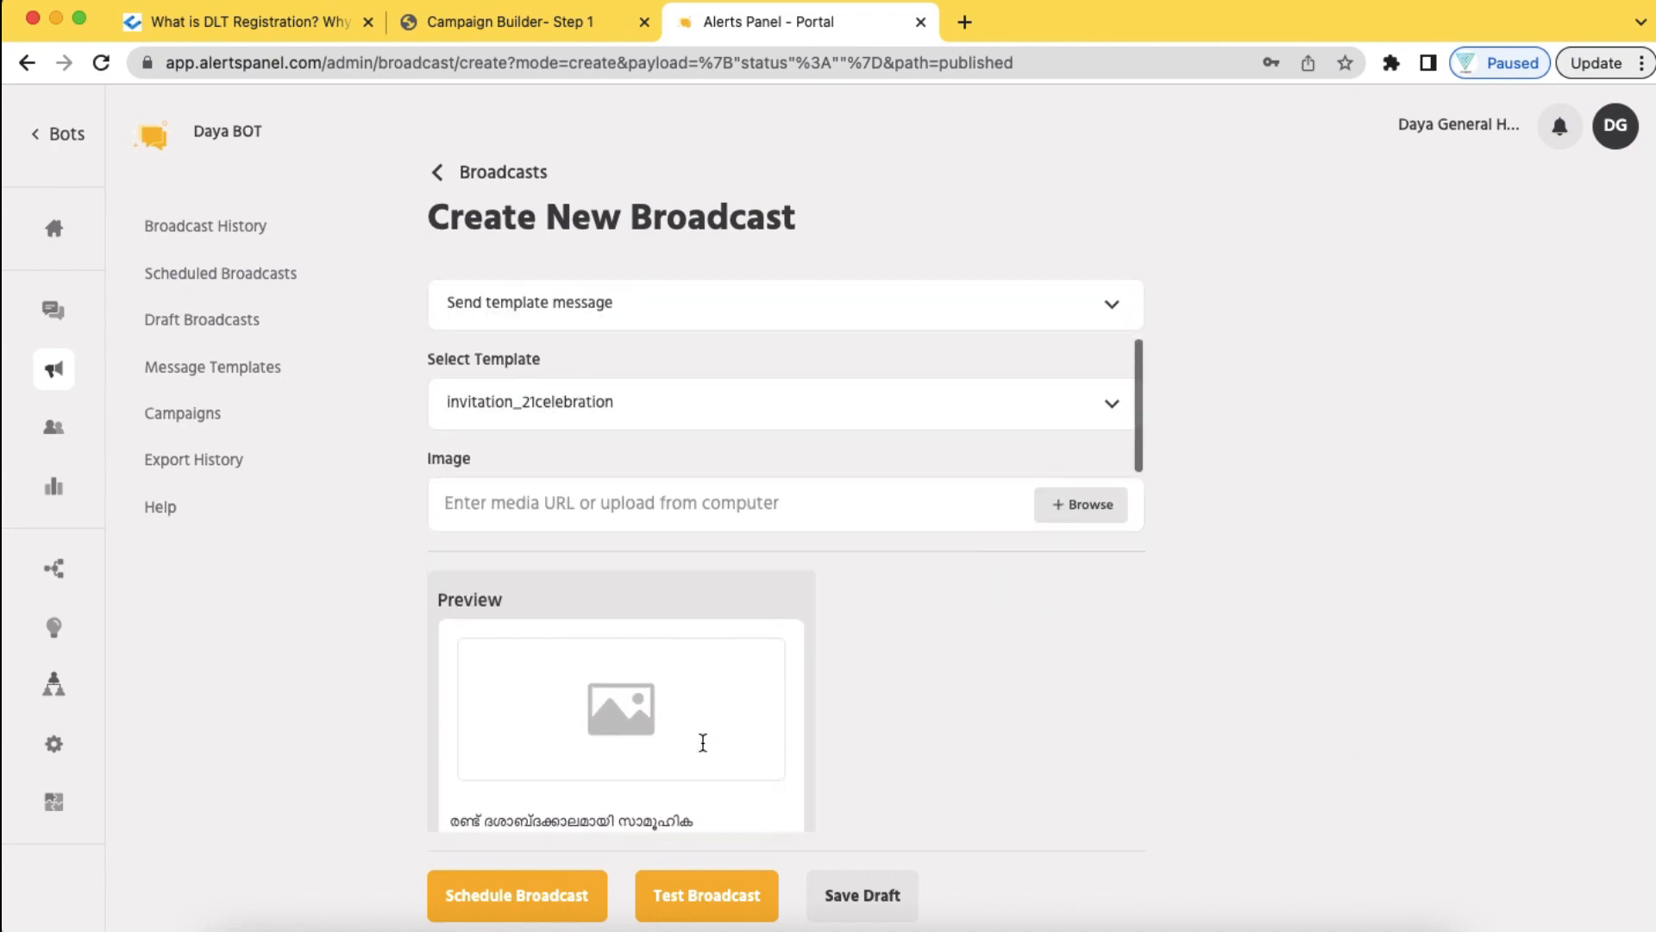
pyautogui.scroll(3, 703, 741)
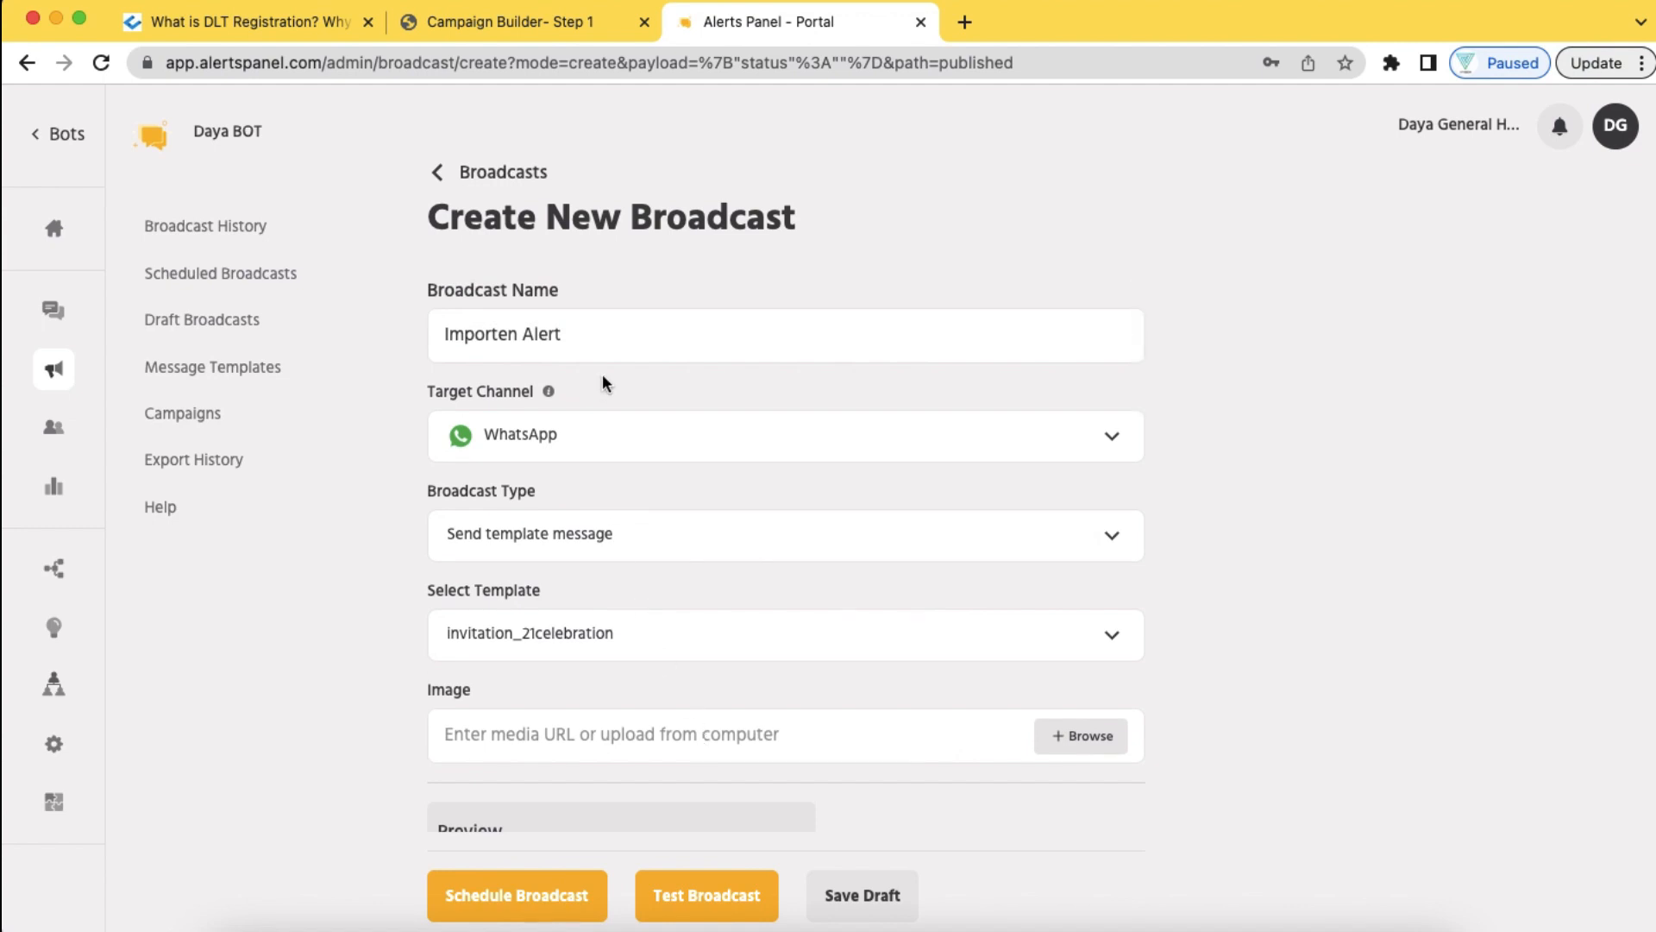